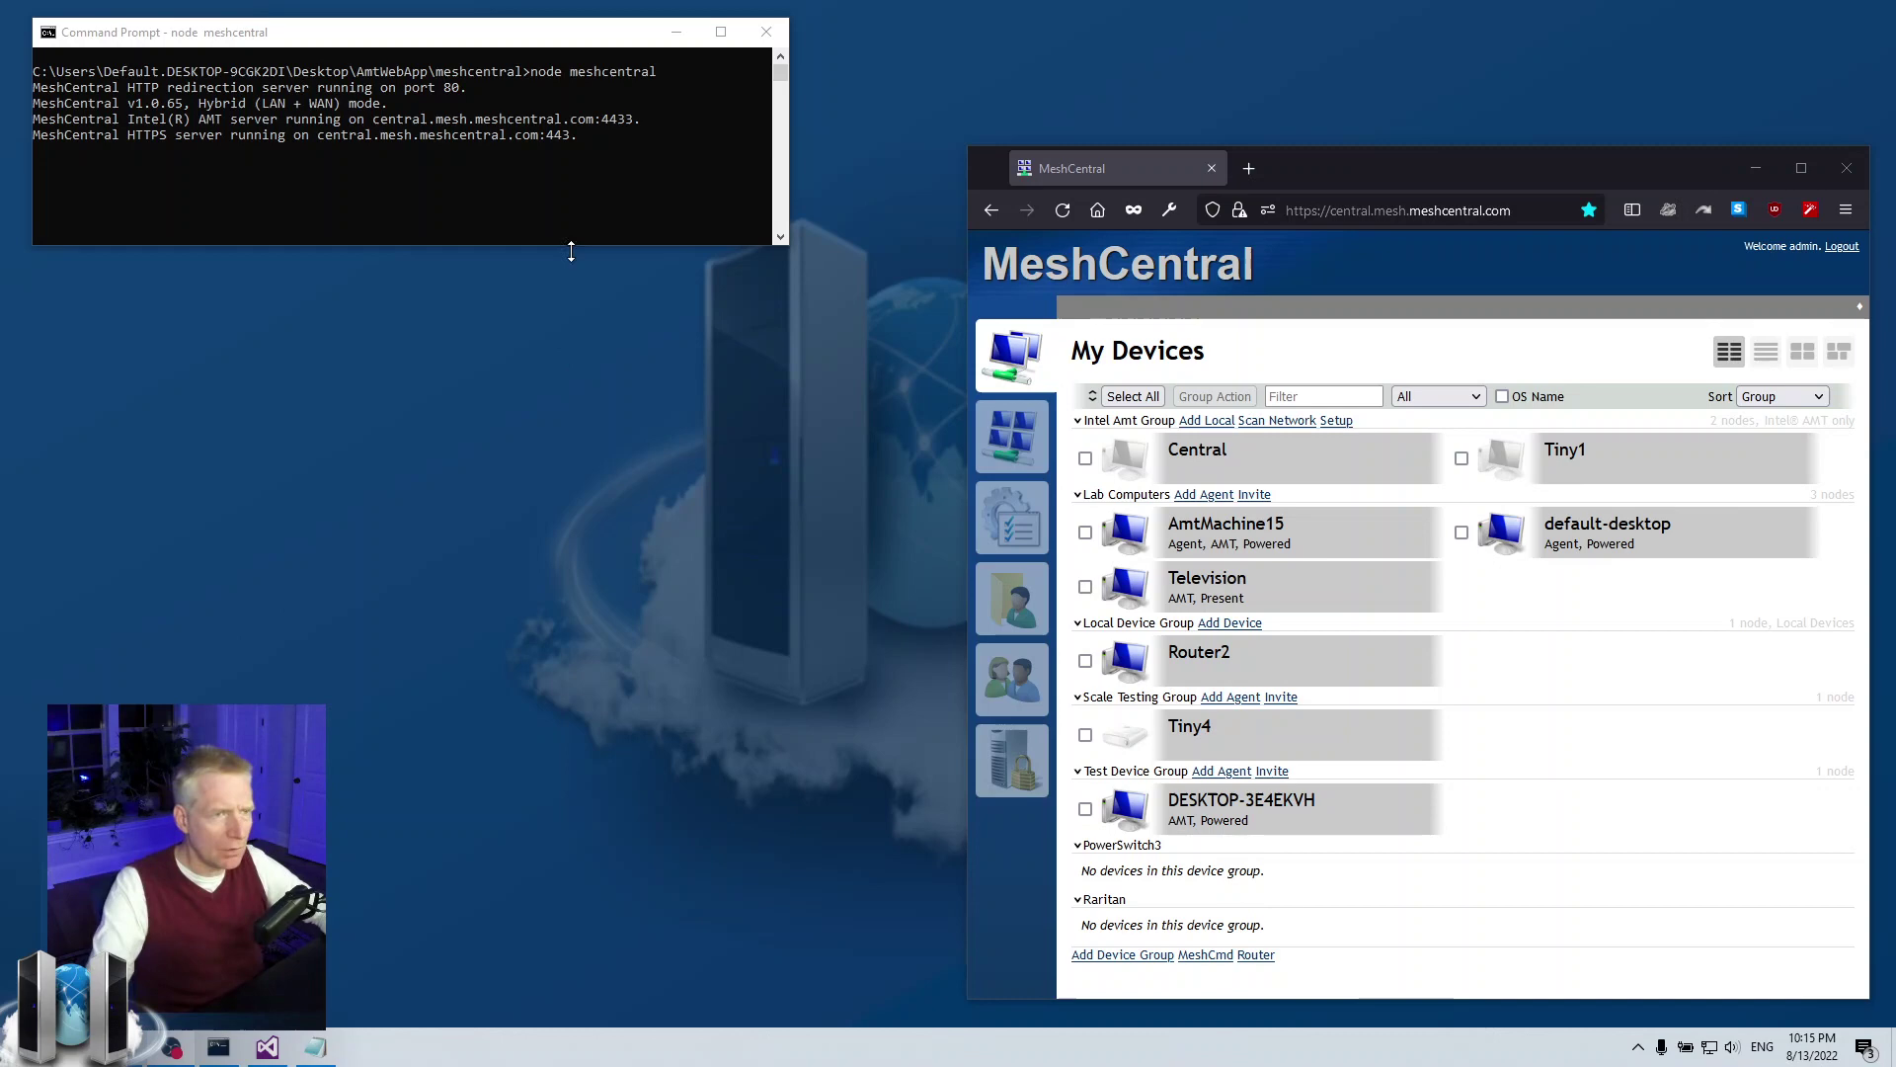
# Arrange the console and browser windows, then view AmtMachine15's remote desktop and return to My Devices
pyautogui.moveTo(426, 40); pyautogui.dragTo(430, 57)
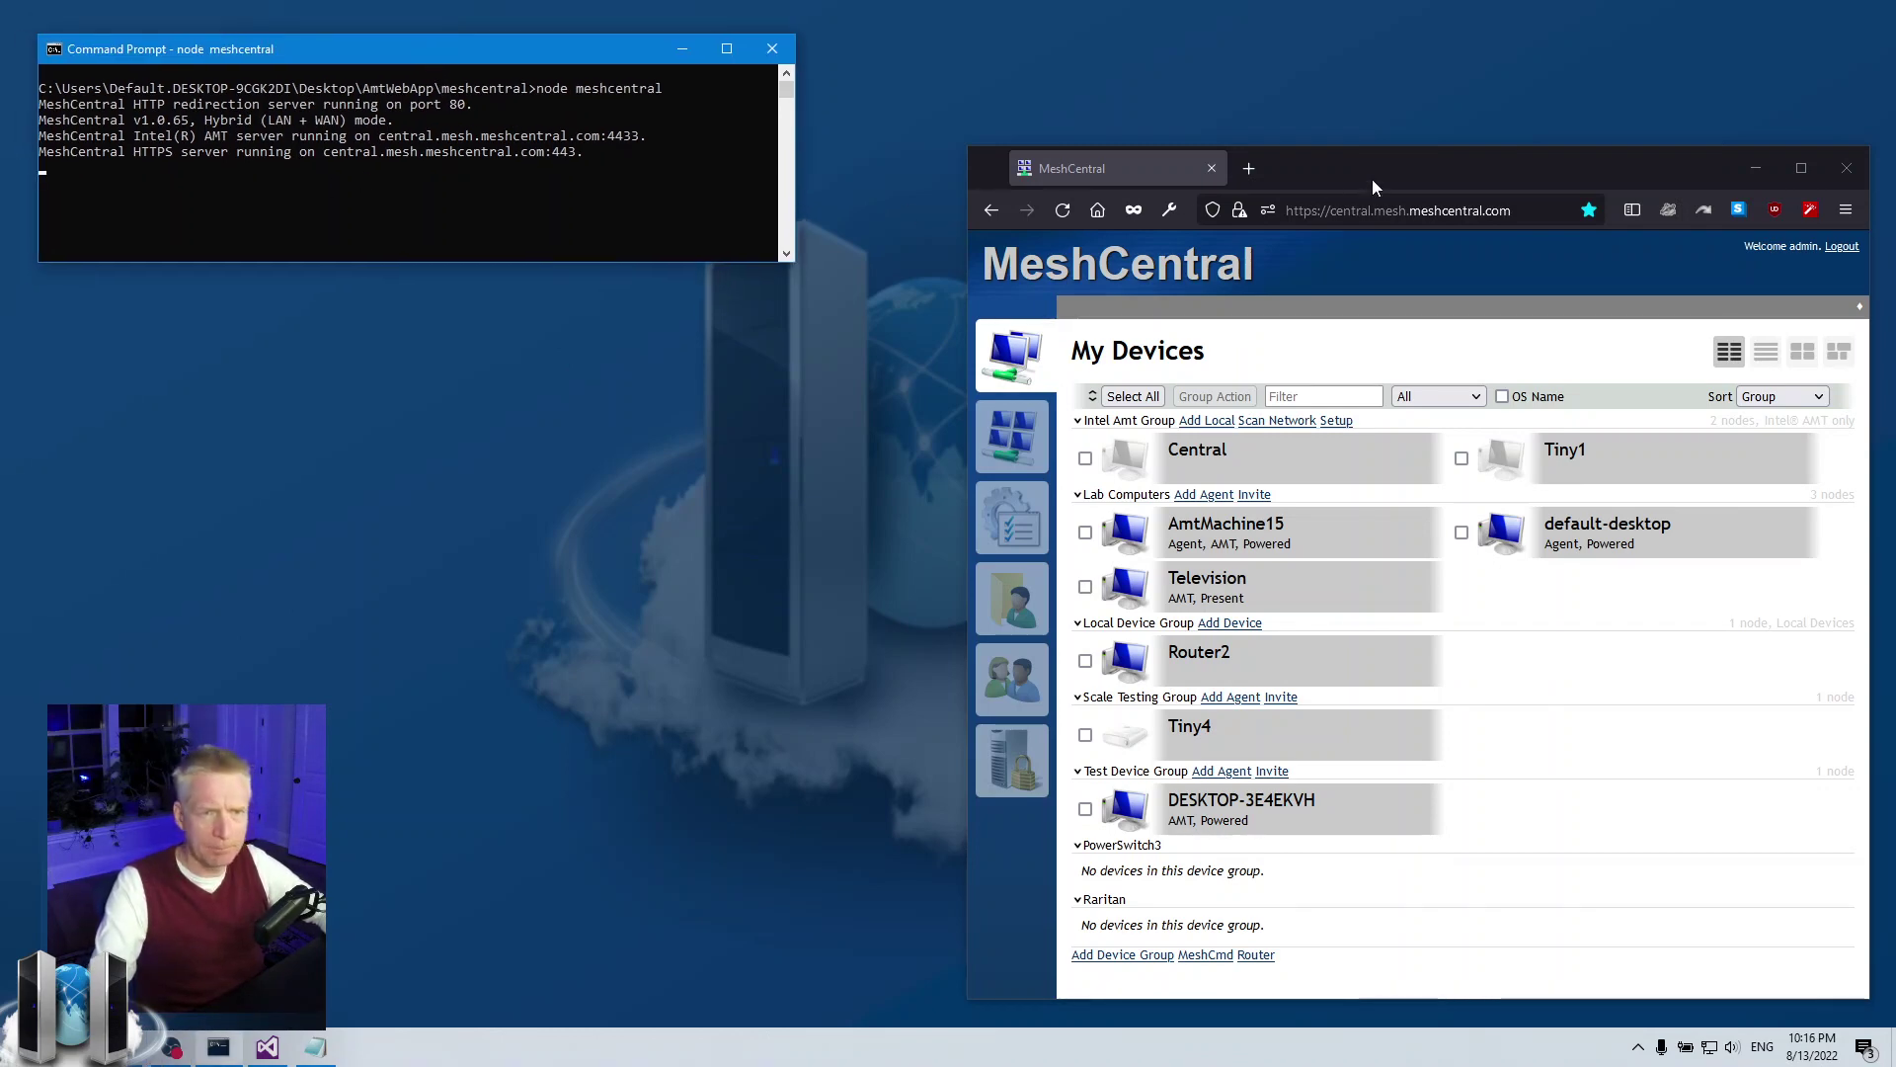
pyautogui.moveTo(1372, 180); pyautogui.dragTo(1330, 170)
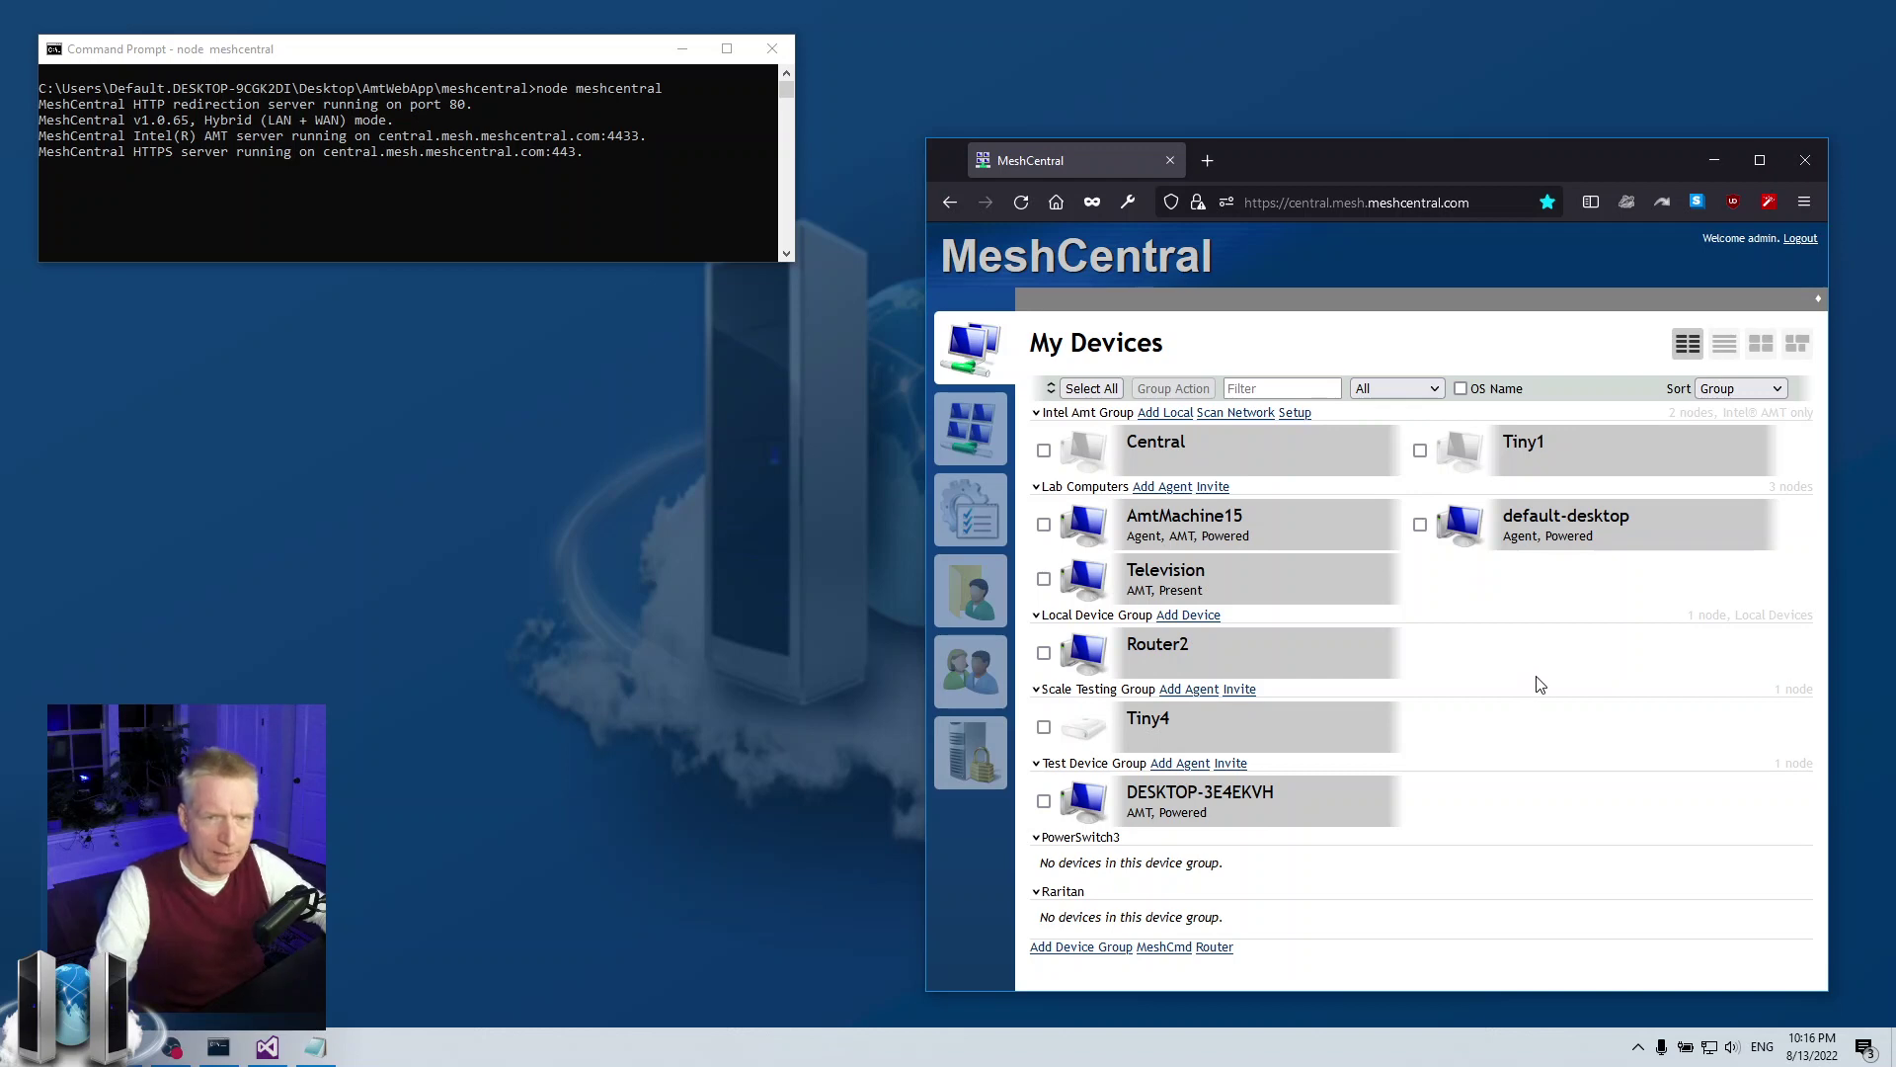
pyautogui.click(1228, 544)
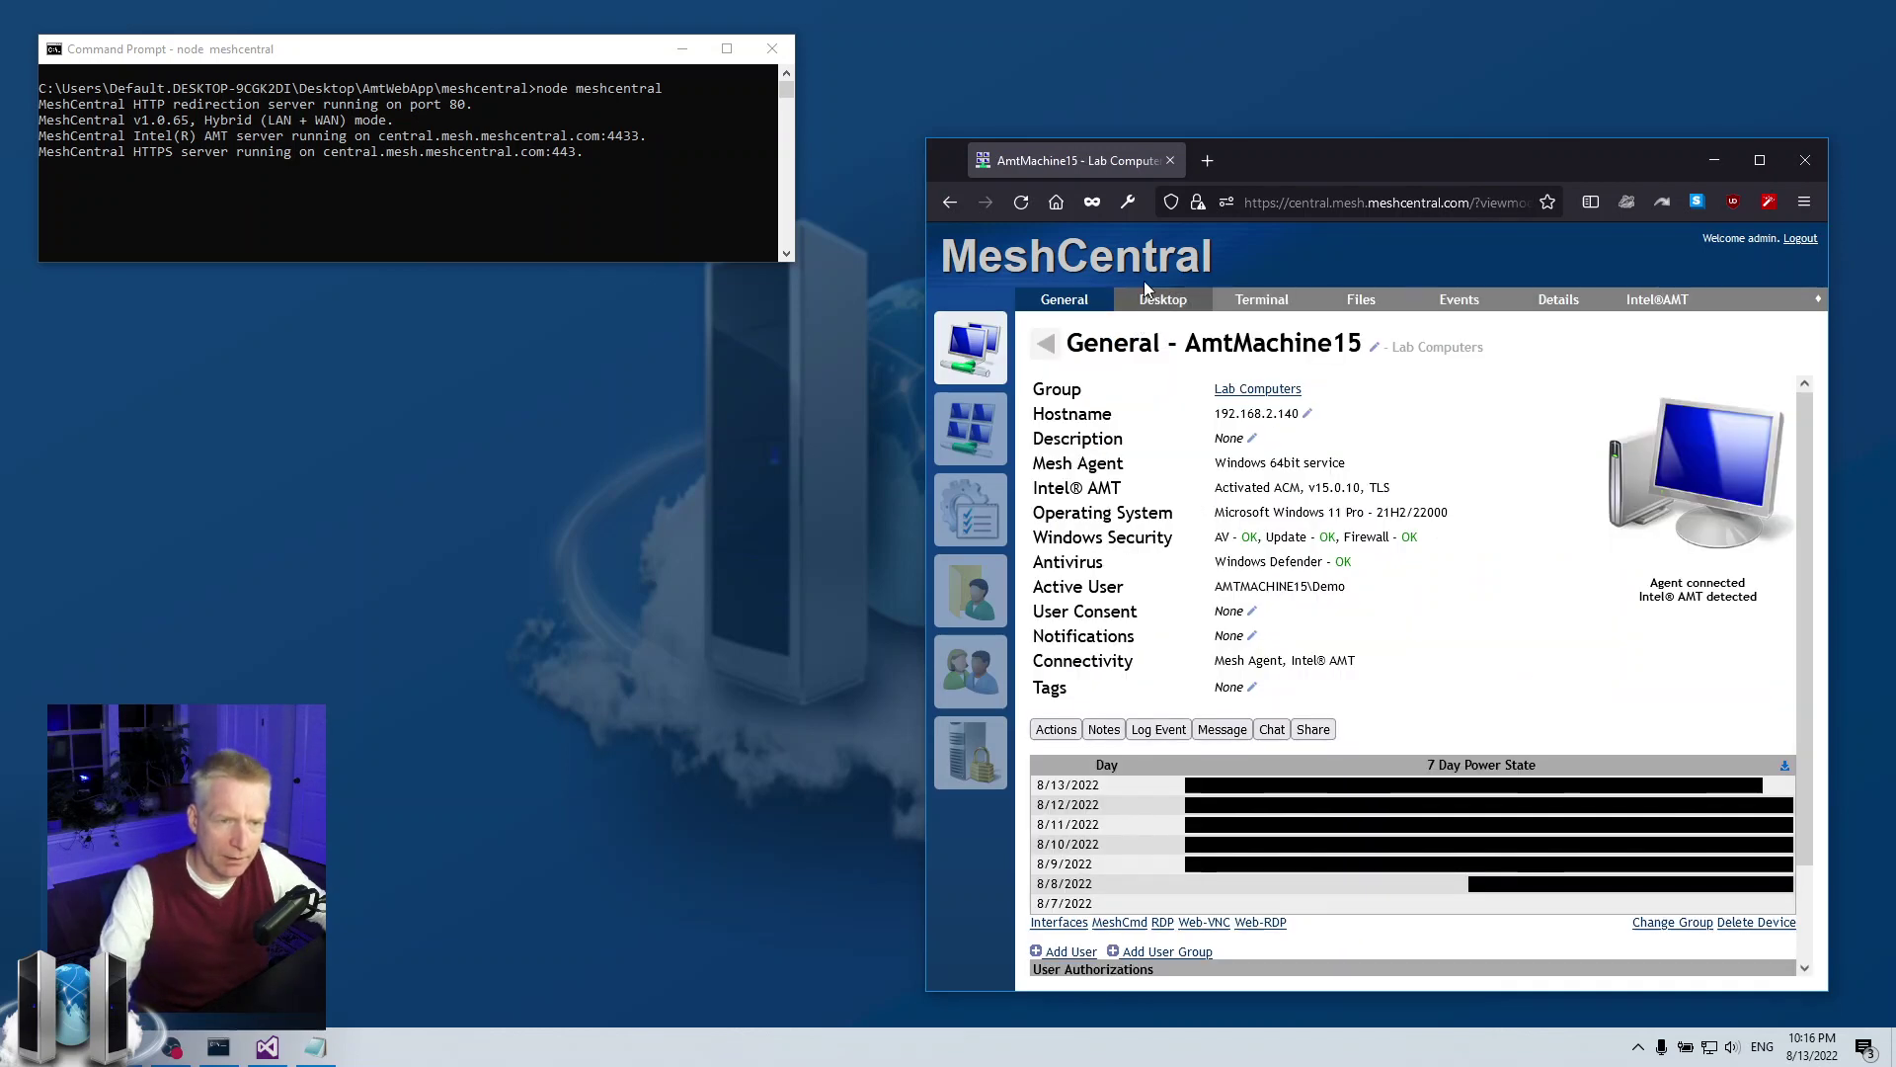
pyautogui.click(1158, 302)
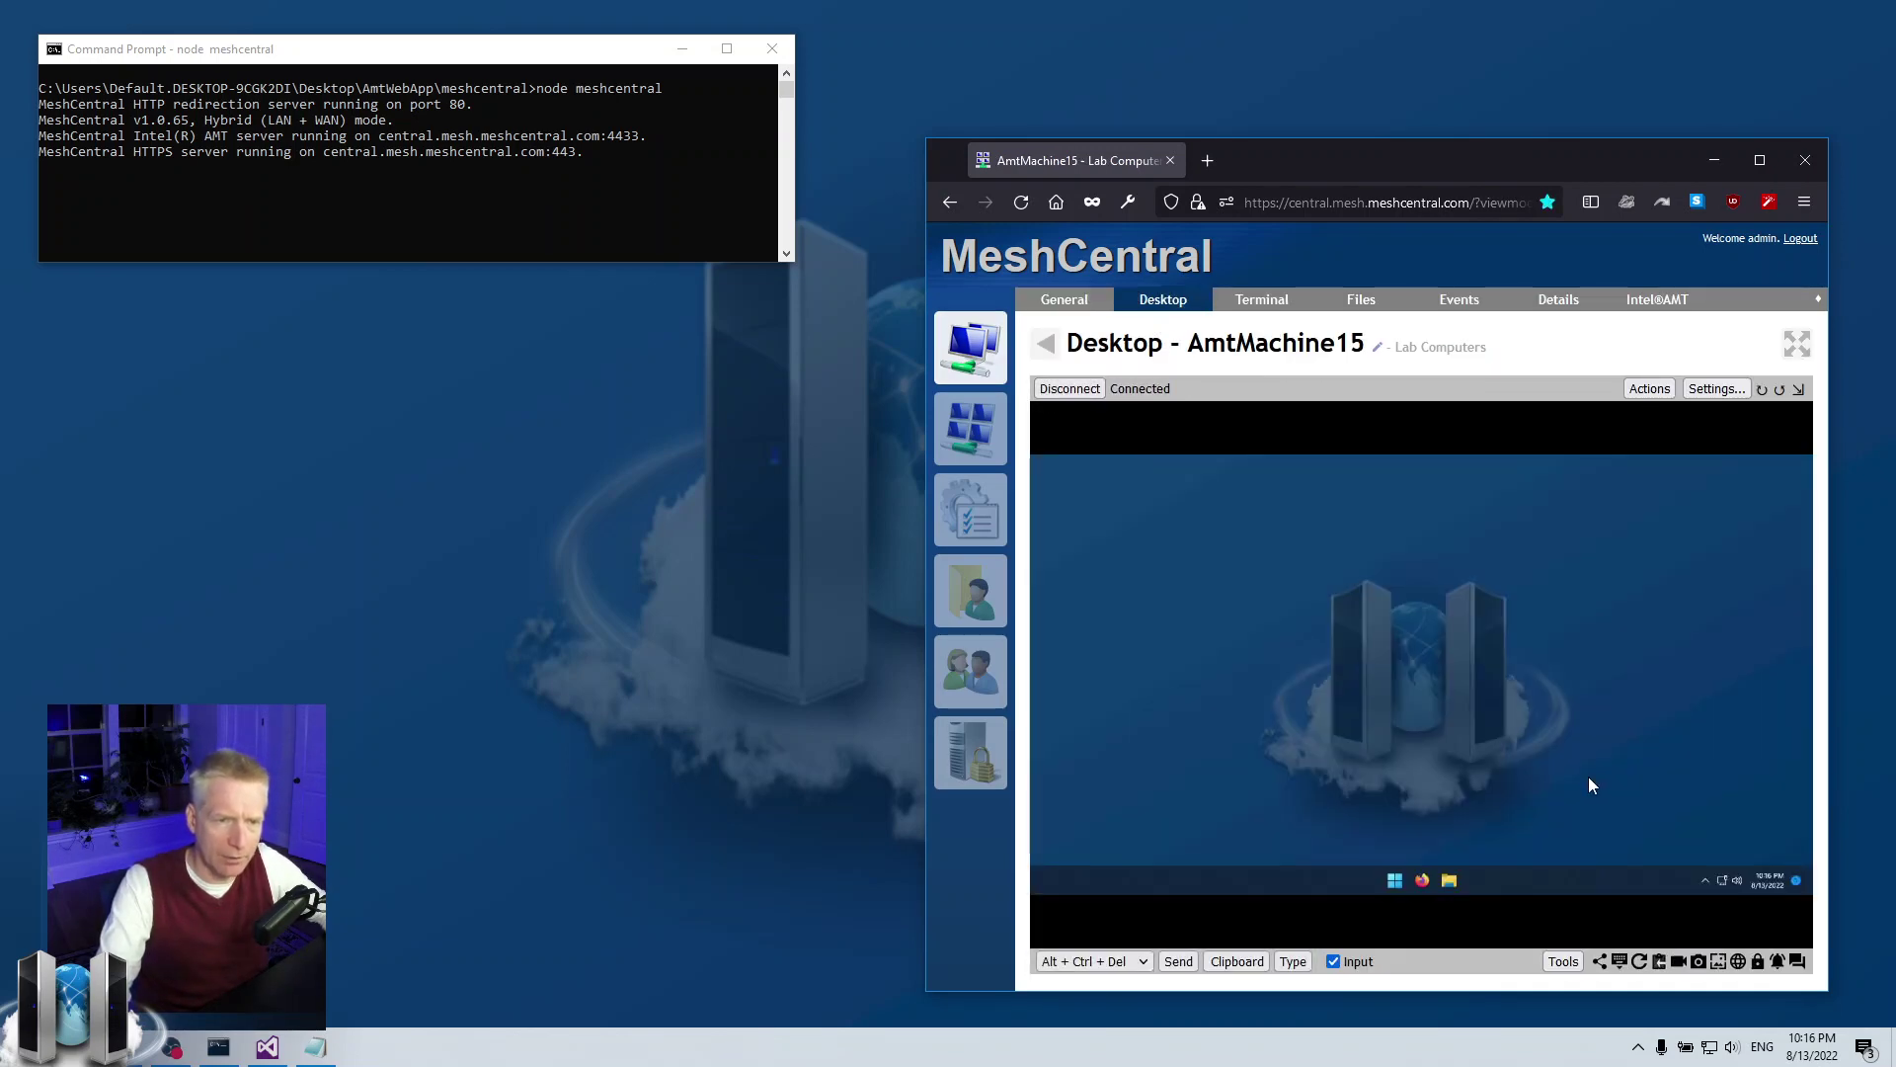
pyautogui.click(971, 347)
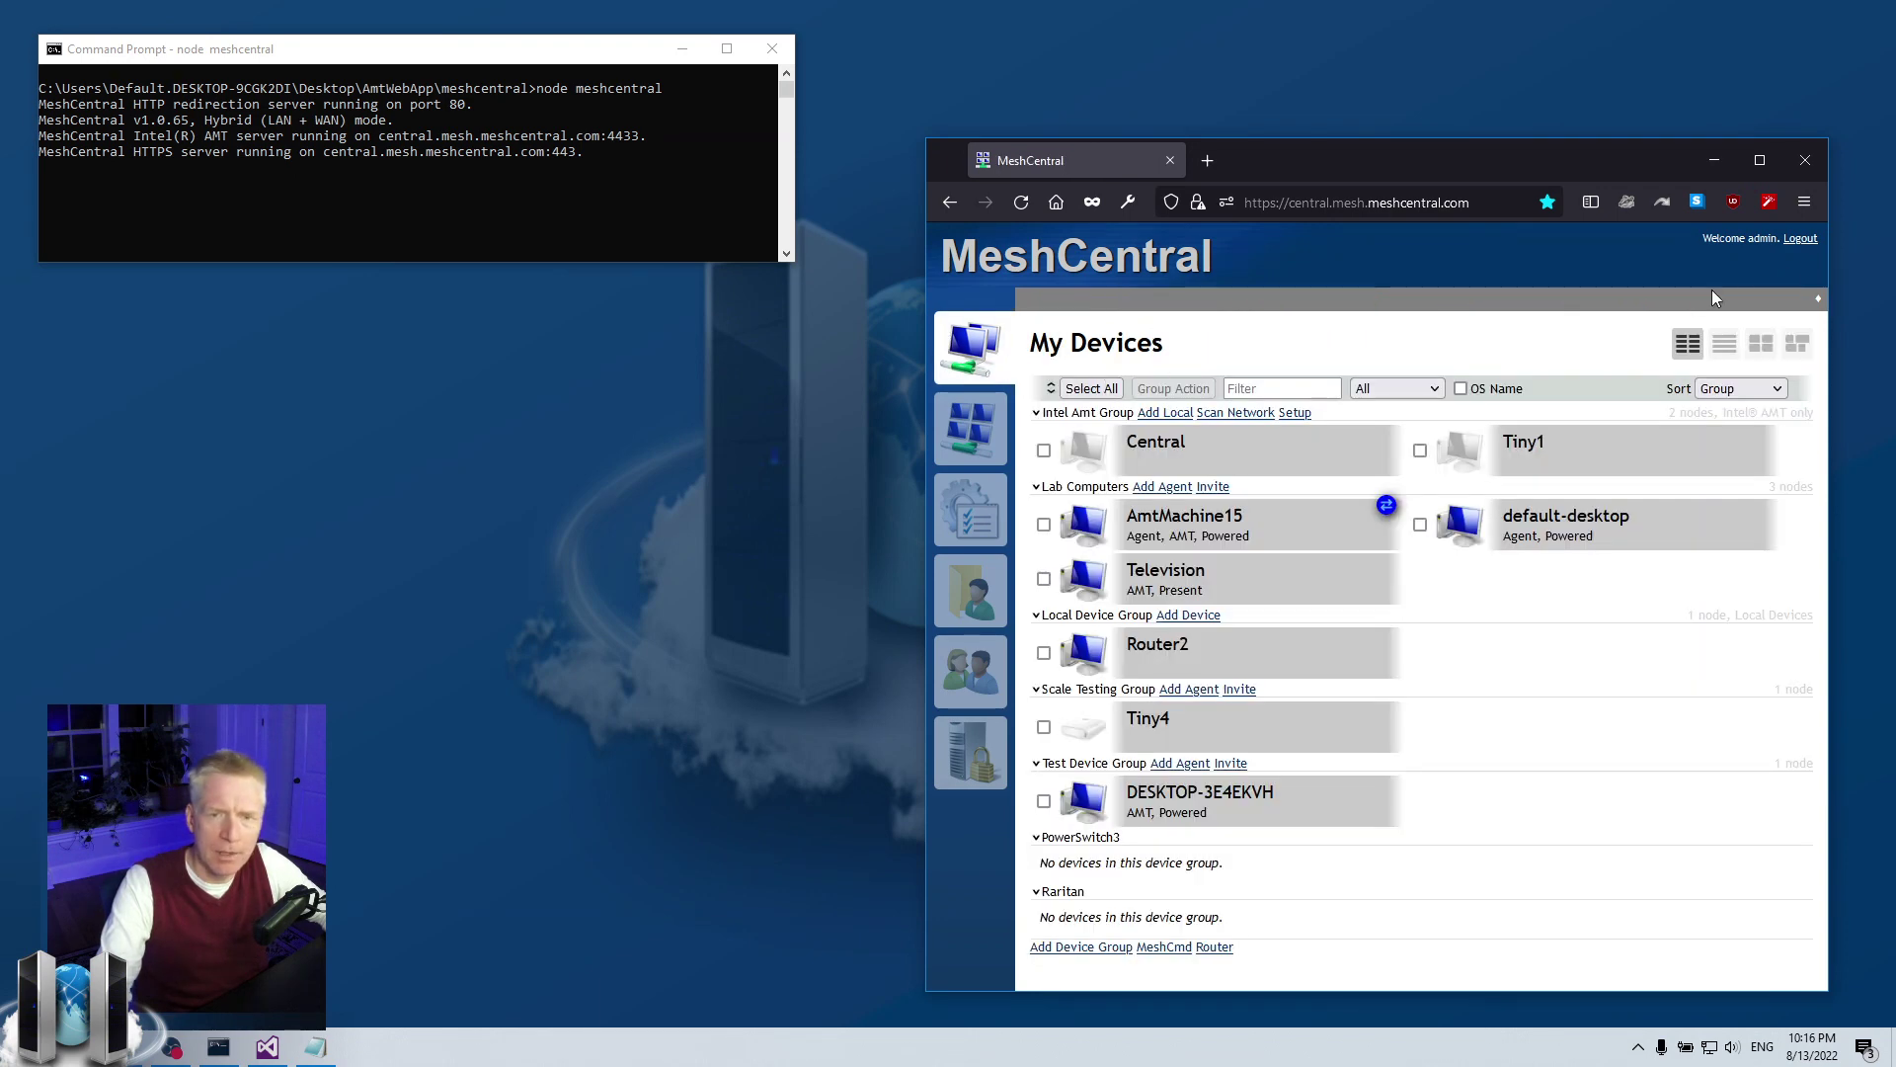
# Sign out of MeshCentral and bring the login page to the front
pyautogui.click(1801, 242)
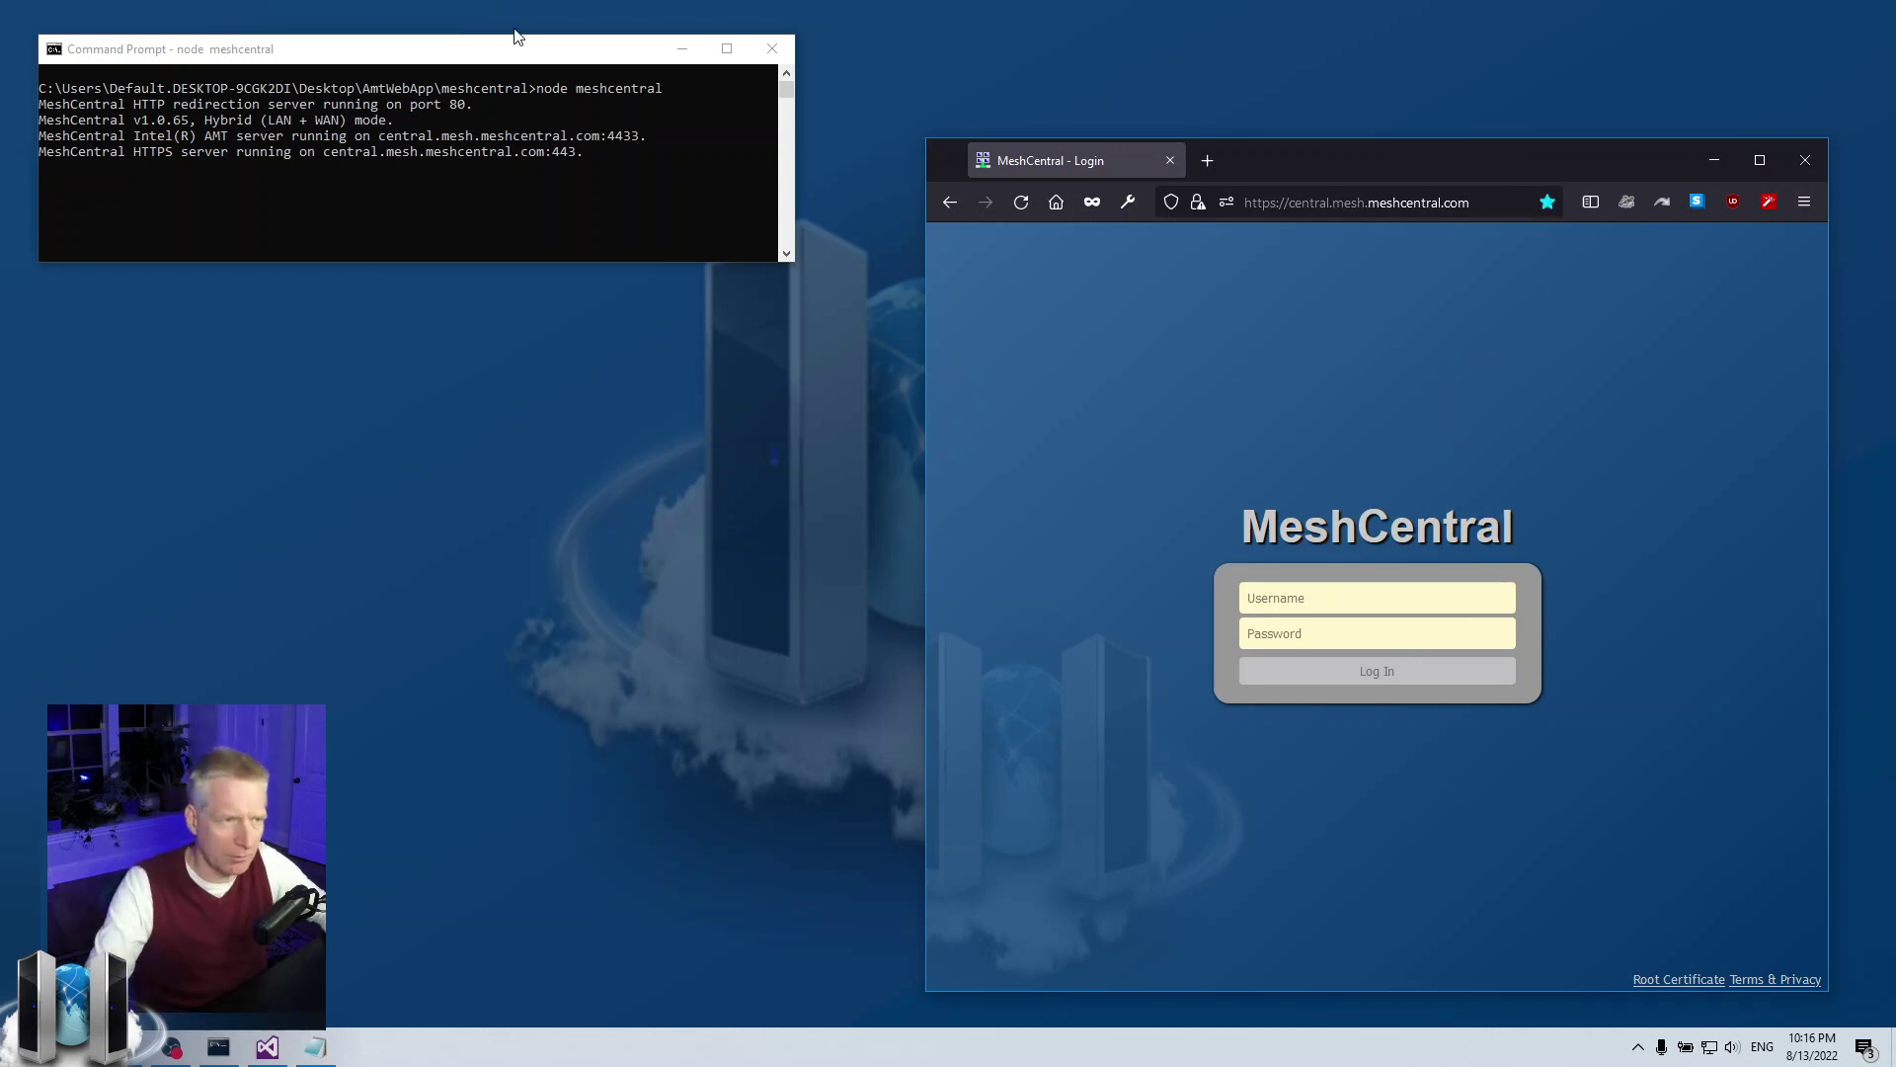
pyautogui.click(413, 61)
pyautogui.click(1449, 472)
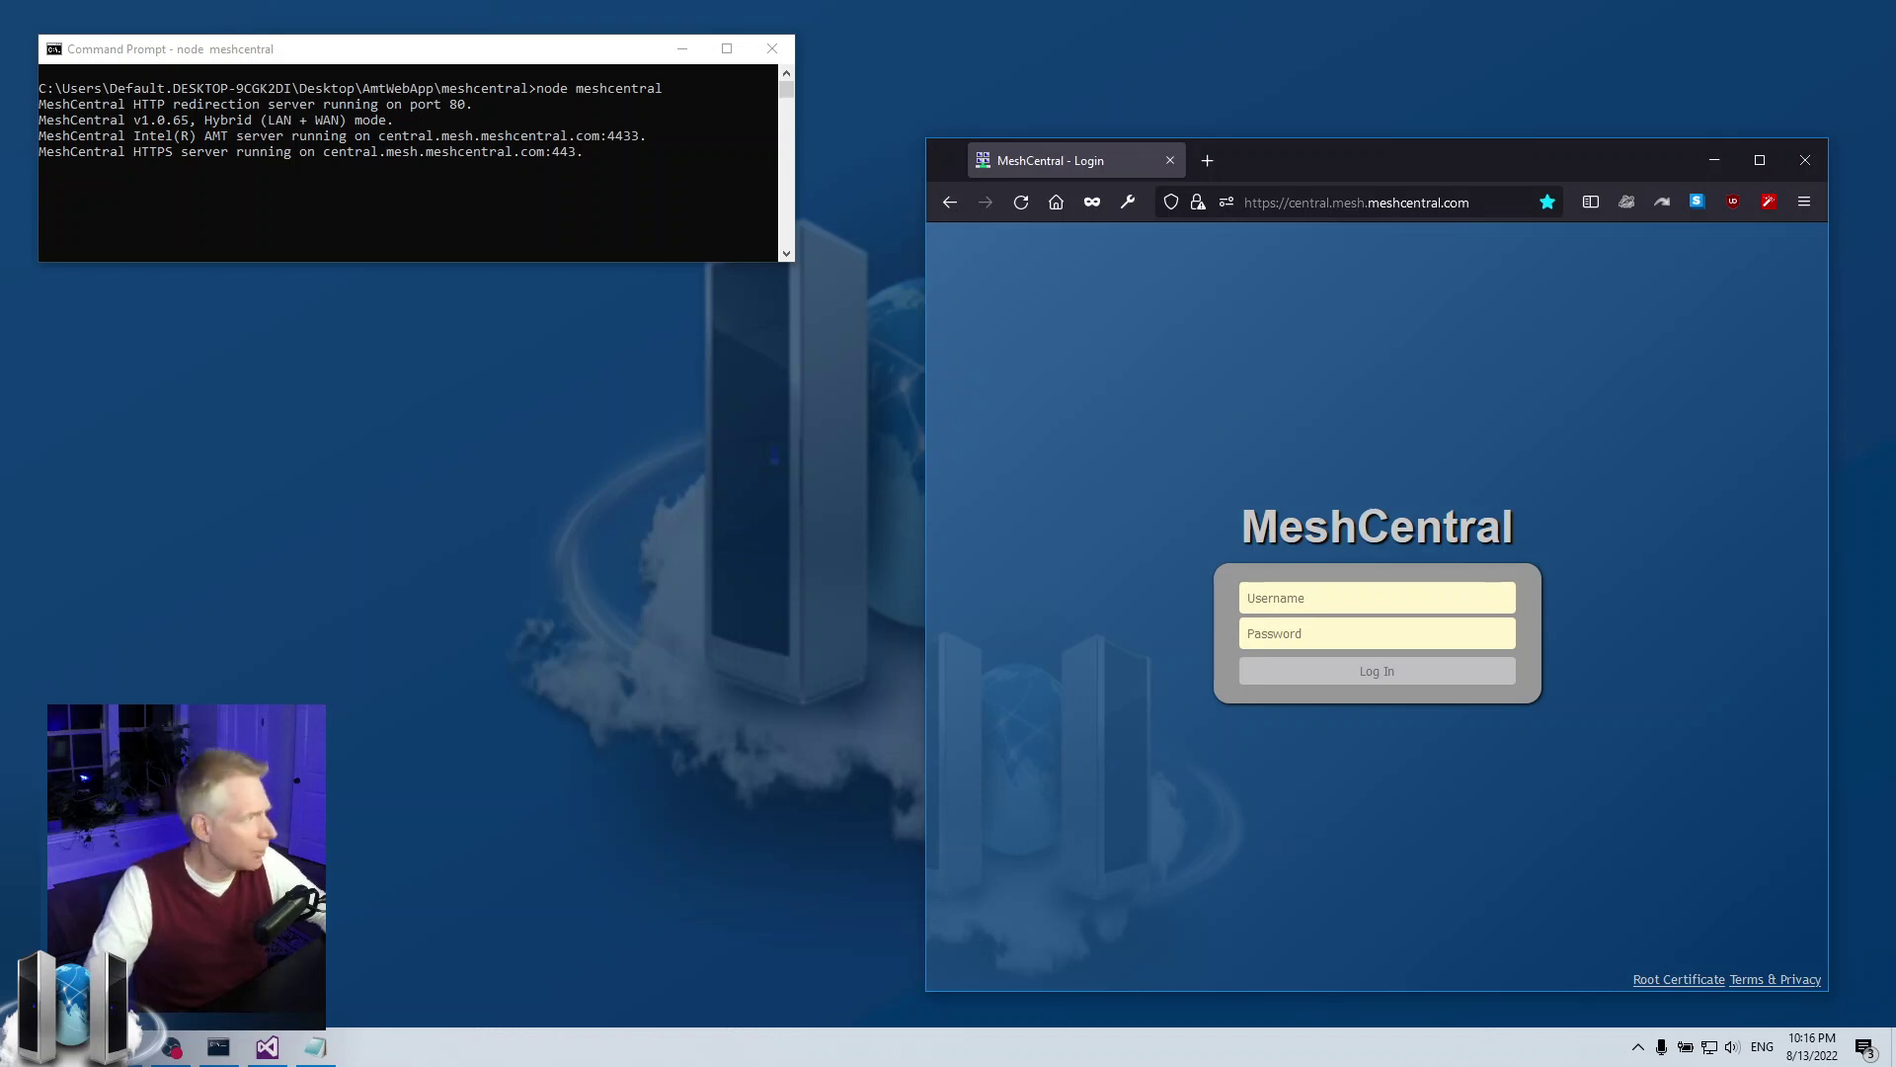
# Bring the config.json editor forward and position it in the lower centre of the screen
pyautogui.click(266, 1047)
pyautogui.moveTo(745, 122); pyautogui.dragTo(1025, 444)
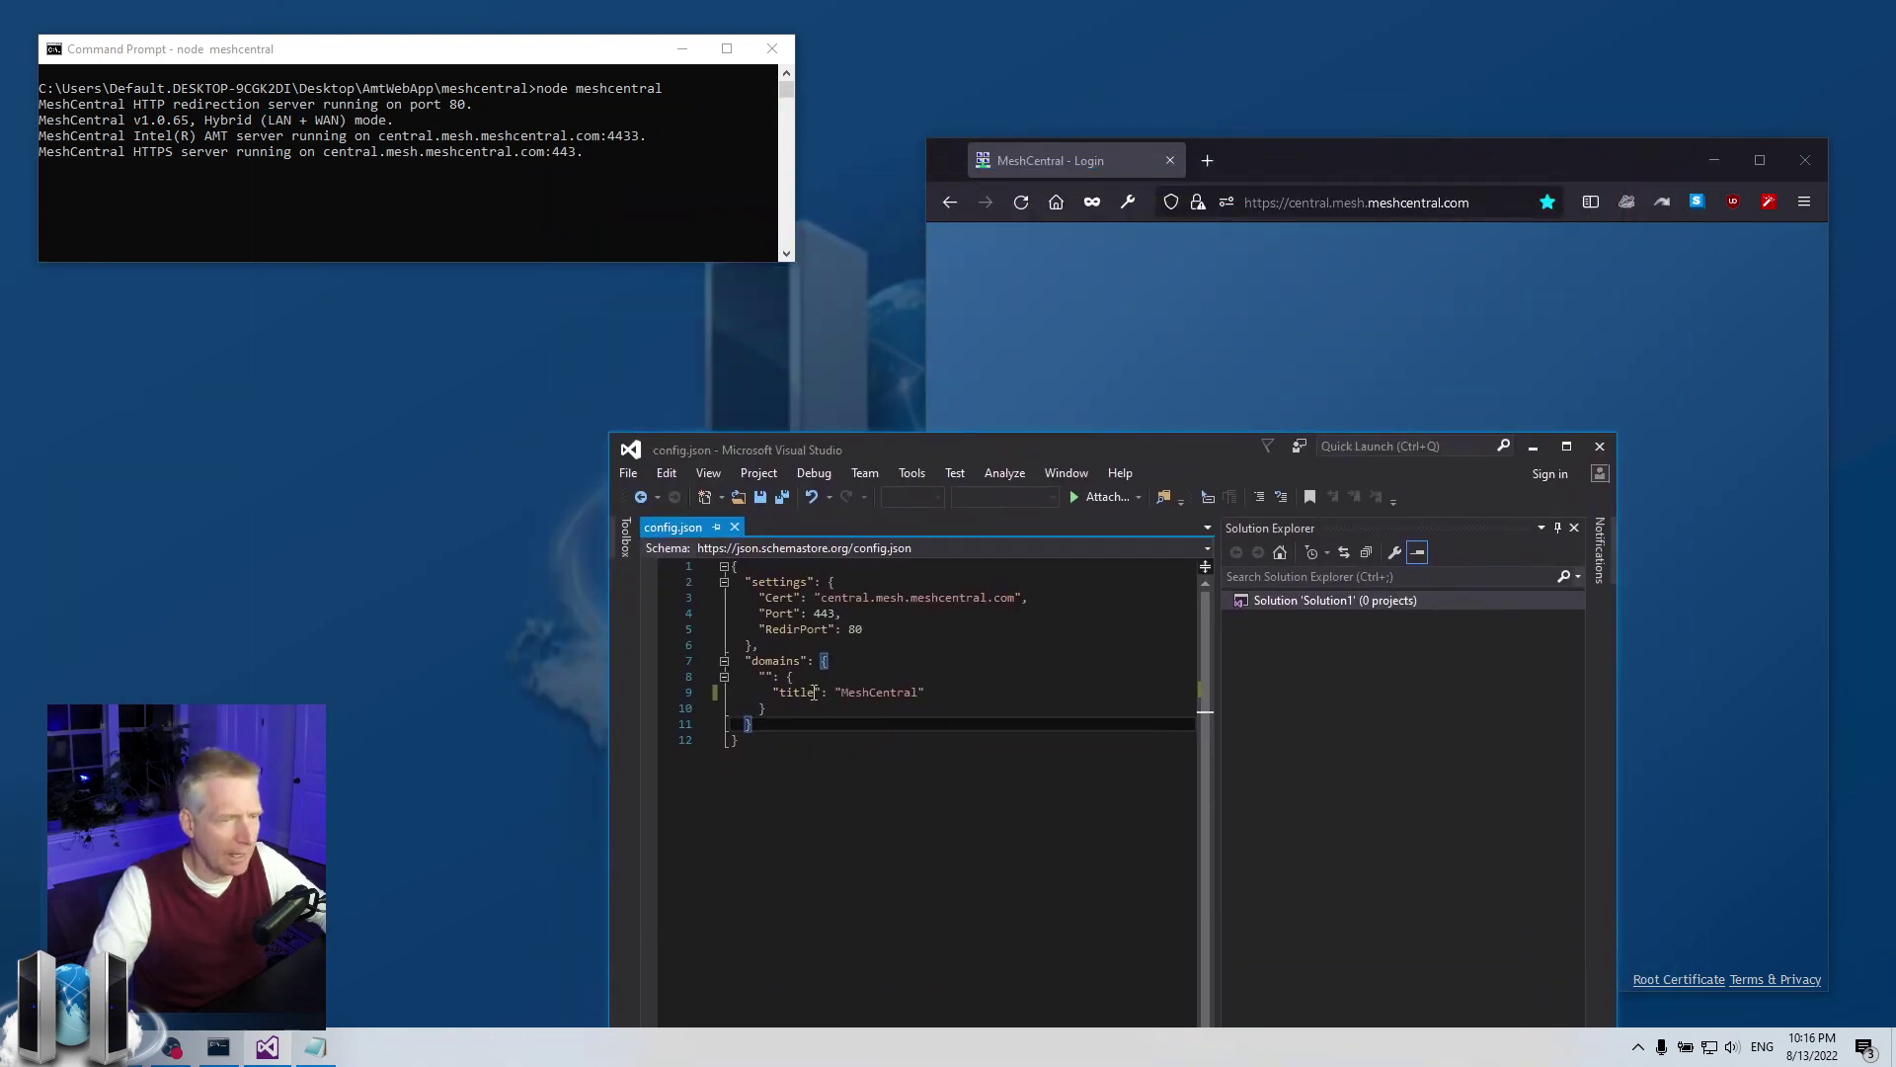
pyautogui.click(882, 784)
pyautogui.hotkey('ctrl', 'a')
pyautogui.click(928, 838)
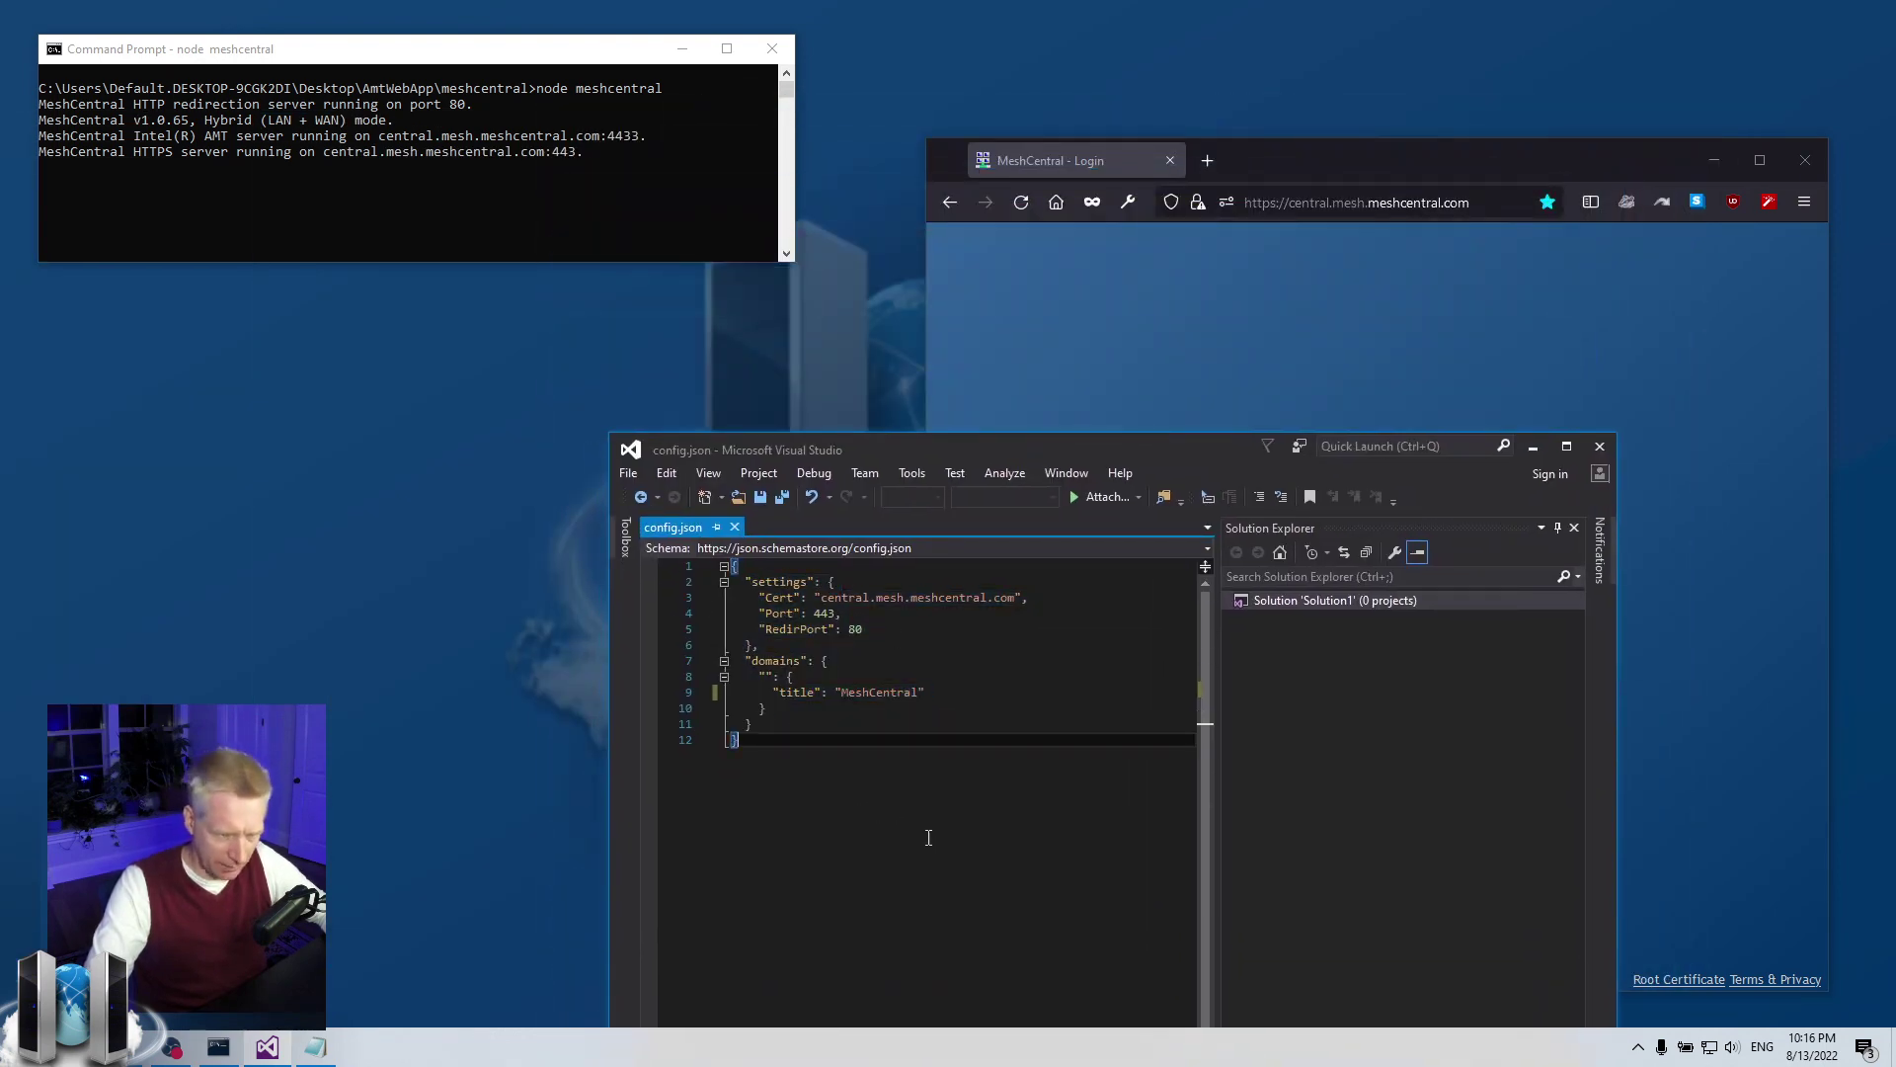
pyautogui.moveTo(1004, 449); pyautogui.dragTo(957, 511)
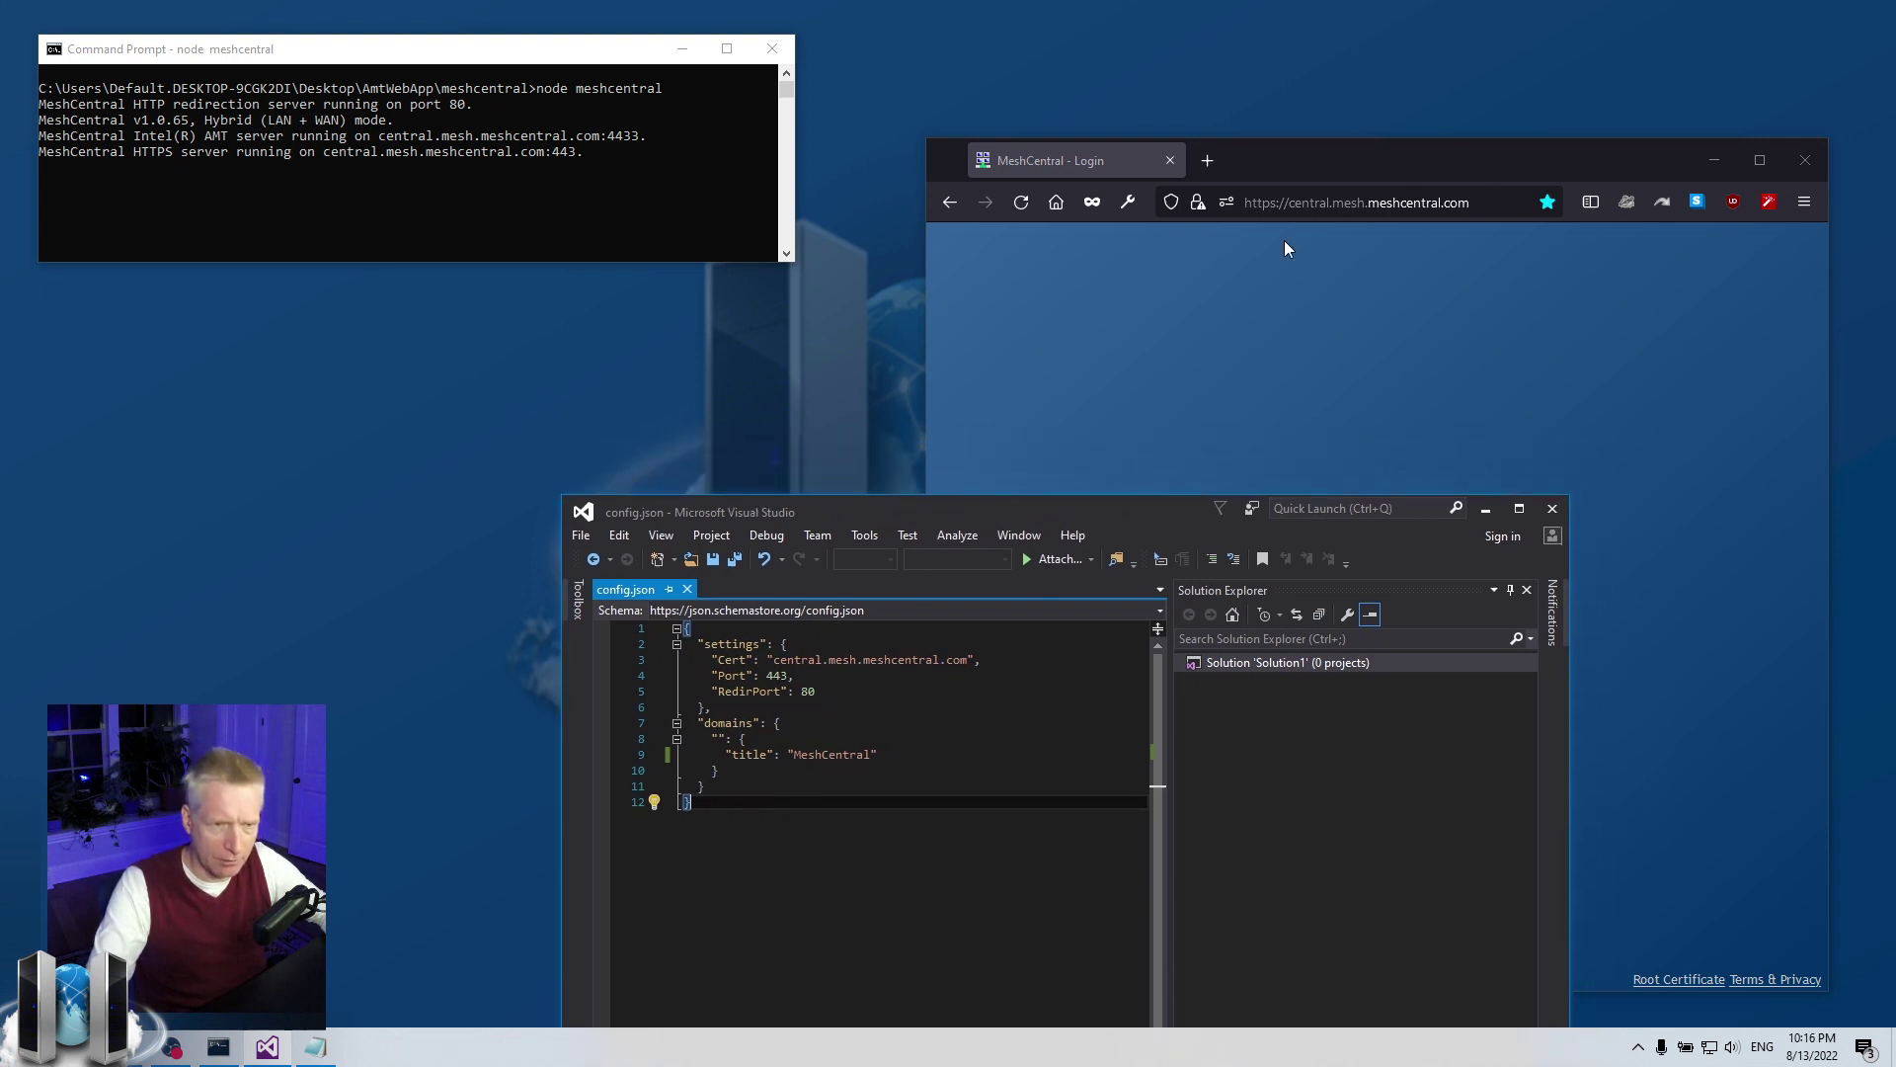
# Review the title, Port and RedirPort settings and place the caret after the MeshCentral title
pyautogui.moveTo(902, 753); pyautogui.dragTo(597, 749)
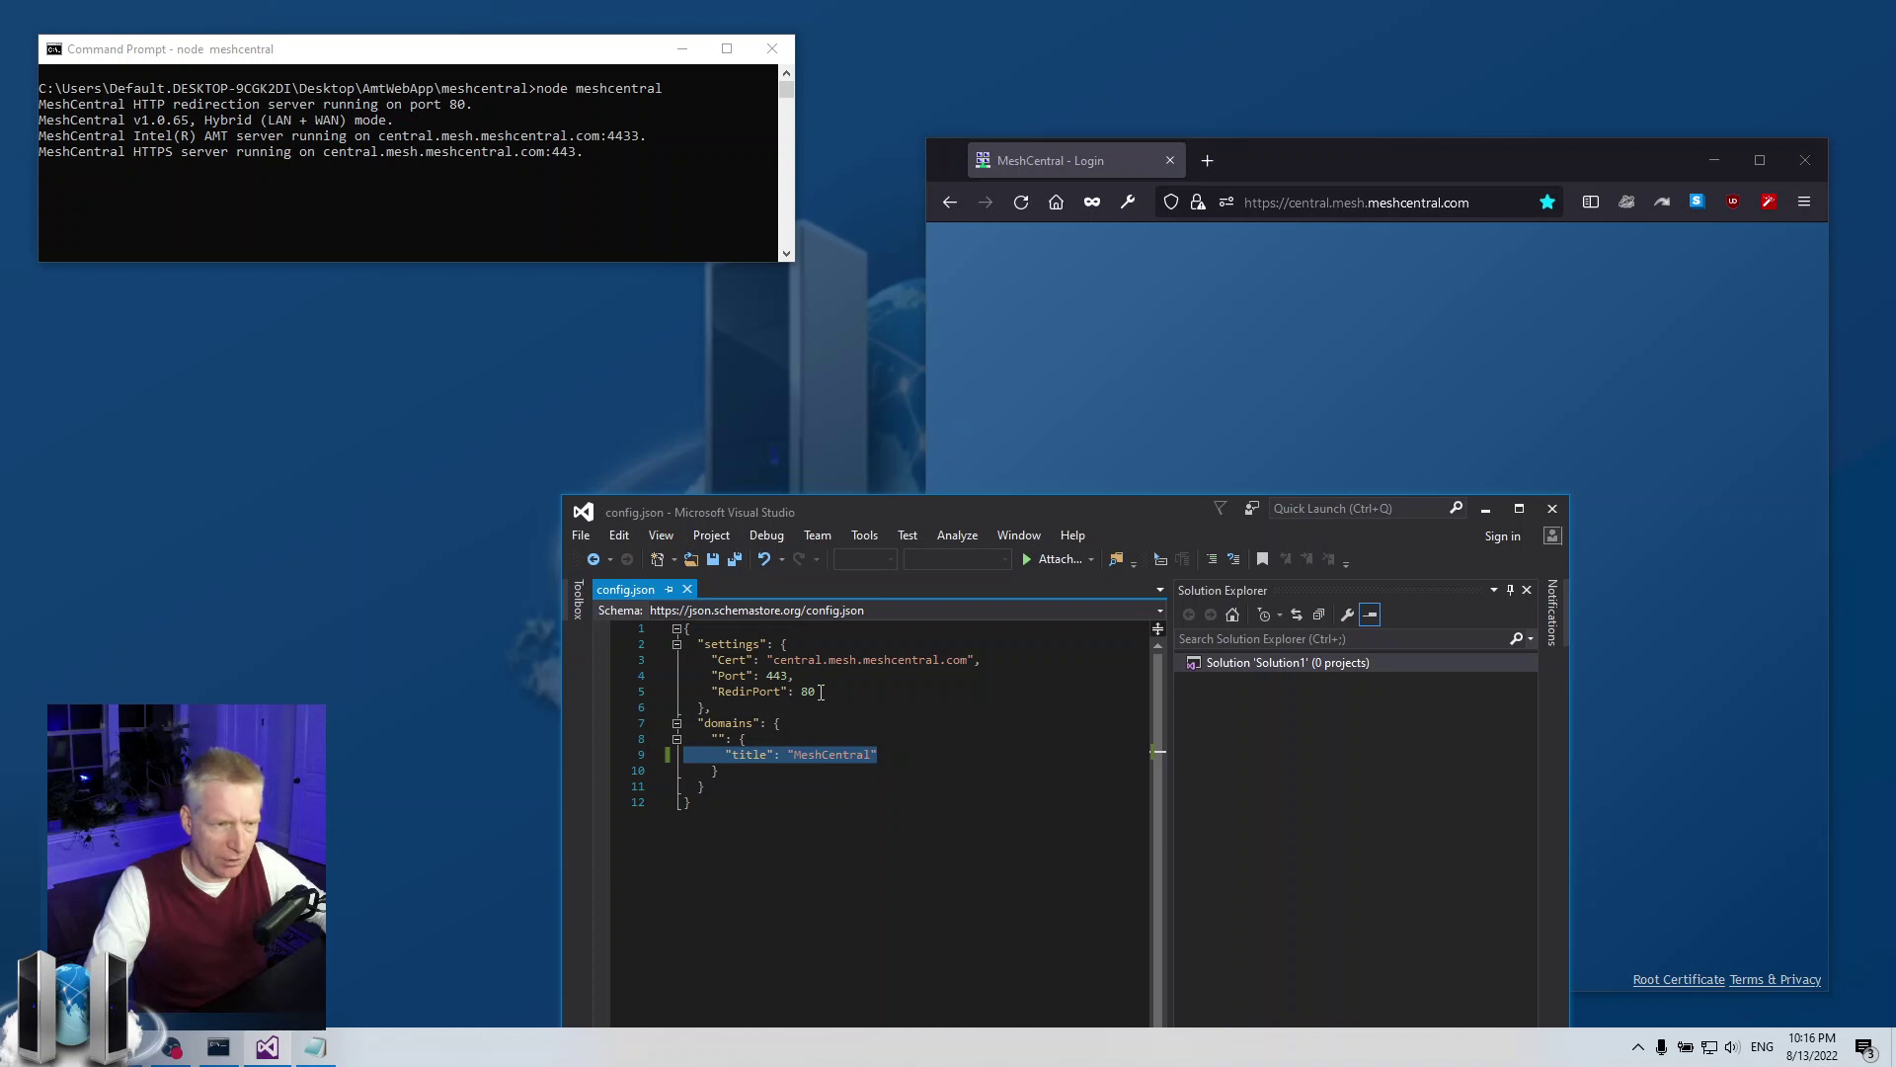
pyautogui.moveTo(821, 691); pyautogui.dragTo(599, 677)
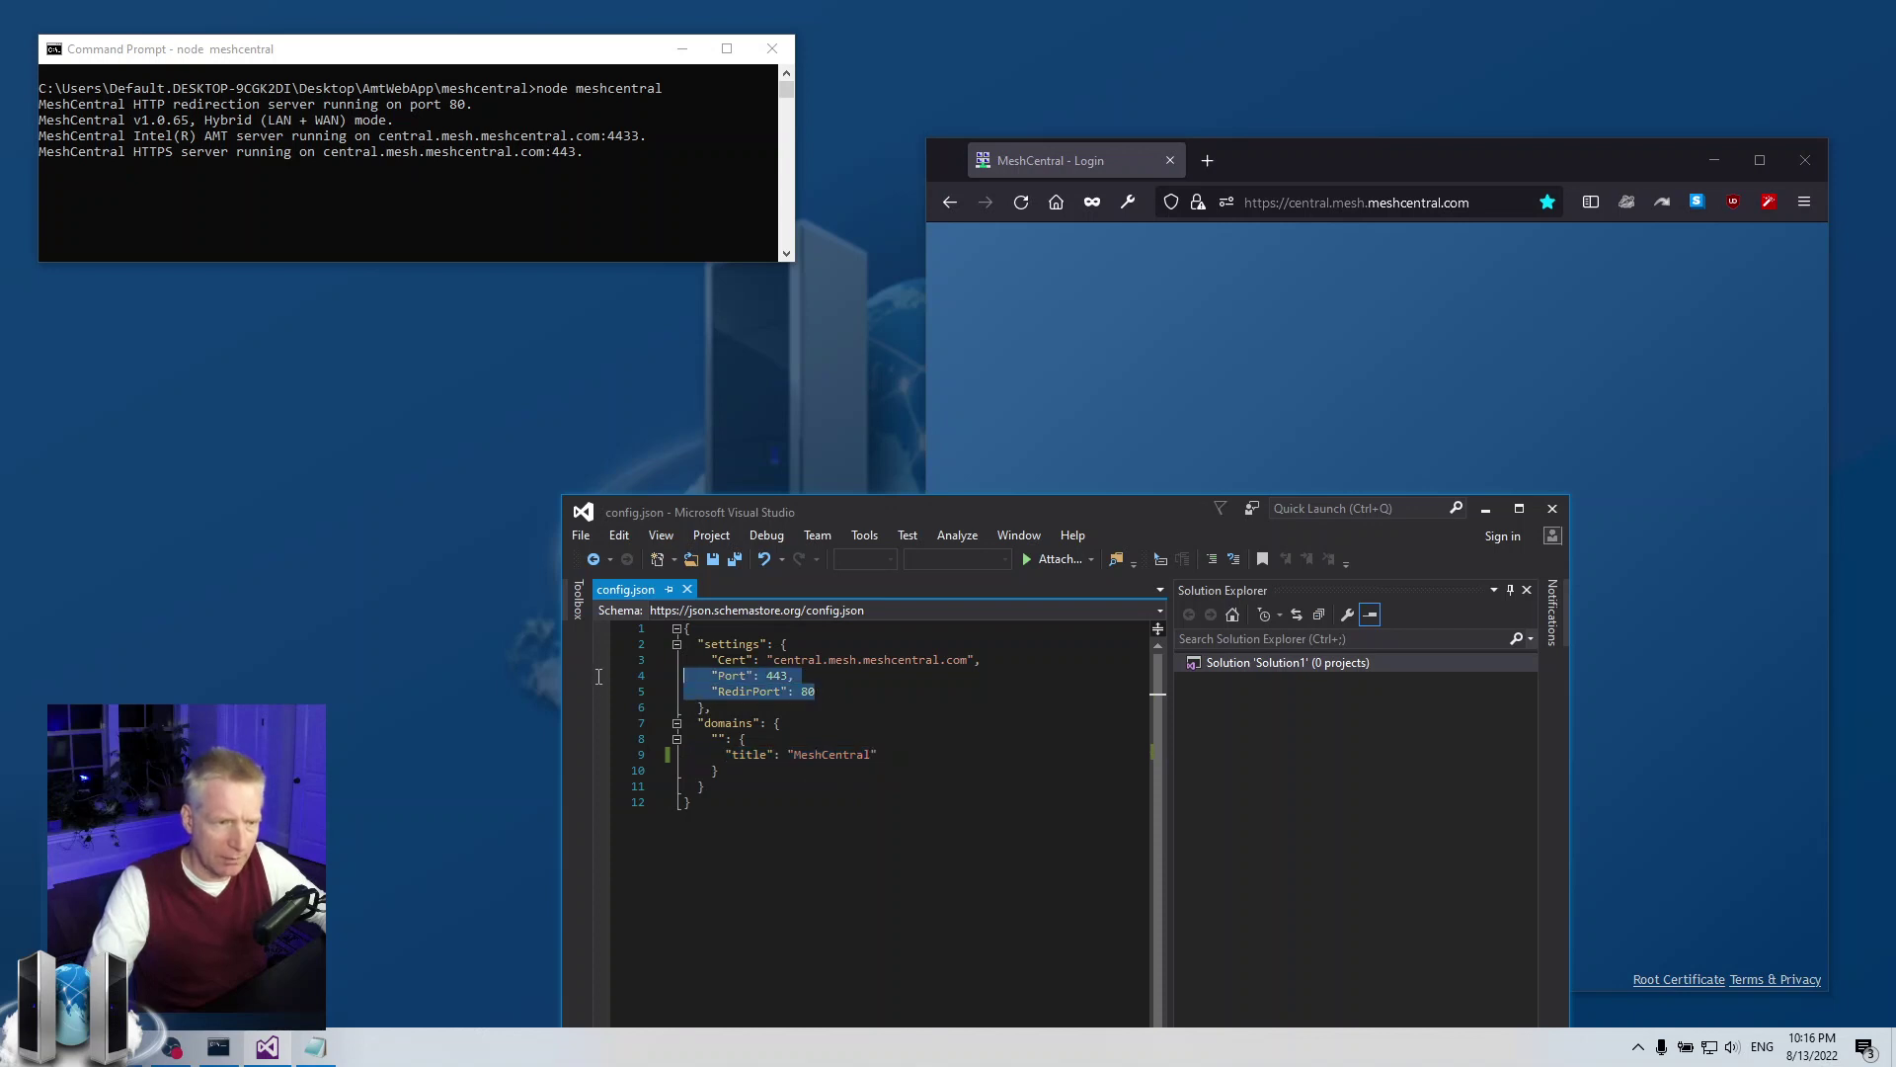
pyautogui.click(748, 692)
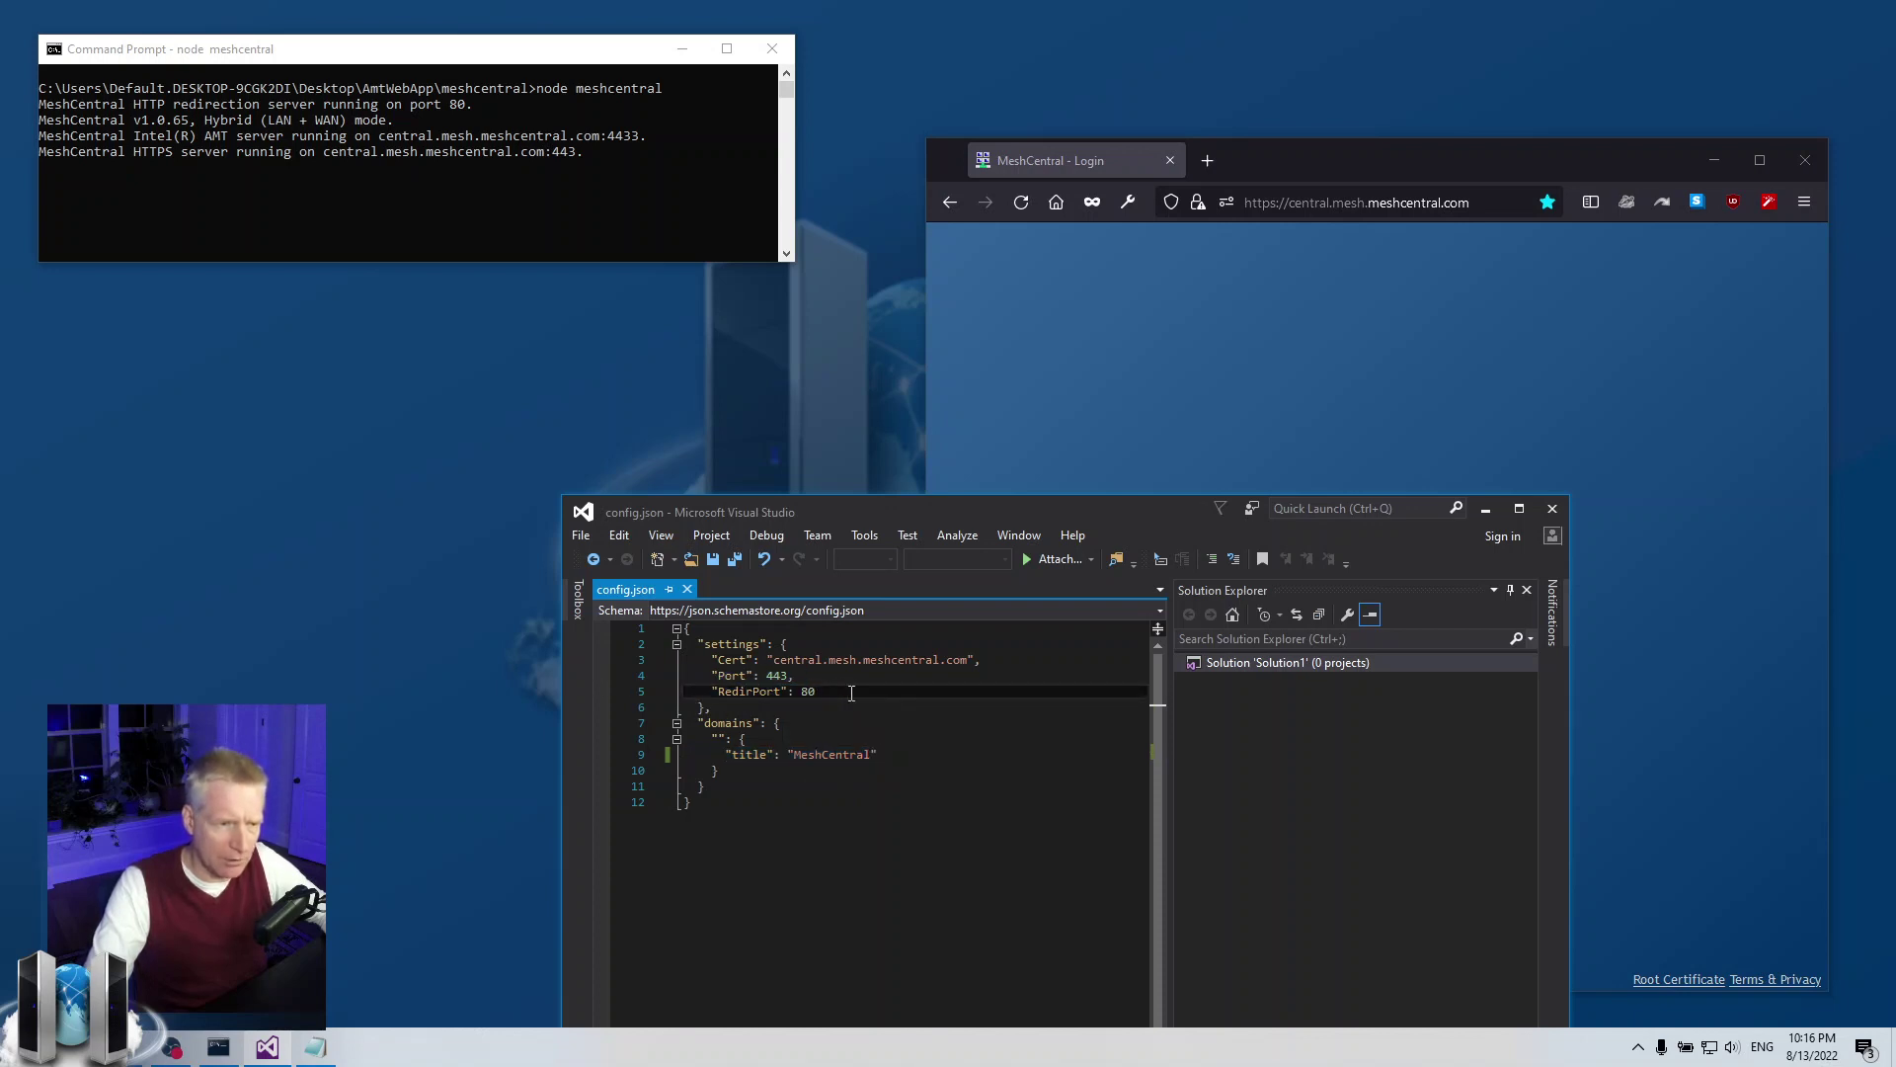
pyautogui.moveTo(851, 693); pyautogui.dragTo(598, 669)
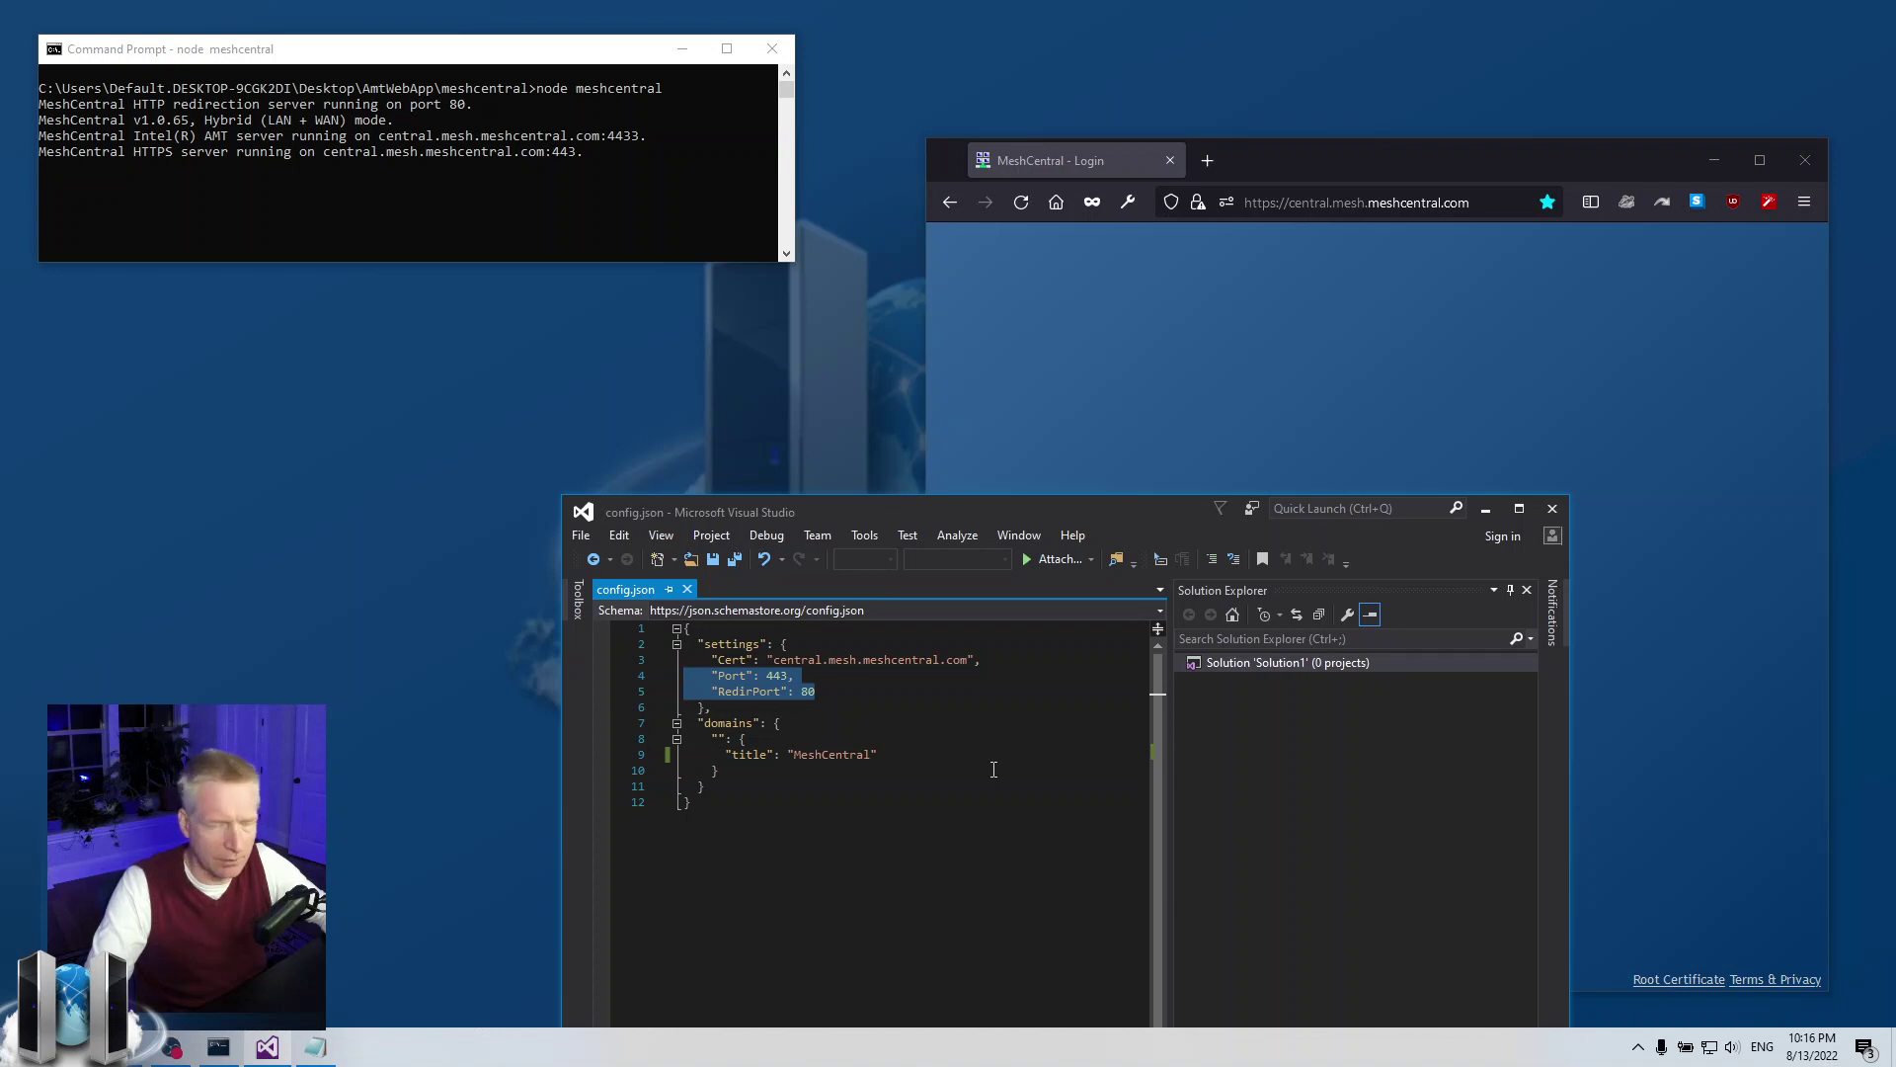
pyautogui.click(899, 708)
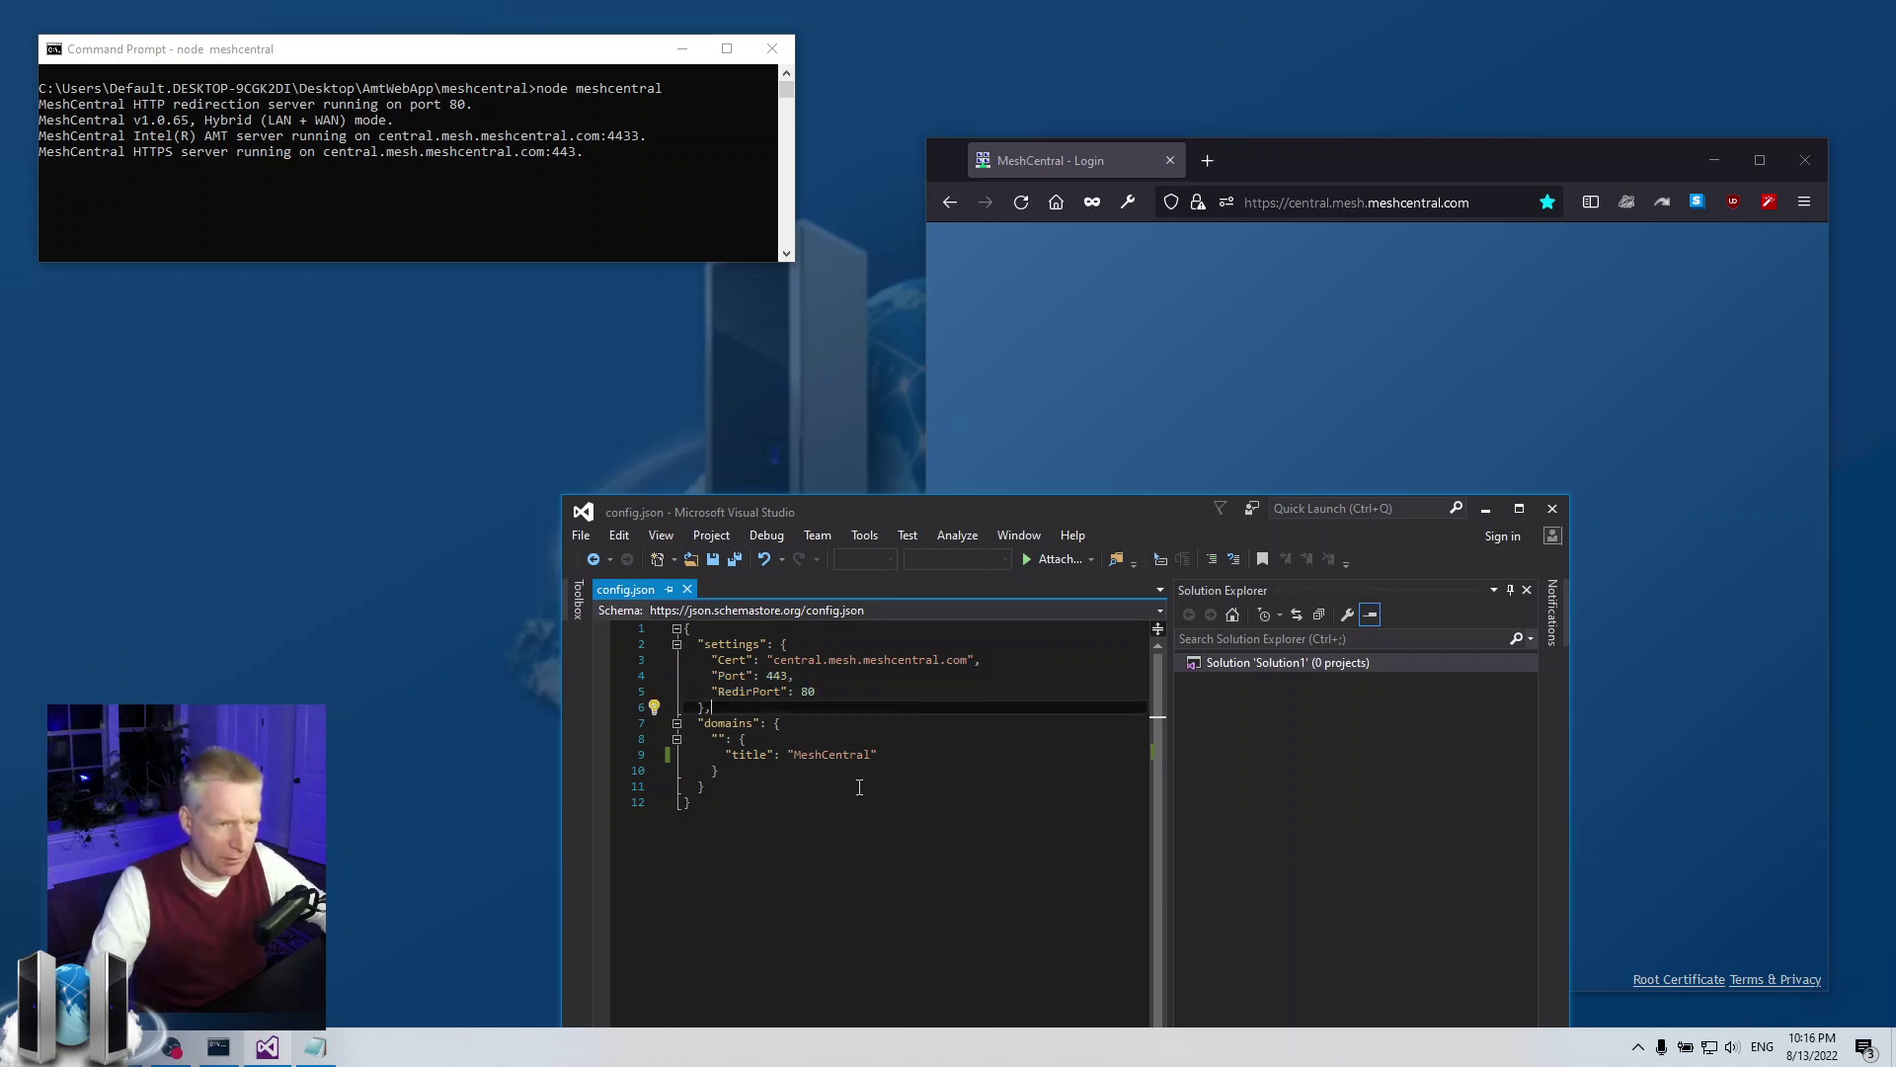
pyautogui.click(891, 752)
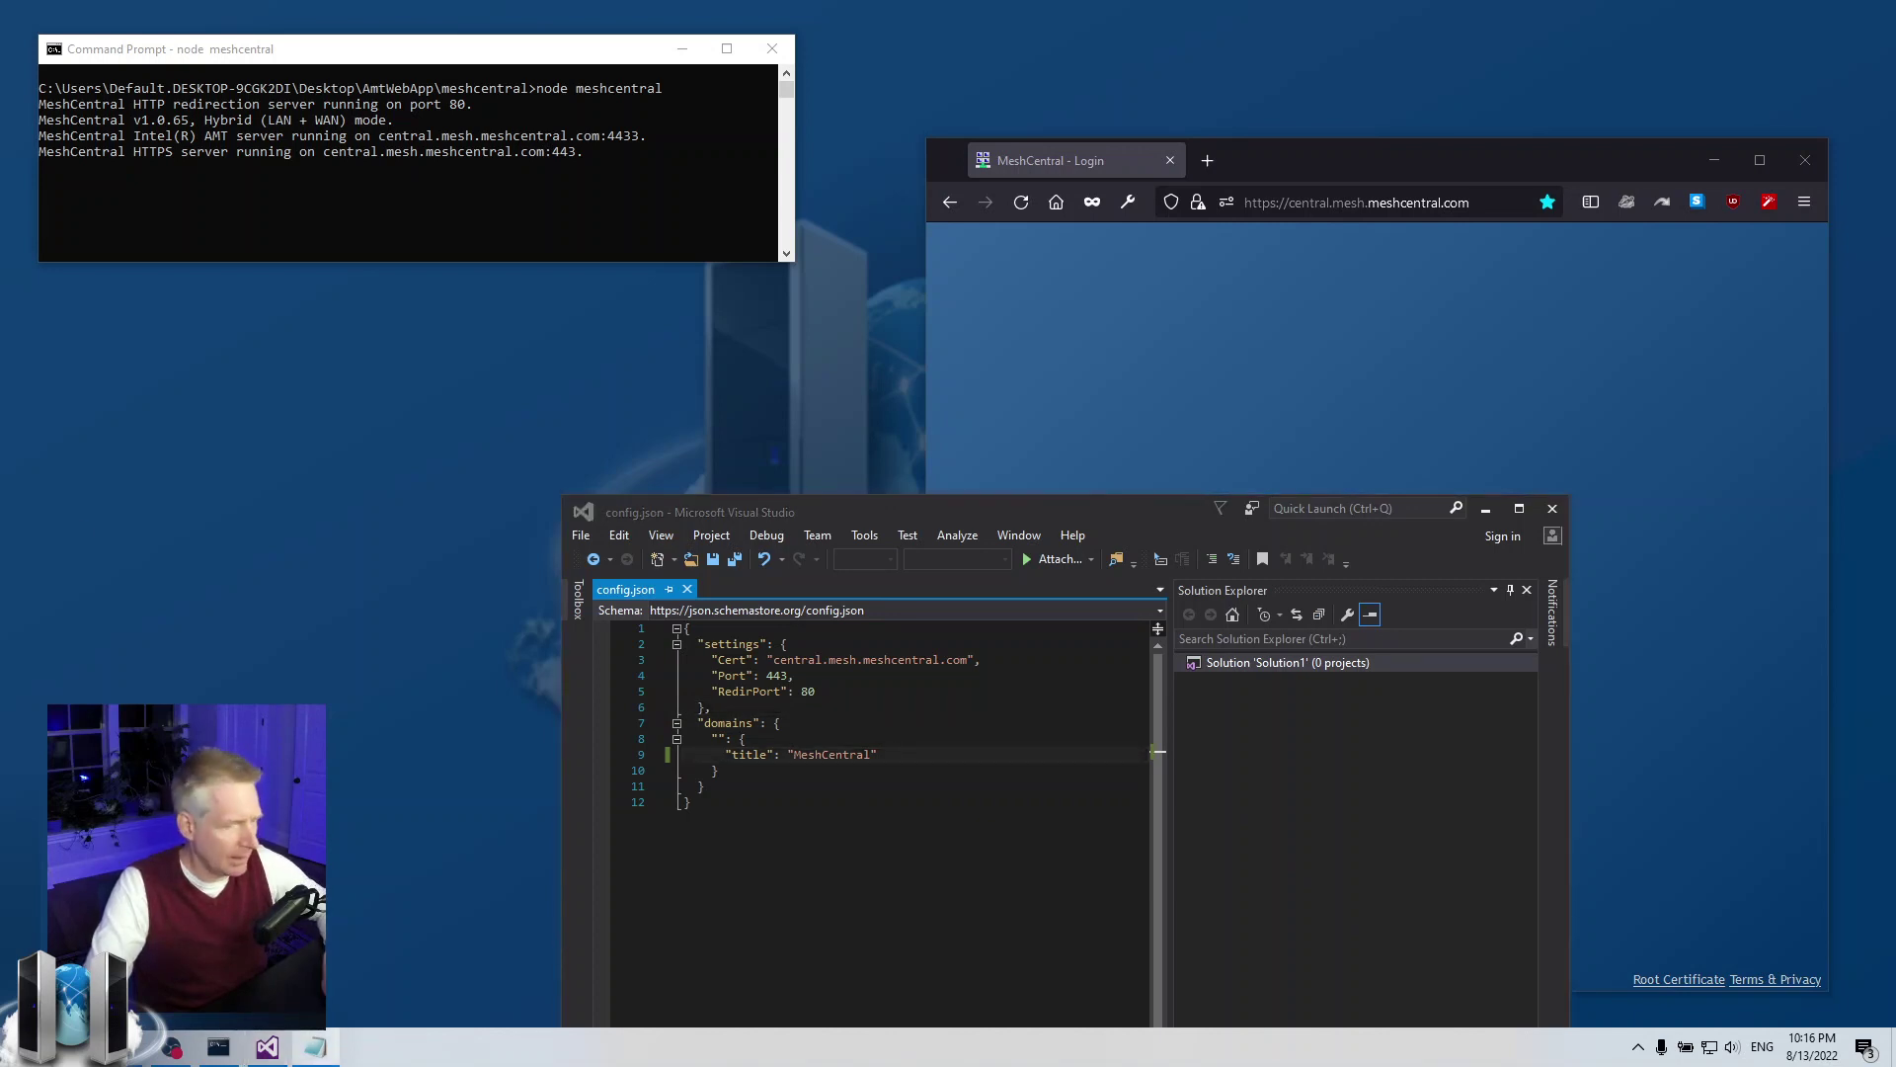
pyautogui.click(913, 760)
pyautogui.write(',')
pyautogui.press('Return')
pyautogui.write('"LoginKey": "bob"')
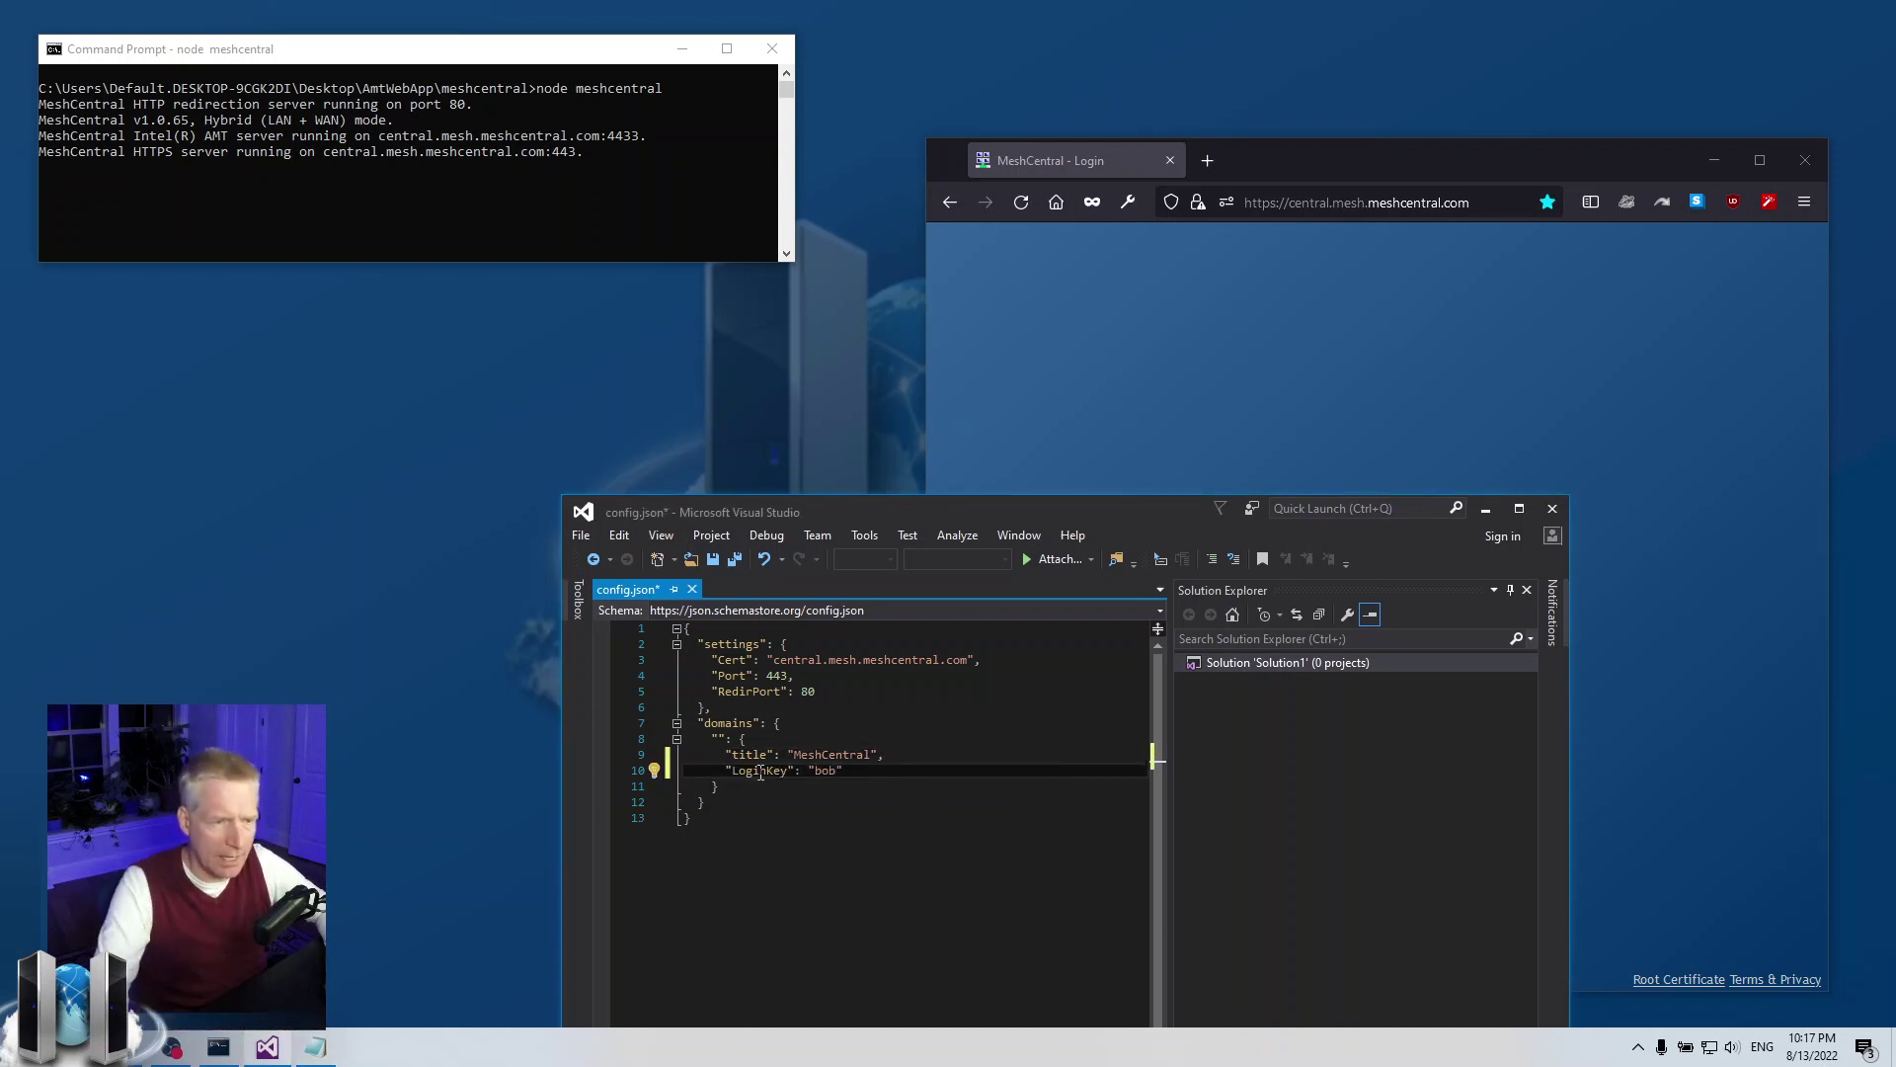
pyautogui.moveTo(807, 770); pyautogui.dragTo(862, 772)
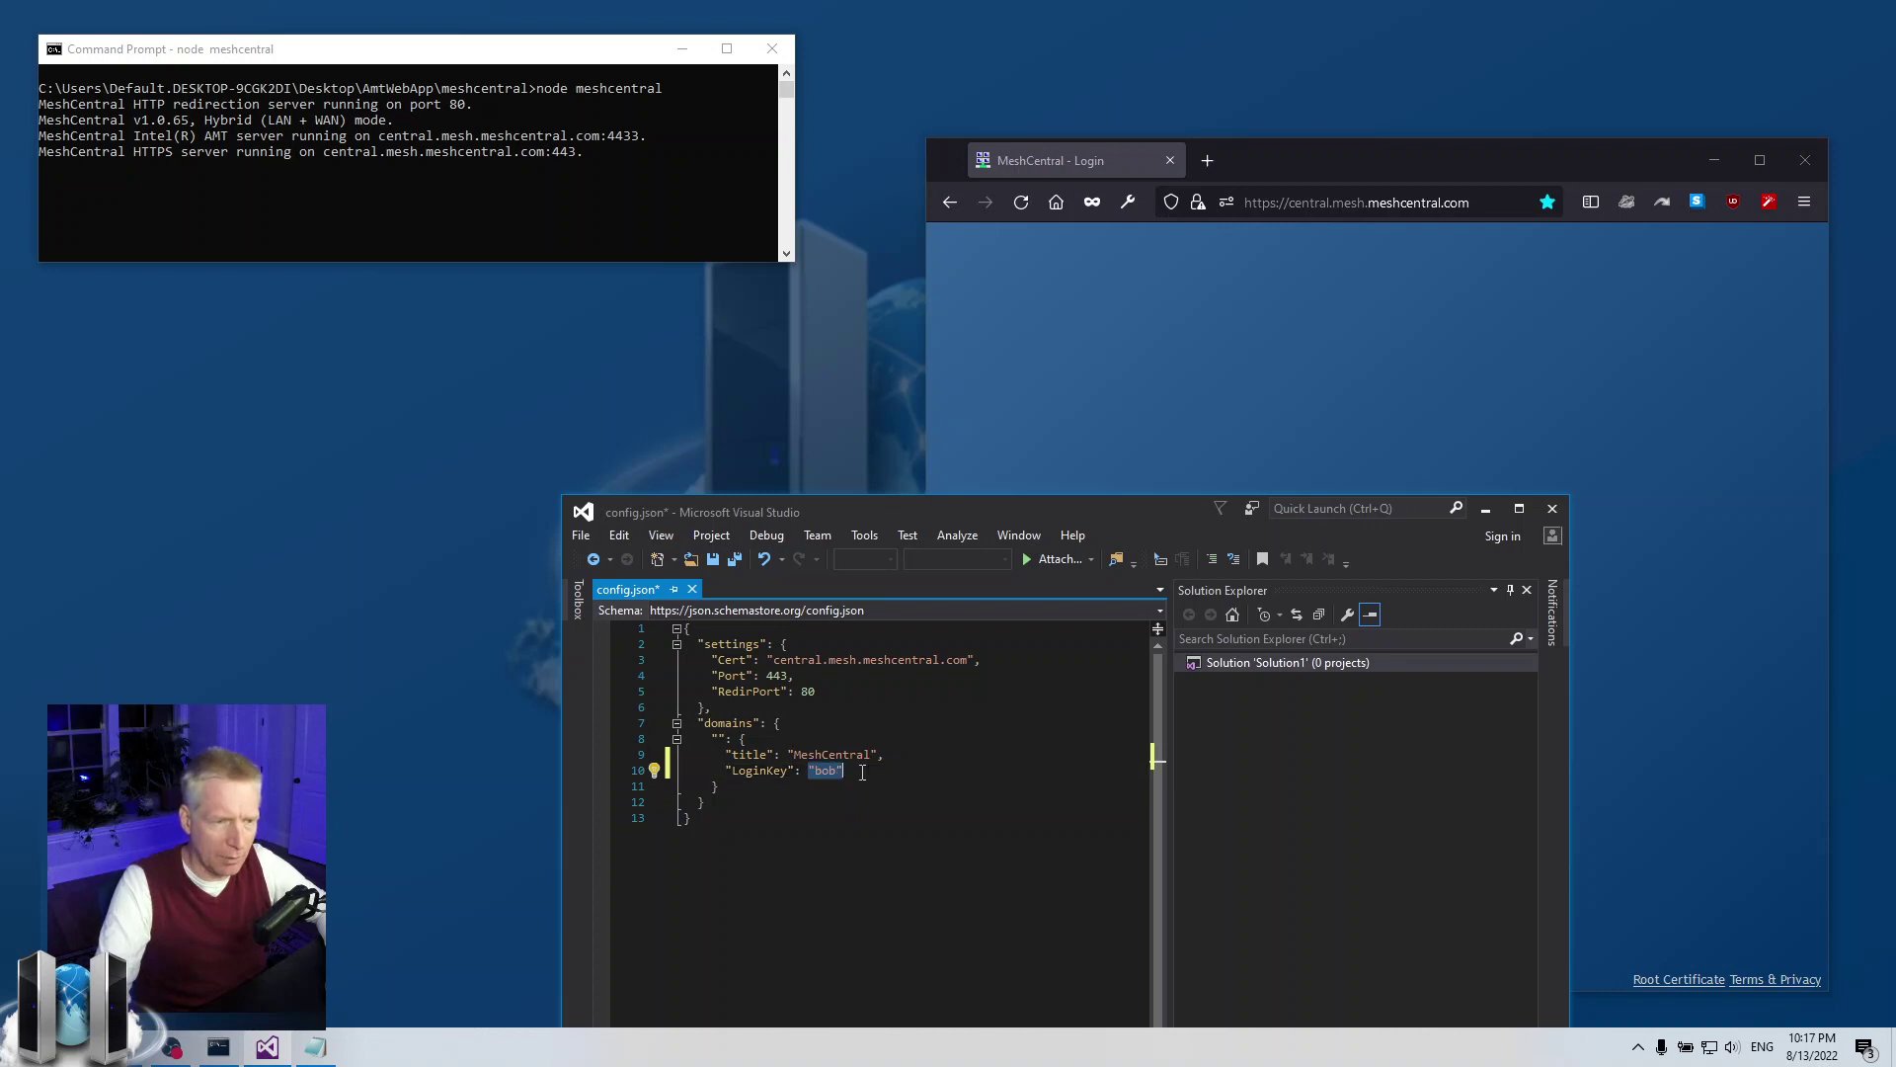
pyautogui.click(835, 773)
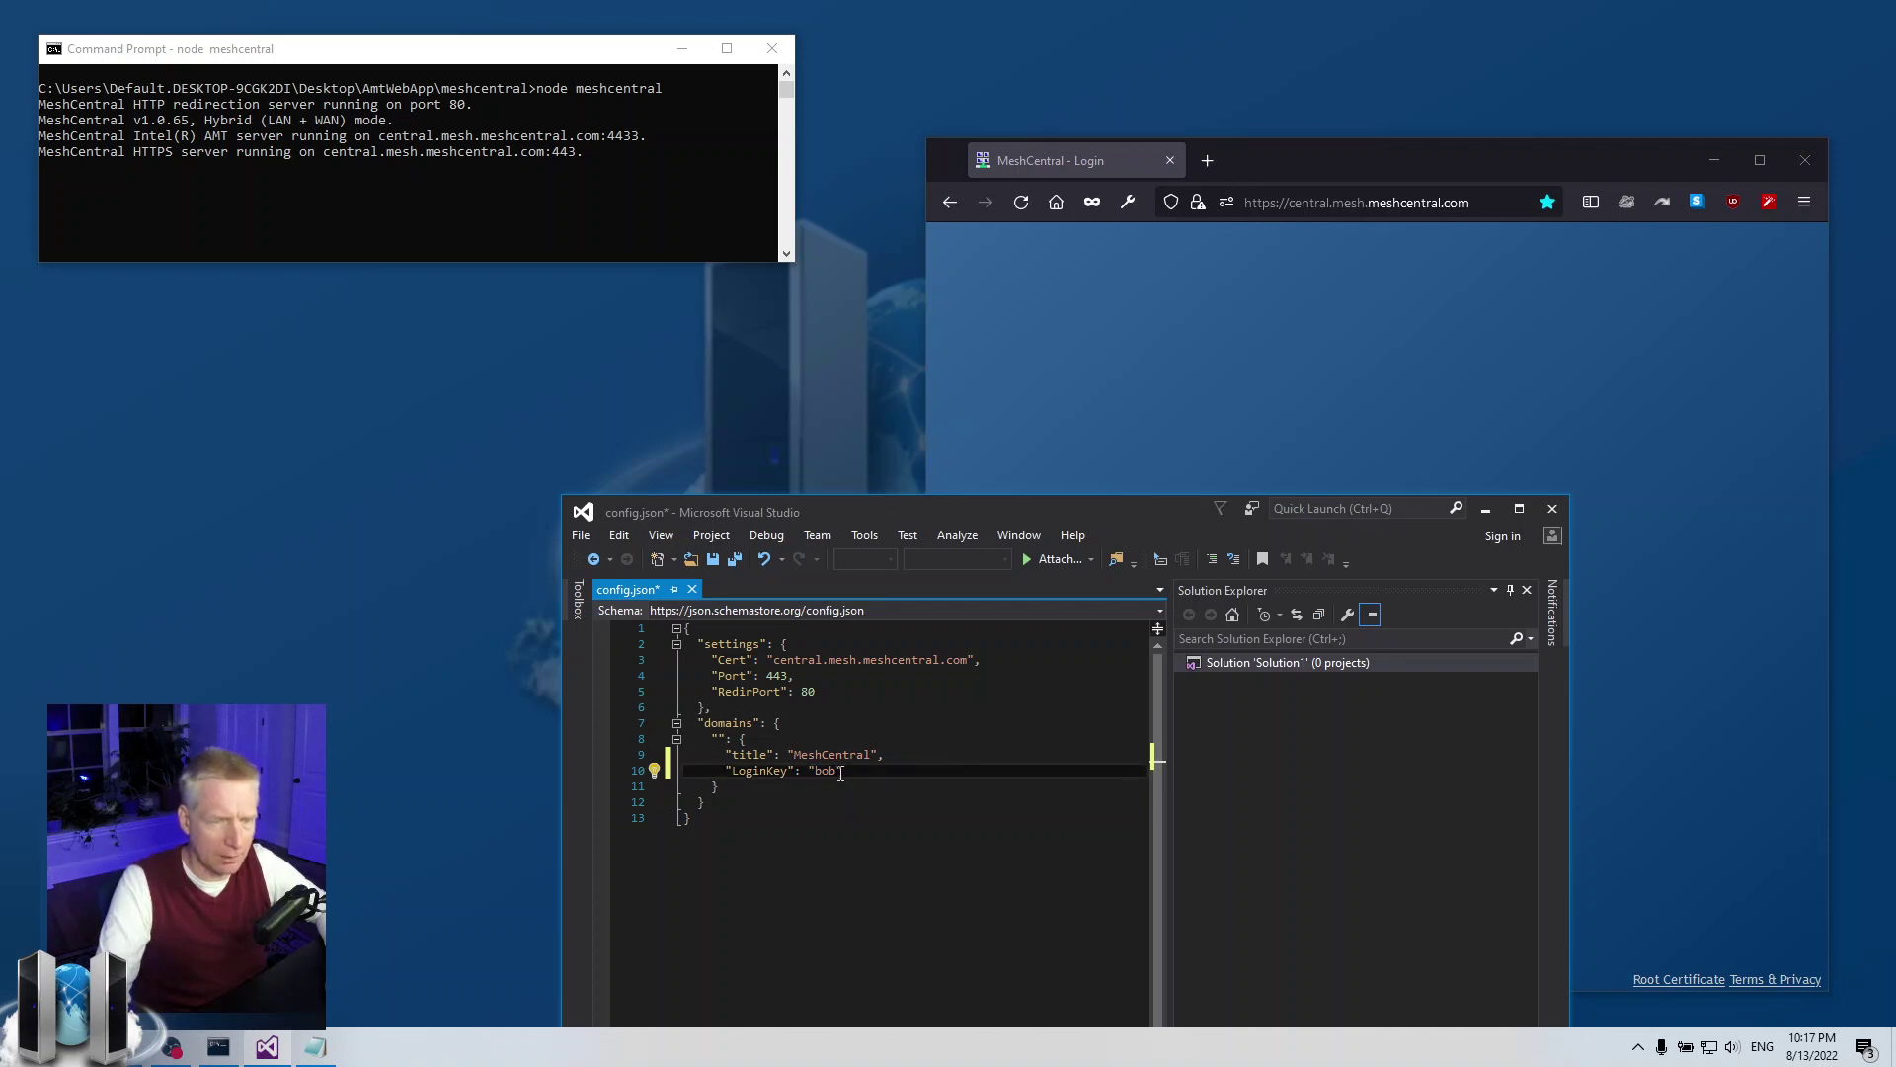
pyautogui.hotkey('ctrl', 's')
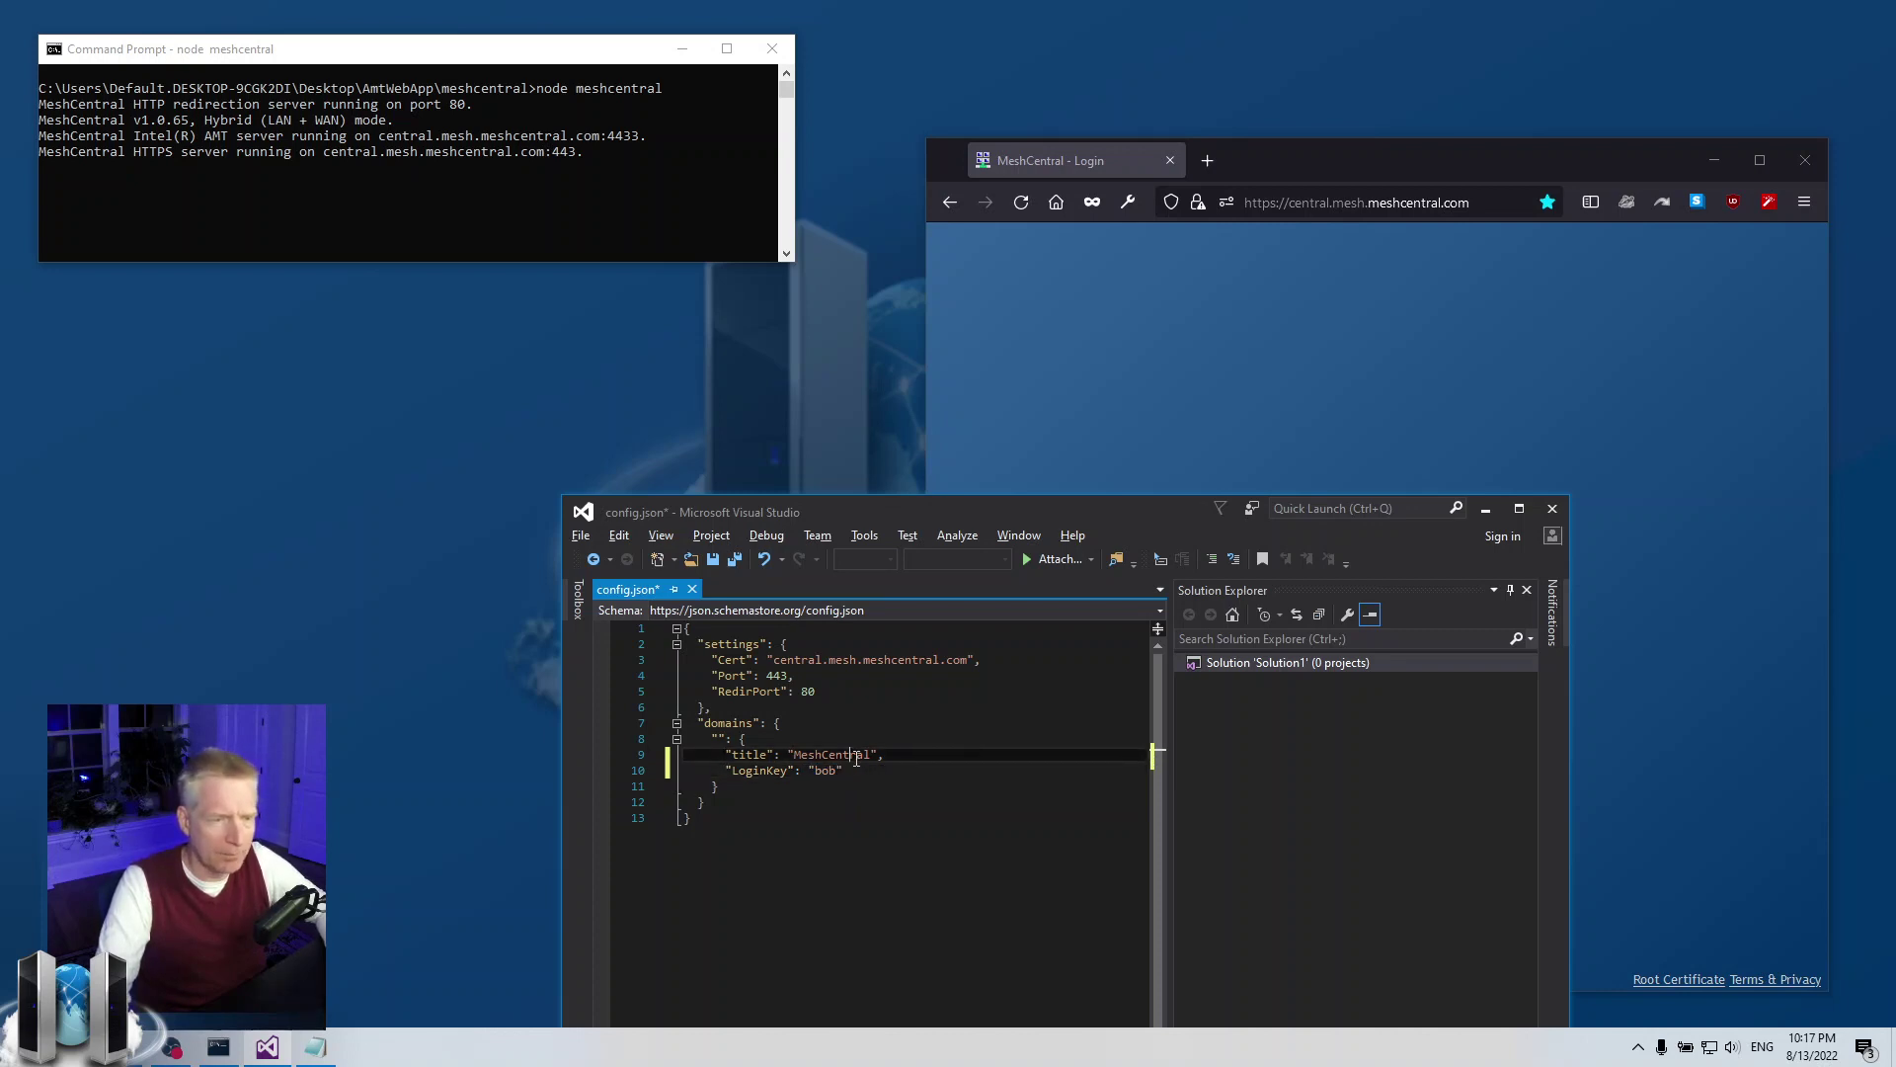
# Check the saved "bob" LoginKey value on line 10 of config.json
pyautogui.hotkey('alt', 'f')
pyautogui.press('Escape')
pyautogui.doubleClick(822, 771)
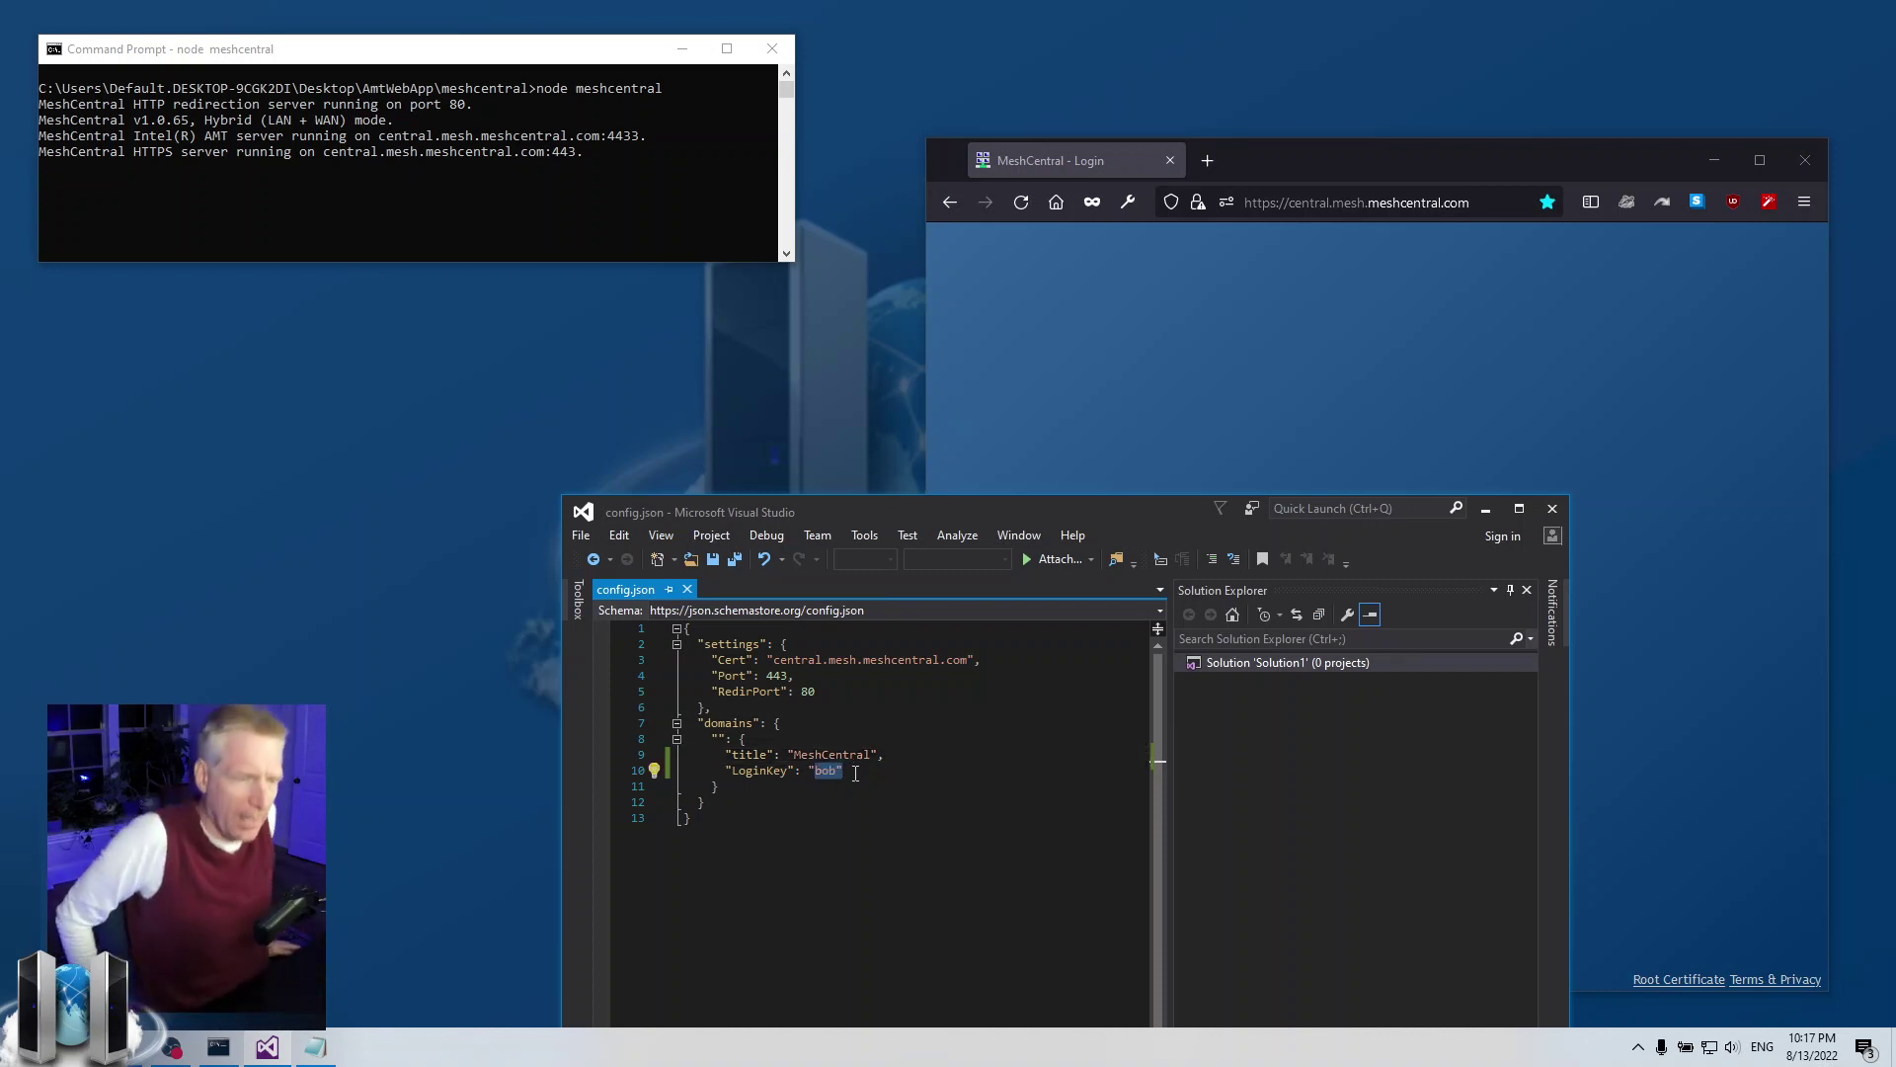
pyautogui.click(816, 773)
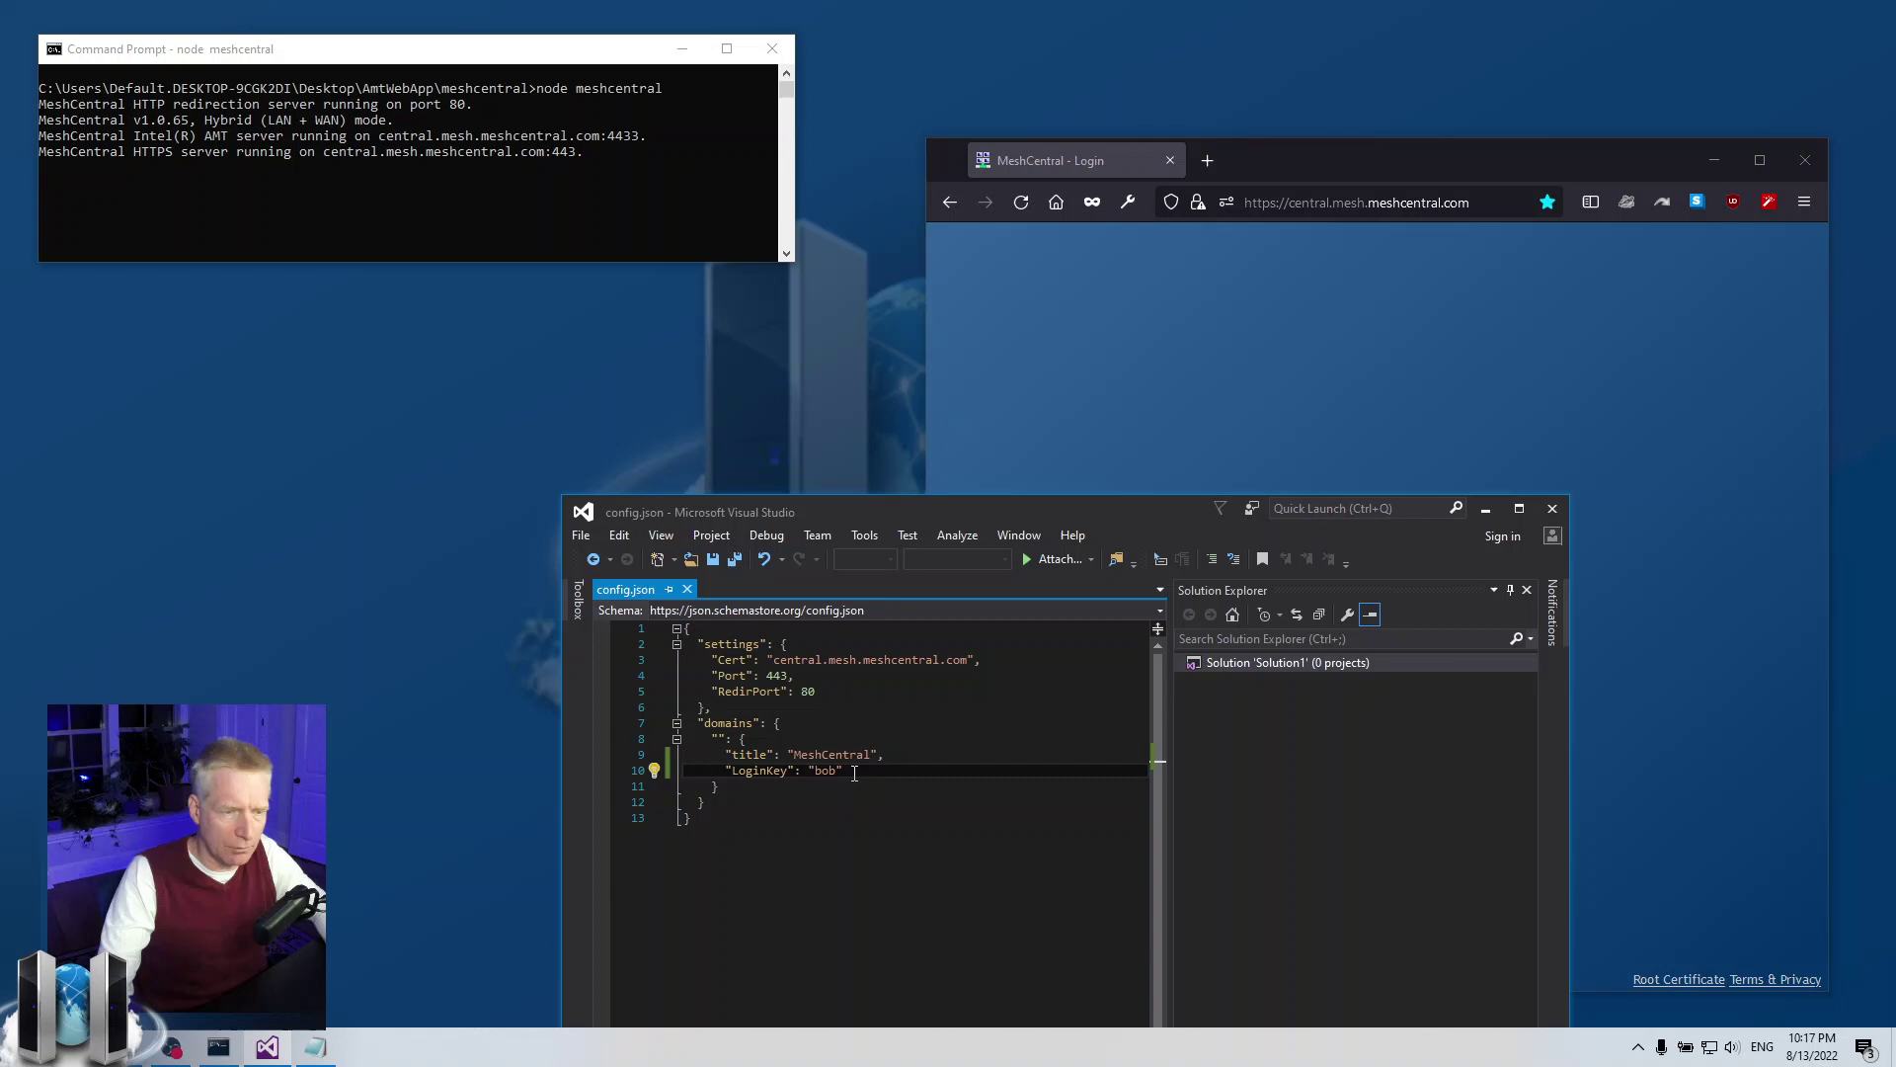
pyautogui.moveTo(809, 774); pyautogui.dragTo(819, 776)
pyautogui.doubleClick(819, 773)
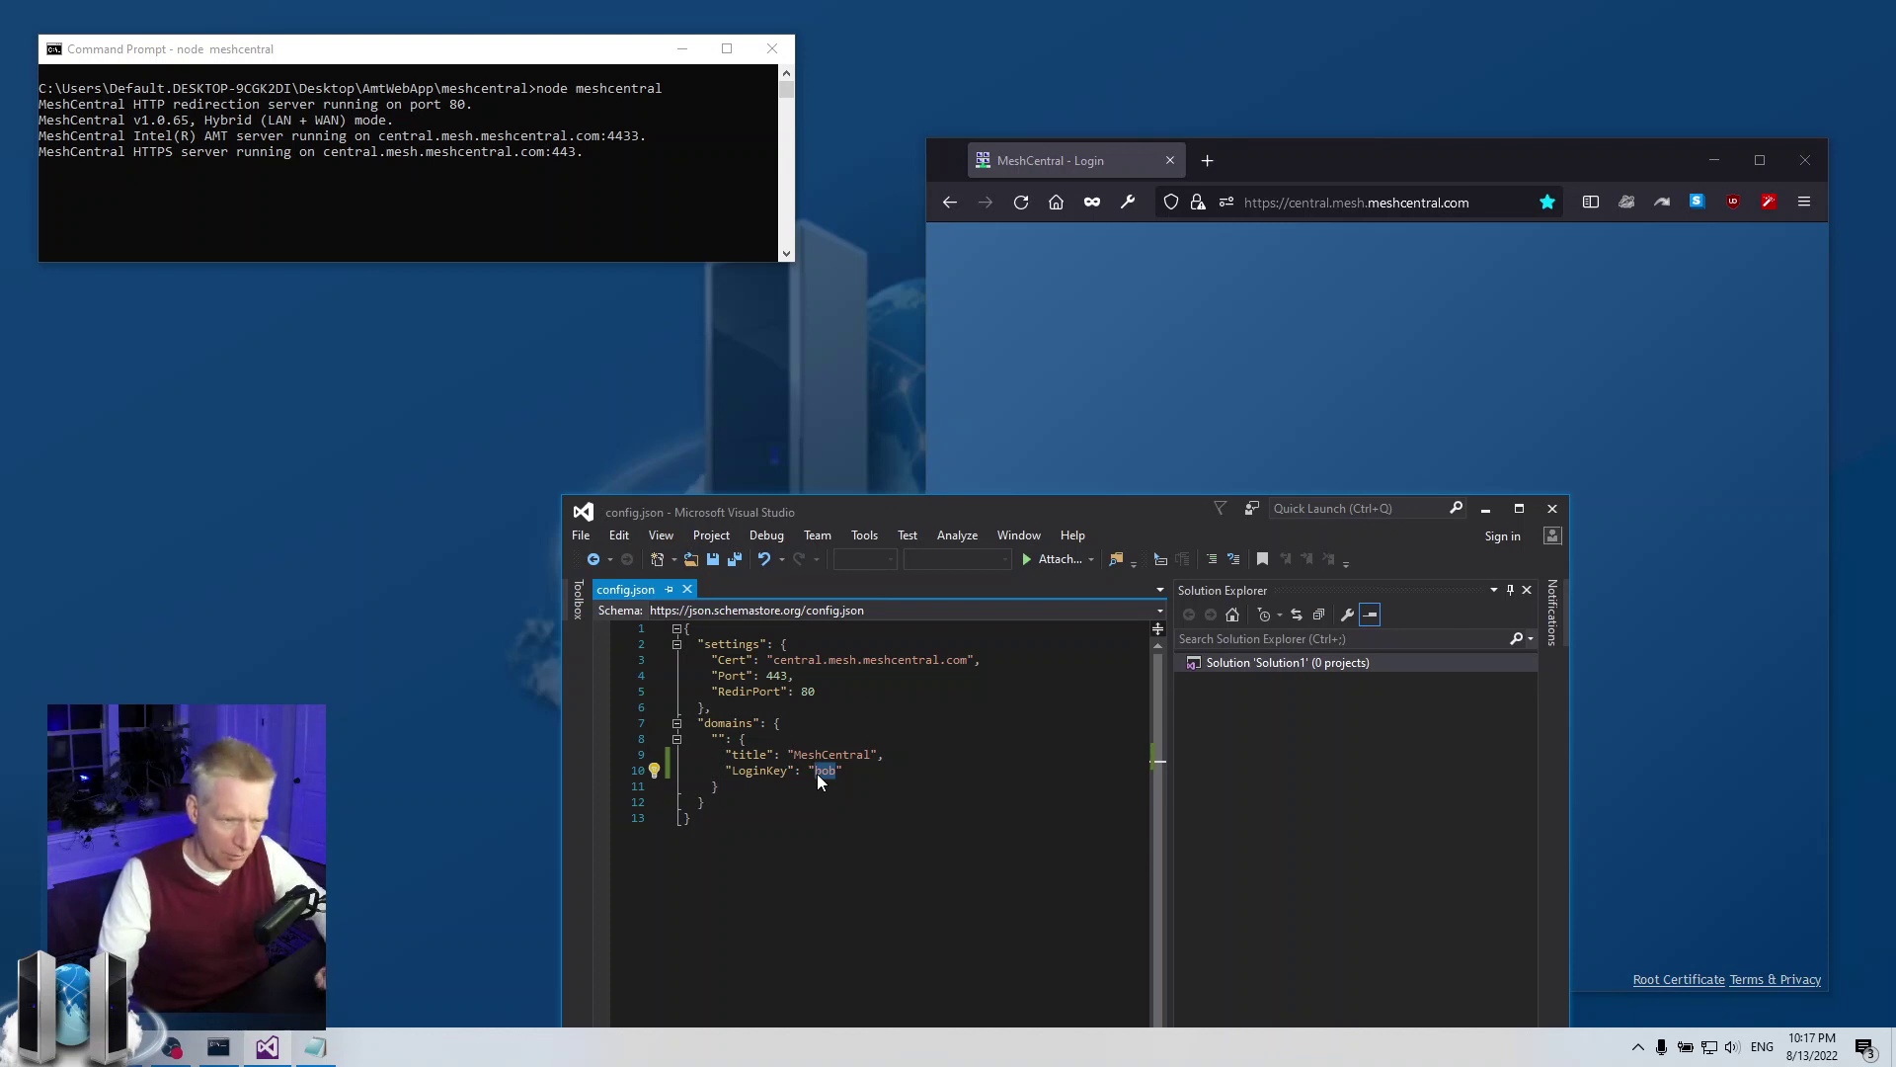
pyautogui.click(846, 773)
pyautogui.click(804, 804)
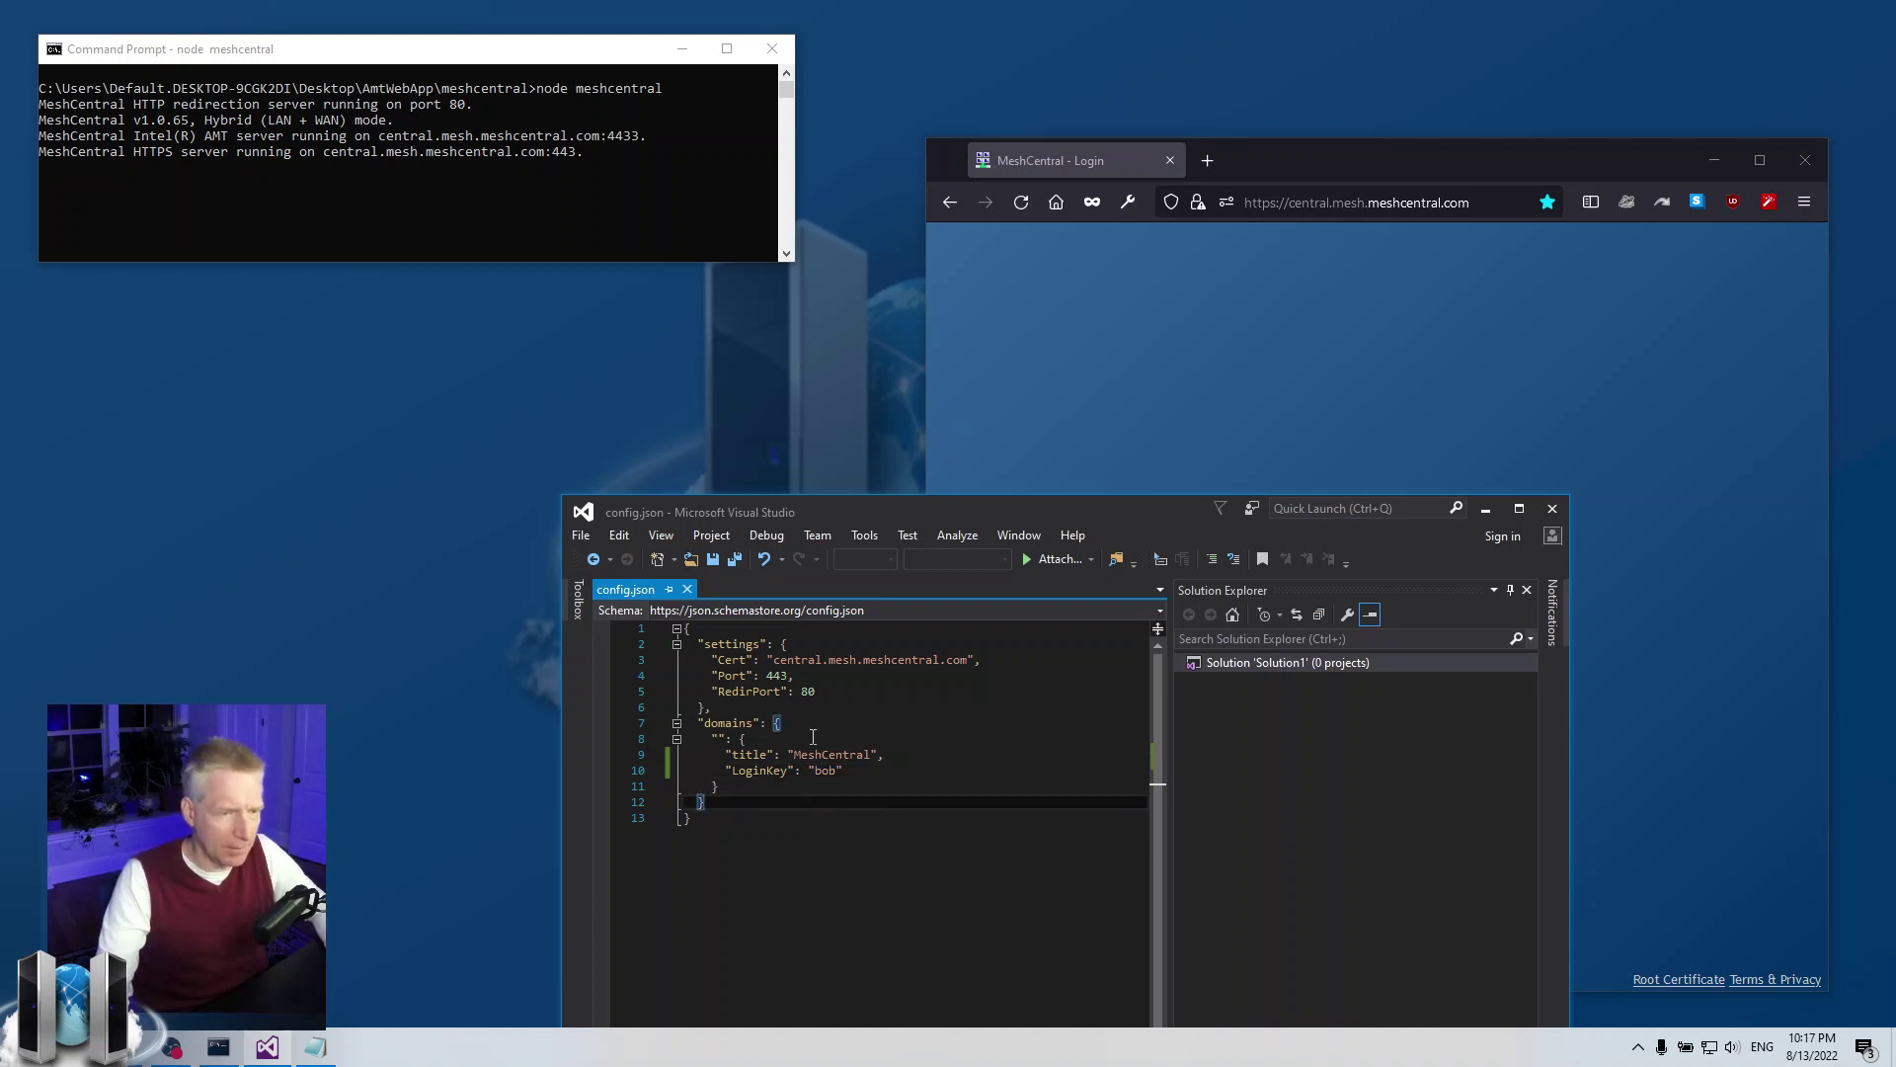
pyautogui.click(726, 771)
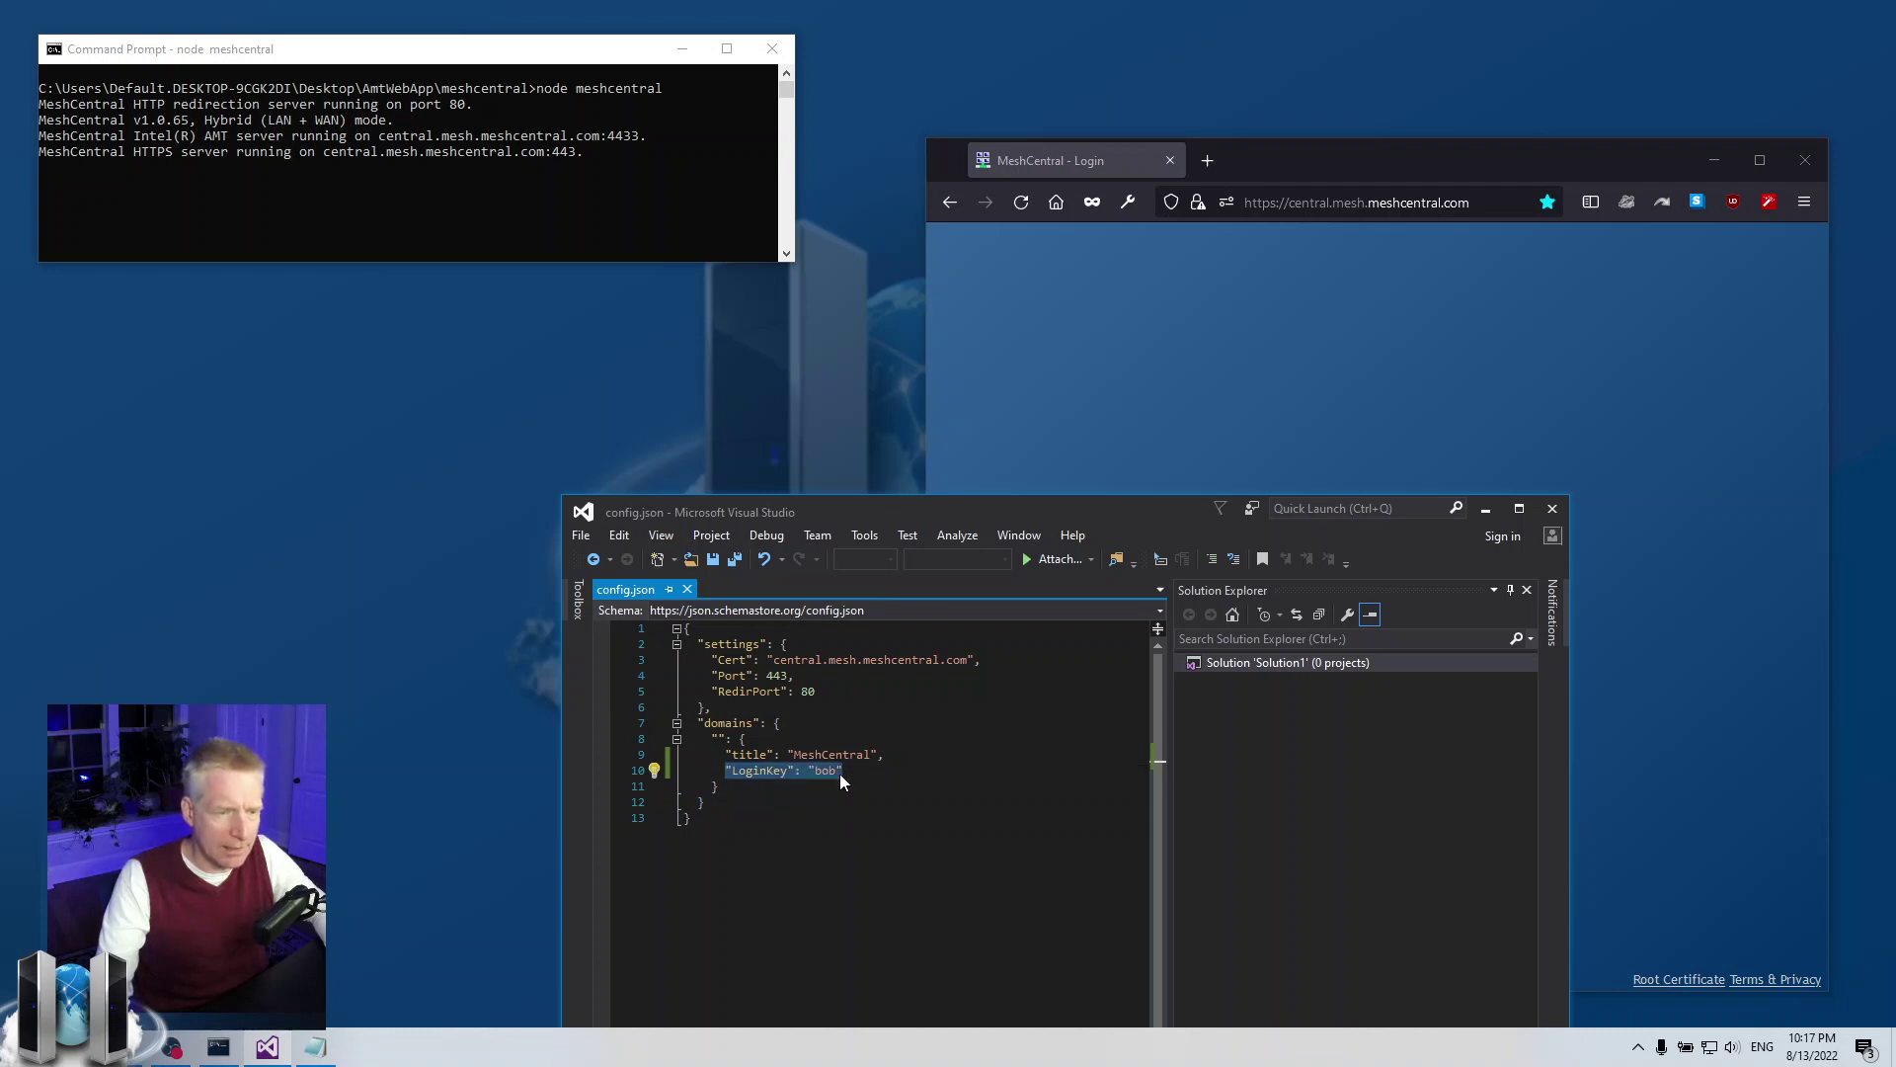
pyautogui.doubleClick(827, 772)
pyautogui.click(834, 787)
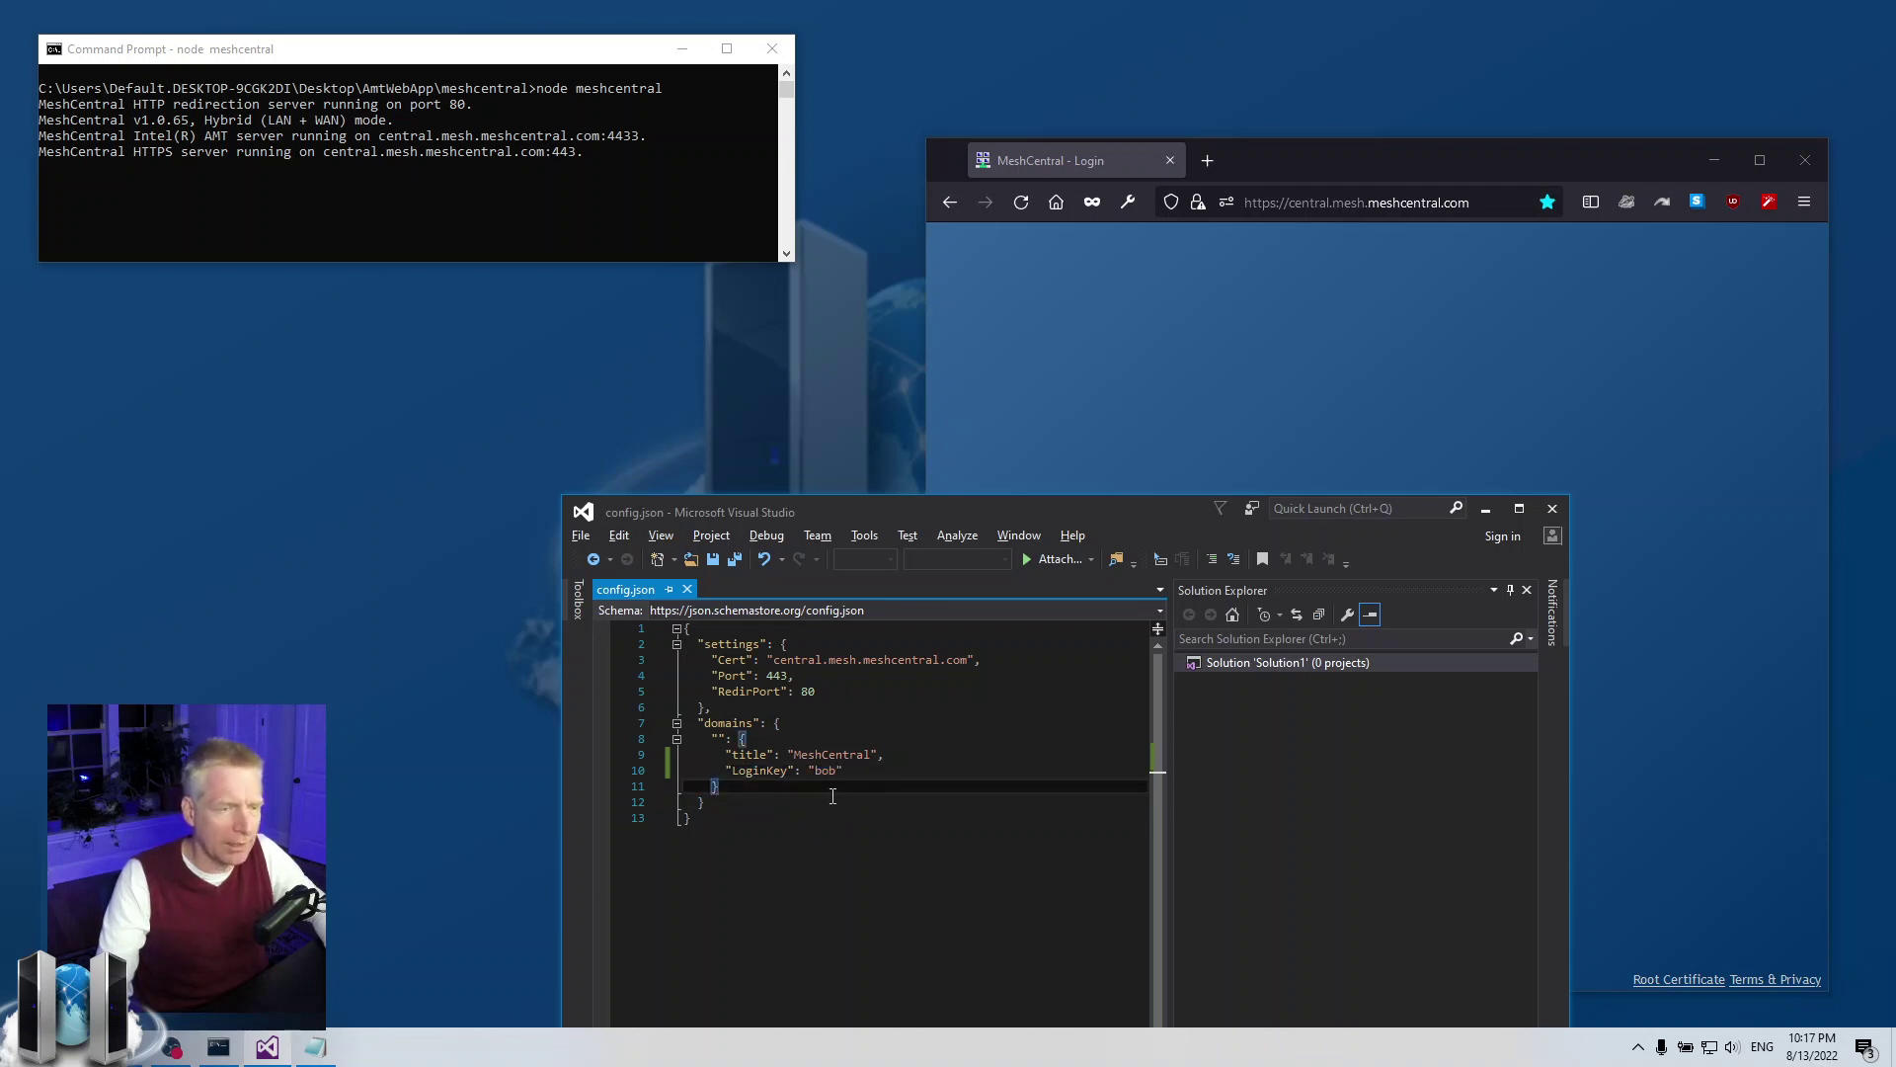
# Restart the server with node meshcentral and reload the site, which now returns Not Found
pyautogui.click(576, 168)
pyautogui.hotkey('ctrl', 'c')
pyautogui.press('Up')
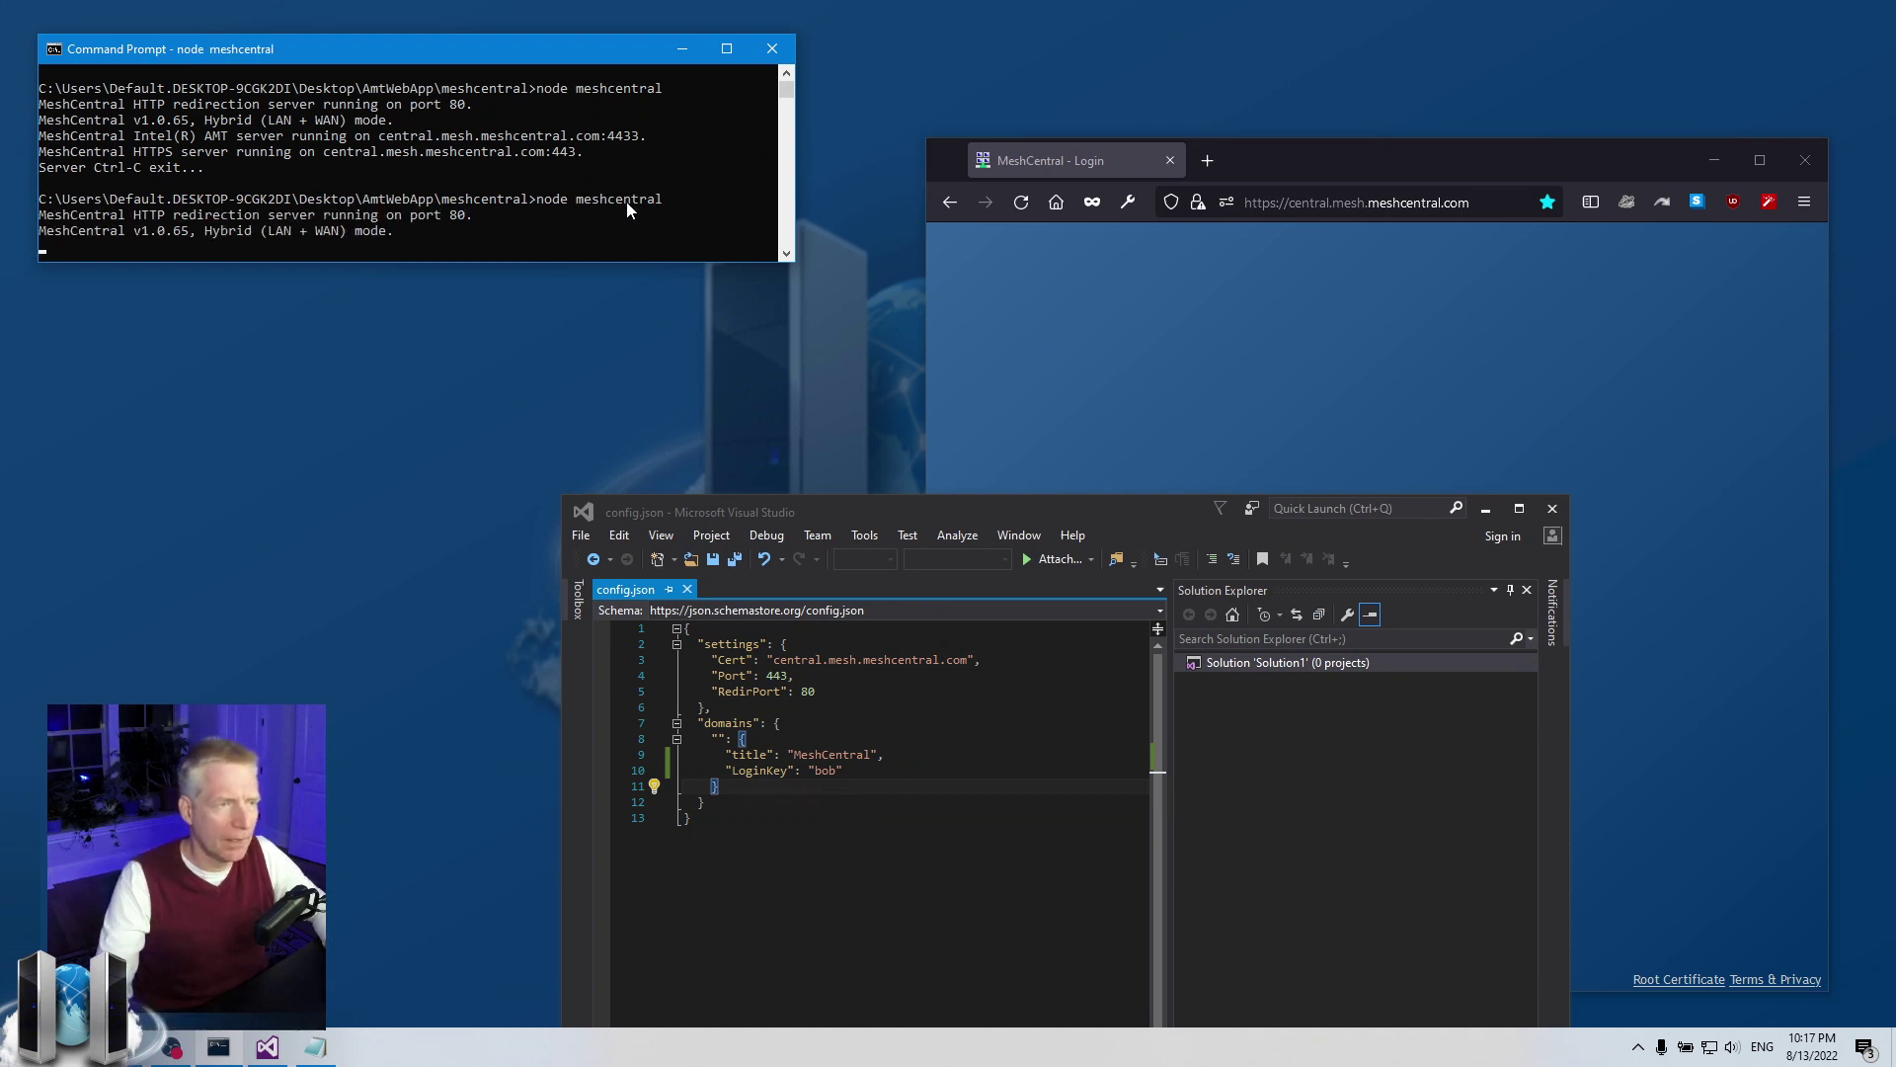
pyautogui.click(1152, 294)
pyautogui.click(1031, 203)
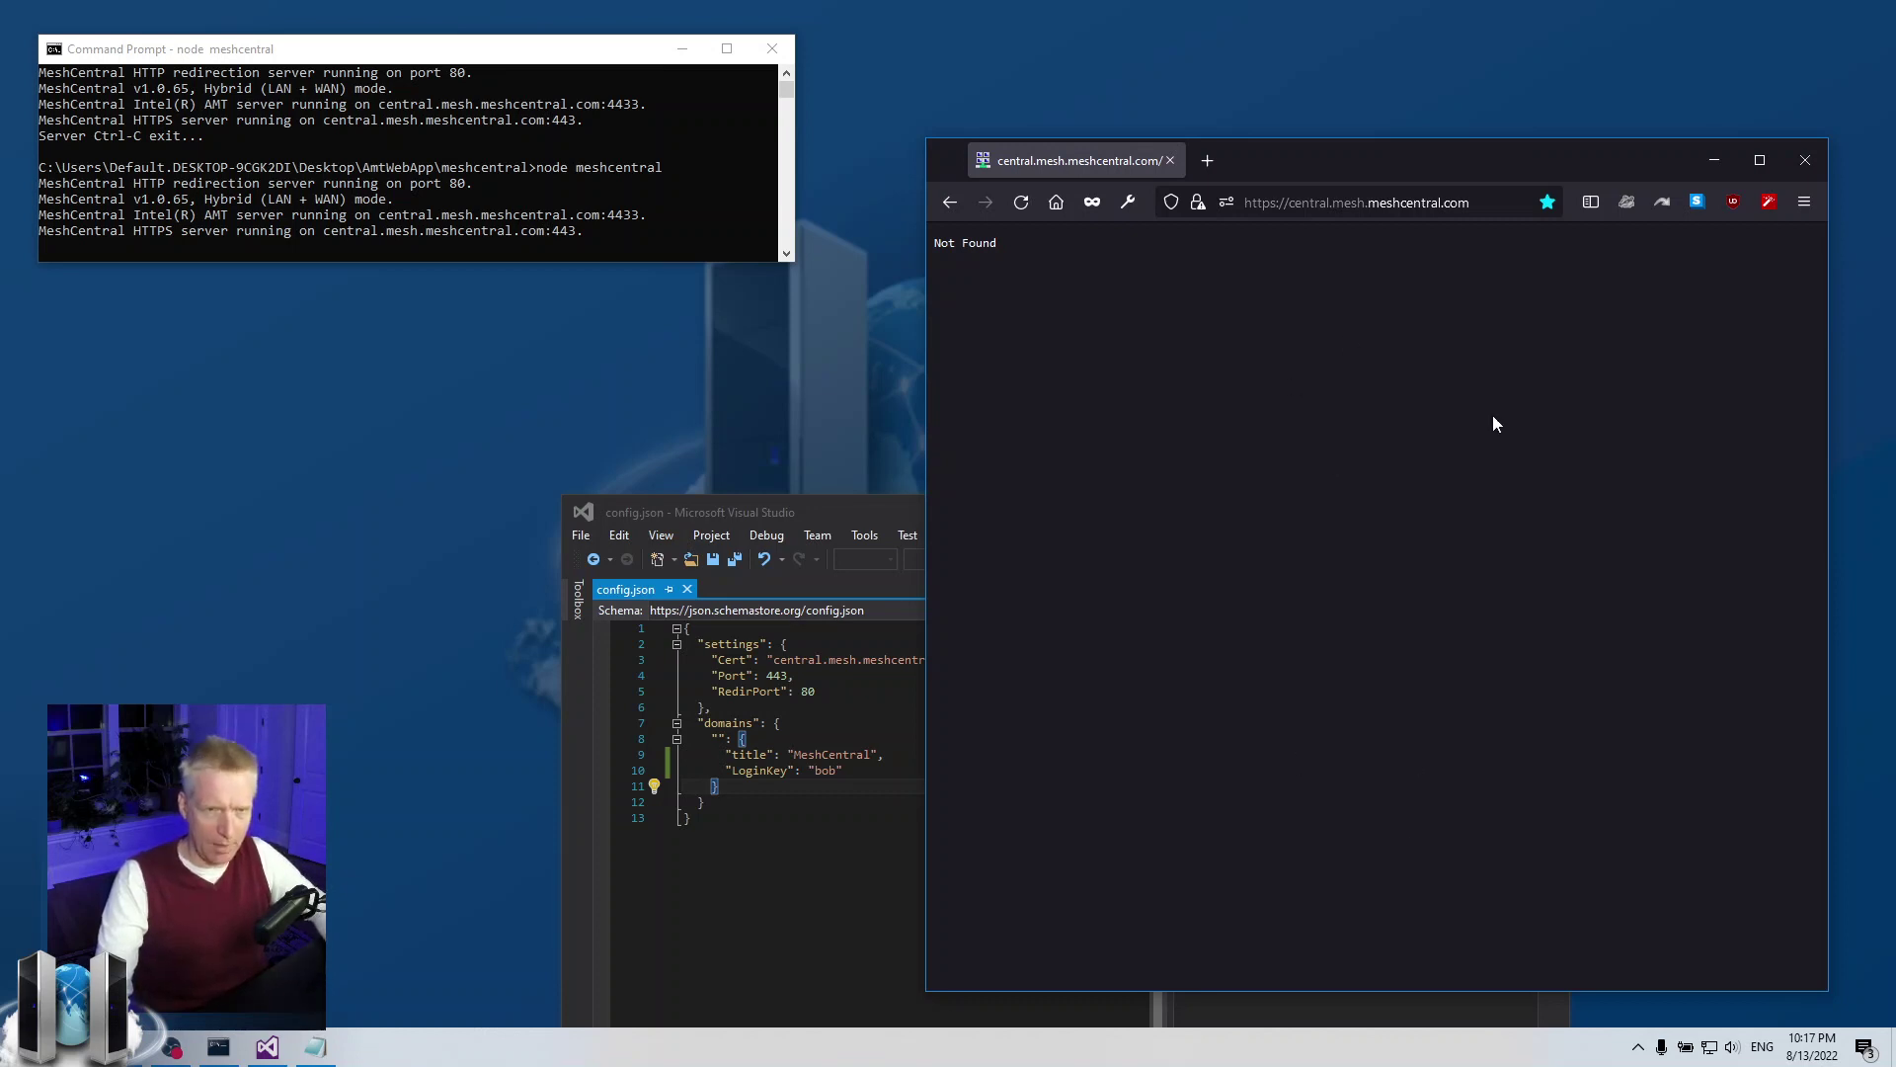
pyautogui.click(1474, 204)
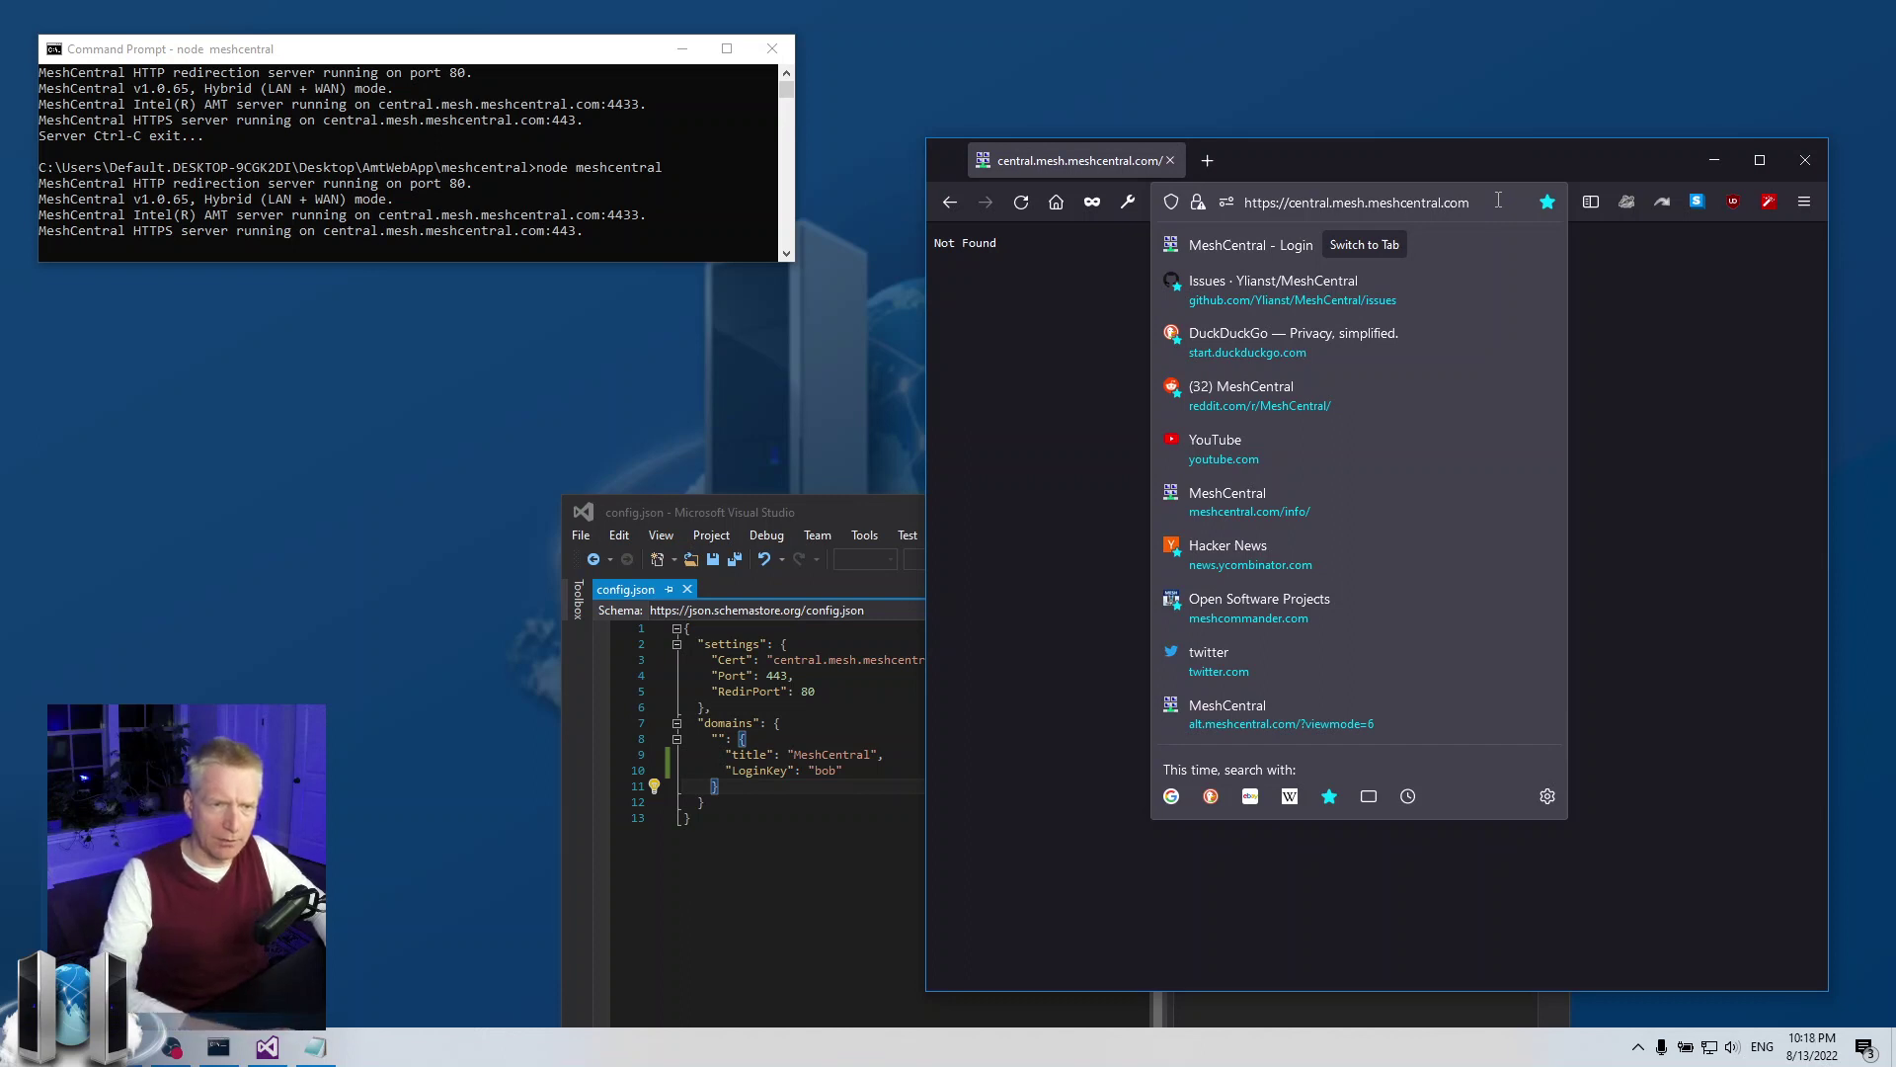
pyautogui.write('/?')
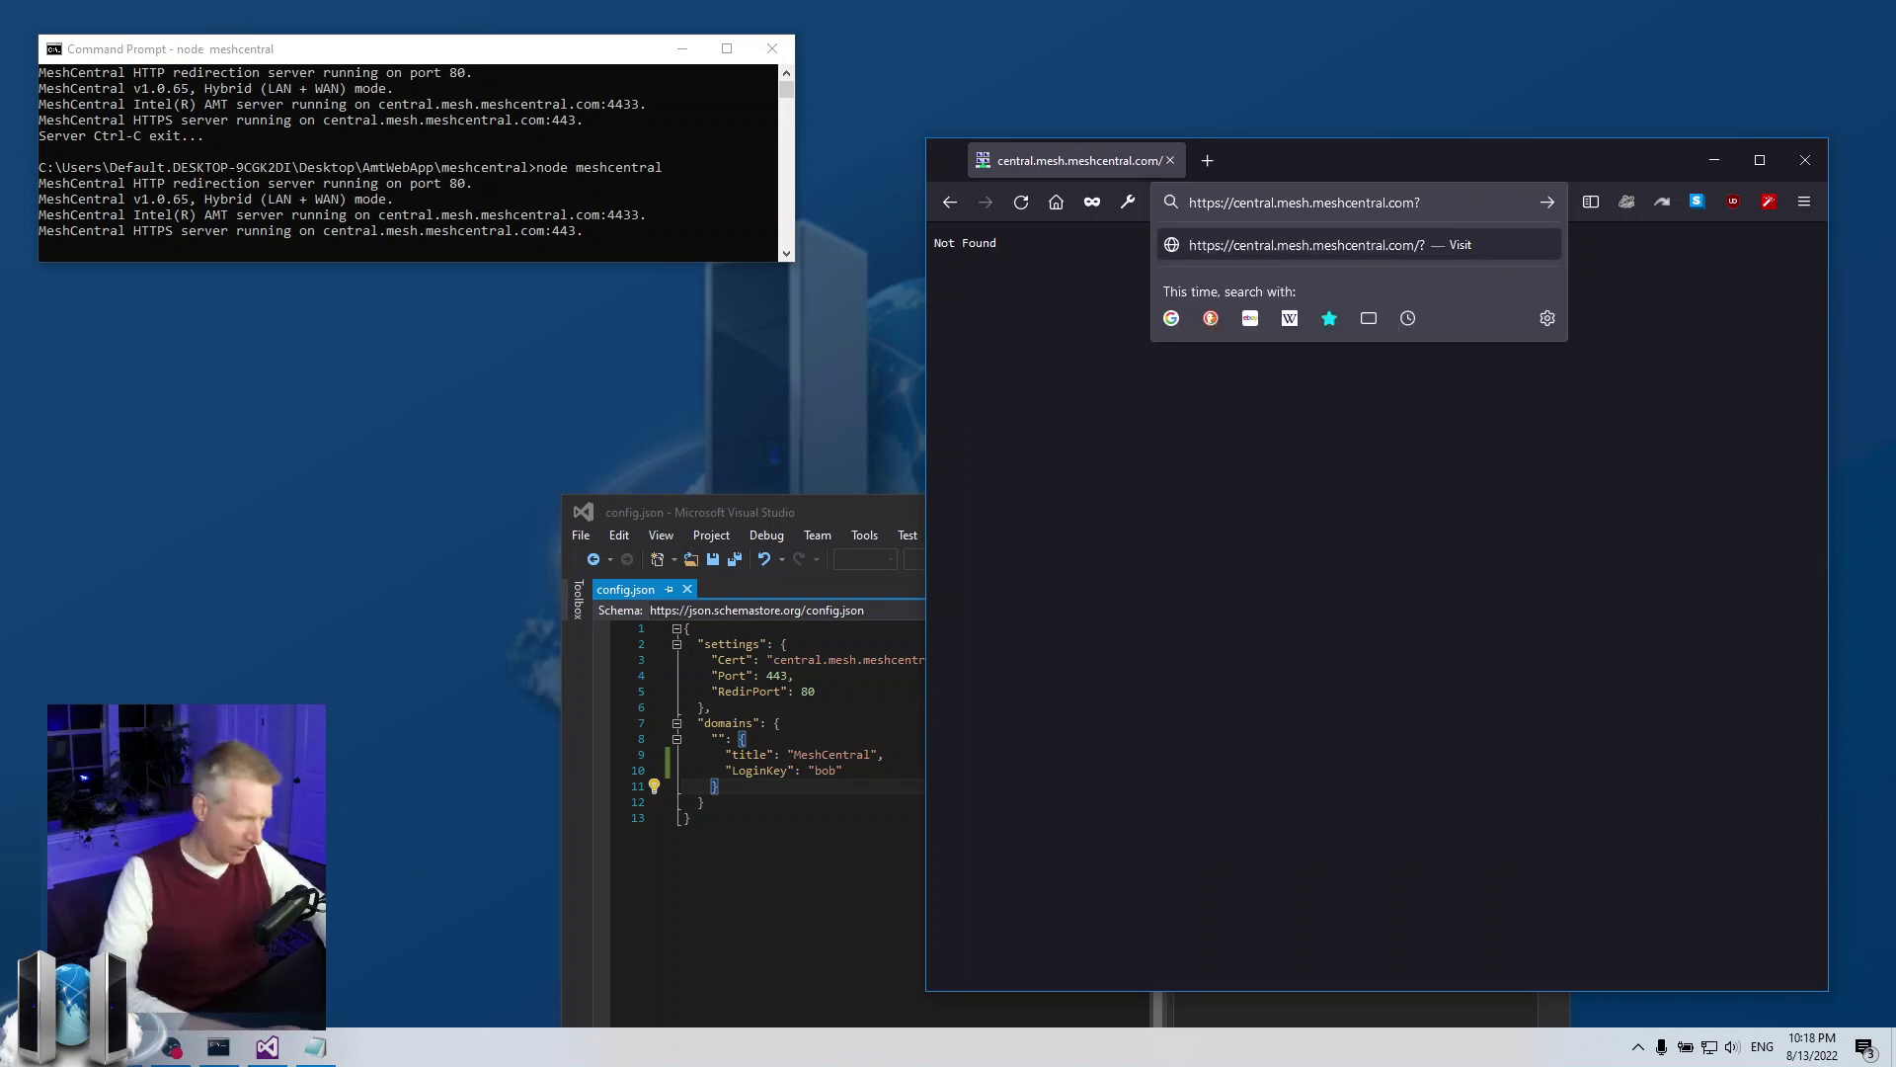
pyautogui.write('key=bob')
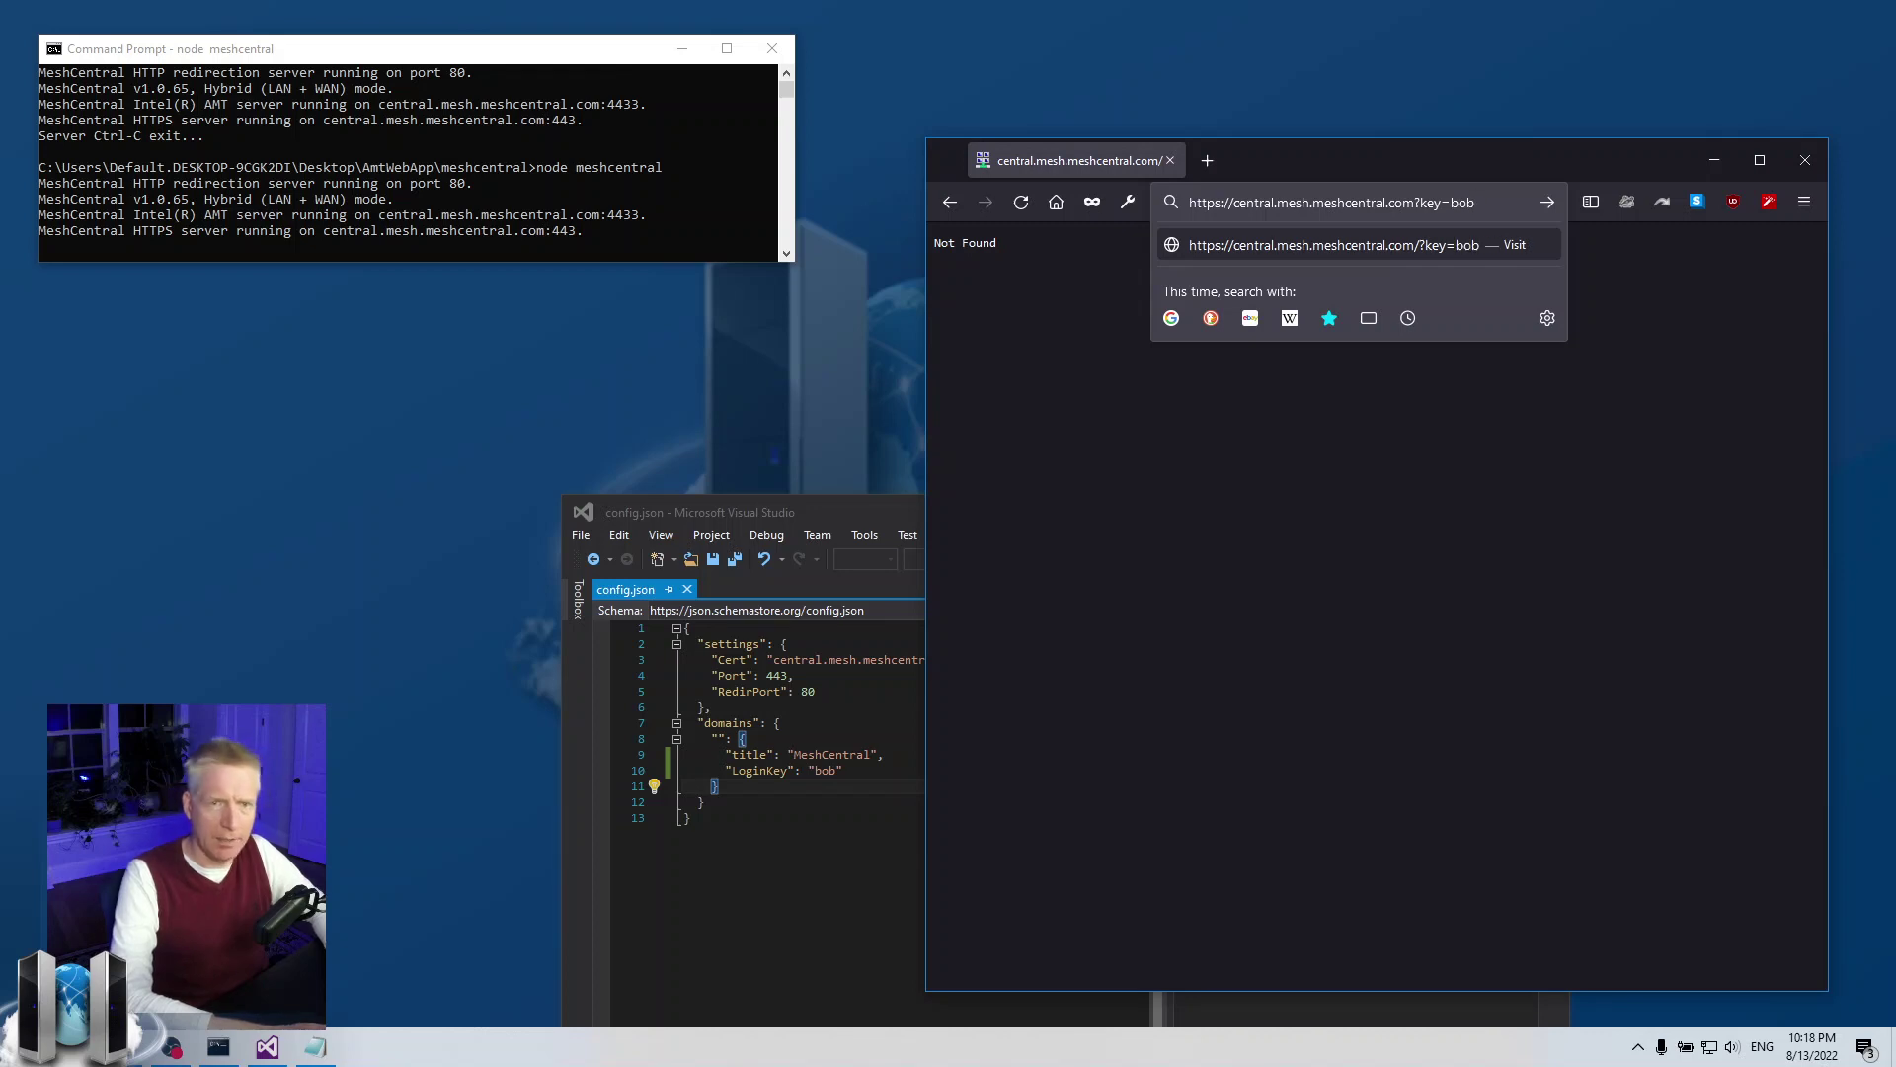
pyautogui.press('Return')
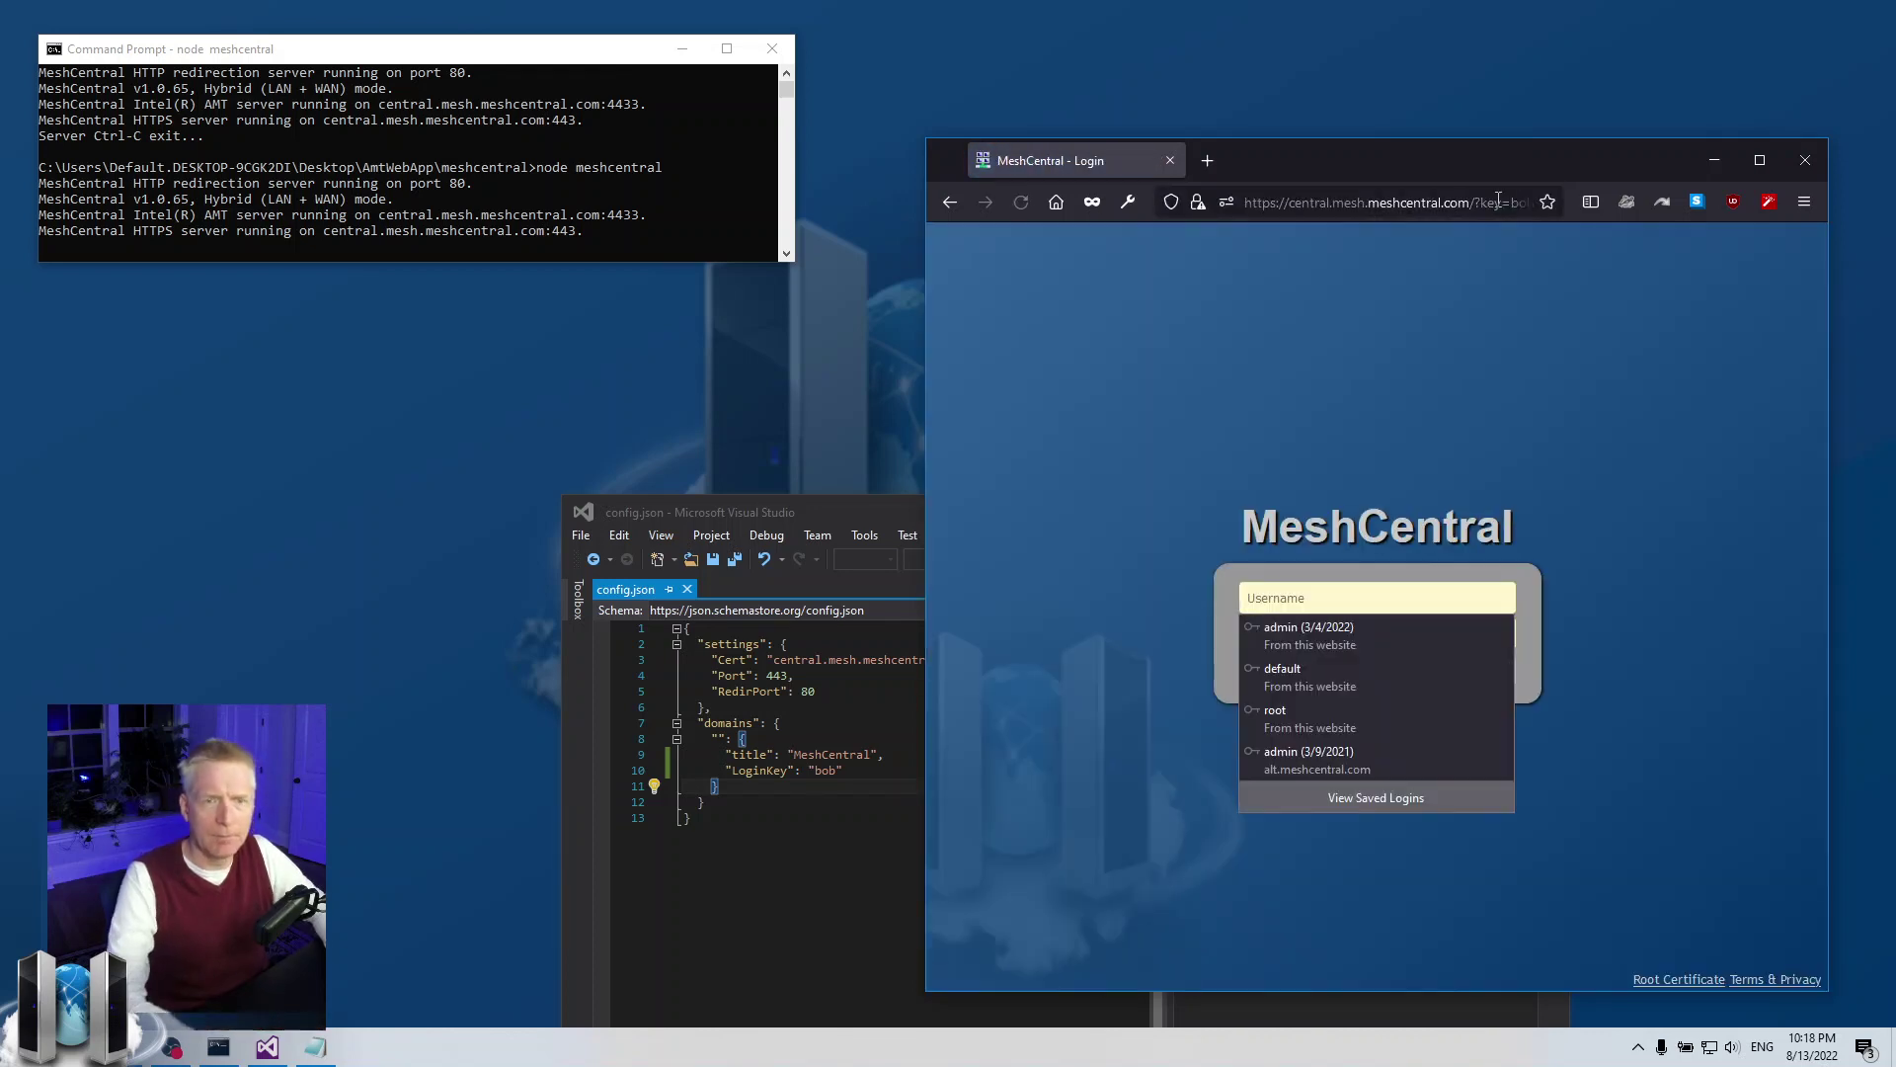
pyautogui.click(930, 375)
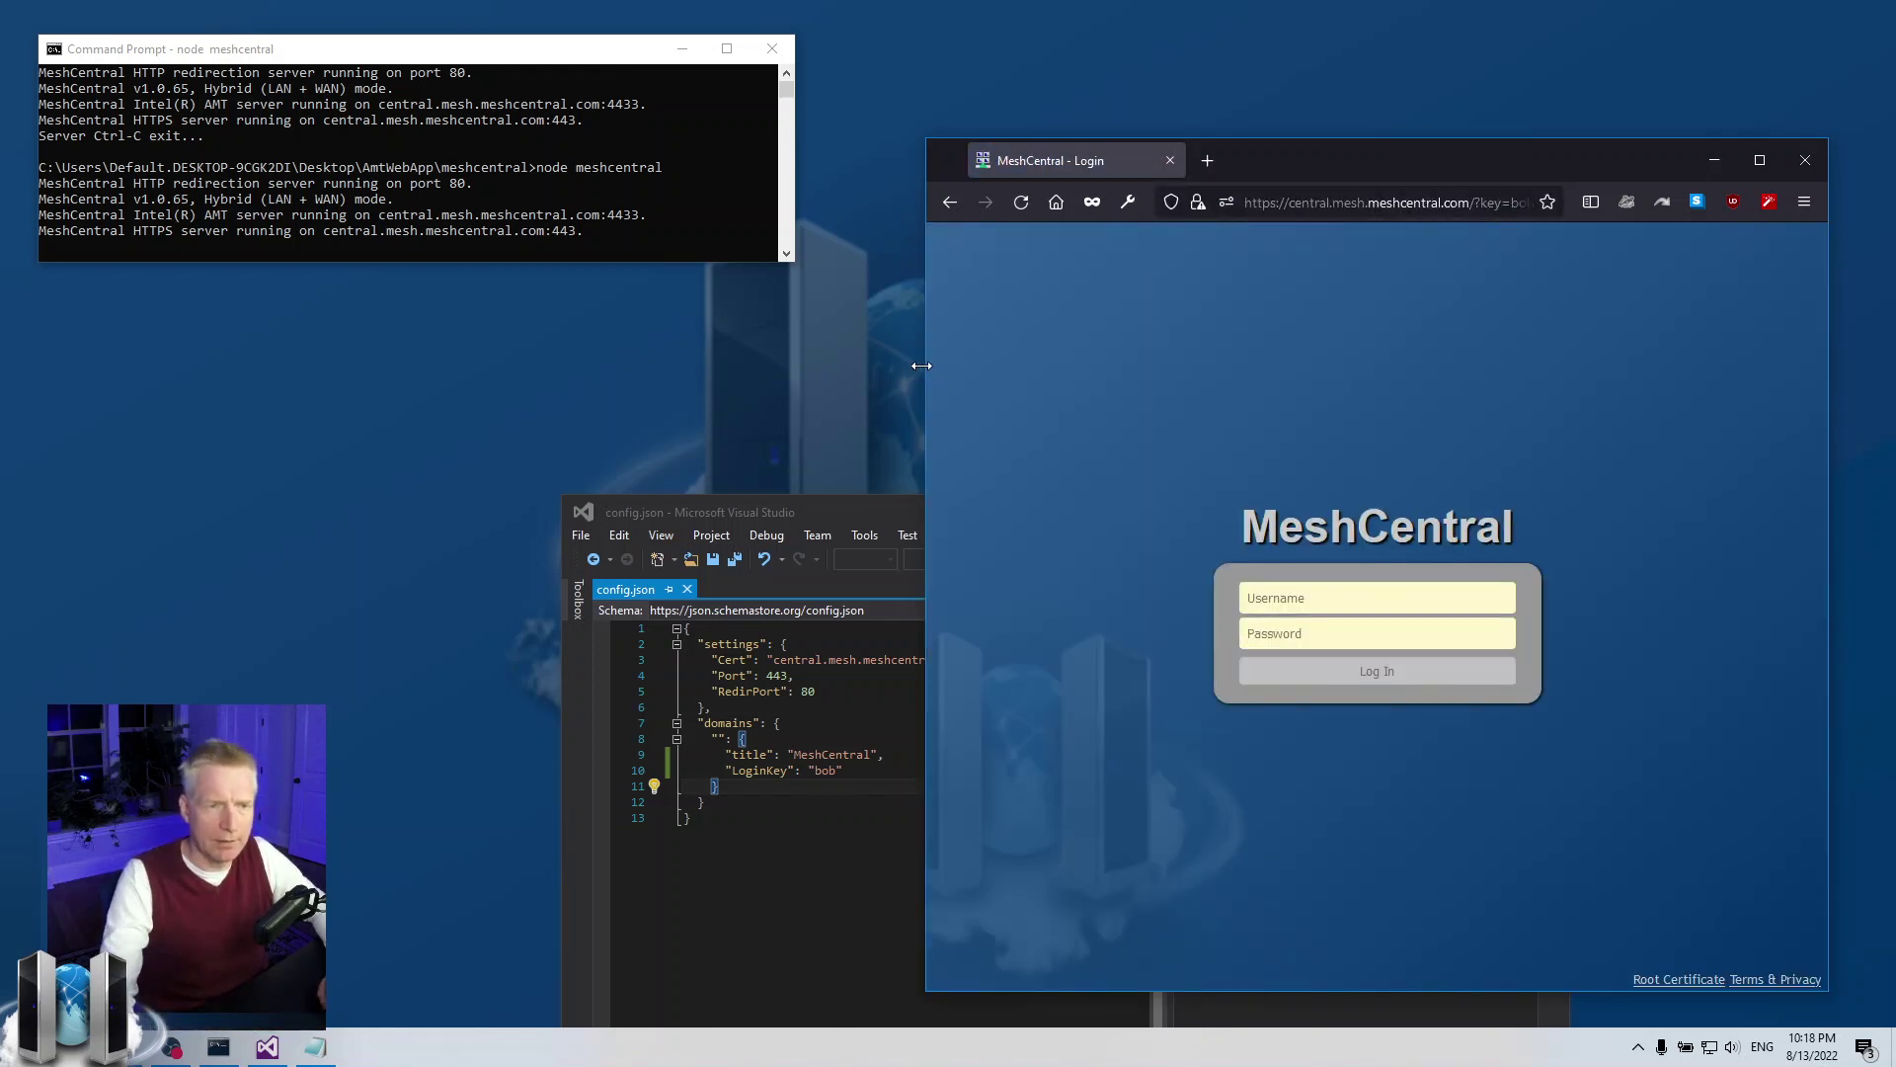
pyautogui.moveTo(921, 365); pyautogui.dragTo(826, 367)
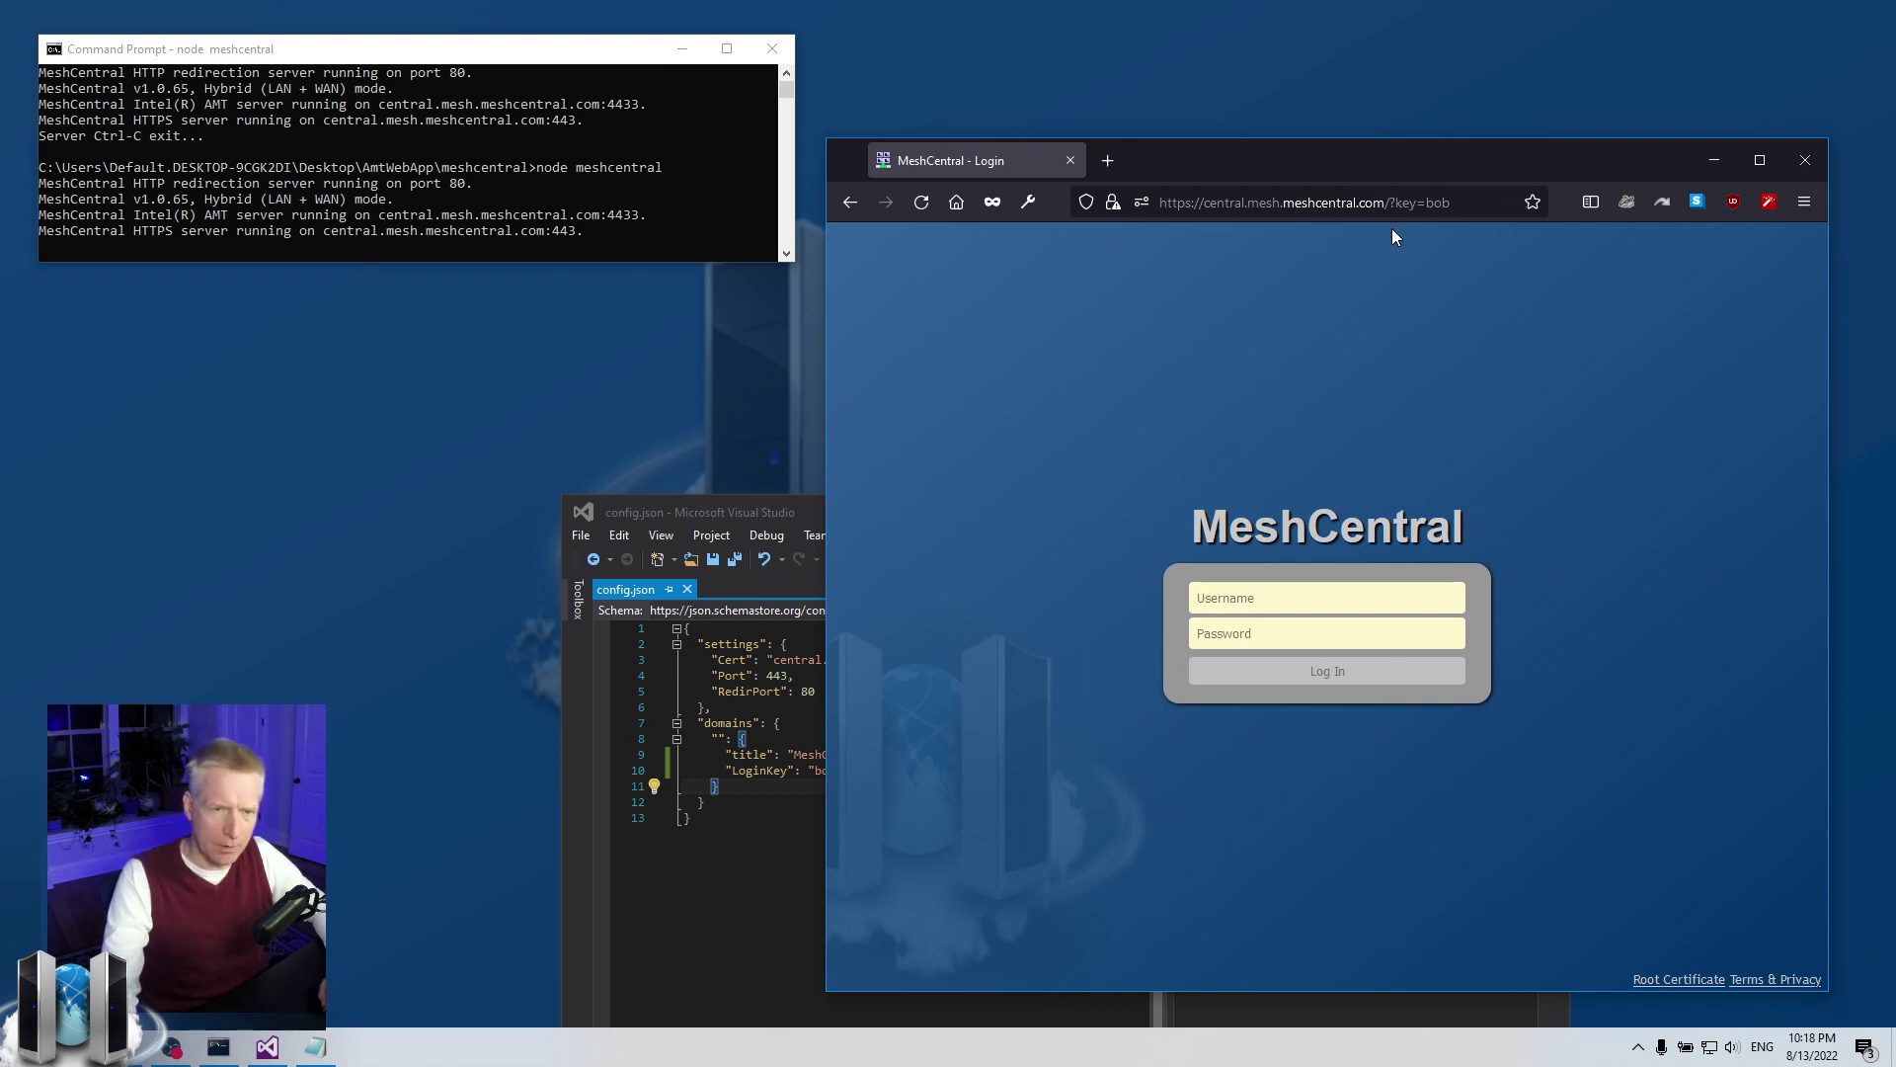
# Log in as admin with the autofilled password to reach My Devices
pyautogui.click(1245, 607)
pyautogui.write('admin')
pyautogui.press('Tab')
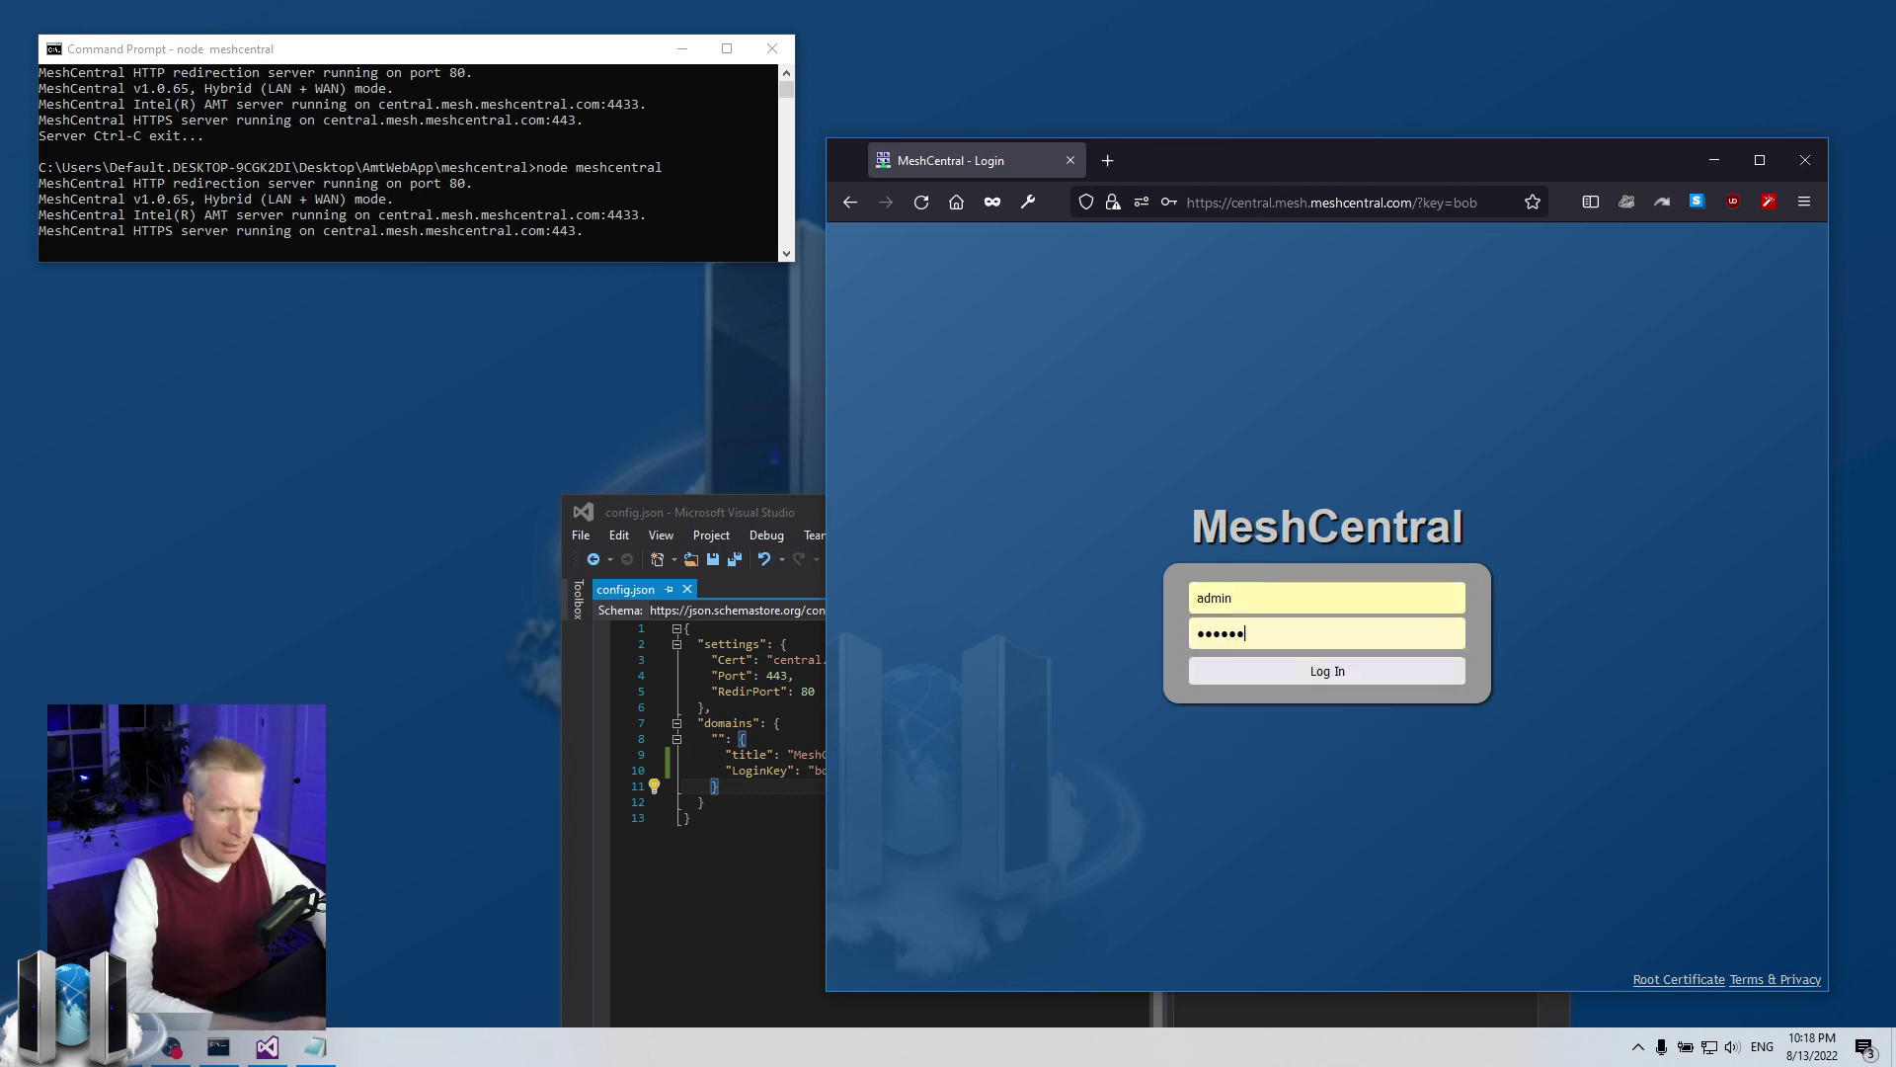
pyautogui.press('Return')
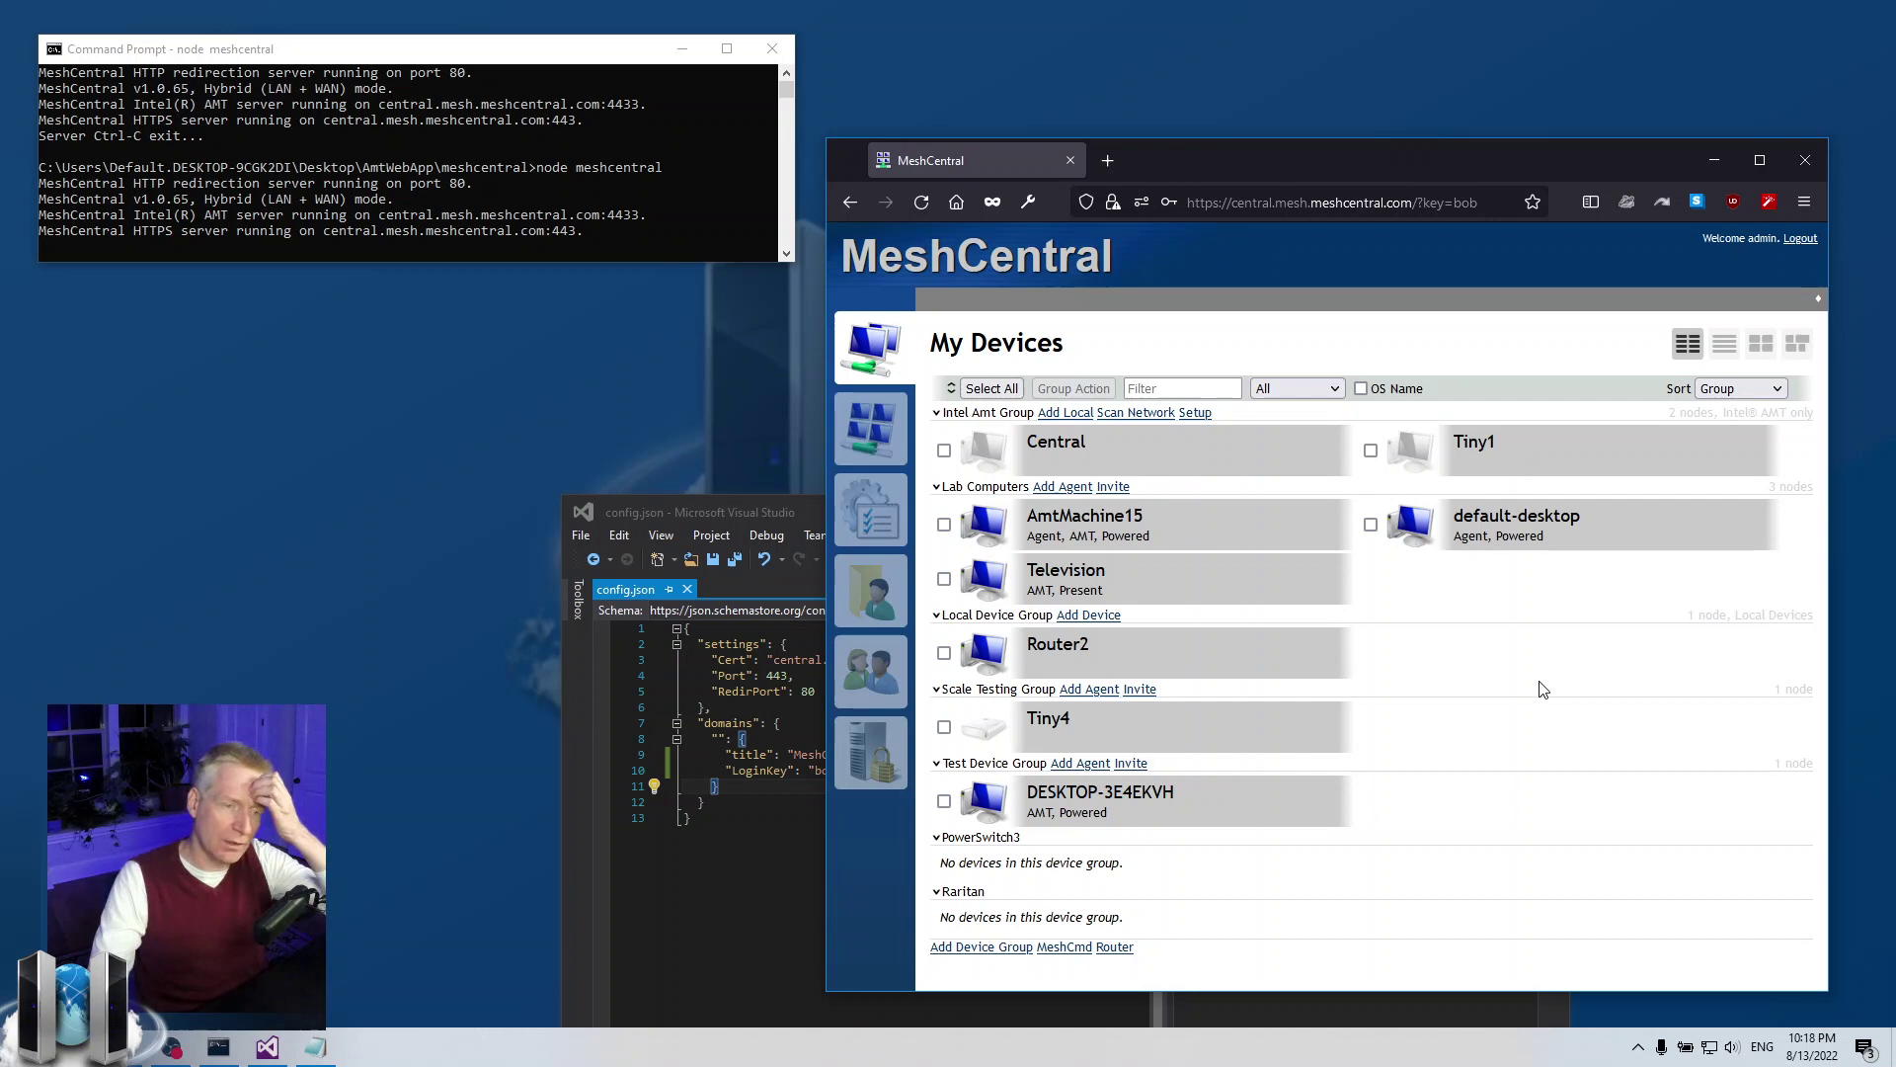
pyautogui.click(1416, 202)
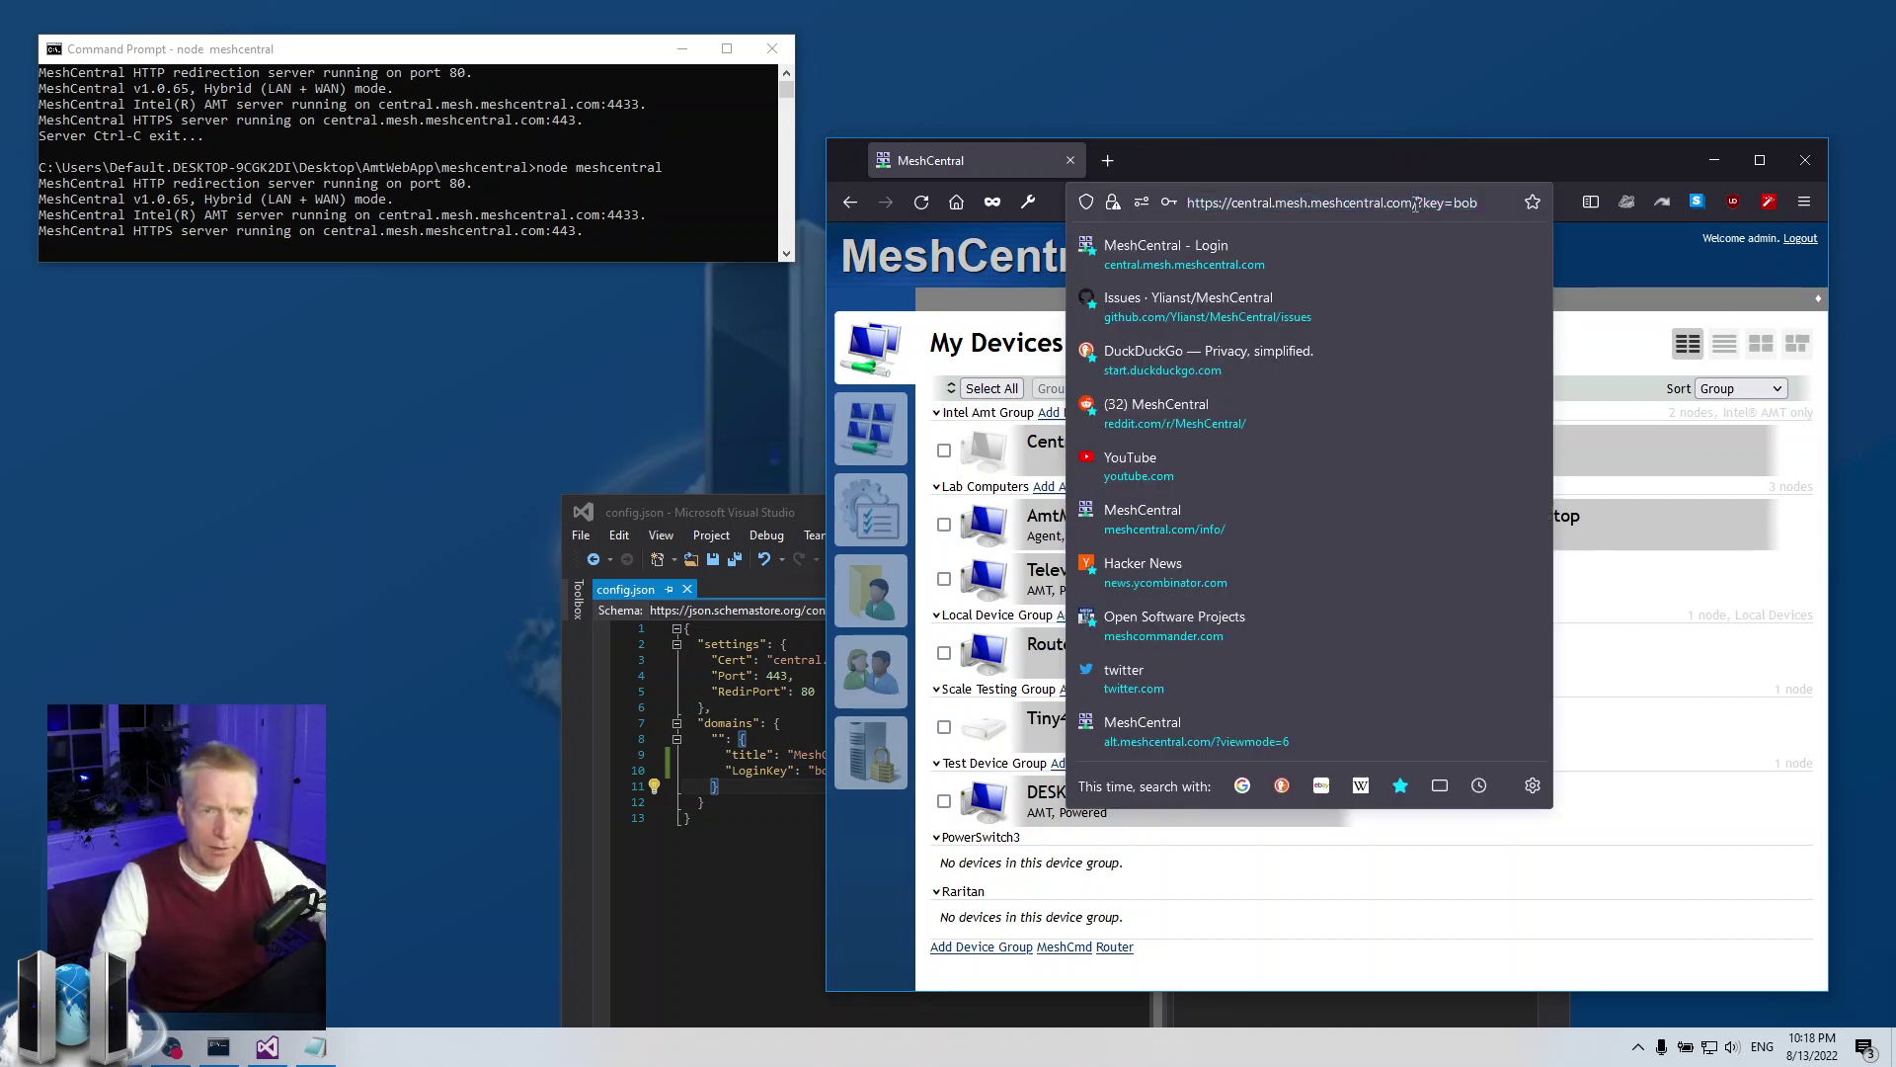
pyautogui.moveTo(1412, 203); pyautogui.dragTo(1727, 216)
pyautogui.press('BackSpace')
pyautogui.press('Return')
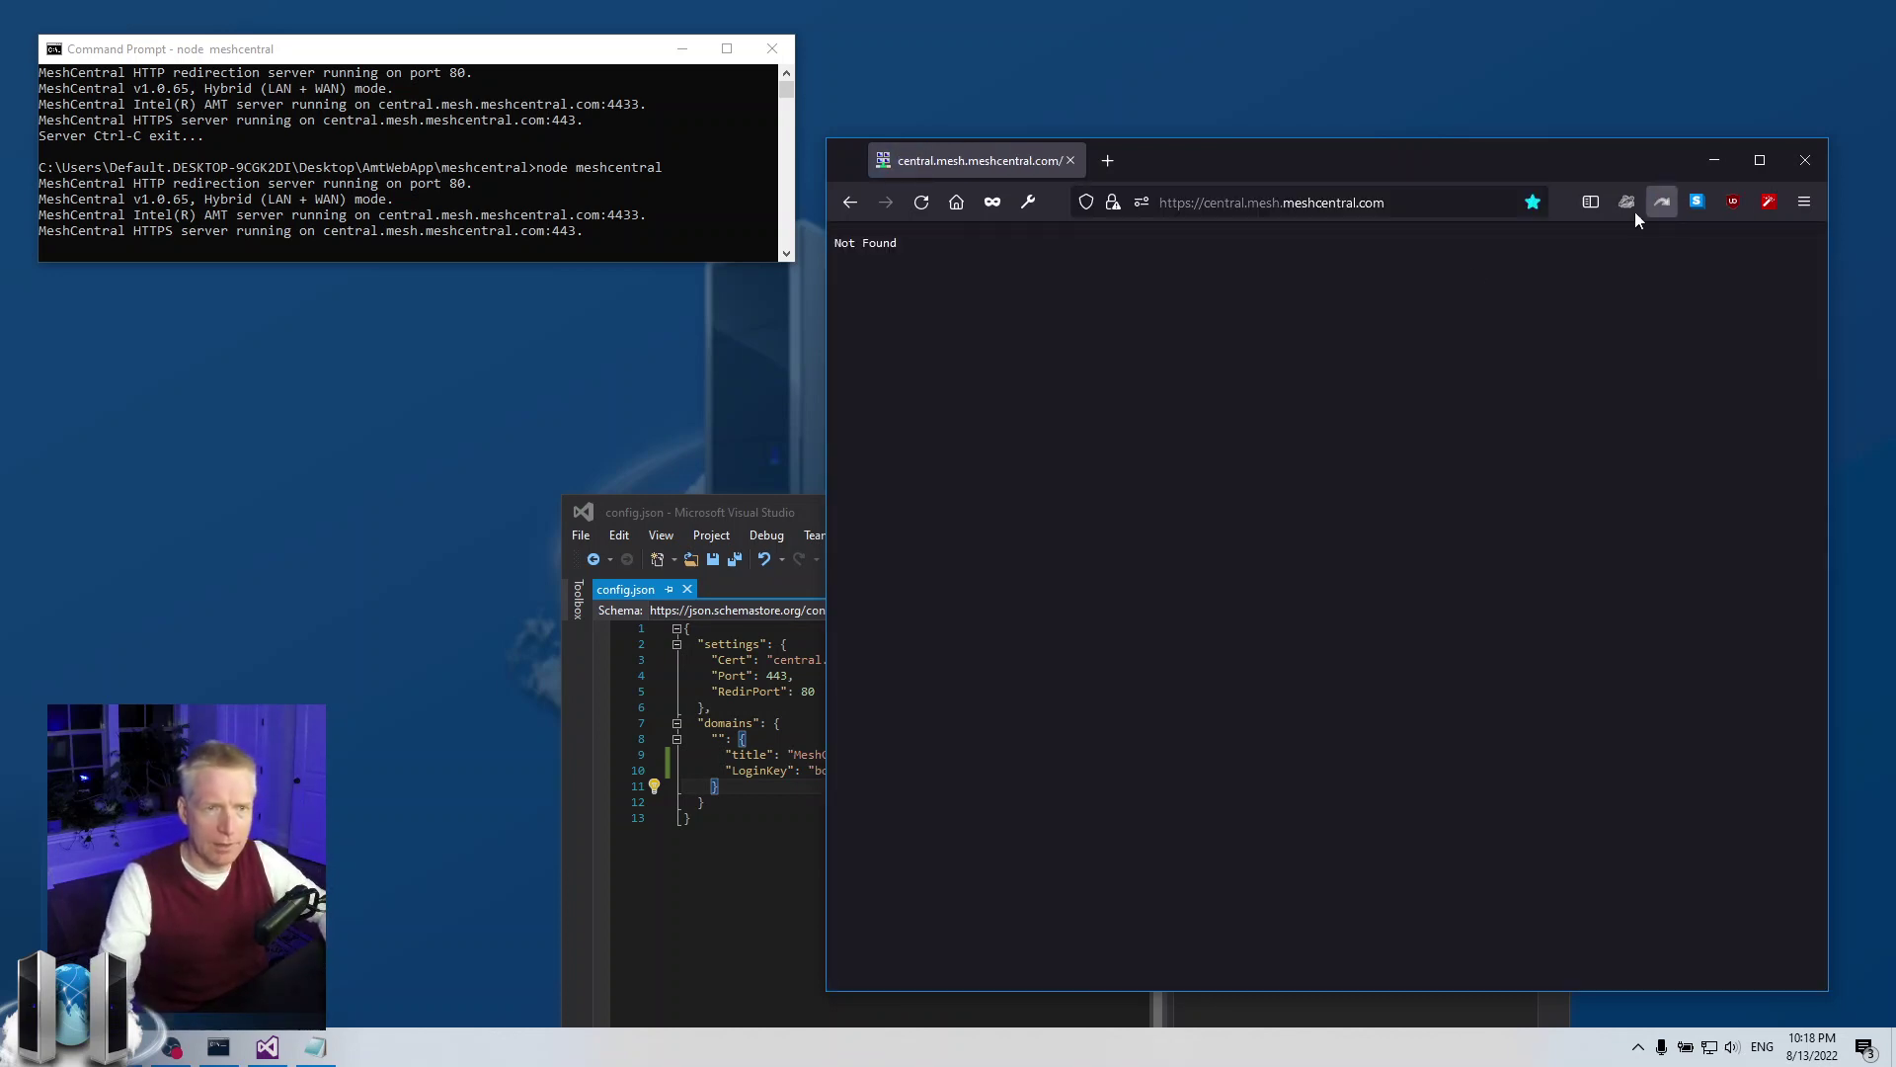
pyautogui.click(838, 196)
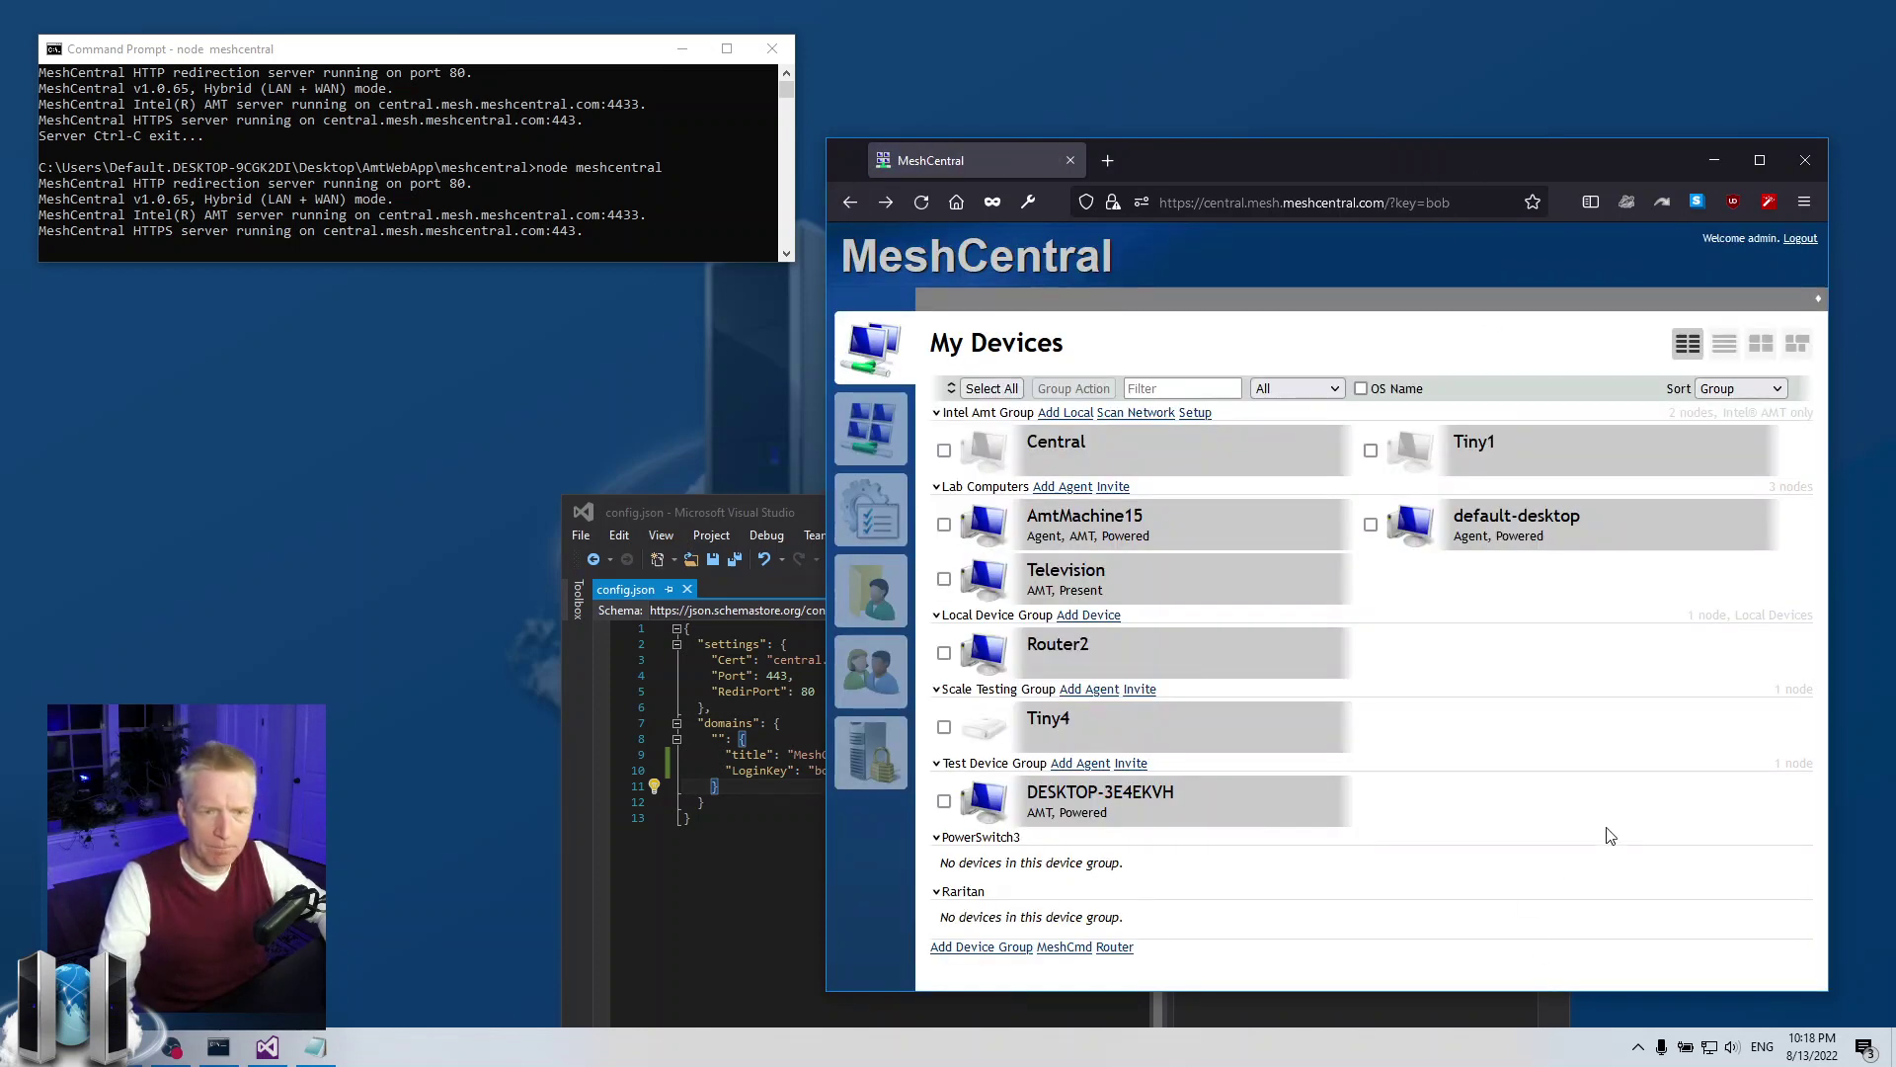
pyautogui.click(1205, 526)
pyautogui.click(1056, 297)
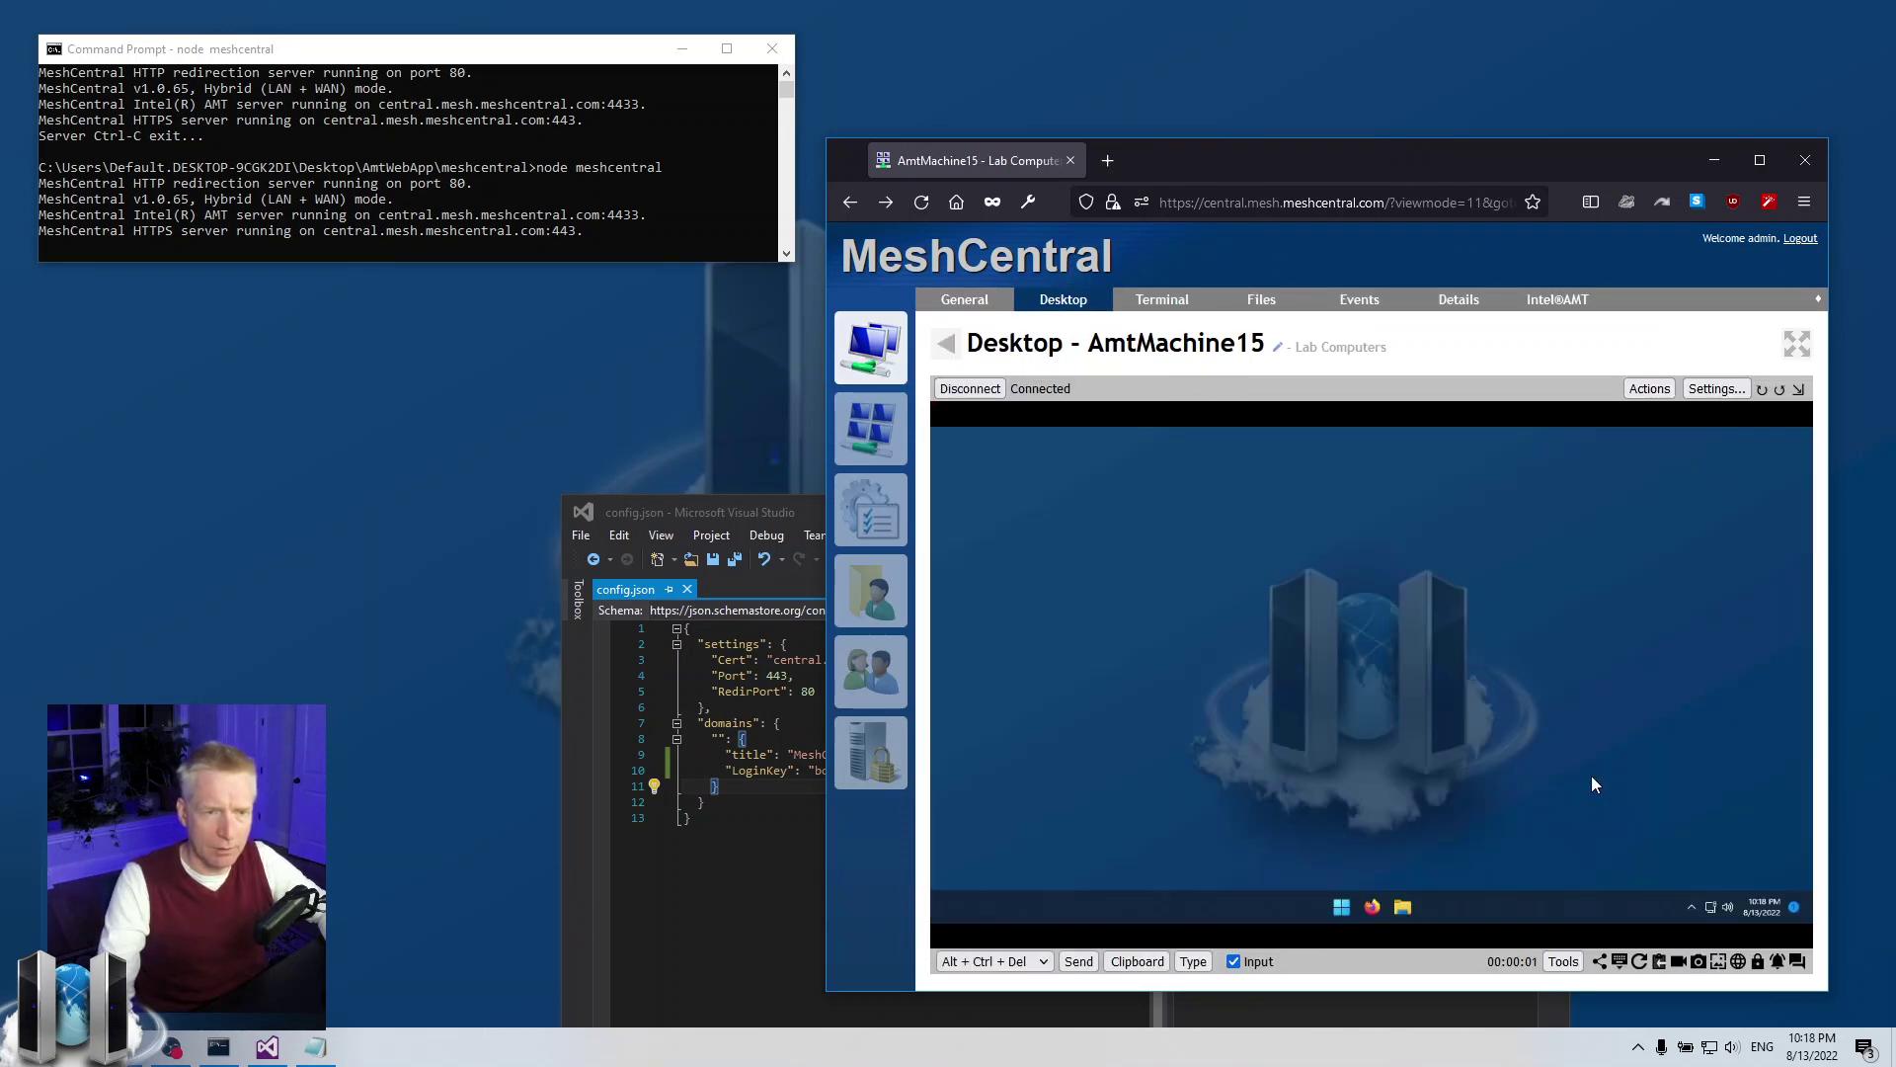
pyautogui.click(970, 388)
pyautogui.click(904, 353)
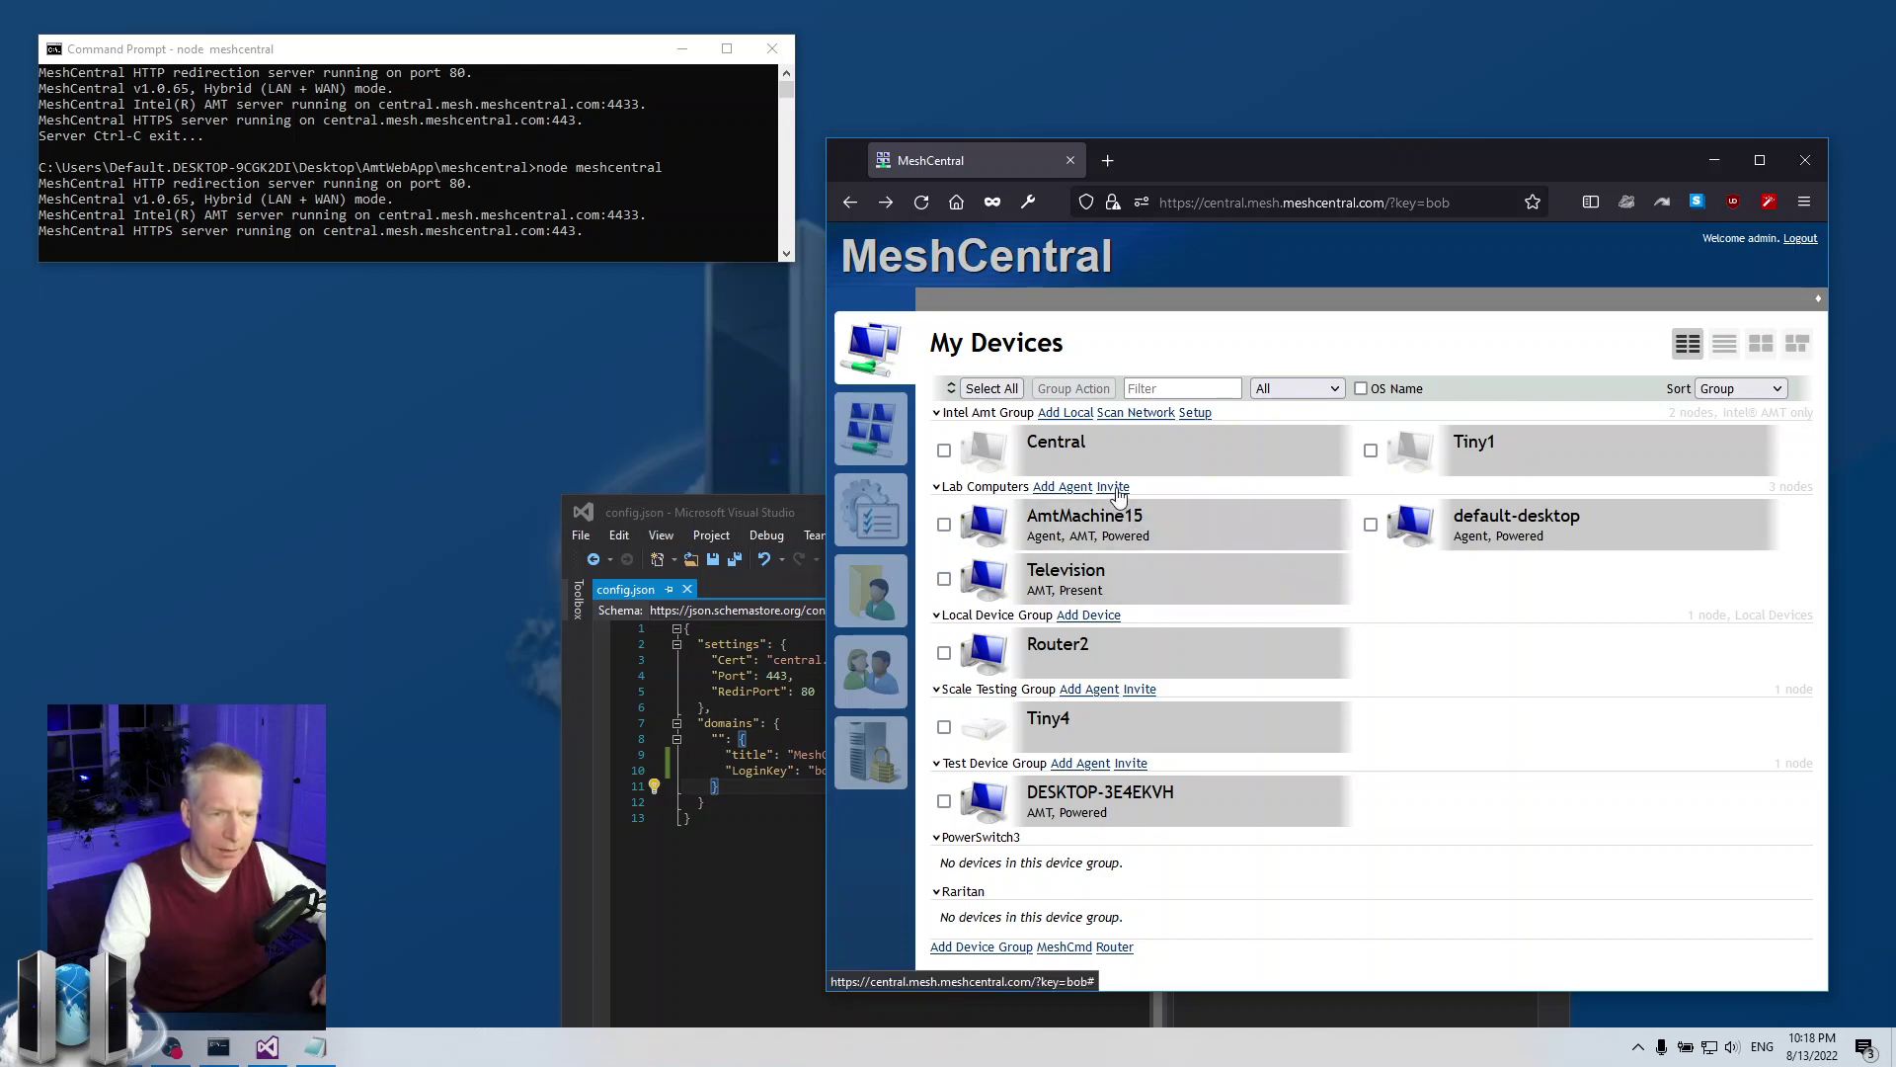
pyautogui.click(1116, 489)
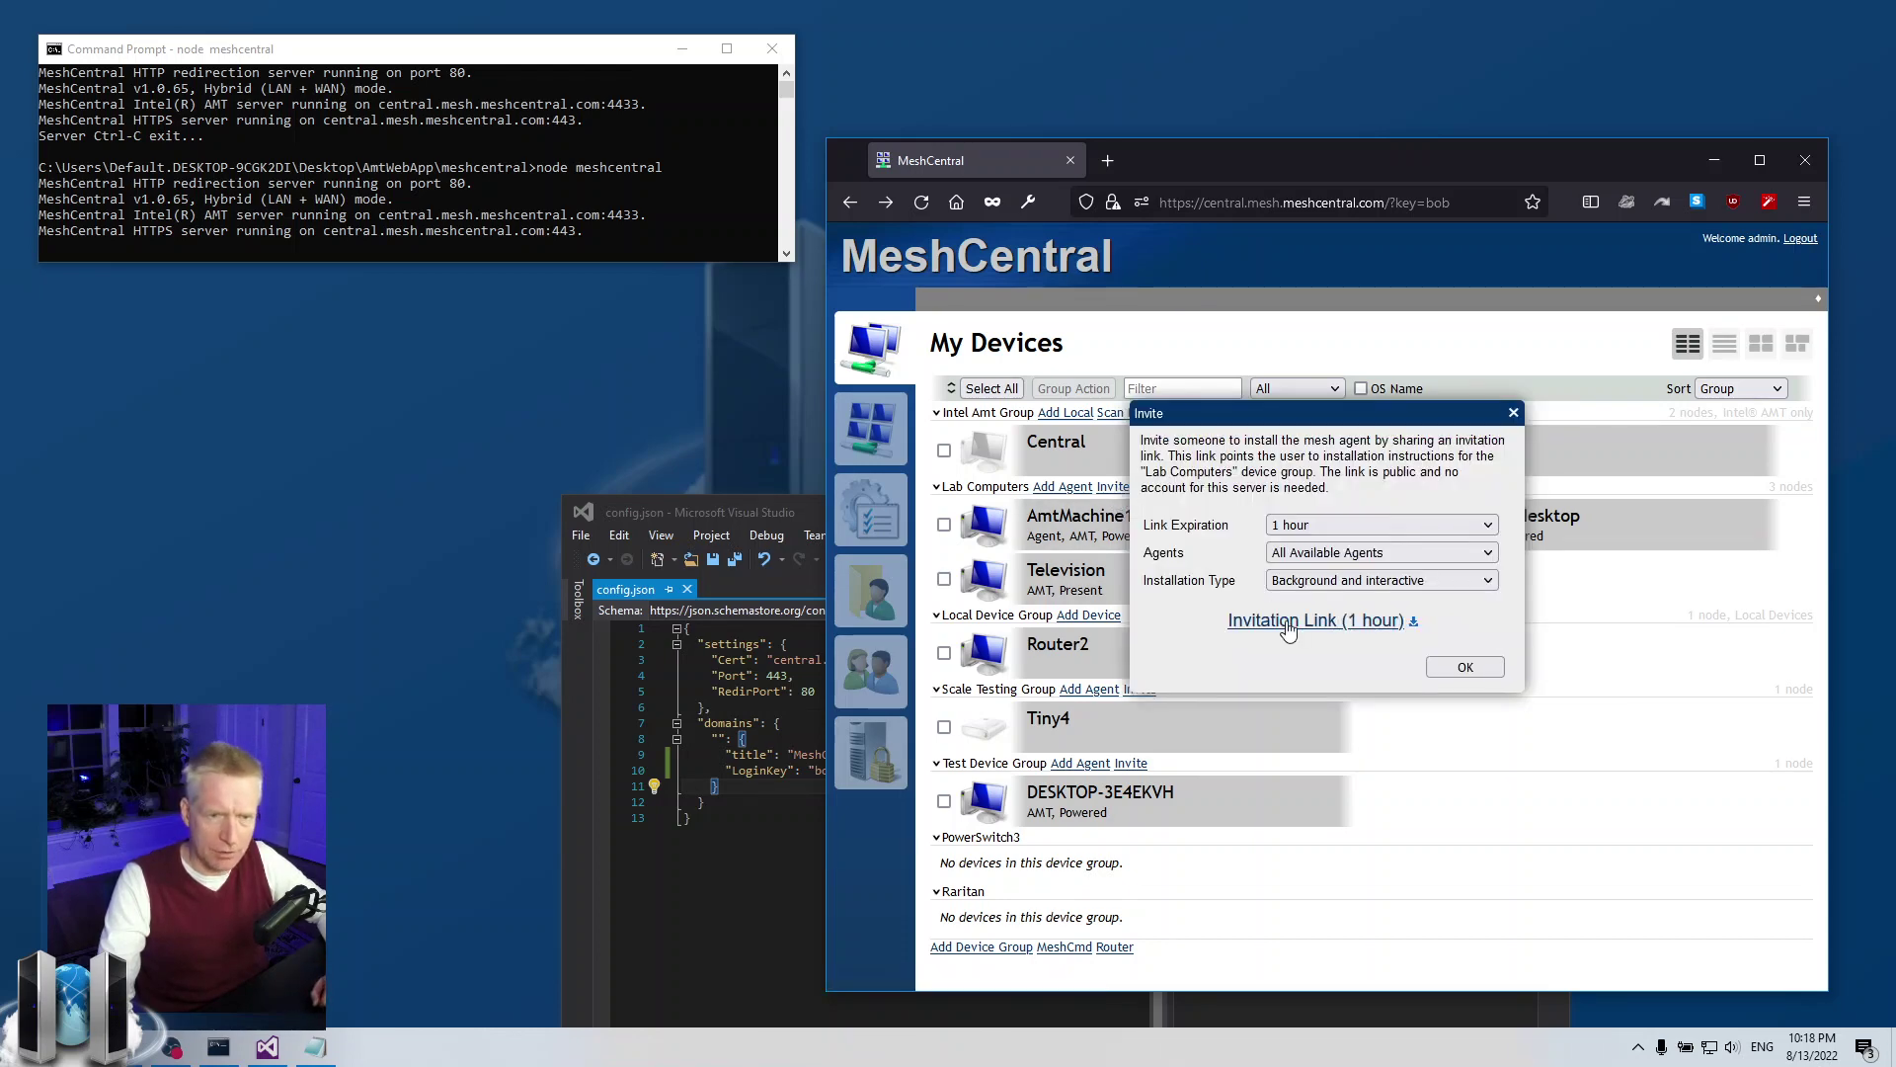
pyautogui.click(1300, 622)
pyautogui.click(1501, 204)
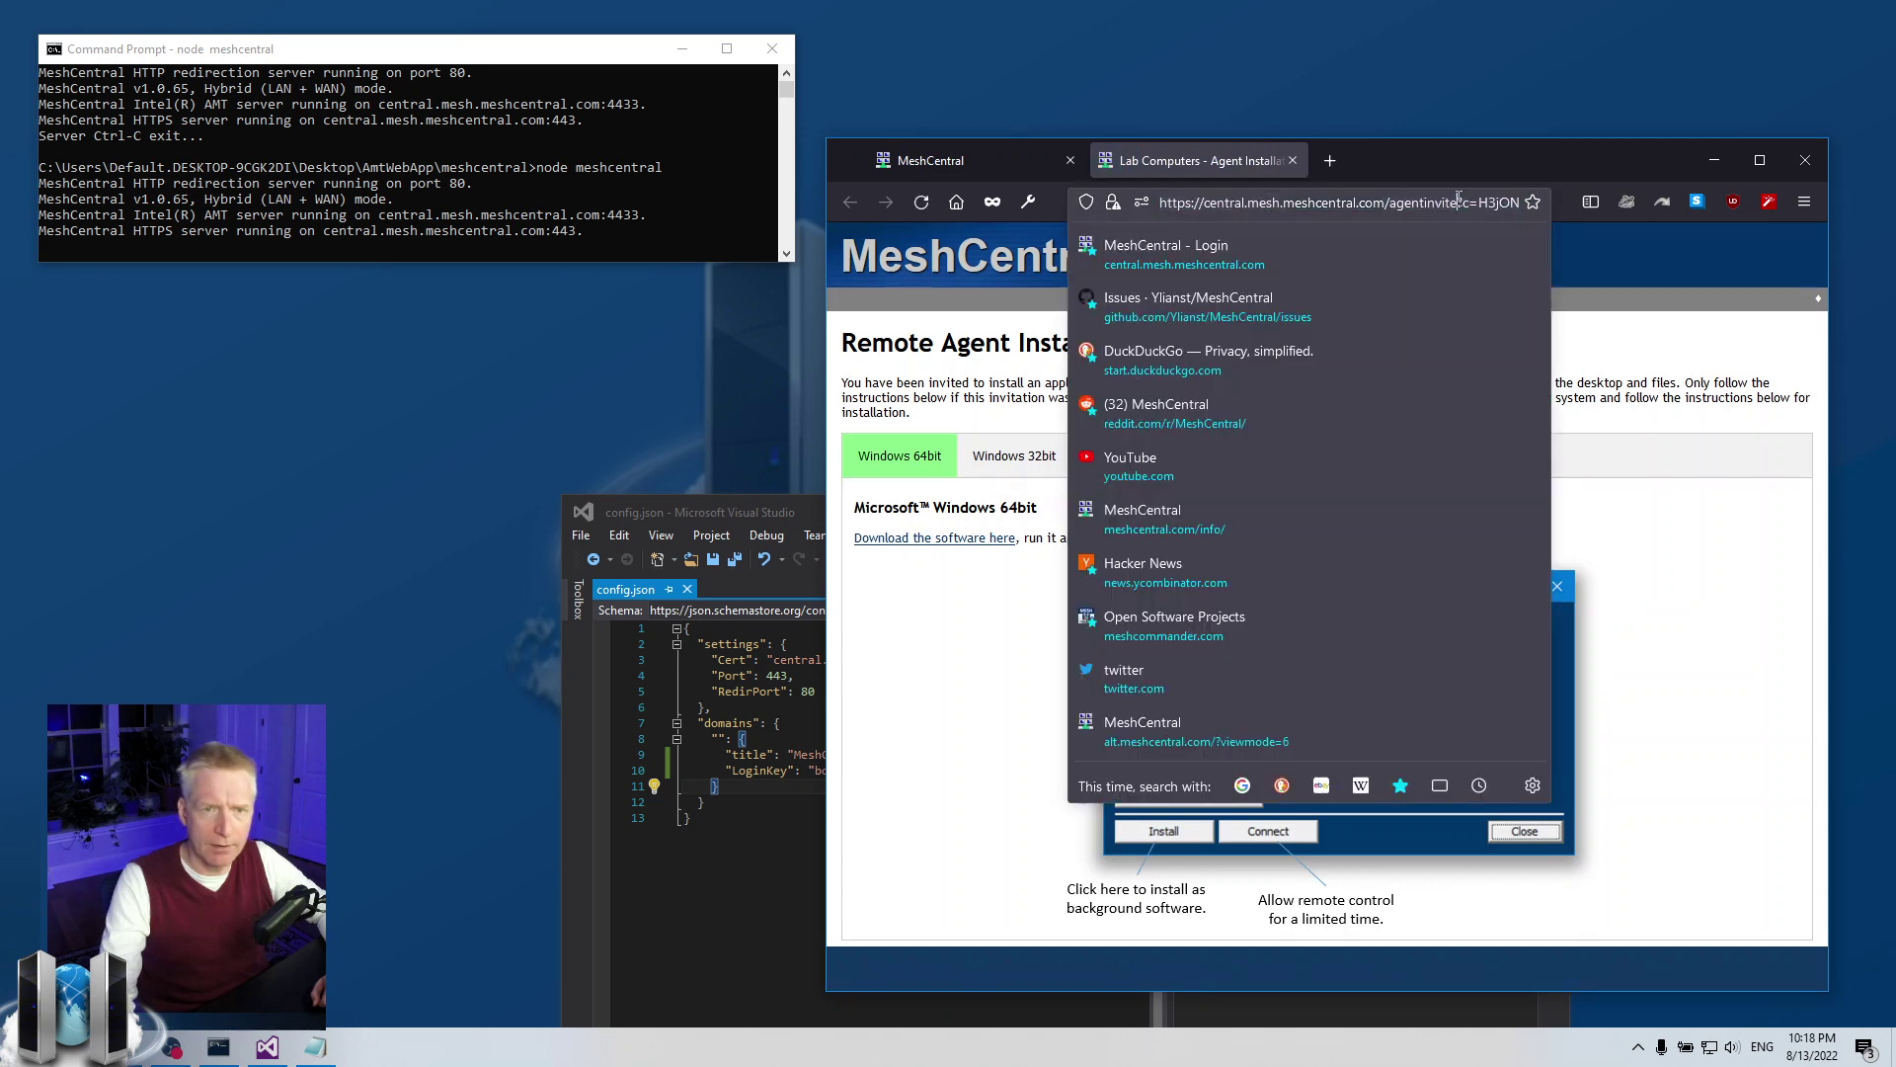
pyautogui.click(1480, 203)
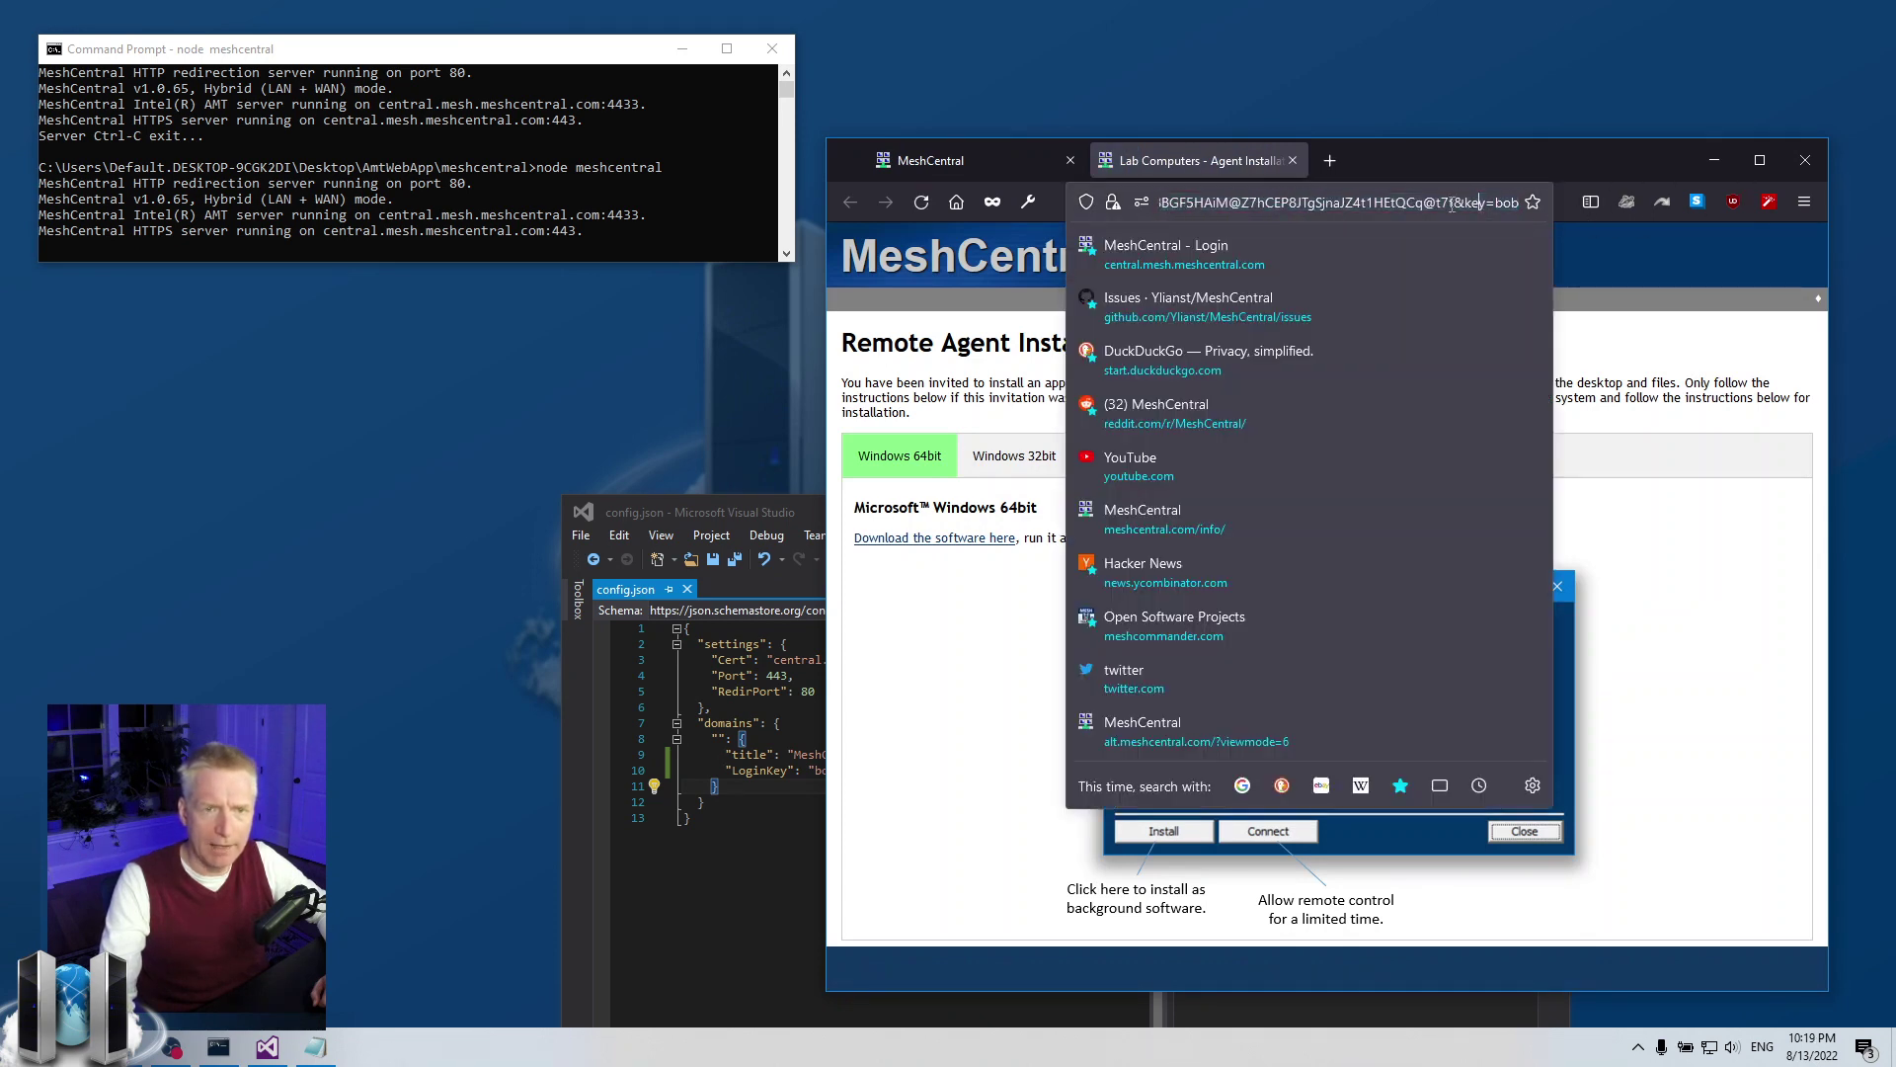
pyautogui.moveTo(1454, 204); pyautogui.dragTo(1520, 205)
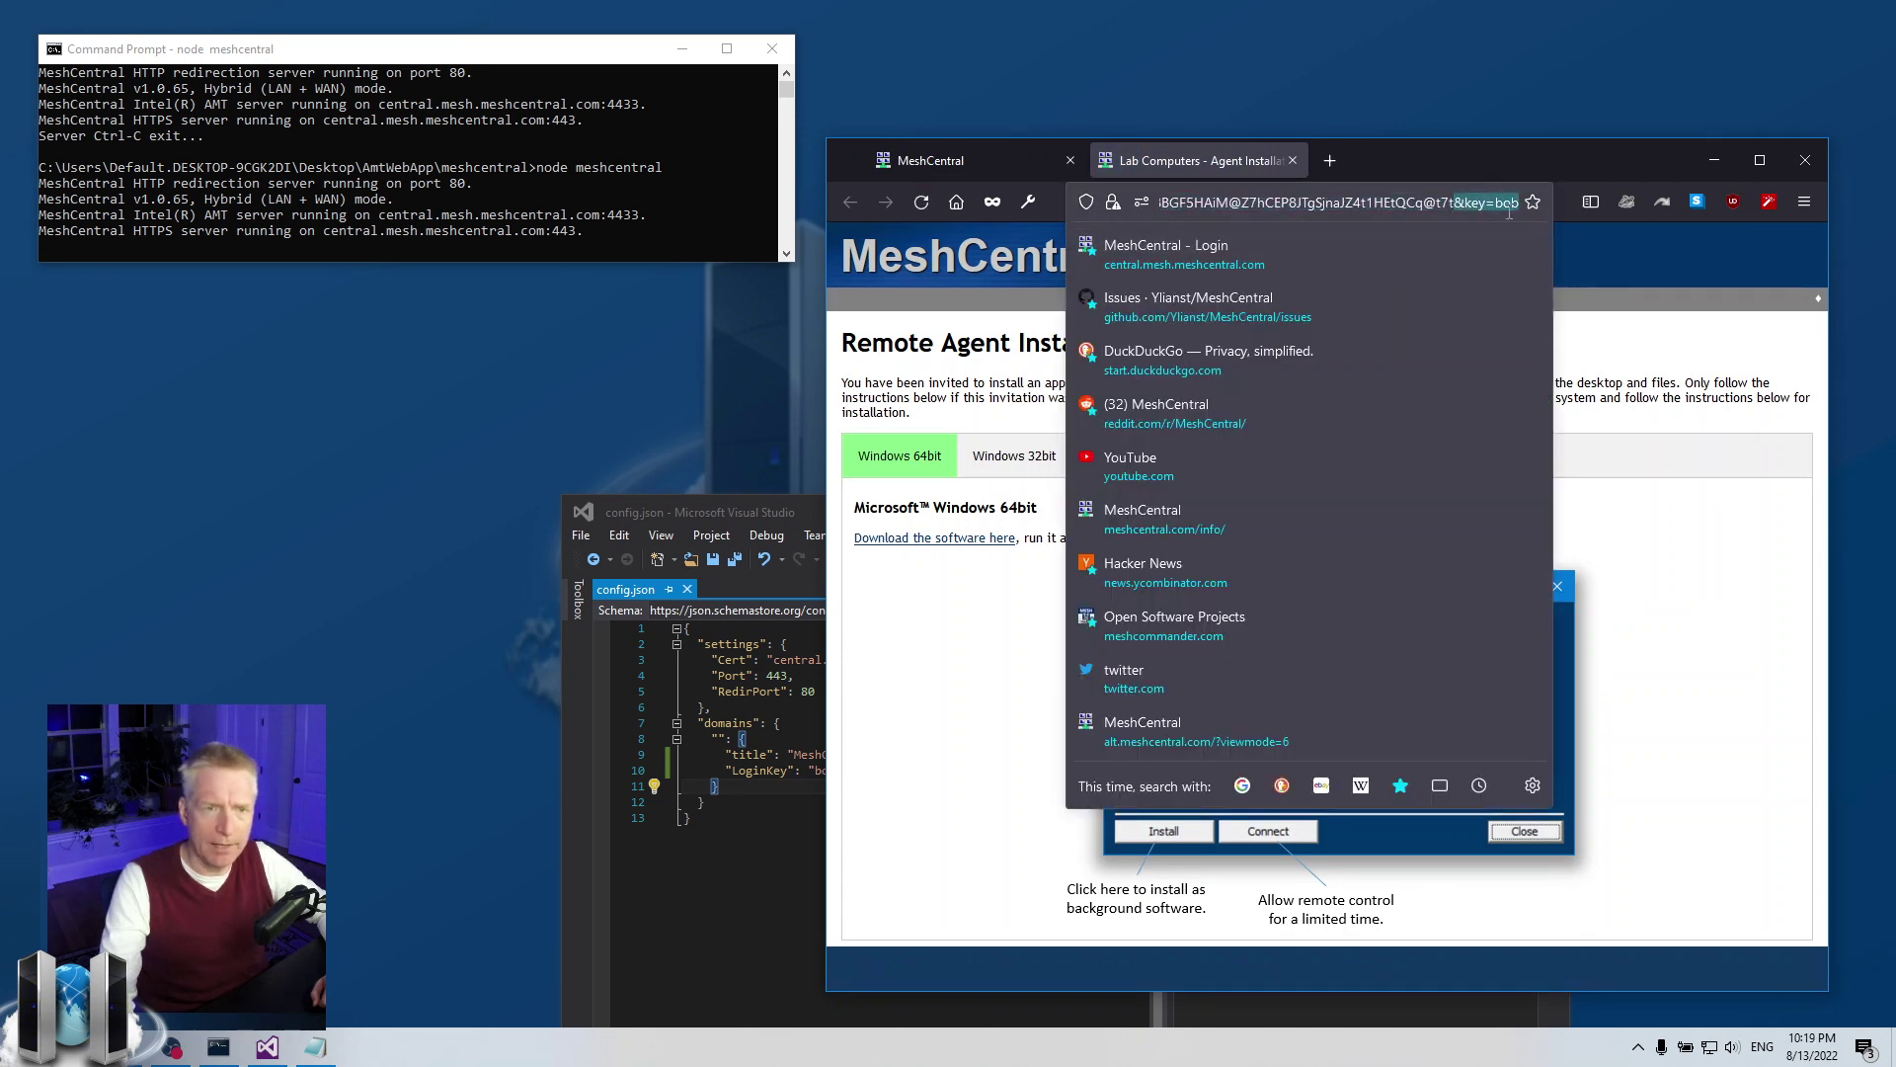
pyautogui.click(1291, 160)
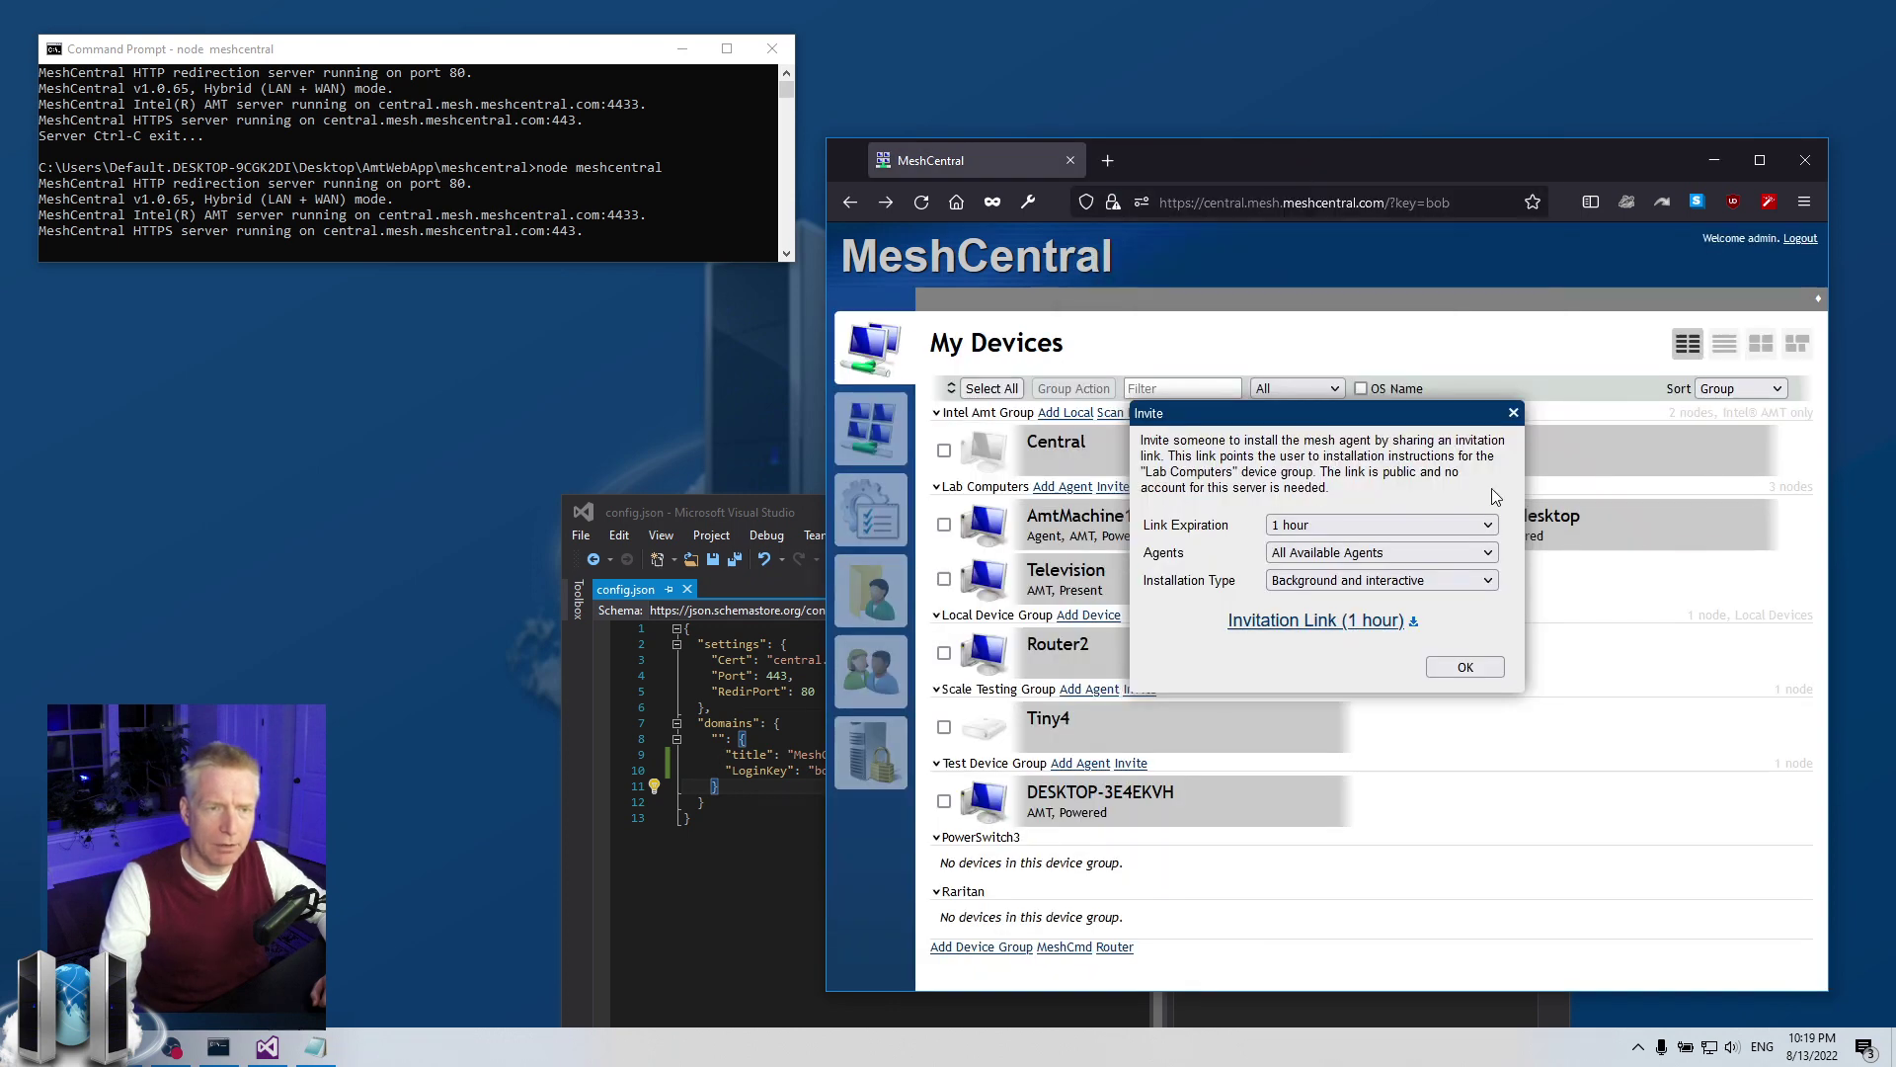
pyautogui.click(1516, 400)
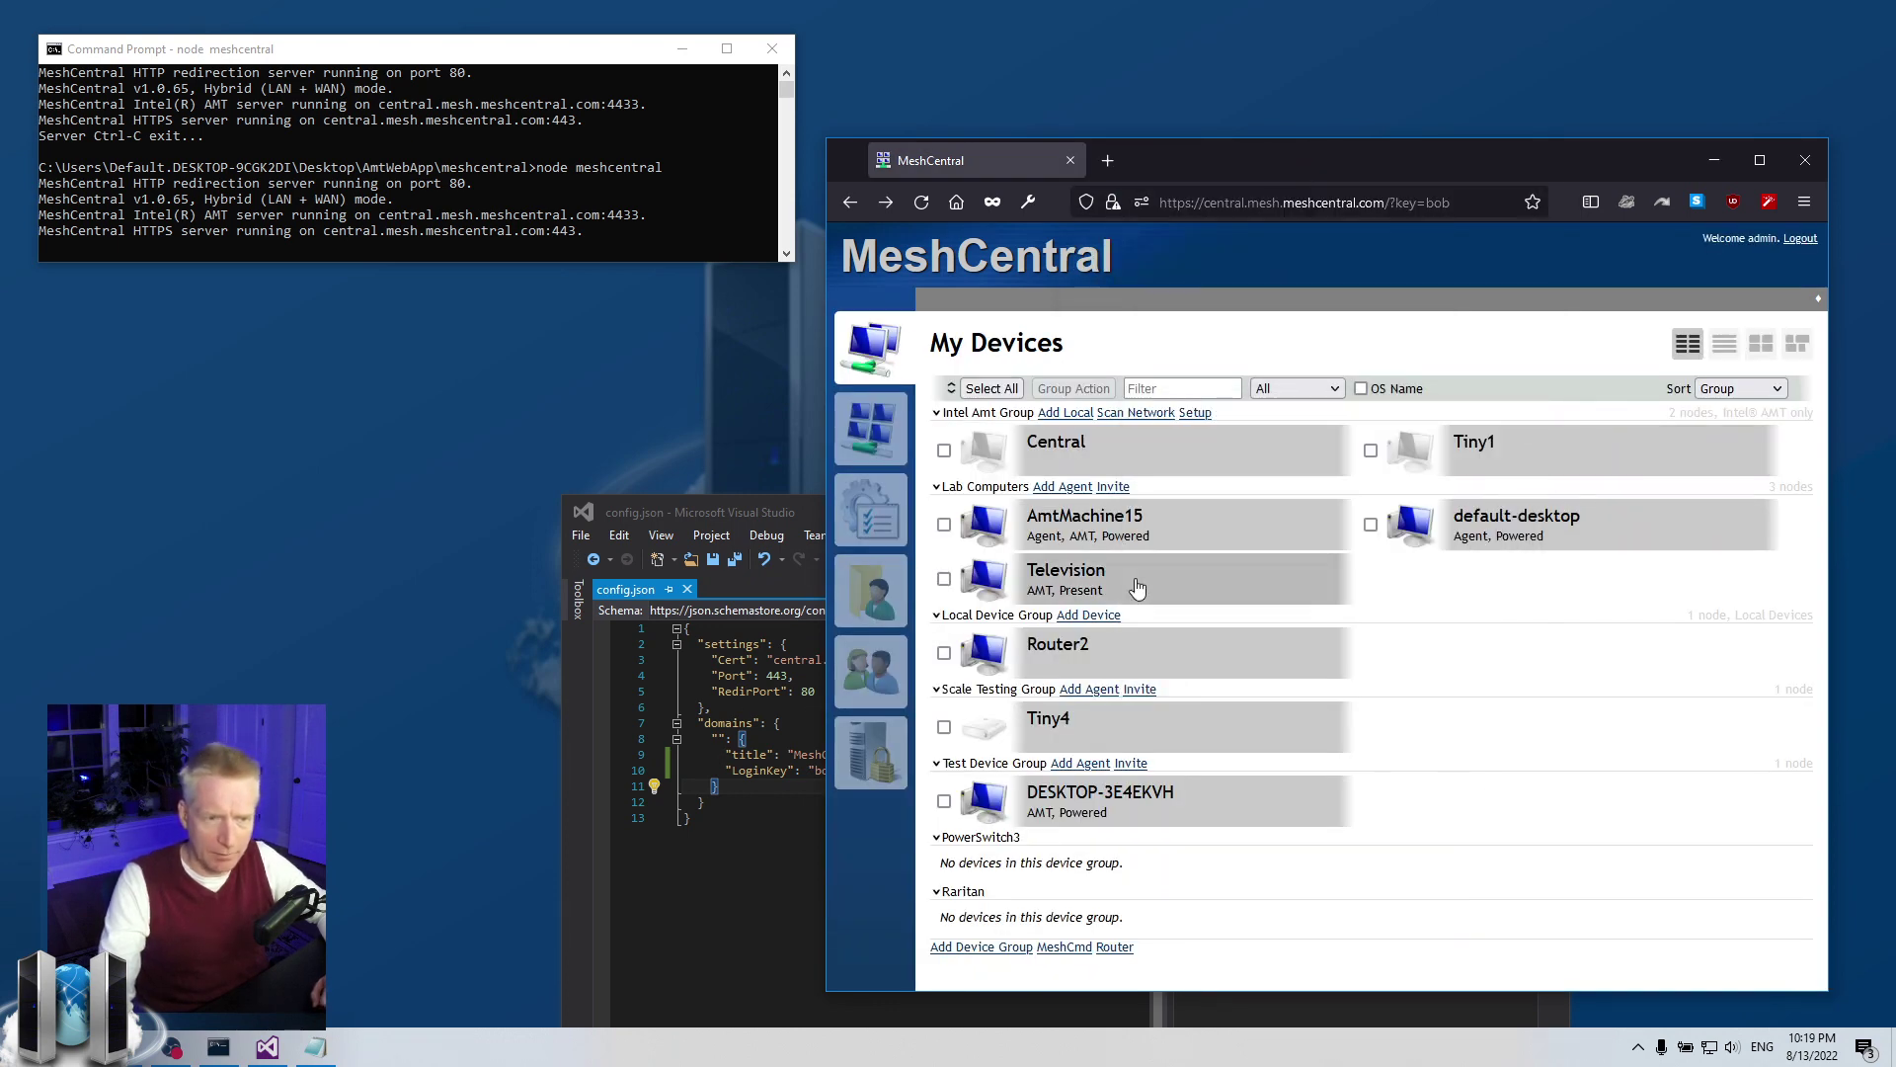
# Share AmtMachine15's desktop with guest 'test' using Notify Only consent
pyautogui.click(1166, 528)
pyautogui.click(1213, 729)
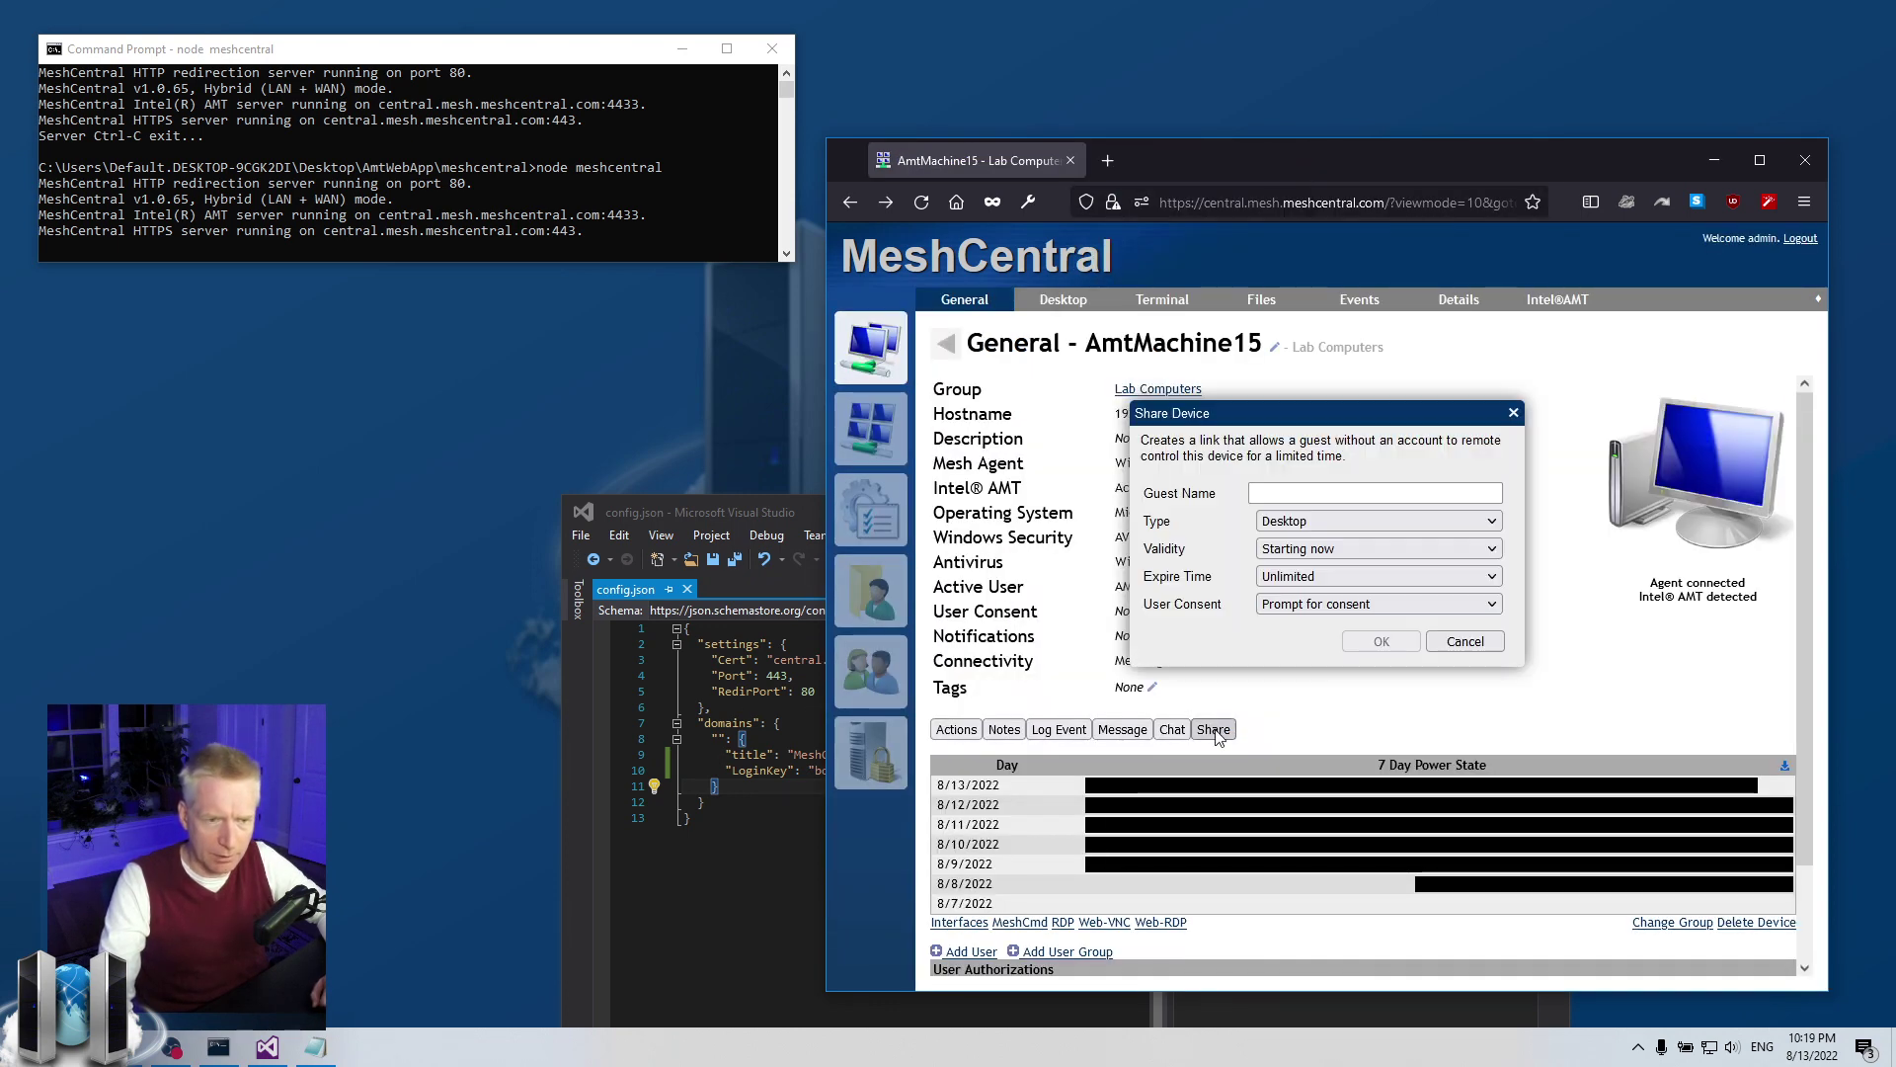
pyautogui.click(1324, 494)
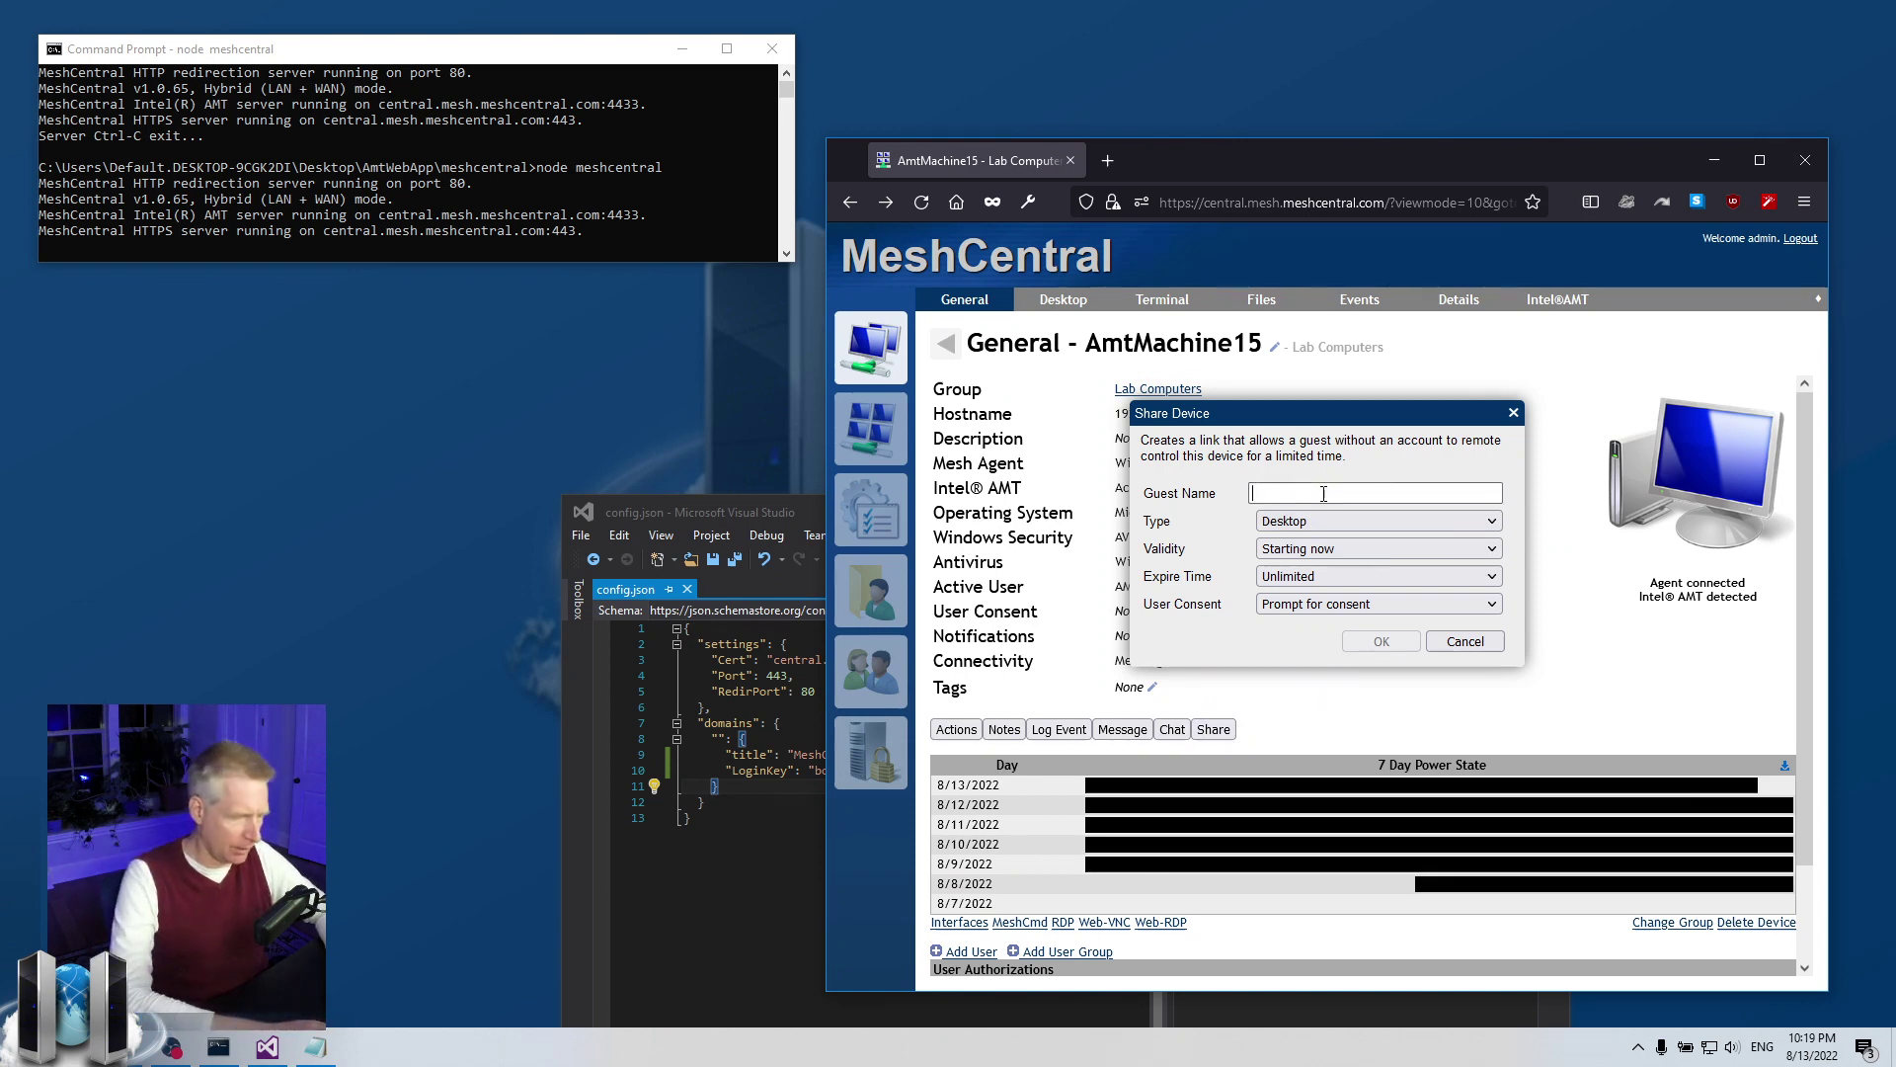
pyautogui.write('test')
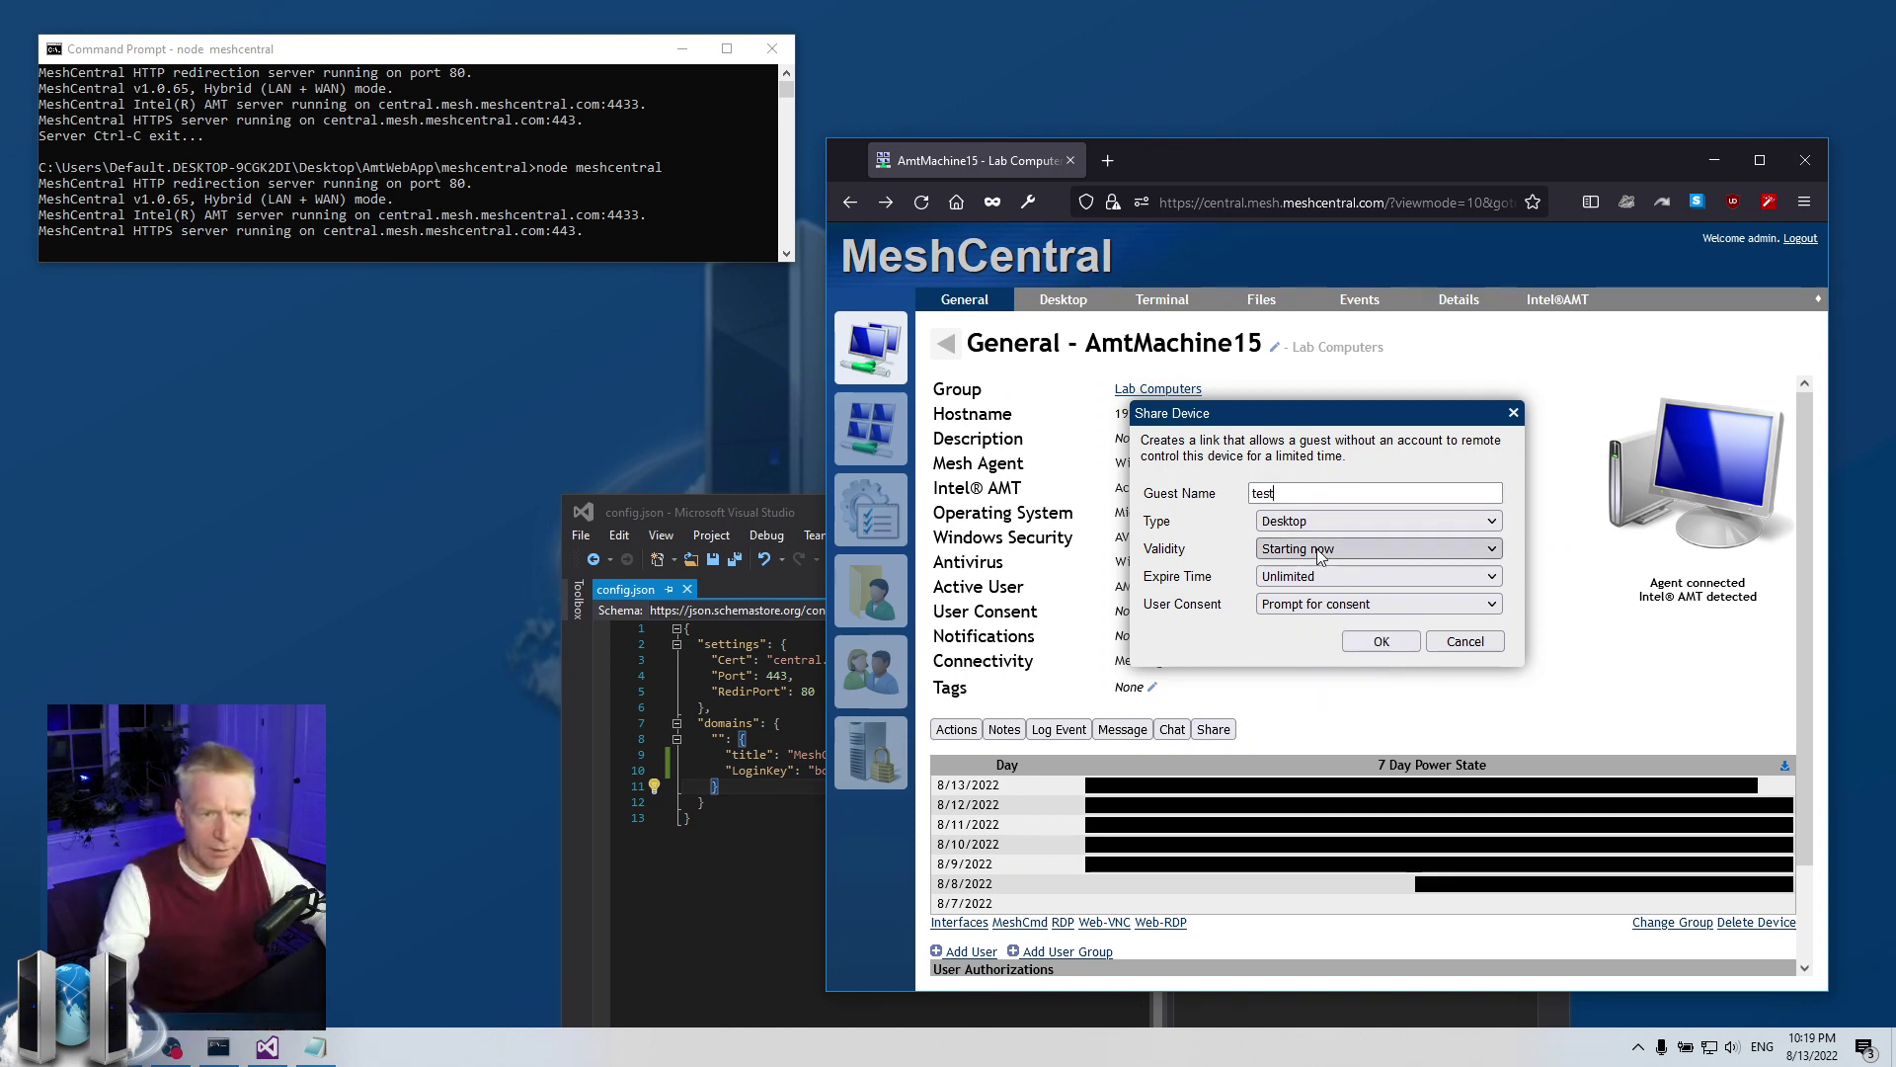
pyautogui.click(1324, 605)
pyautogui.click(1304, 656)
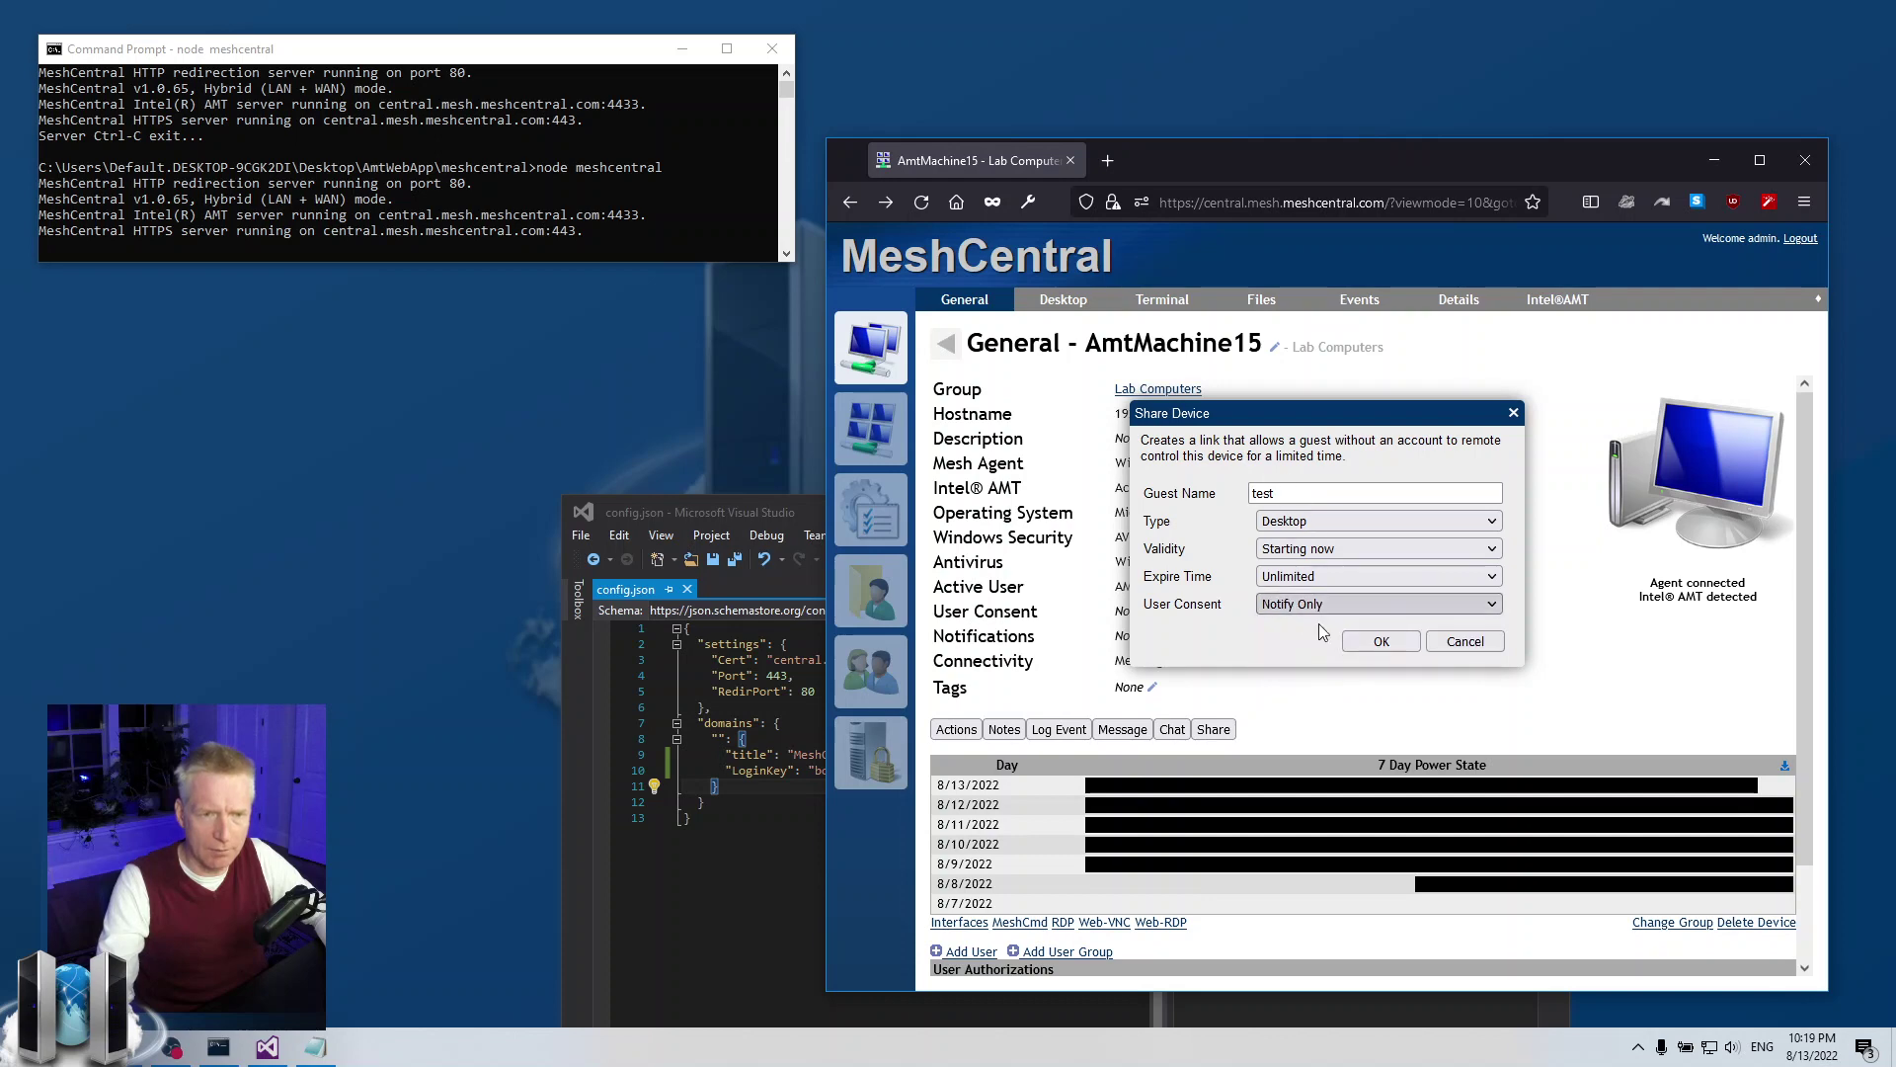
pyautogui.click(1387, 644)
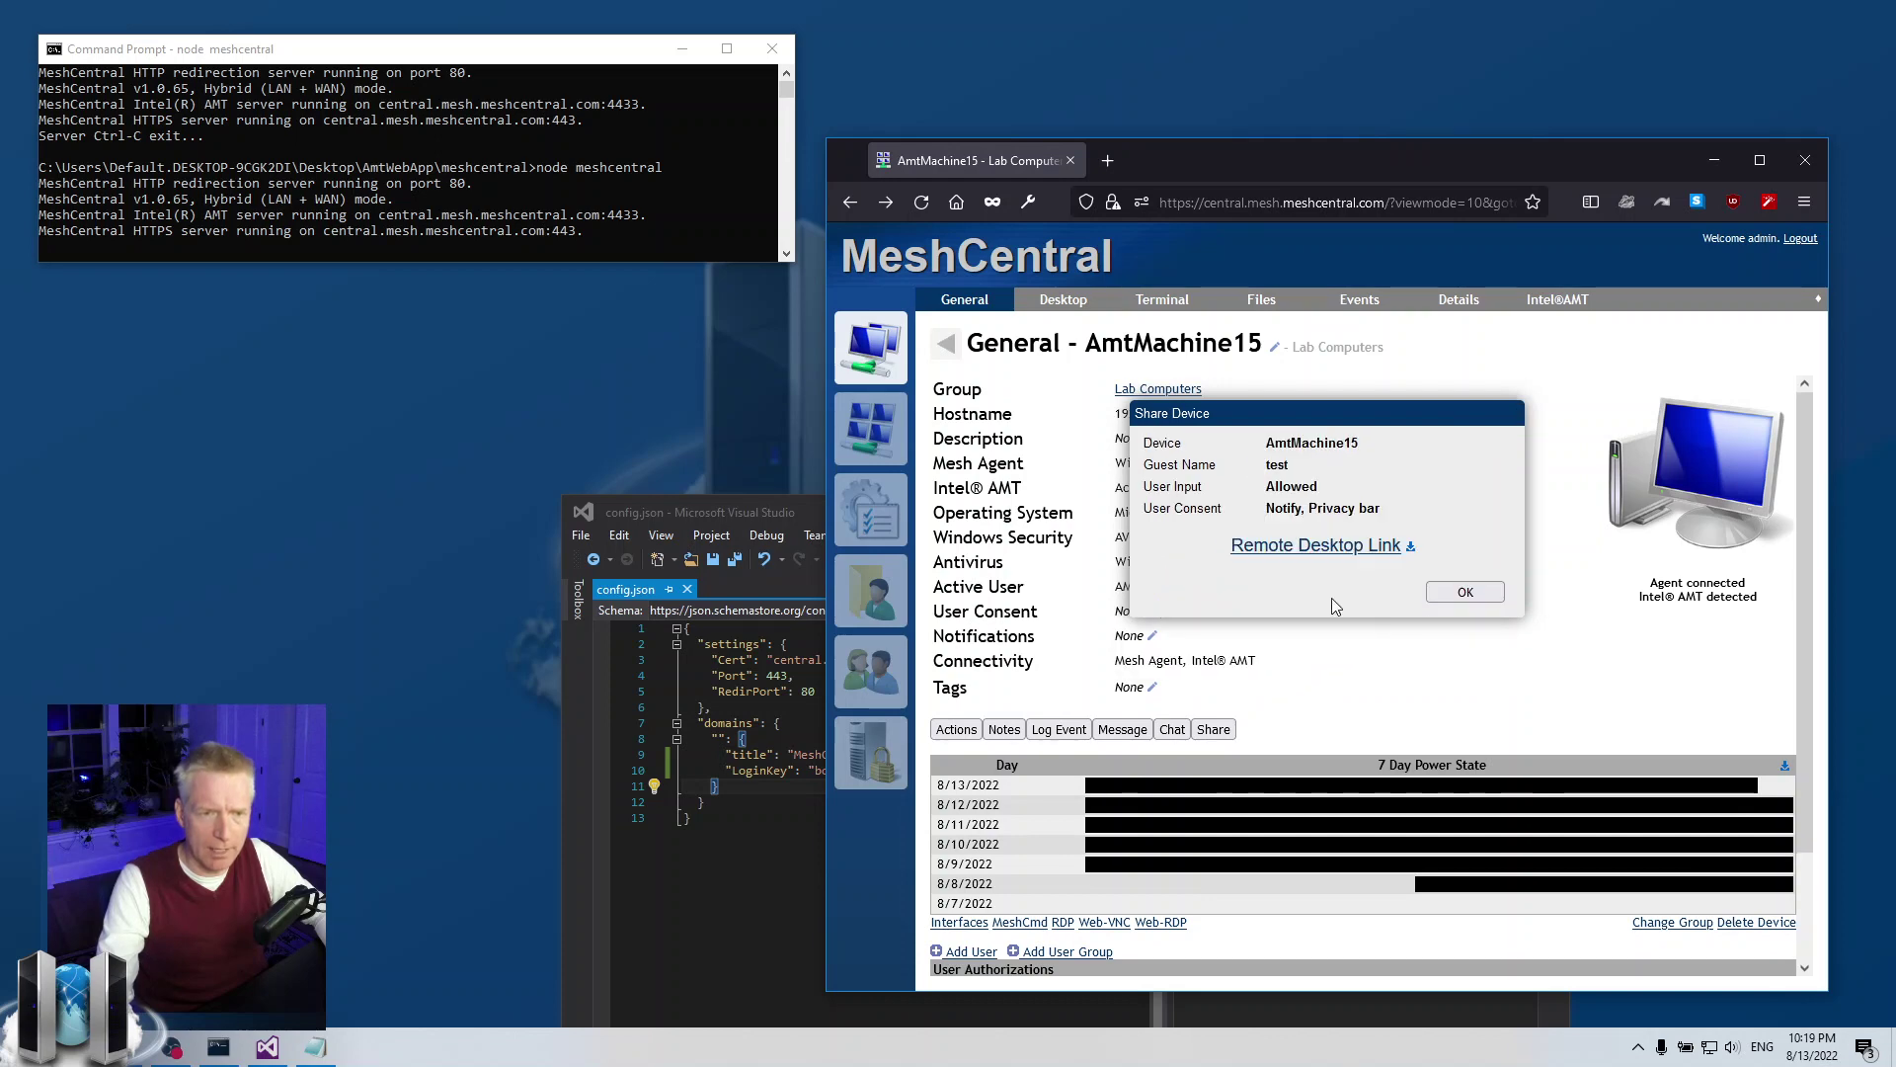
# Open the Remote Desktop sharing link, inspect its URL, then close the guest tab
pyautogui.scroll(-2, 1363, 553)
pyautogui.click(1347, 546)
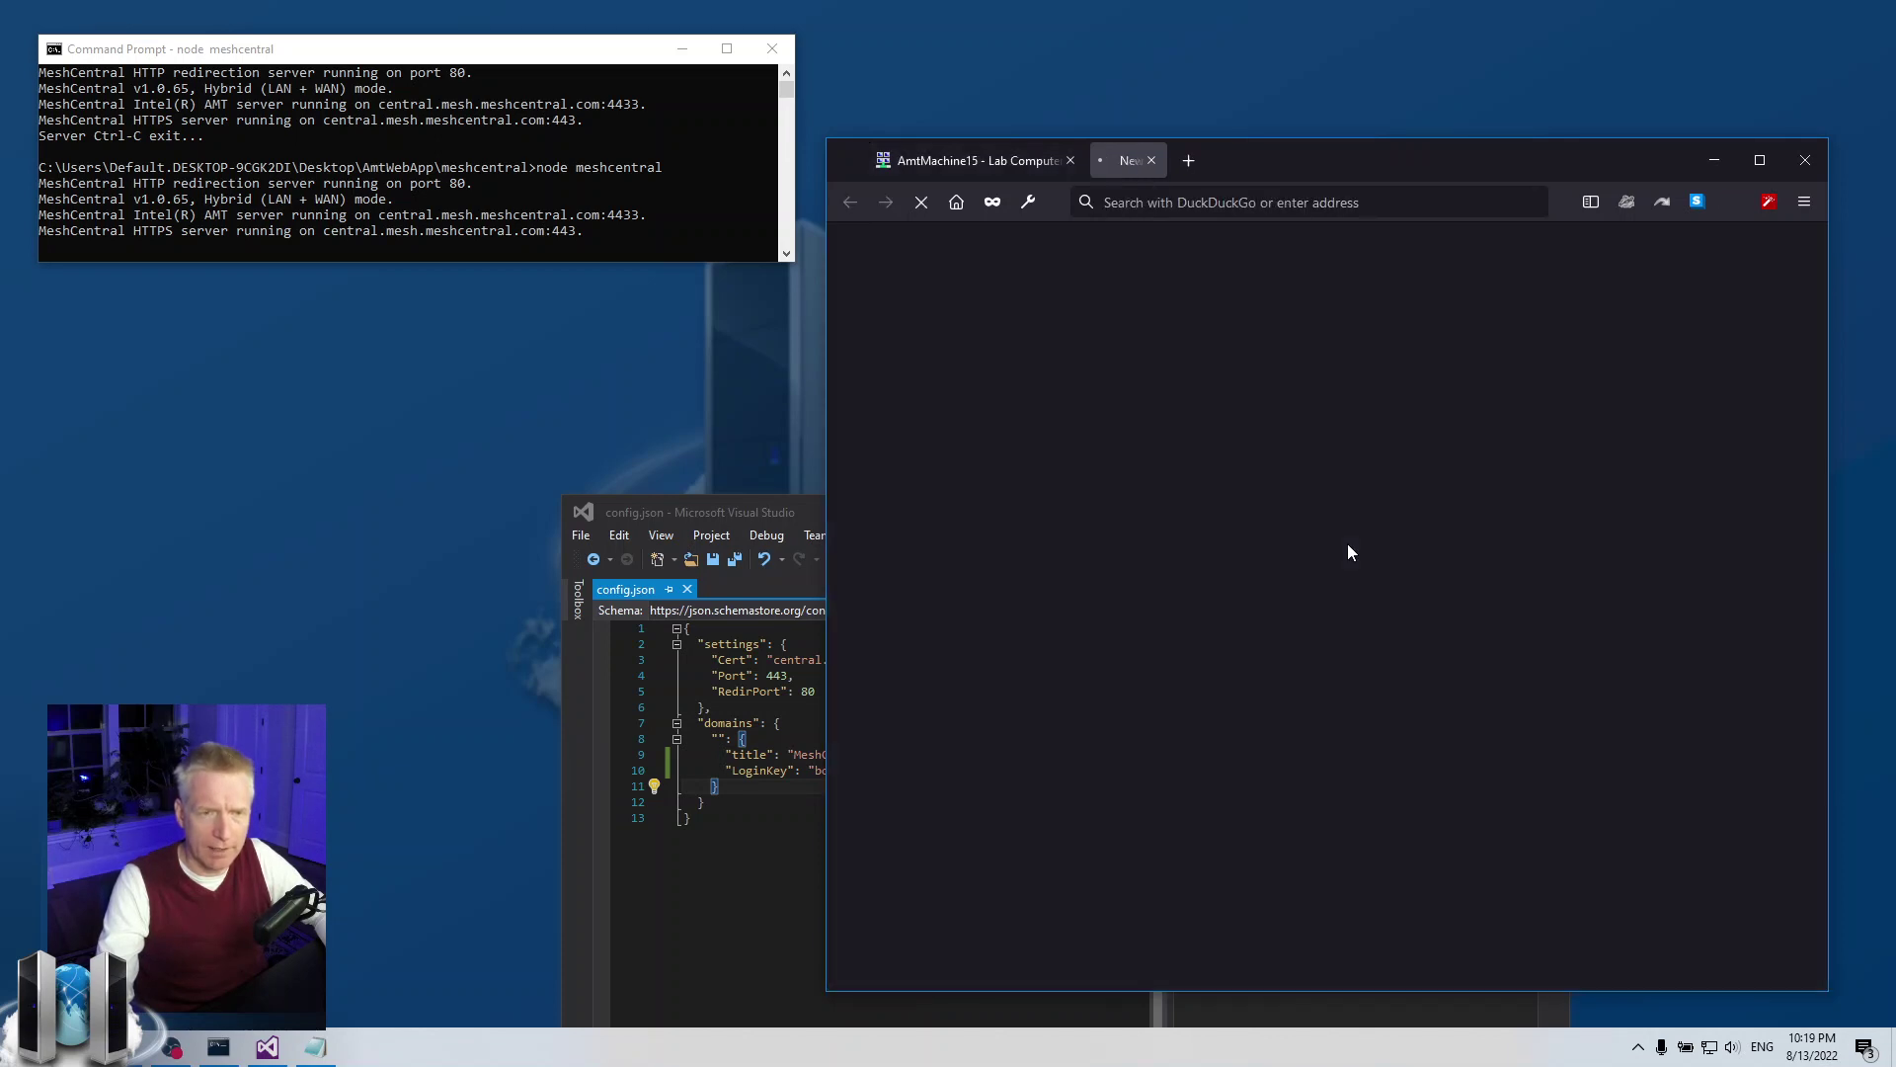
pyautogui.click(1435, 202)
pyautogui.doubleClick(1435, 203)
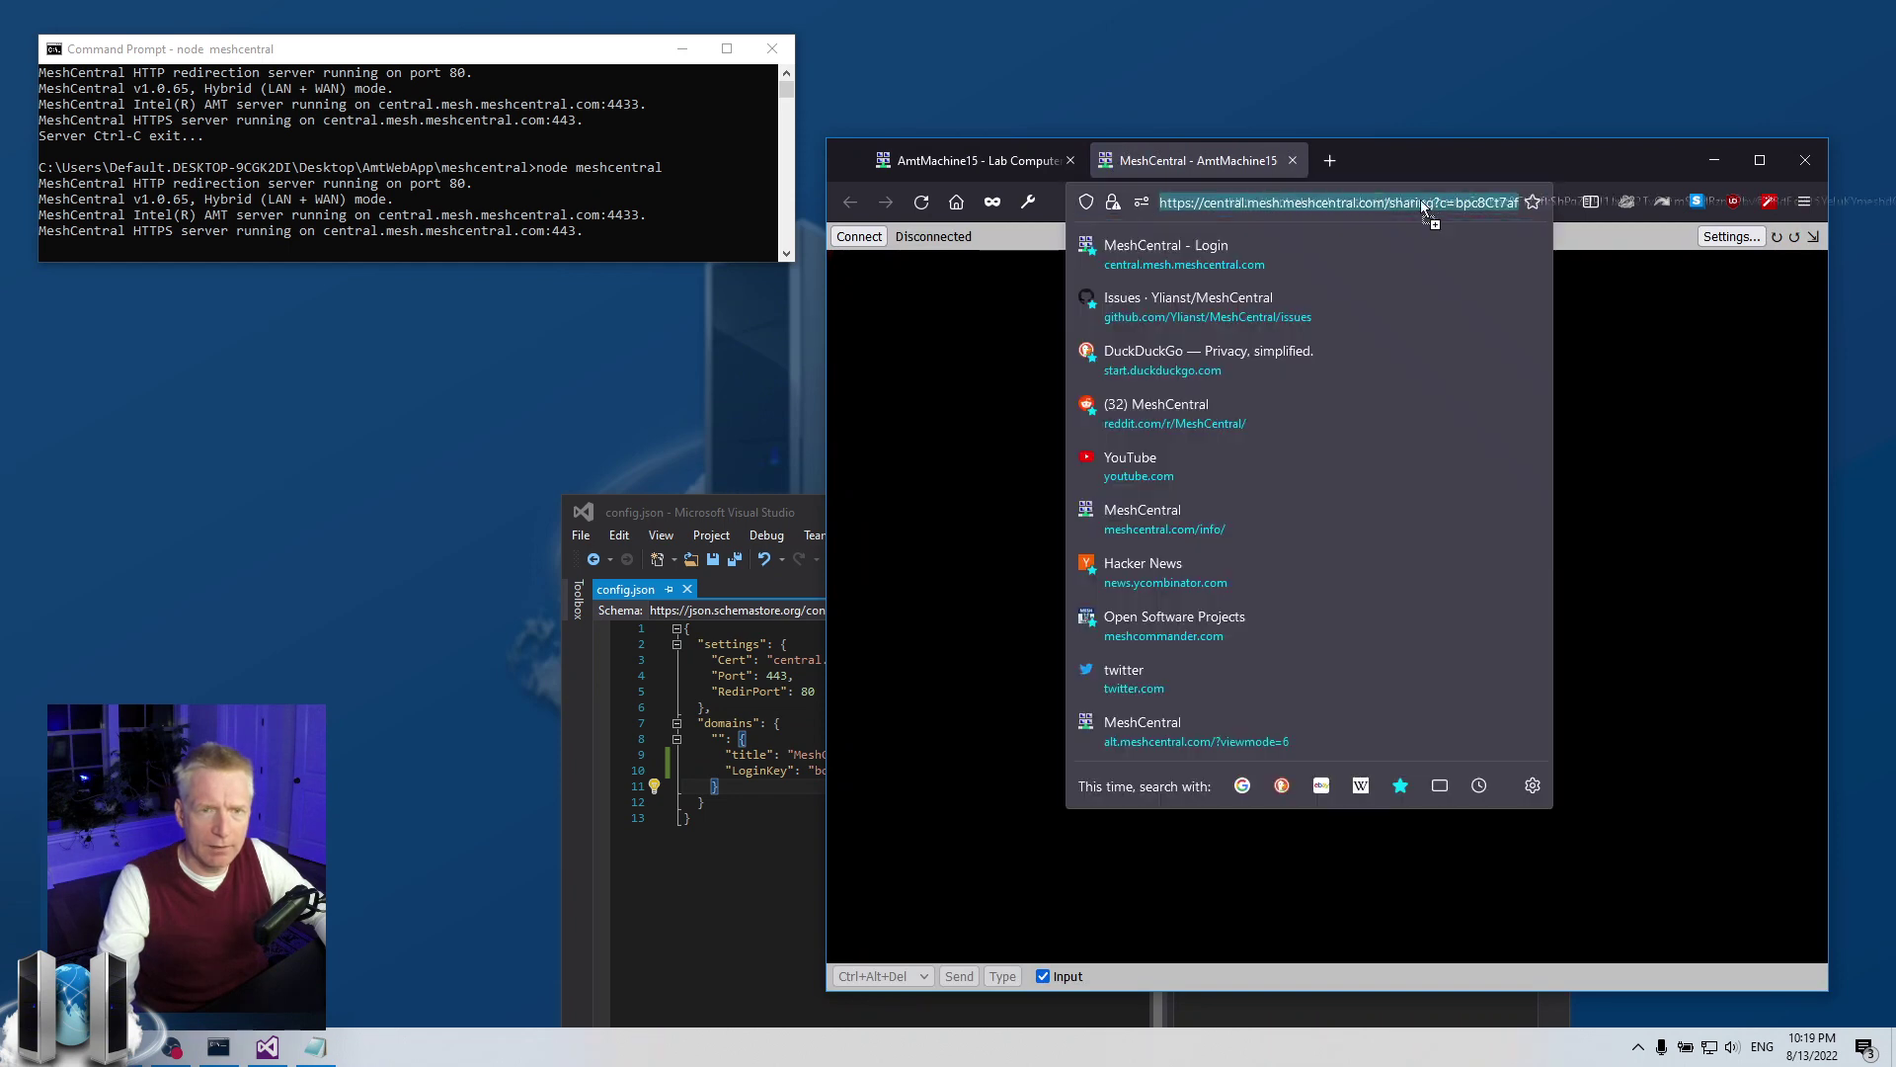
pyautogui.click(1427, 202)
pyautogui.click(1412, 202)
pyautogui.moveTo(1395, 202); pyautogui.dragTo(1268, 203)
pyautogui.click(1442, 203)
pyautogui.click(1403, 206)
pyautogui.tripleClick(1378, 212)
pyautogui.click(1377, 209)
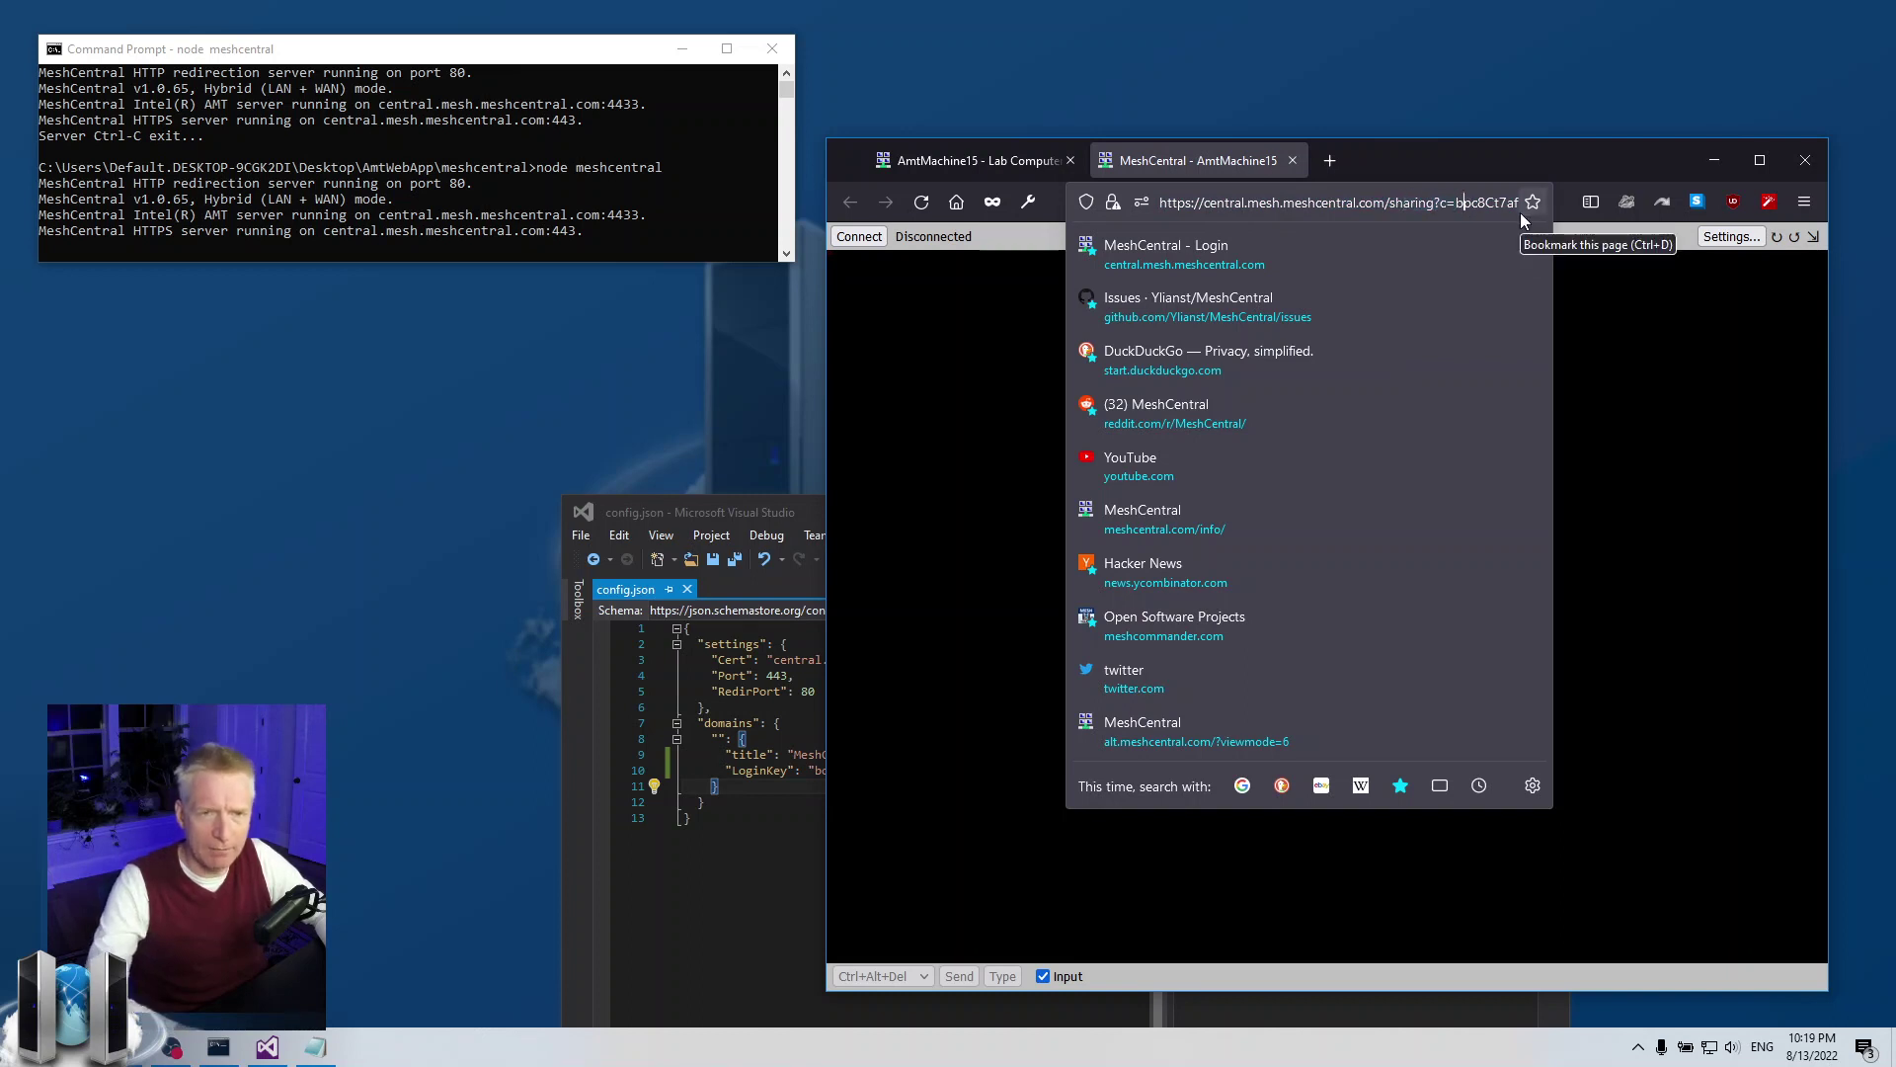
pyautogui.press('Right')
pyautogui.press('Right')
pyautogui.press('Right')
pyautogui.press('Right')
pyautogui.press('Right')
pyautogui.press('Right')
pyautogui.press('Right')
pyautogui.press('Right')
pyautogui.press('Right')
pyautogui.press('Right')
pyautogui.press('Right')
pyautogui.press('Right')
pyautogui.press('Right')
pyautogui.press('Right')
pyautogui.press('Right')
pyautogui.press('Right')
pyautogui.press('Right')
pyautogui.press('Right')
pyautogui.press('Right')
pyautogui.press('Right')
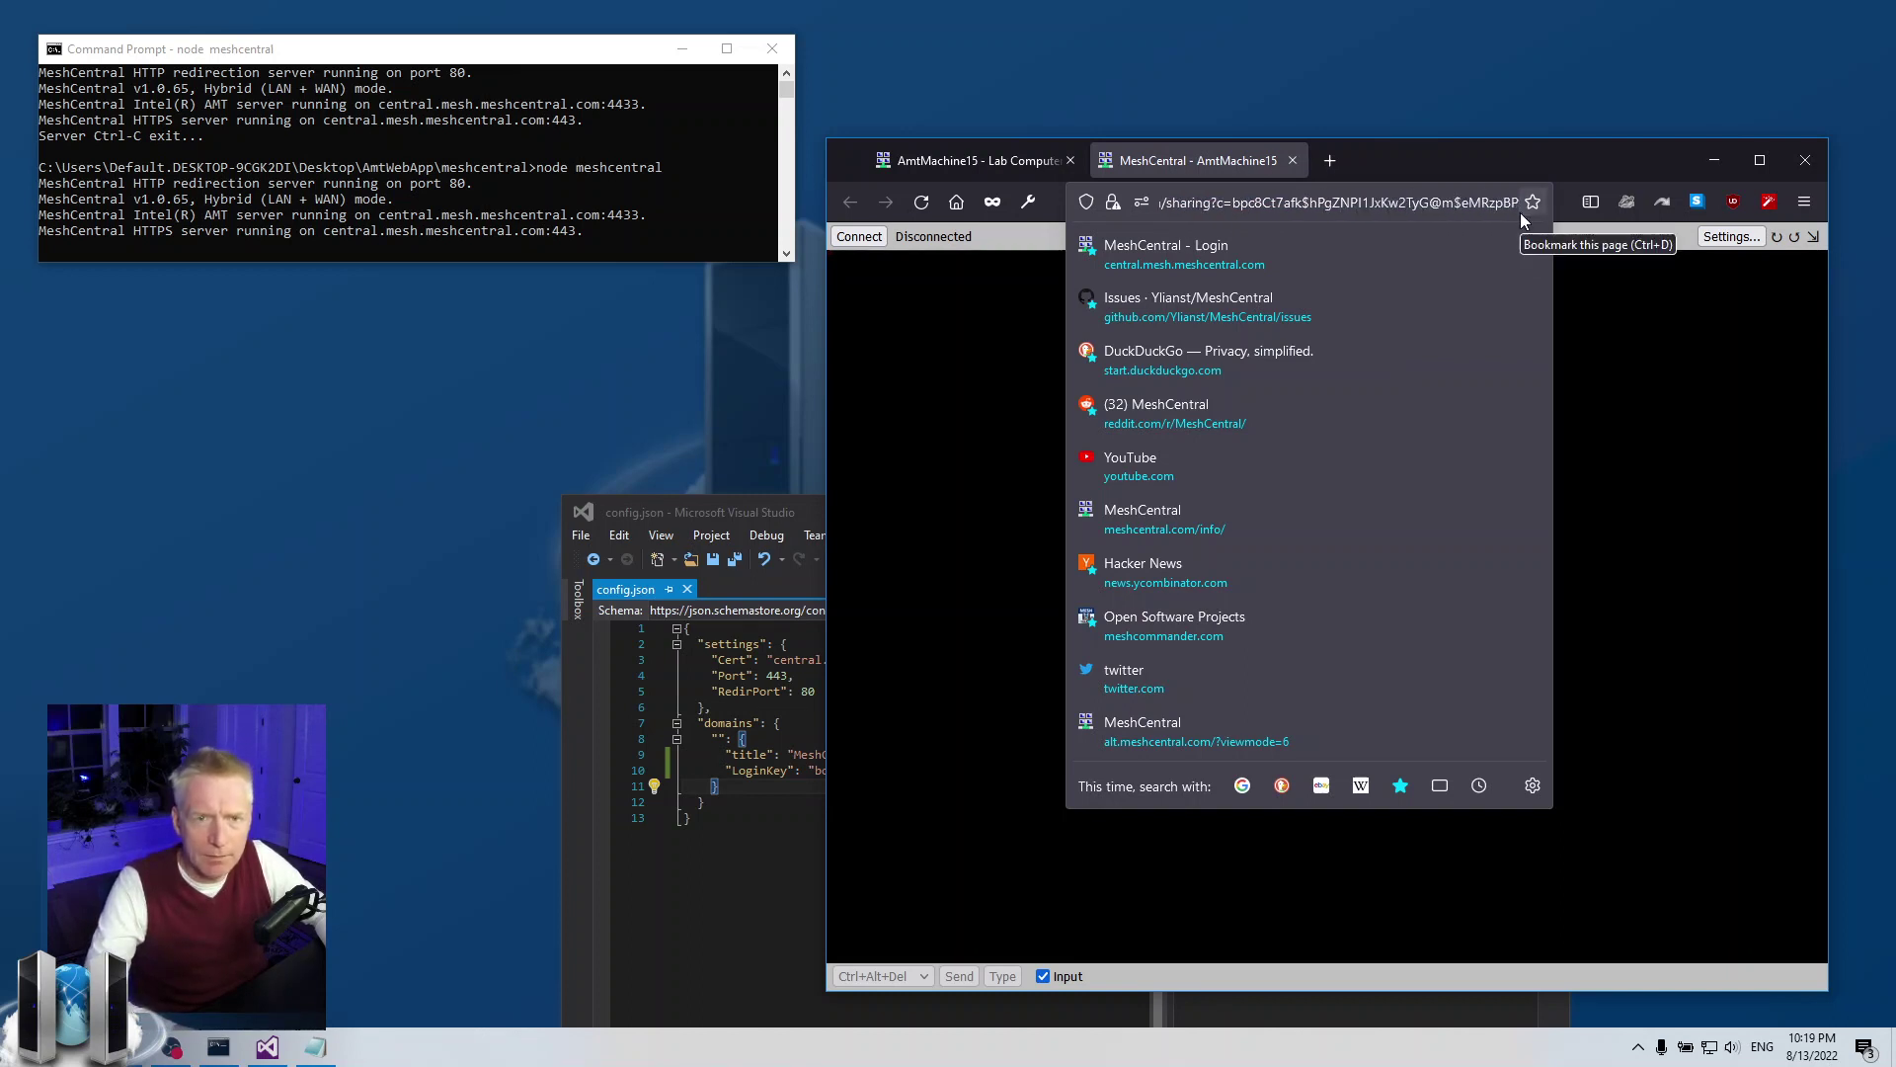
pyautogui.press('Right')
pyautogui.press('Right')
pyautogui.press('Right')
pyautogui.press('Right')
pyautogui.press('Right')
pyautogui.press('Right')
pyautogui.press('Right')
pyautogui.press('Right')
pyautogui.press('Right')
pyautogui.press('Right')
pyautogui.press('Right')
pyautogui.press('Right')
pyautogui.press('Right')
pyautogui.press('Right')
pyautogui.press('Right')
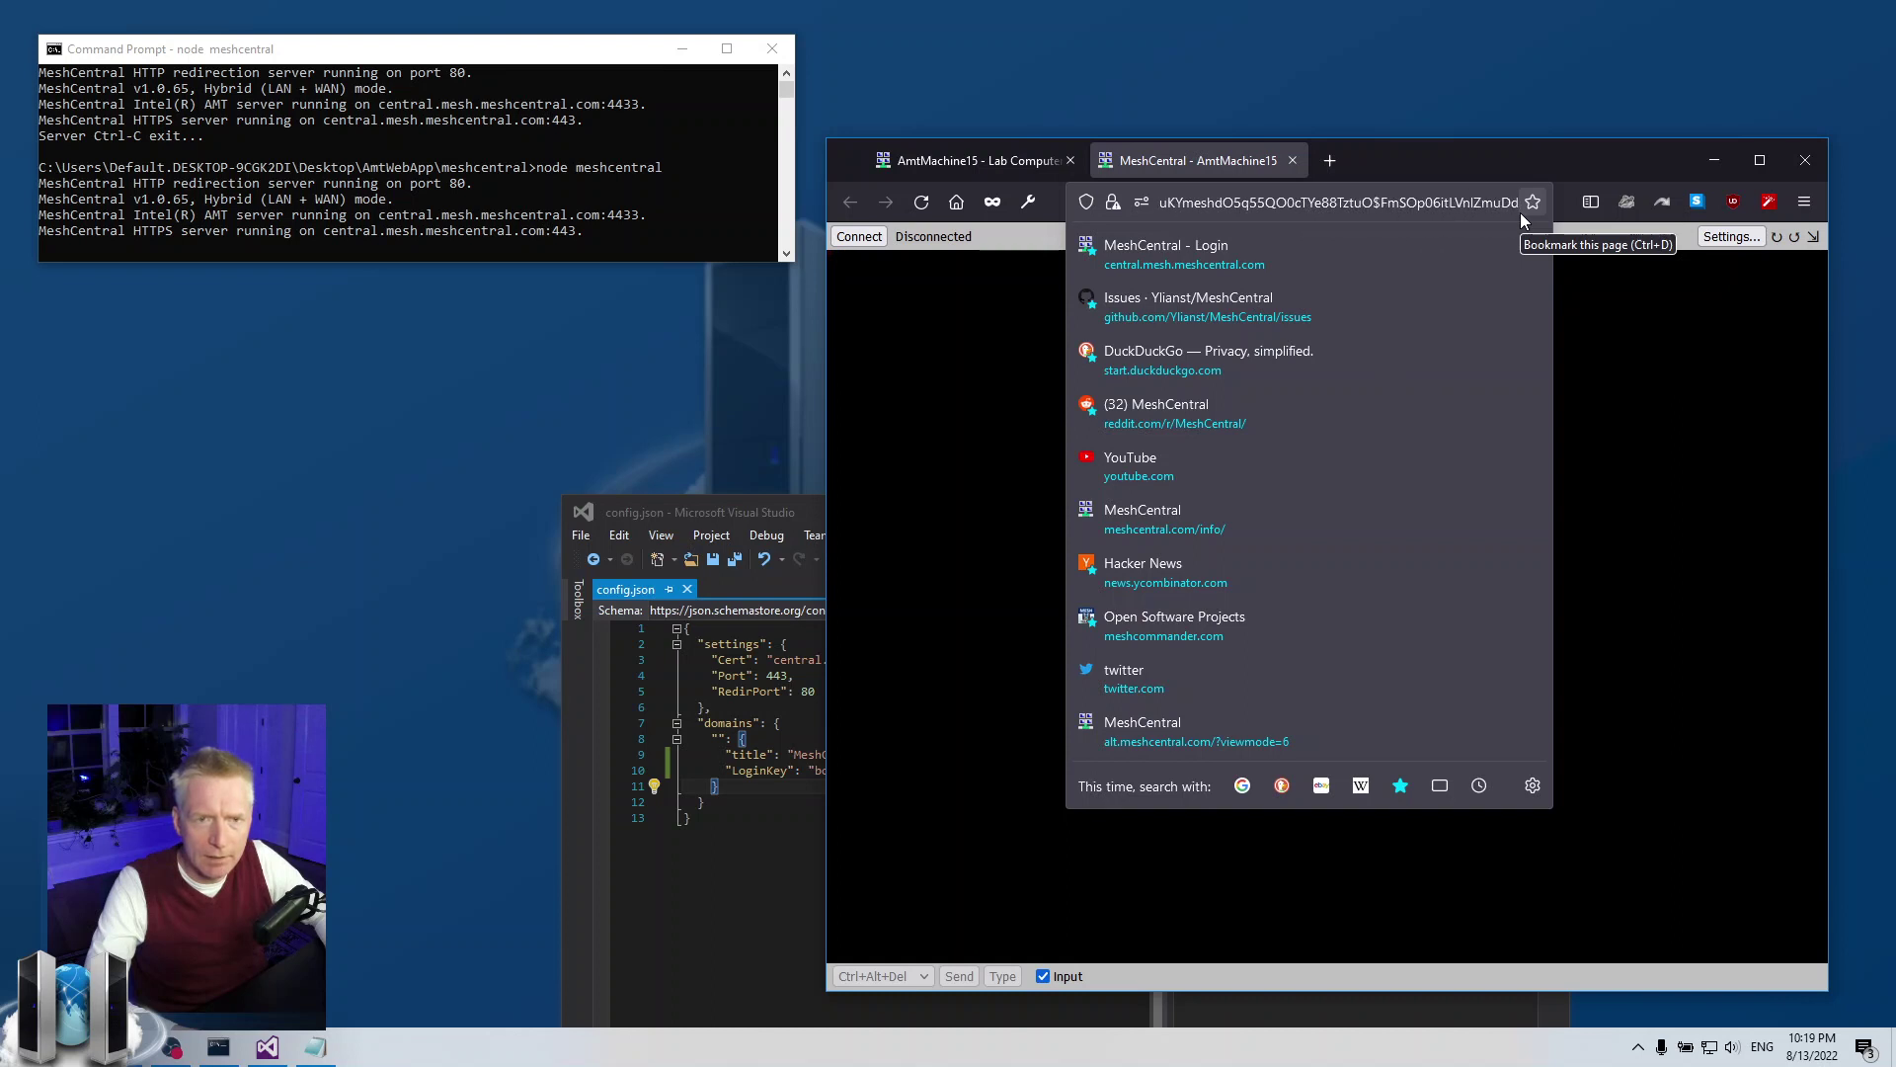
pyautogui.press('Home')
pyautogui.click(1300, 506)
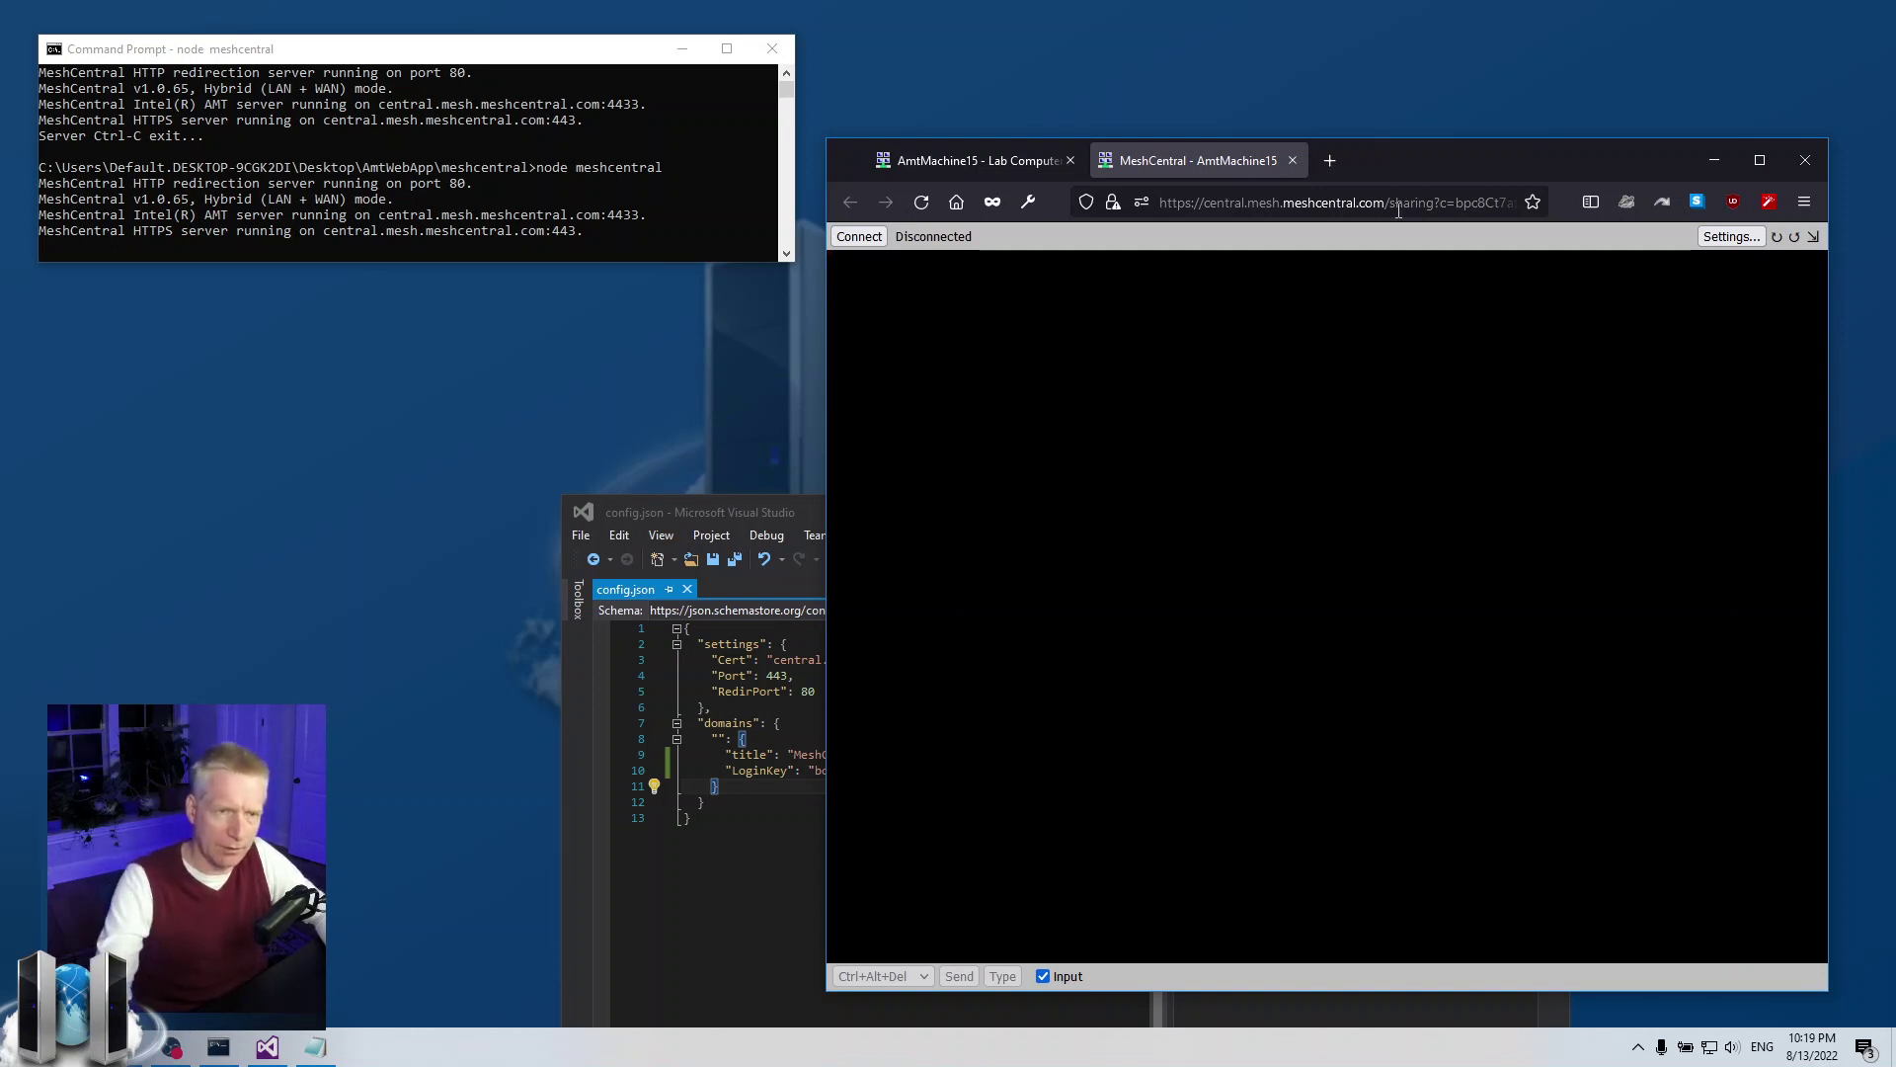
pyautogui.click(1292, 160)
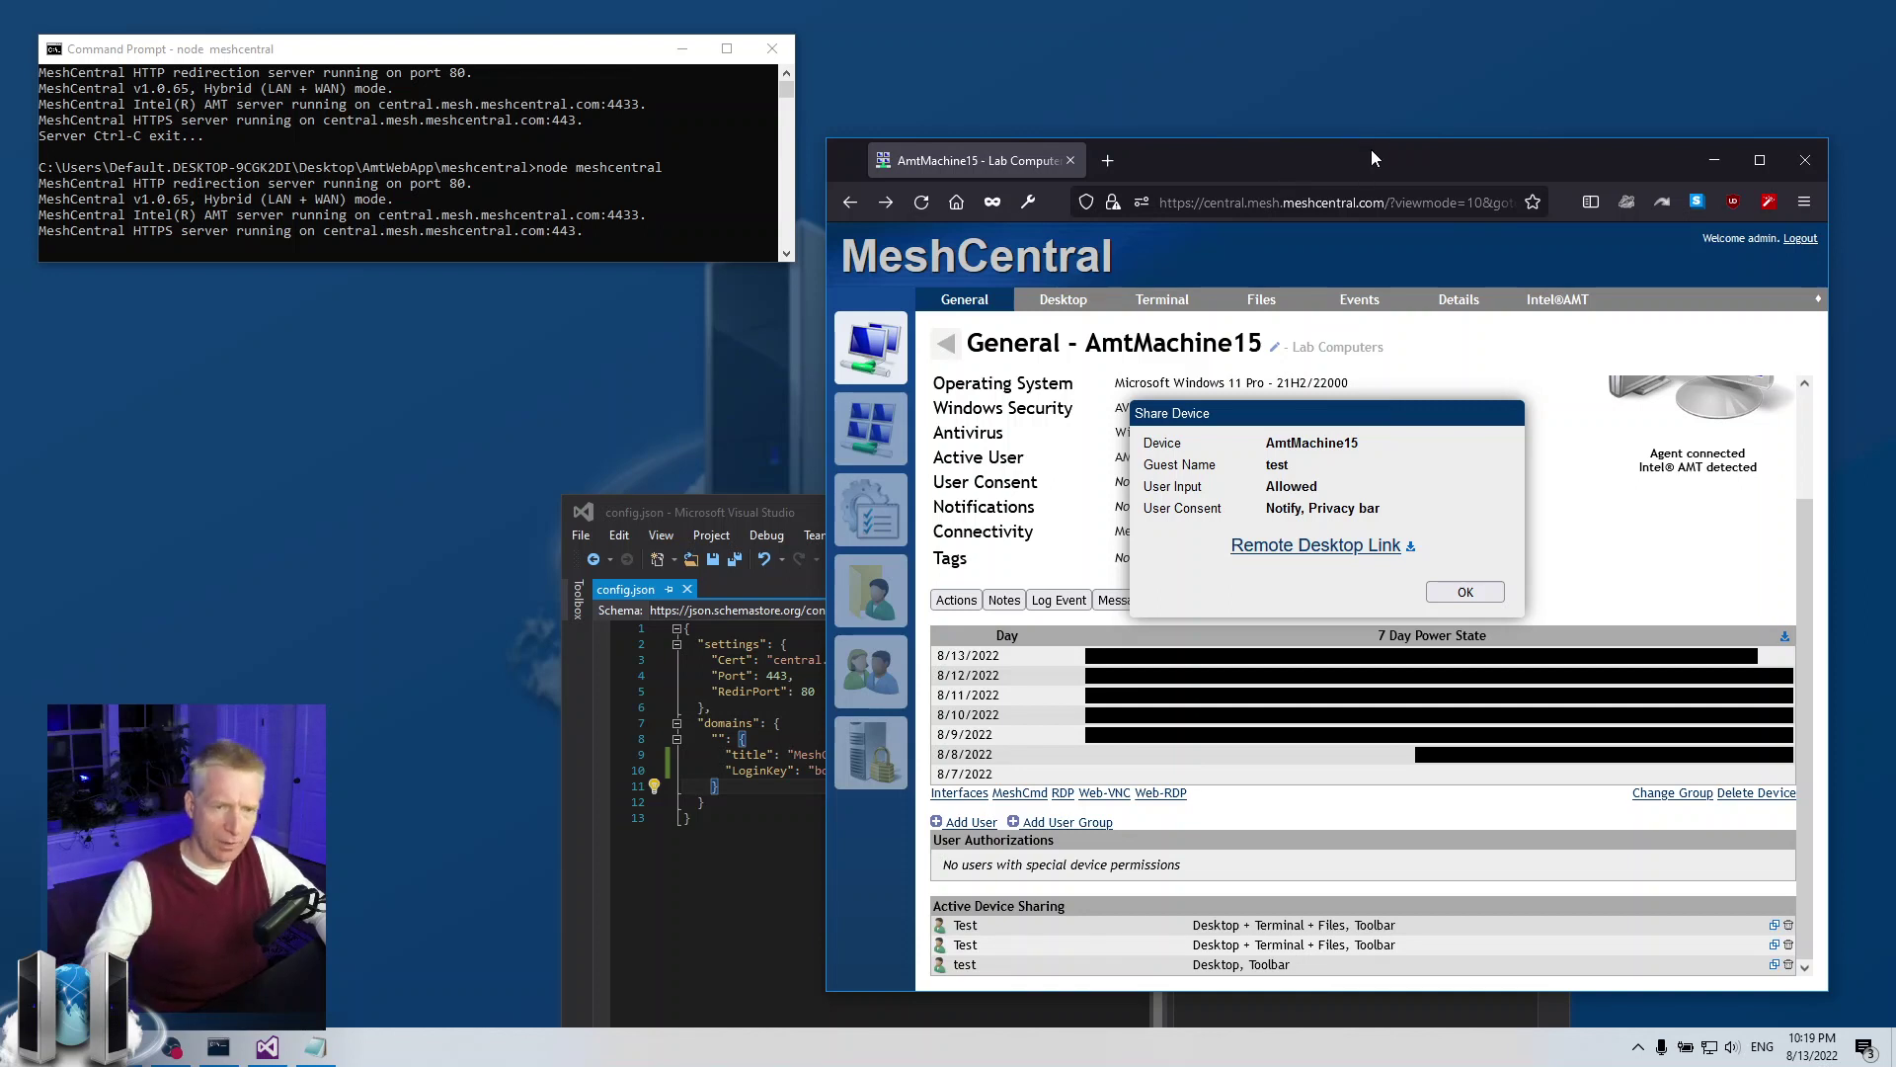
# Close the share summary and delete all three active device shares, confirming each
pyautogui.click(1466, 592)
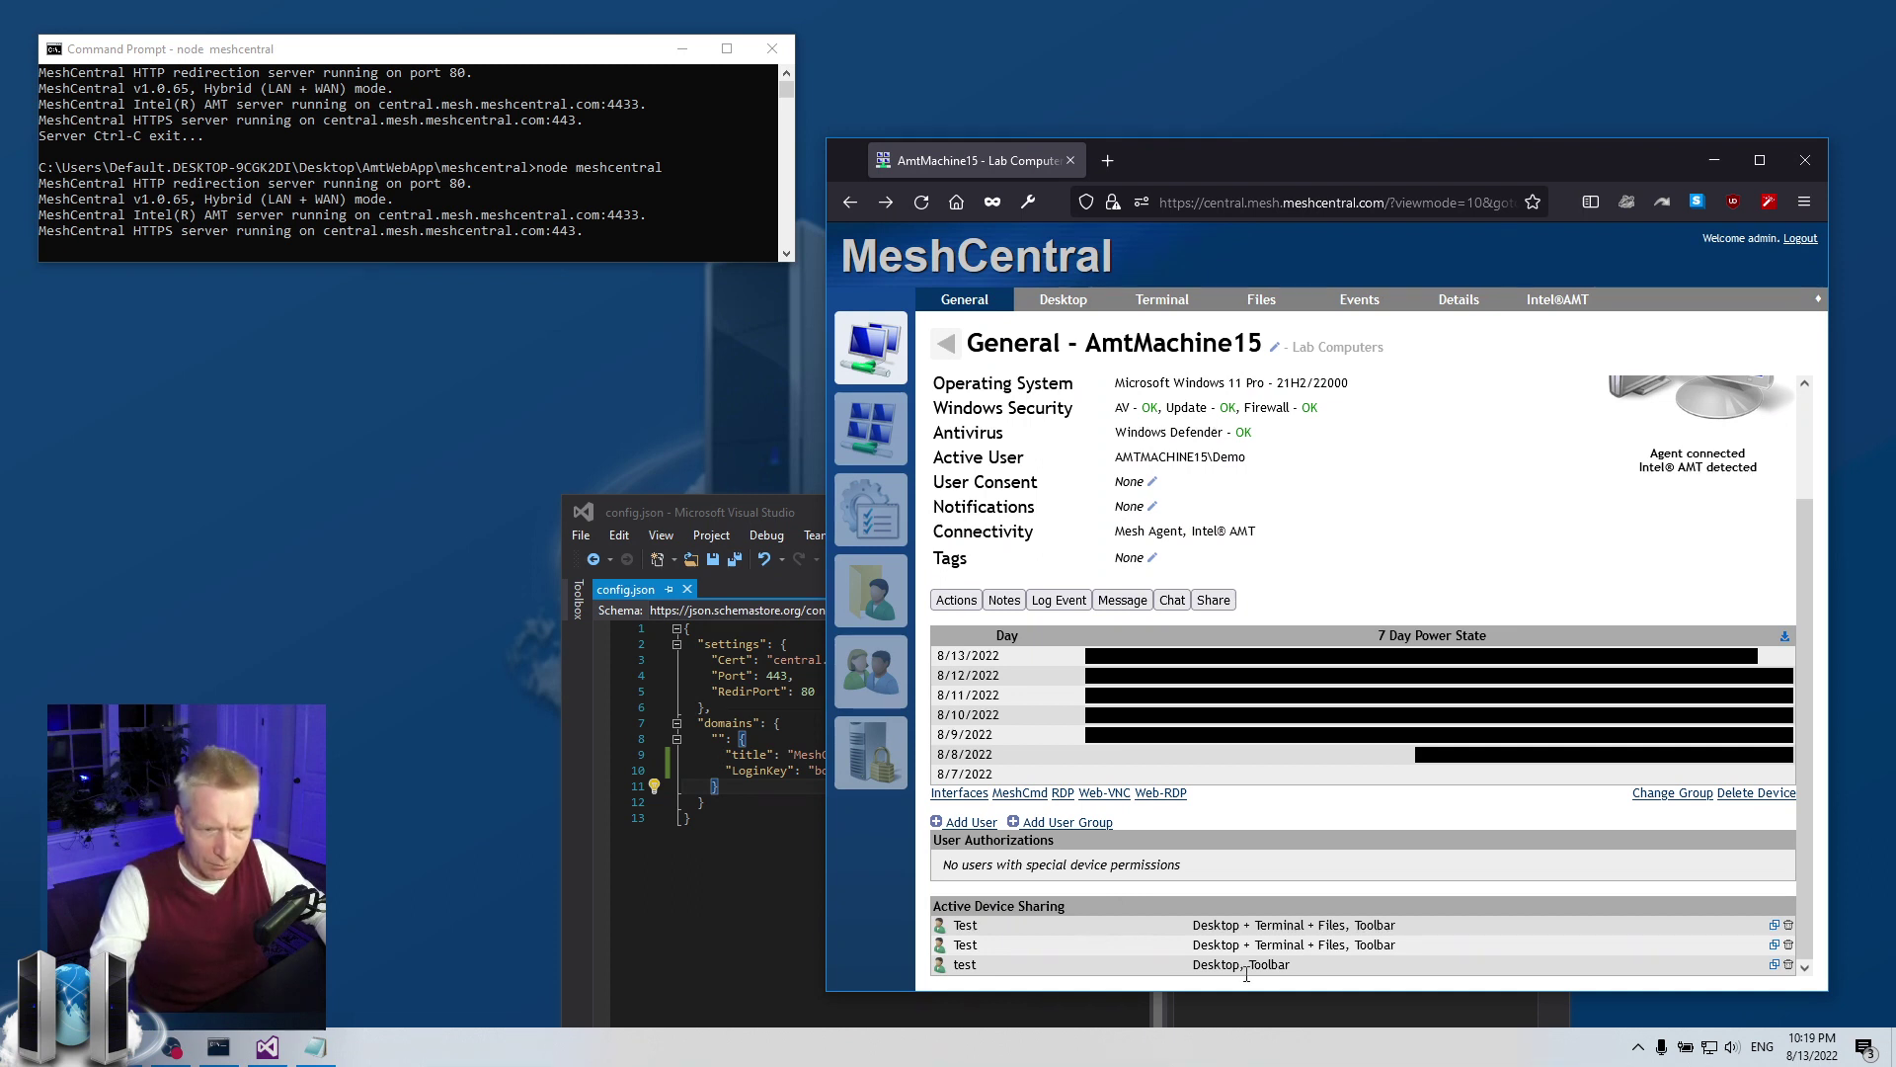
pyautogui.click(1789, 965)
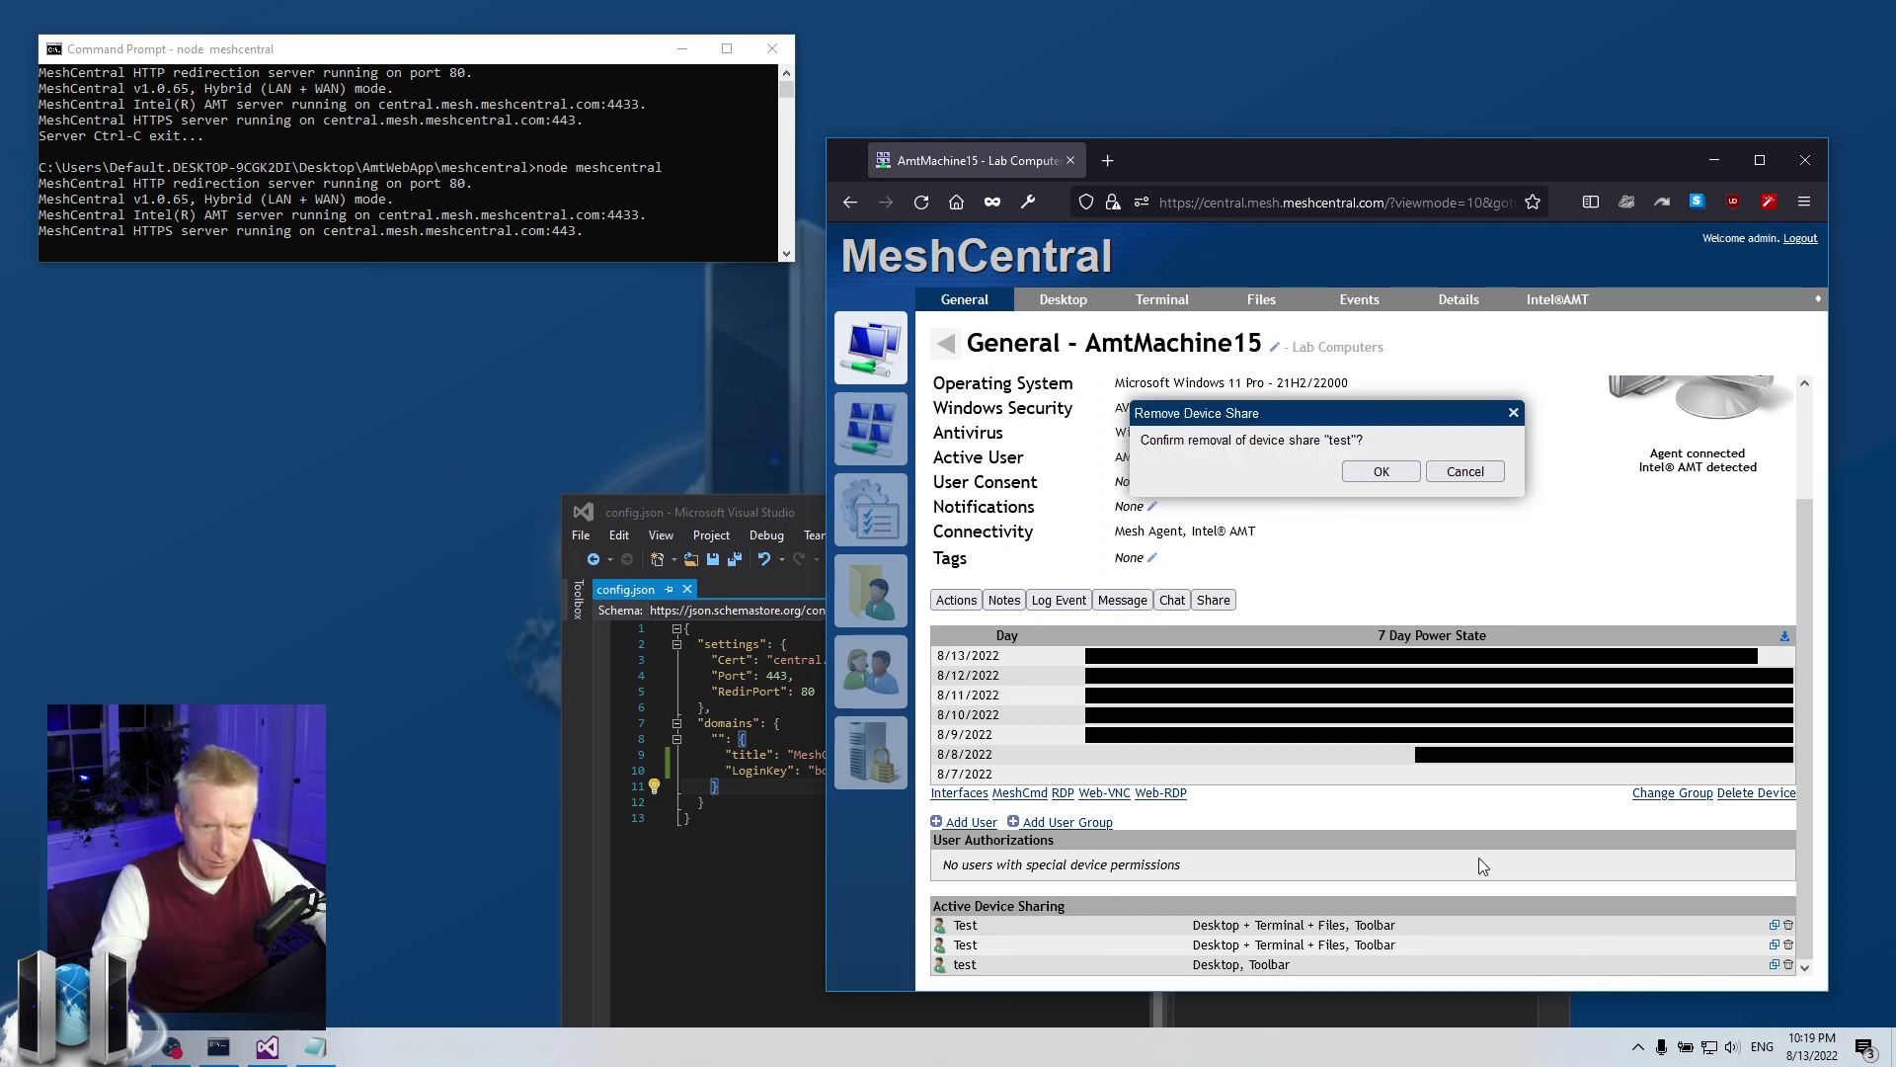
pyautogui.click(1369, 473)
pyautogui.click(1789, 965)
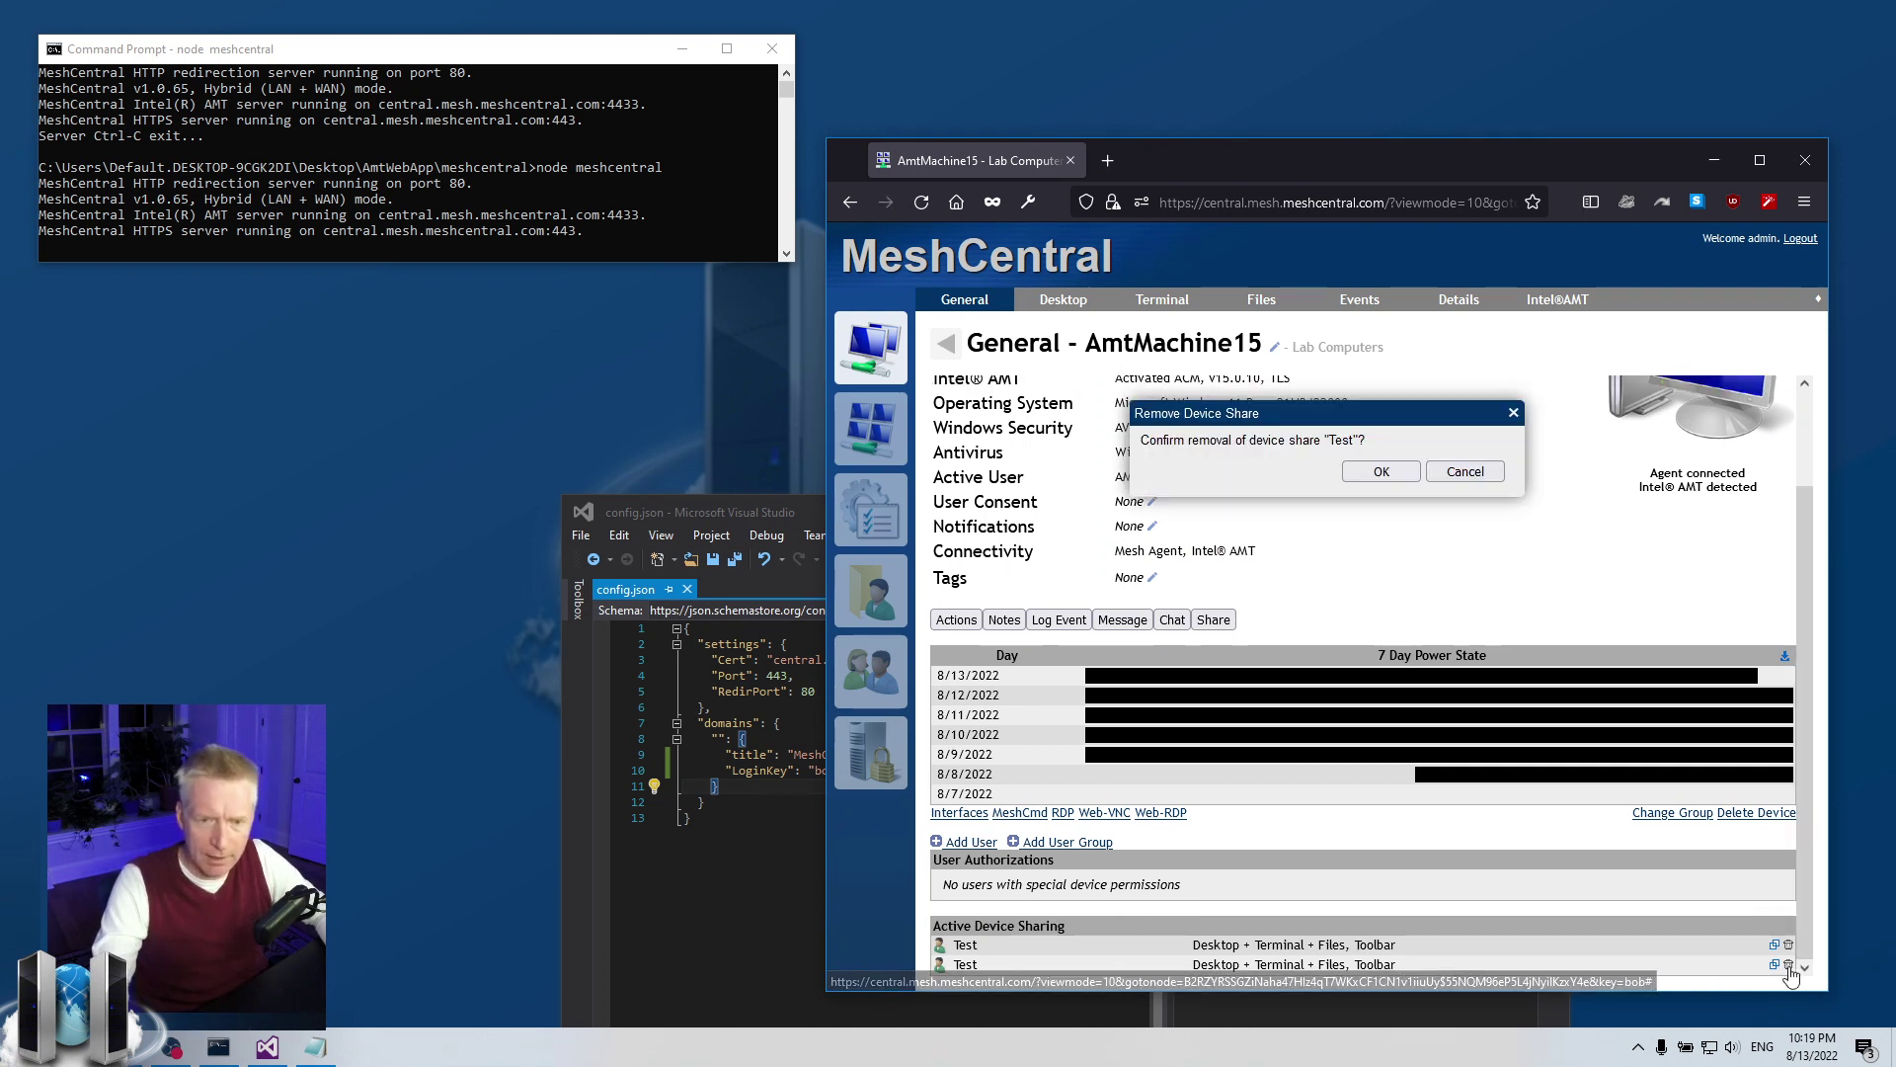
pyautogui.click(1378, 471)
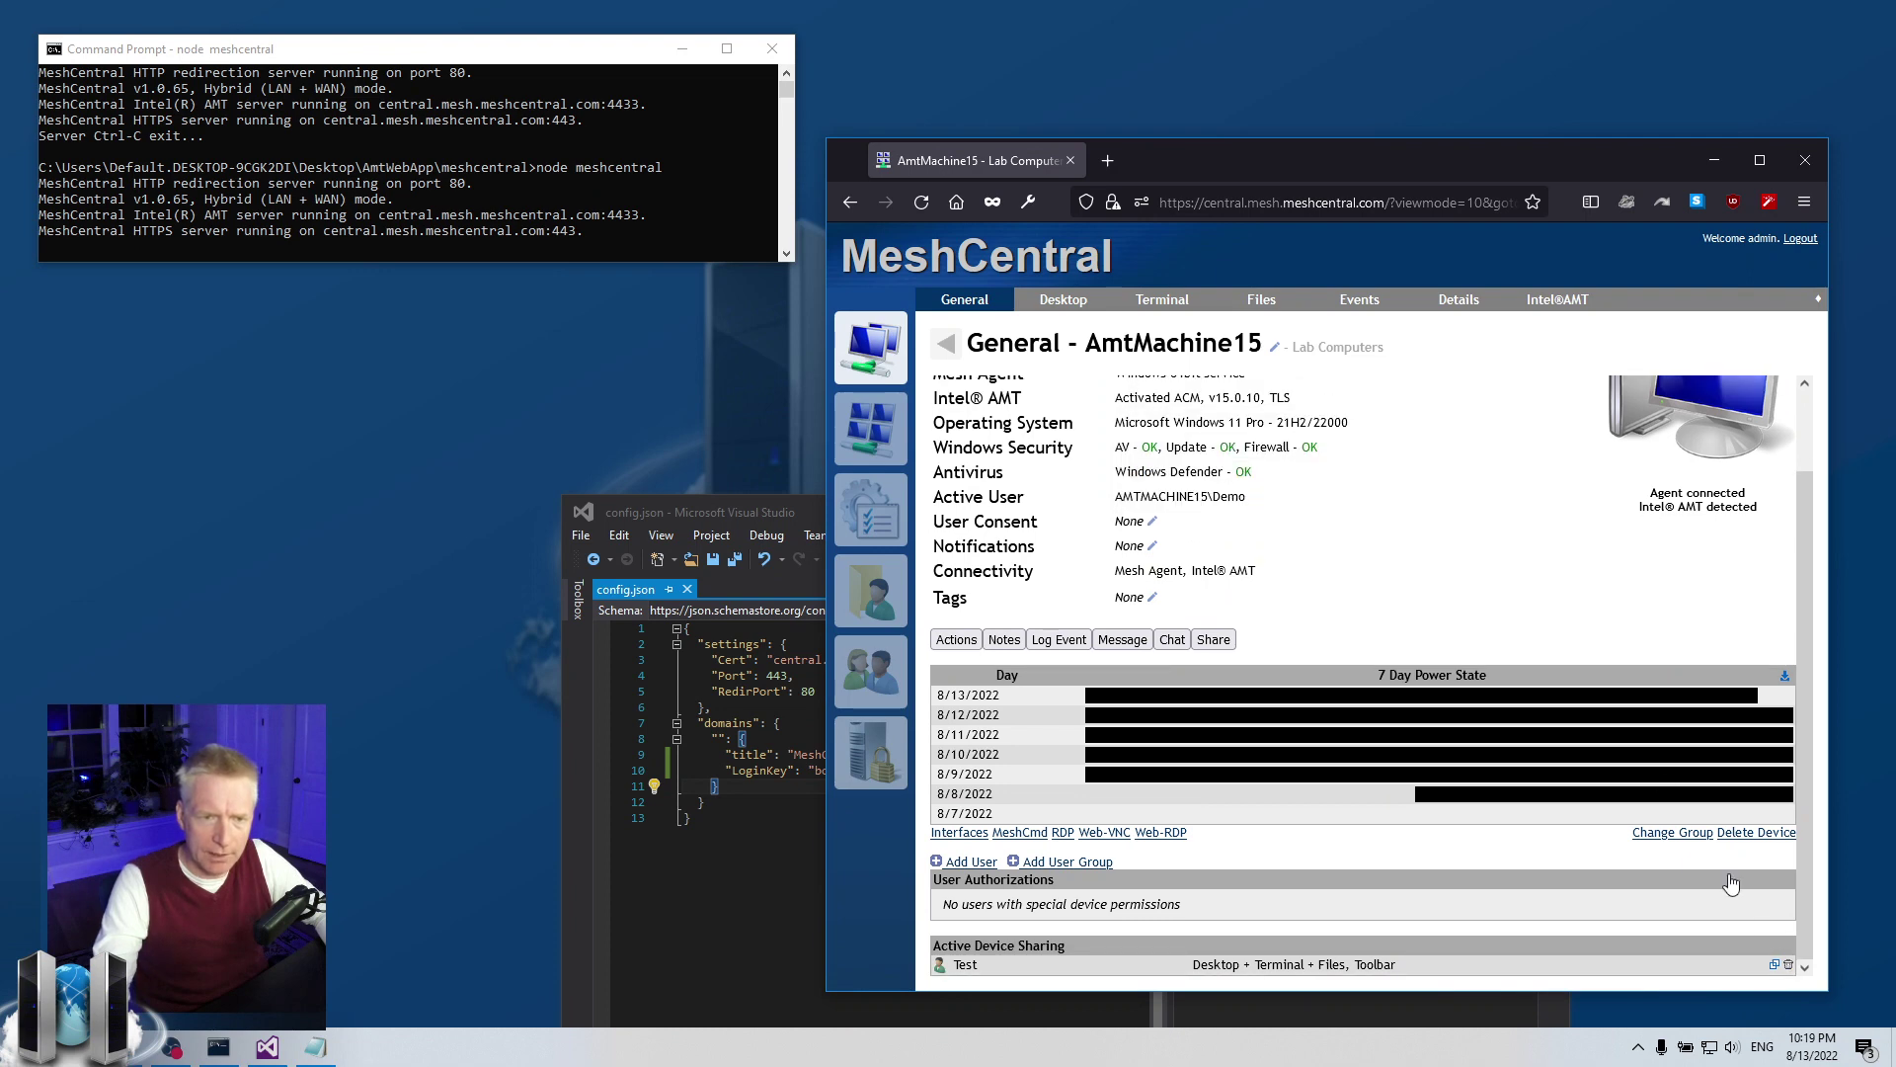
pyautogui.click(1788, 965)
pyautogui.click(1379, 471)
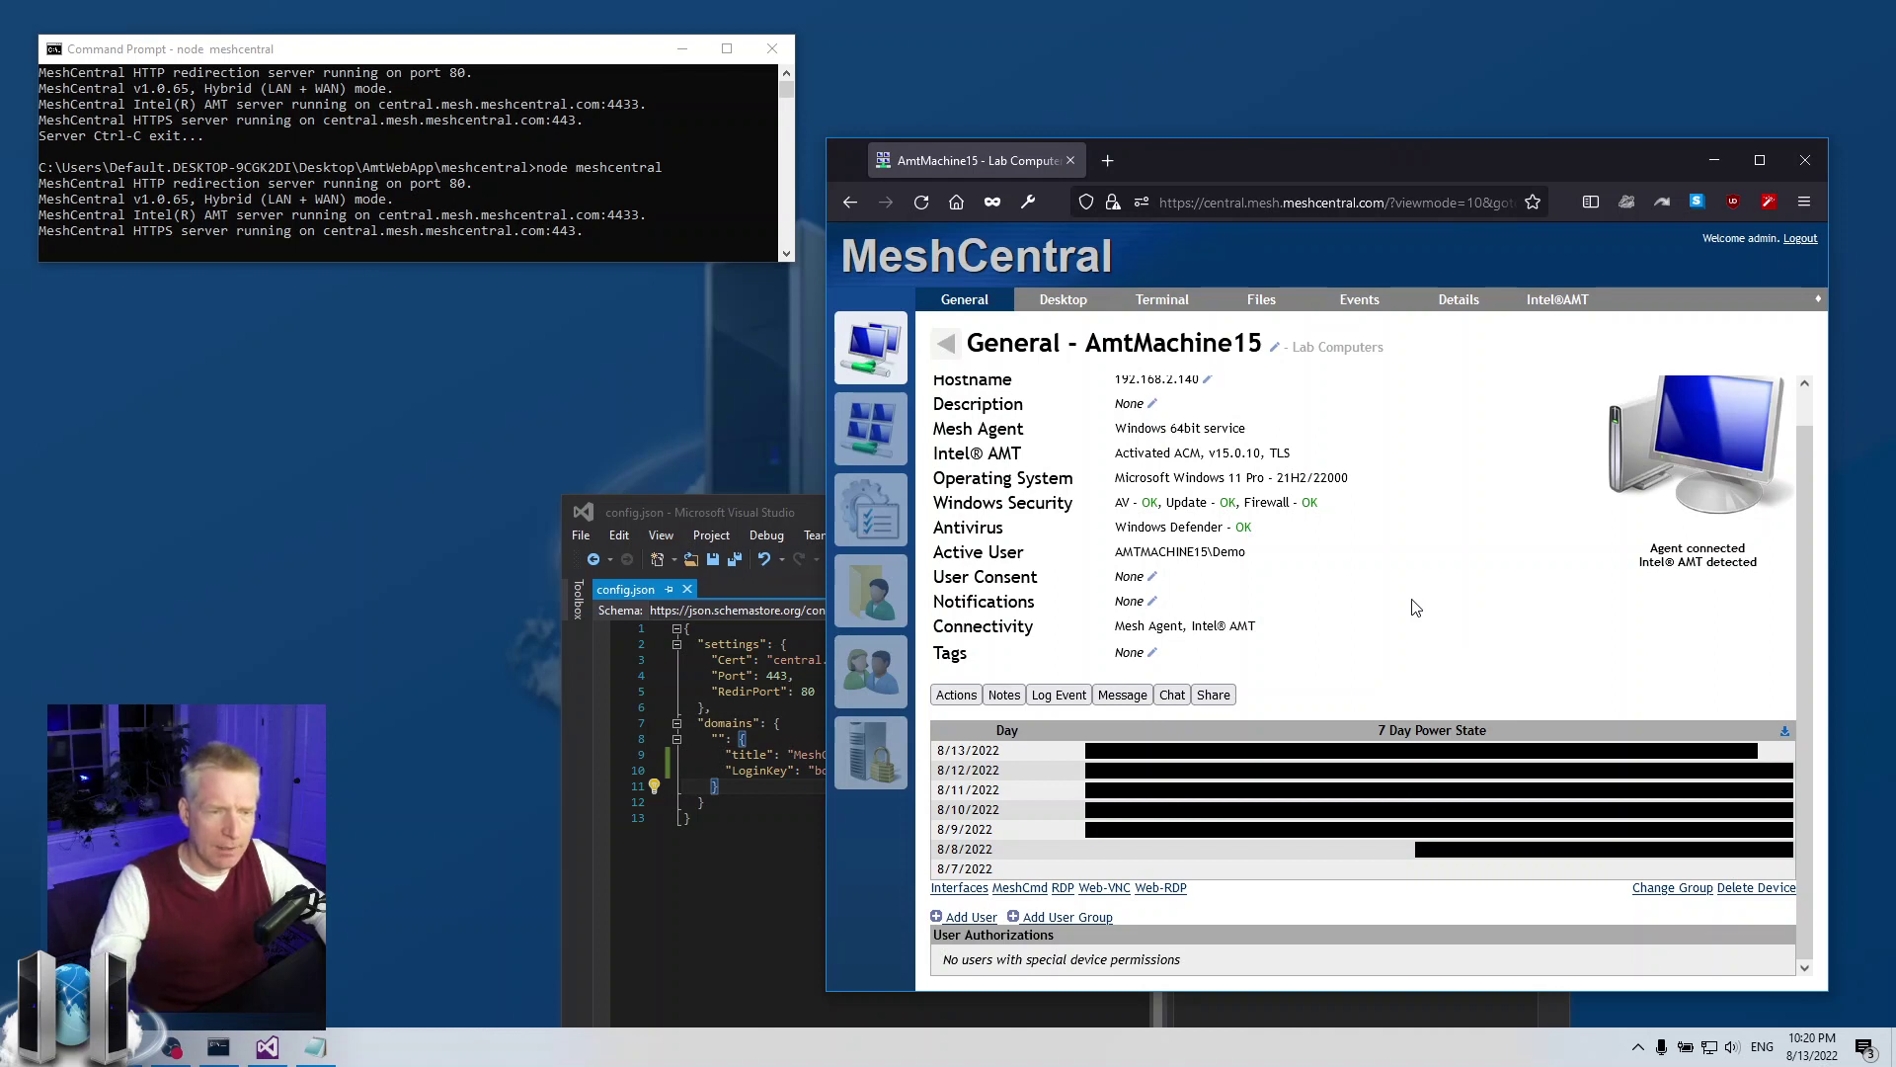
# Open a chat session with the device, read through its URL, then close the chat tab
pyautogui.click(1172, 695)
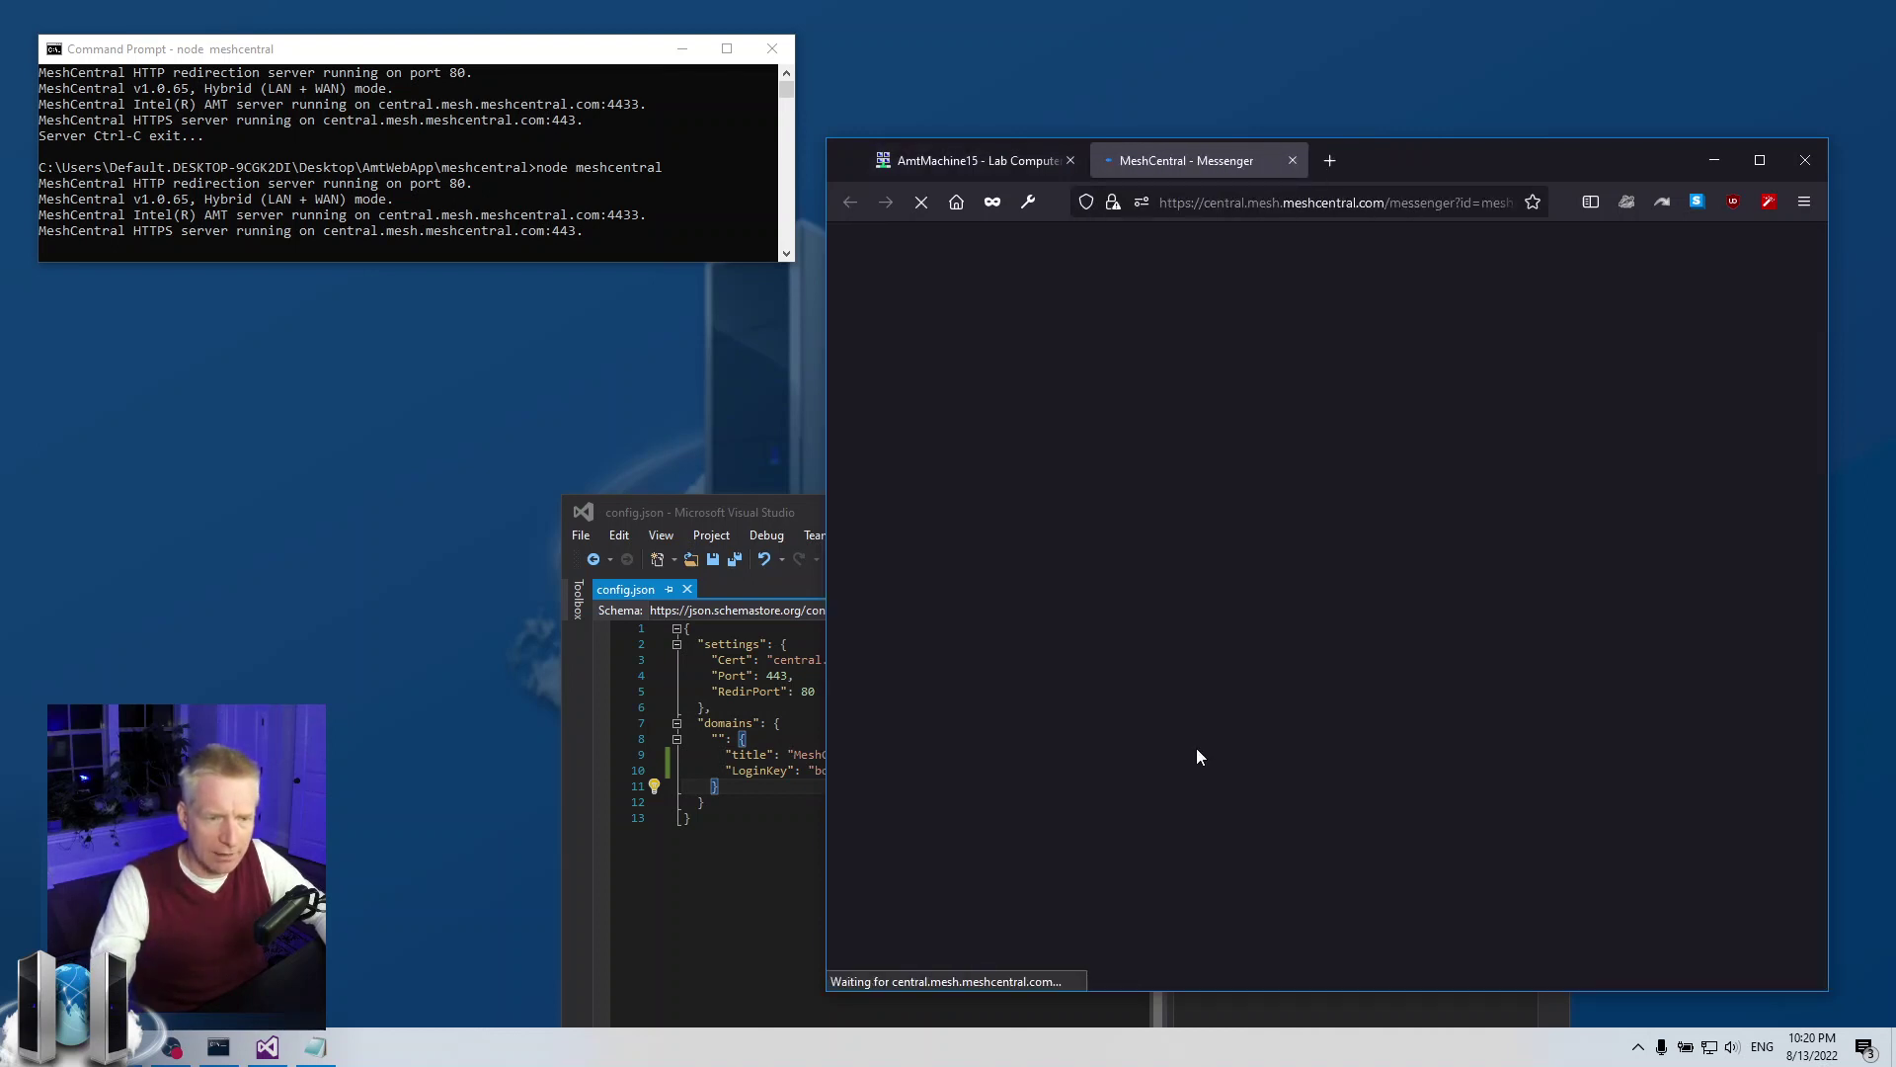
pyautogui.click(1412, 202)
pyautogui.click(1413, 201)
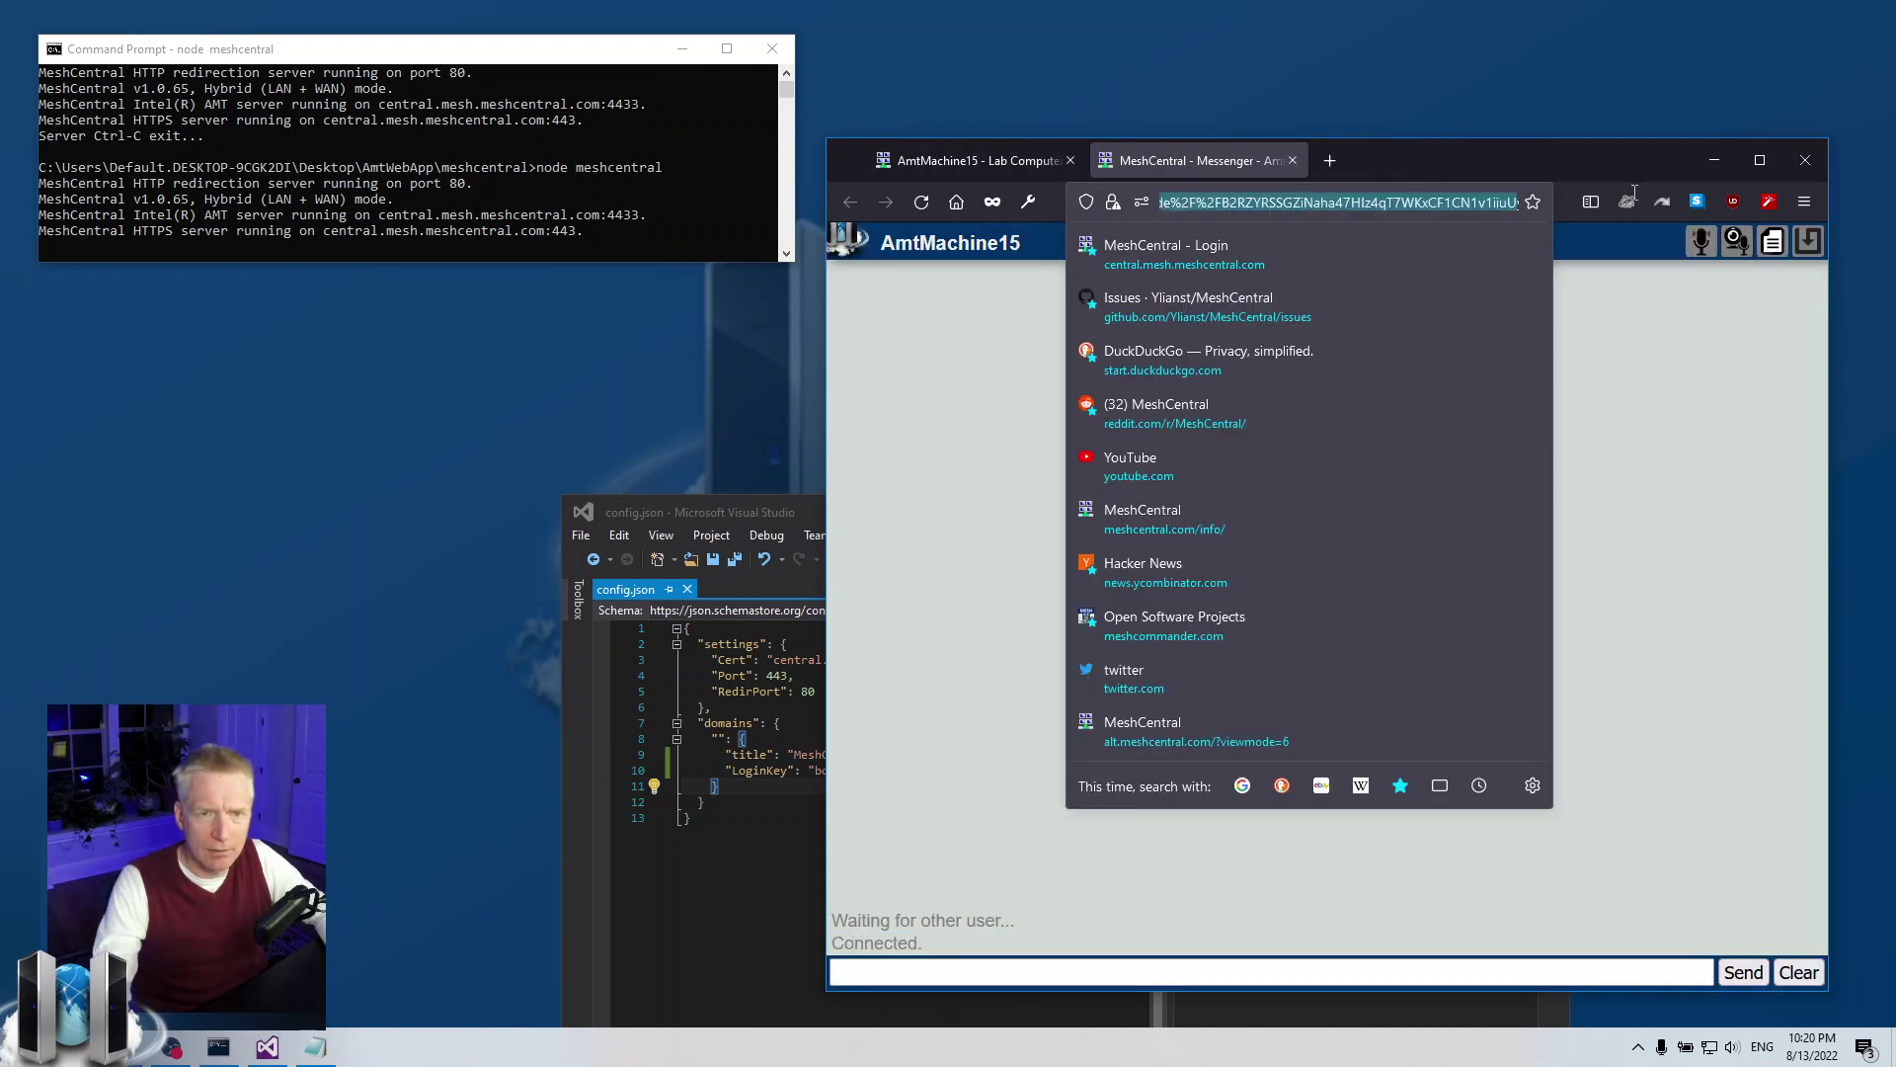
pyautogui.press('End')
pyautogui.click(1373, 202)
pyautogui.press('End')
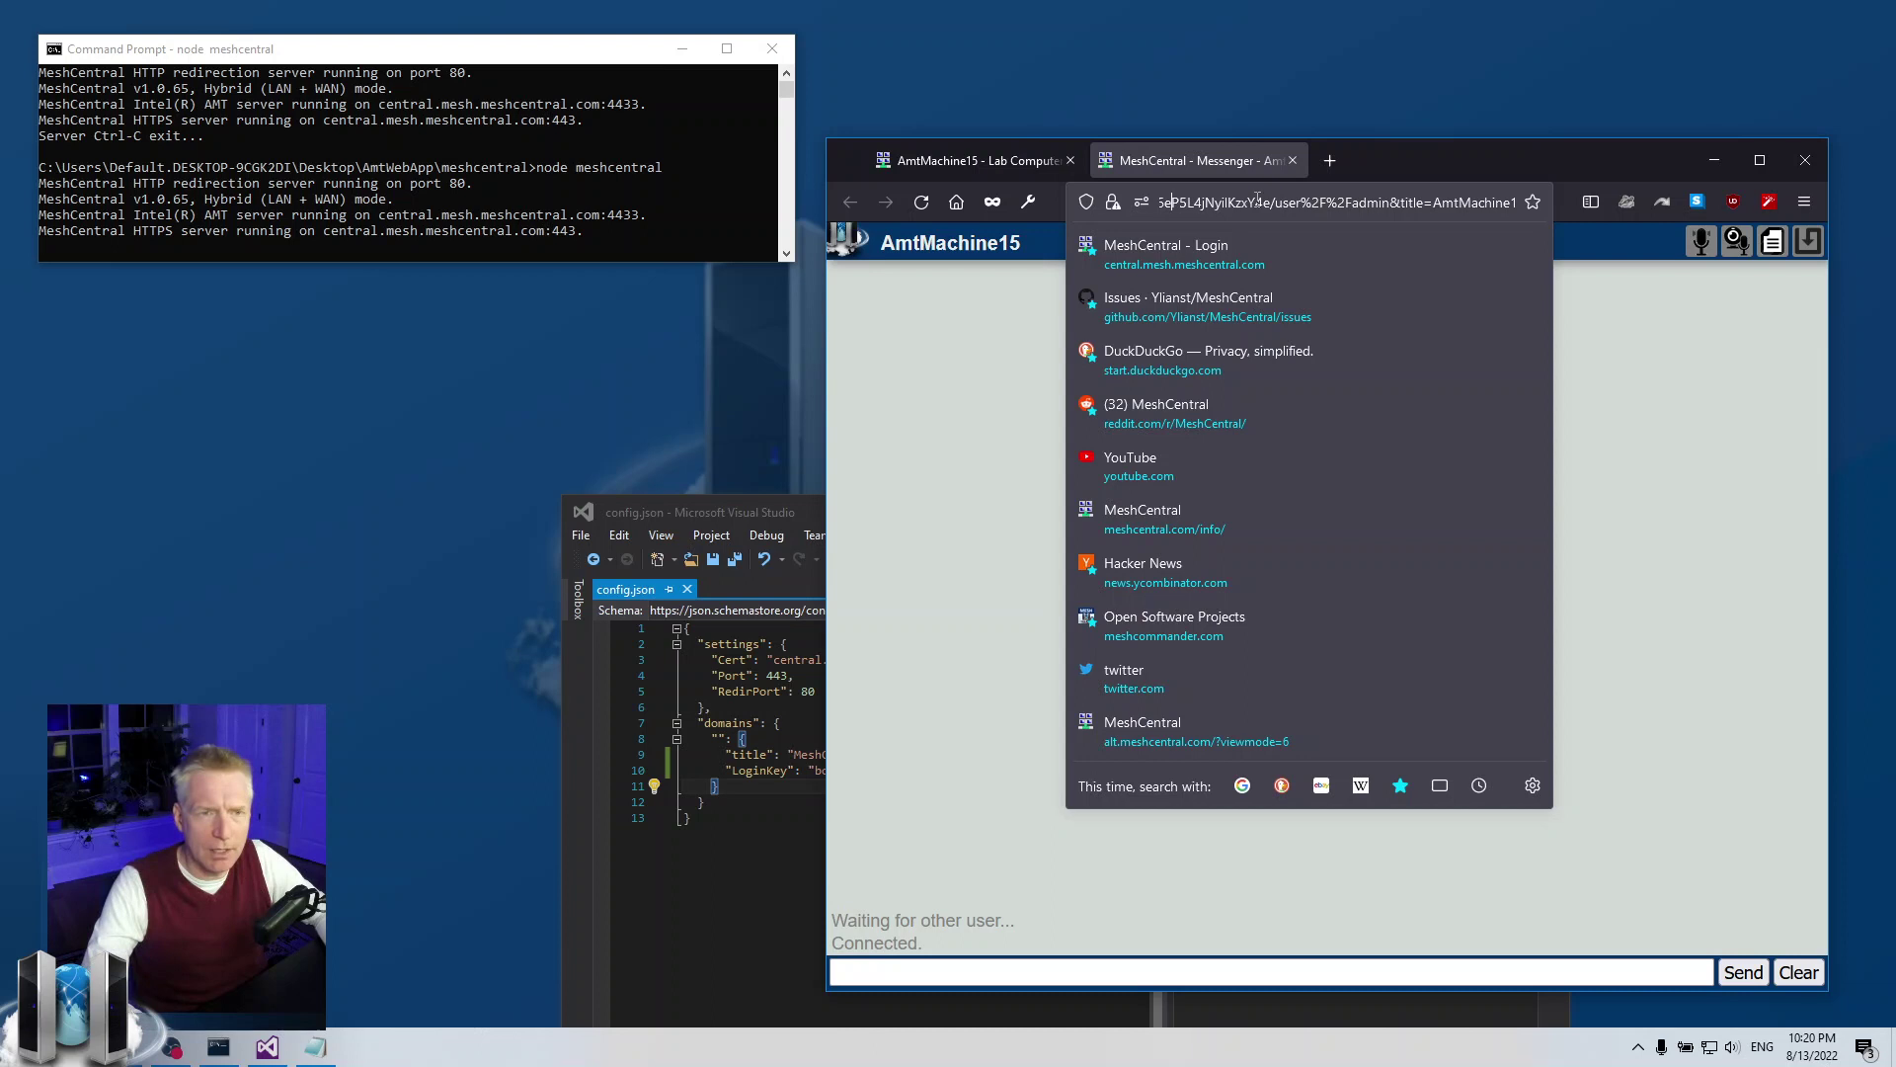
pyautogui.press('Left')
pyautogui.press('Left')
pyautogui.press('Left')
pyautogui.press('Left')
pyautogui.press('Left')
pyautogui.press('Left')
pyautogui.press('Left')
pyautogui.press('Left')
pyautogui.press('Left')
pyautogui.press('Left')
pyautogui.press('Left')
pyautogui.press('Left')
pyautogui.press('Left')
pyautogui.press('Left')
pyautogui.press('Left')
pyautogui.press('Left')
pyautogui.press('Left')
pyautogui.press('Left')
pyautogui.press('Left')
pyautogui.press('Left')
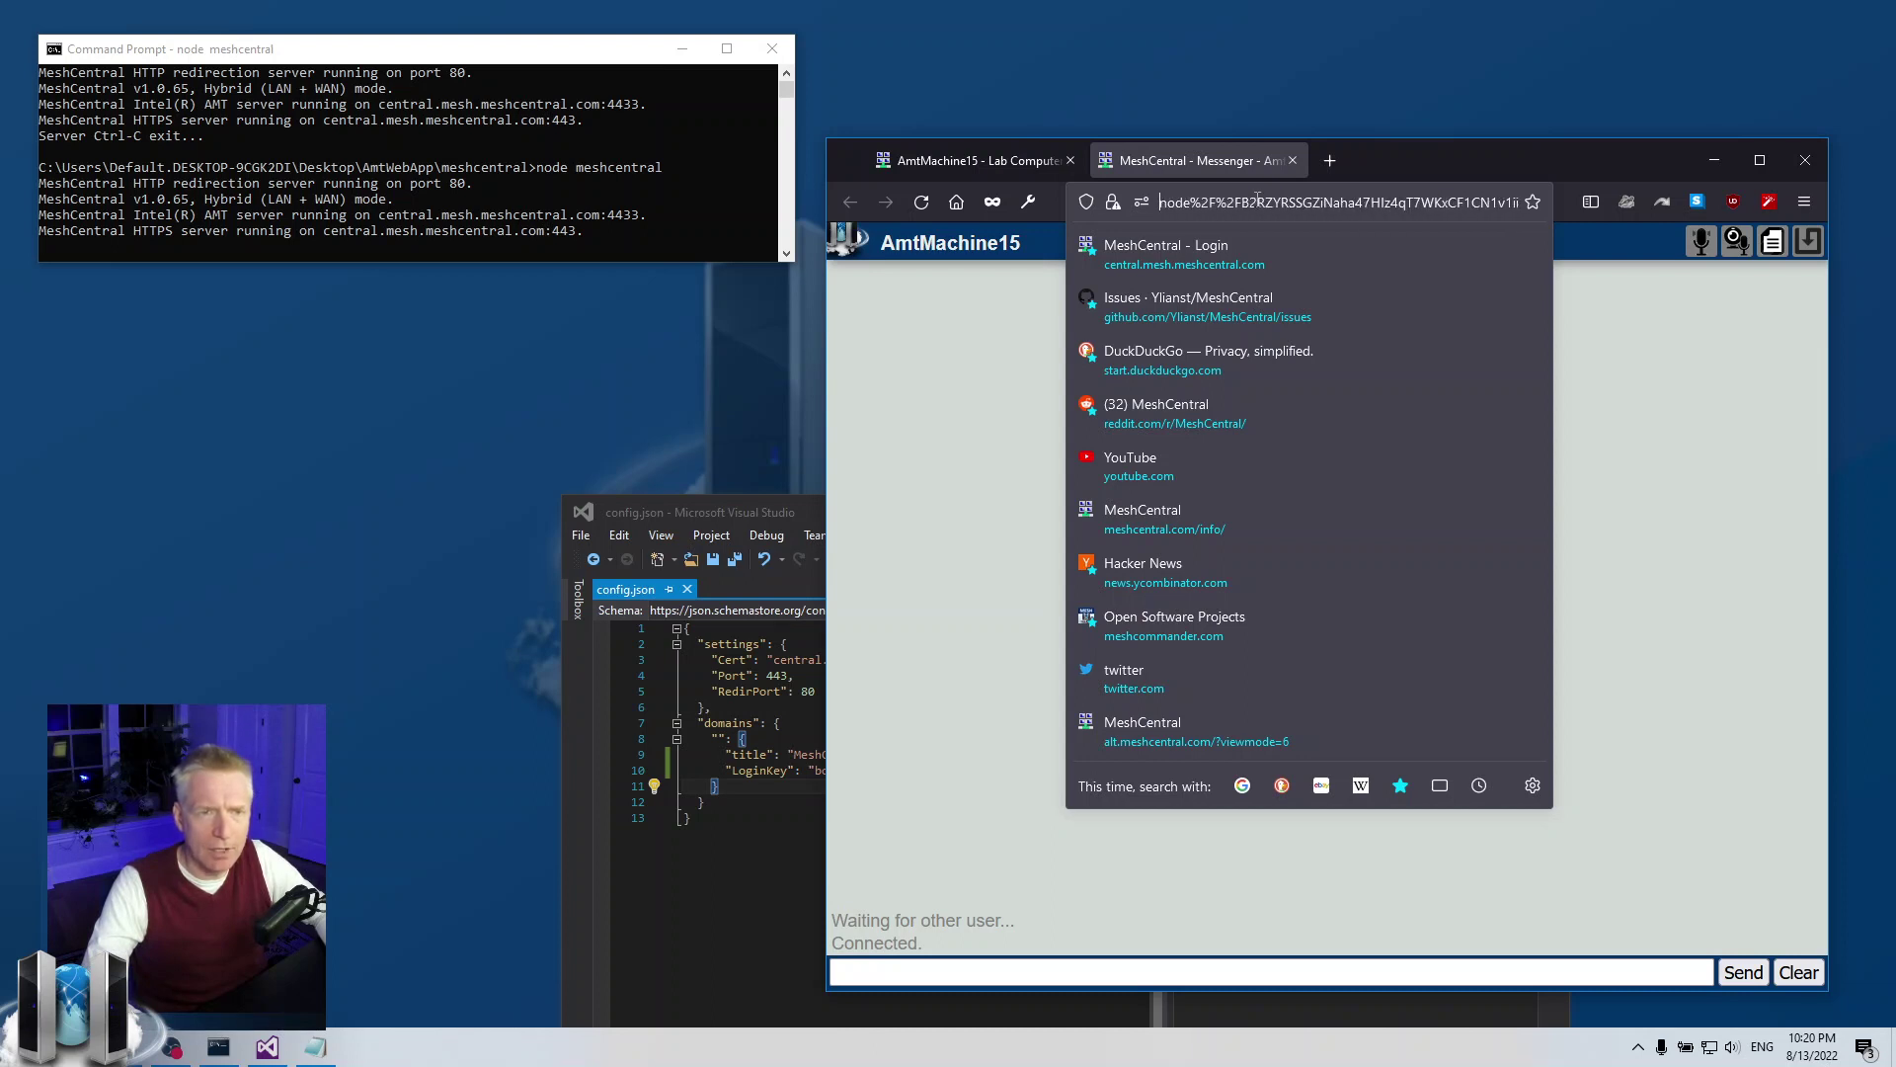
pyautogui.press('Left')
pyautogui.press('Left')
pyautogui.press('Left')
pyautogui.press('Left')
pyautogui.press('Left')
pyautogui.press('Left')
pyautogui.press('Left')
pyautogui.press('Left')
pyautogui.press('Left')
pyautogui.press('Left')
pyautogui.press('Left')
pyautogui.press('Left')
pyautogui.press('Left')
pyautogui.press('Left')
pyautogui.press('Left')
pyautogui.press('Left')
pyautogui.press('Left')
pyautogui.press('Left')
pyautogui.press('Left')
pyautogui.press('Left')
pyautogui.press('Left')
pyautogui.press('Left')
pyautogui.press('Left')
pyautogui.press('Left')
pyautogui.press('Left')
pyautogui.press('Left')
pyautogui.press('Left')
pyautogui.press('Left')
pyautogui.press('Left')
pyautogui.press('Left')
pyautogui.press('Left')
pyautogui.press('Left')
pyautogui.press('Left')
pyautogui.press('Left')
pyautogui.press('Left')
pyautogui.press('Left')
pyautogui.press('Left')
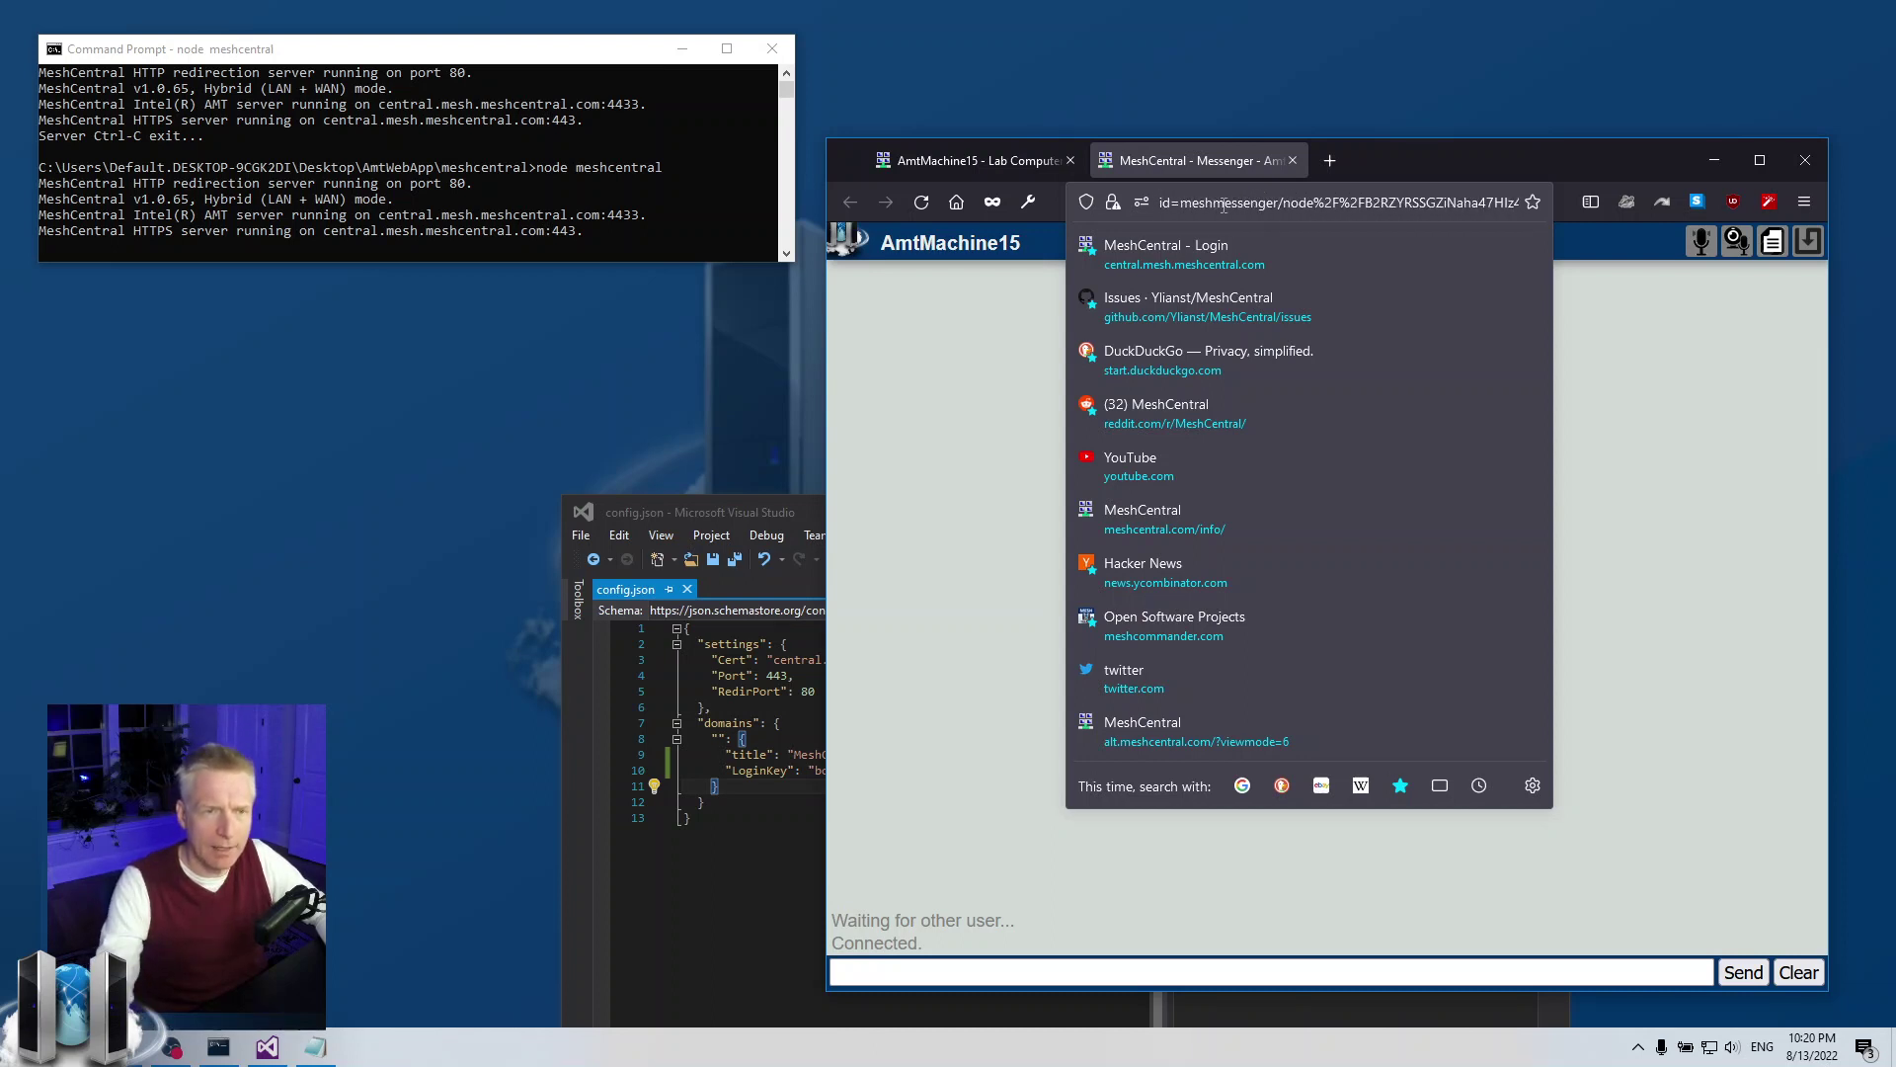
pyautogui.click(1632, 492)
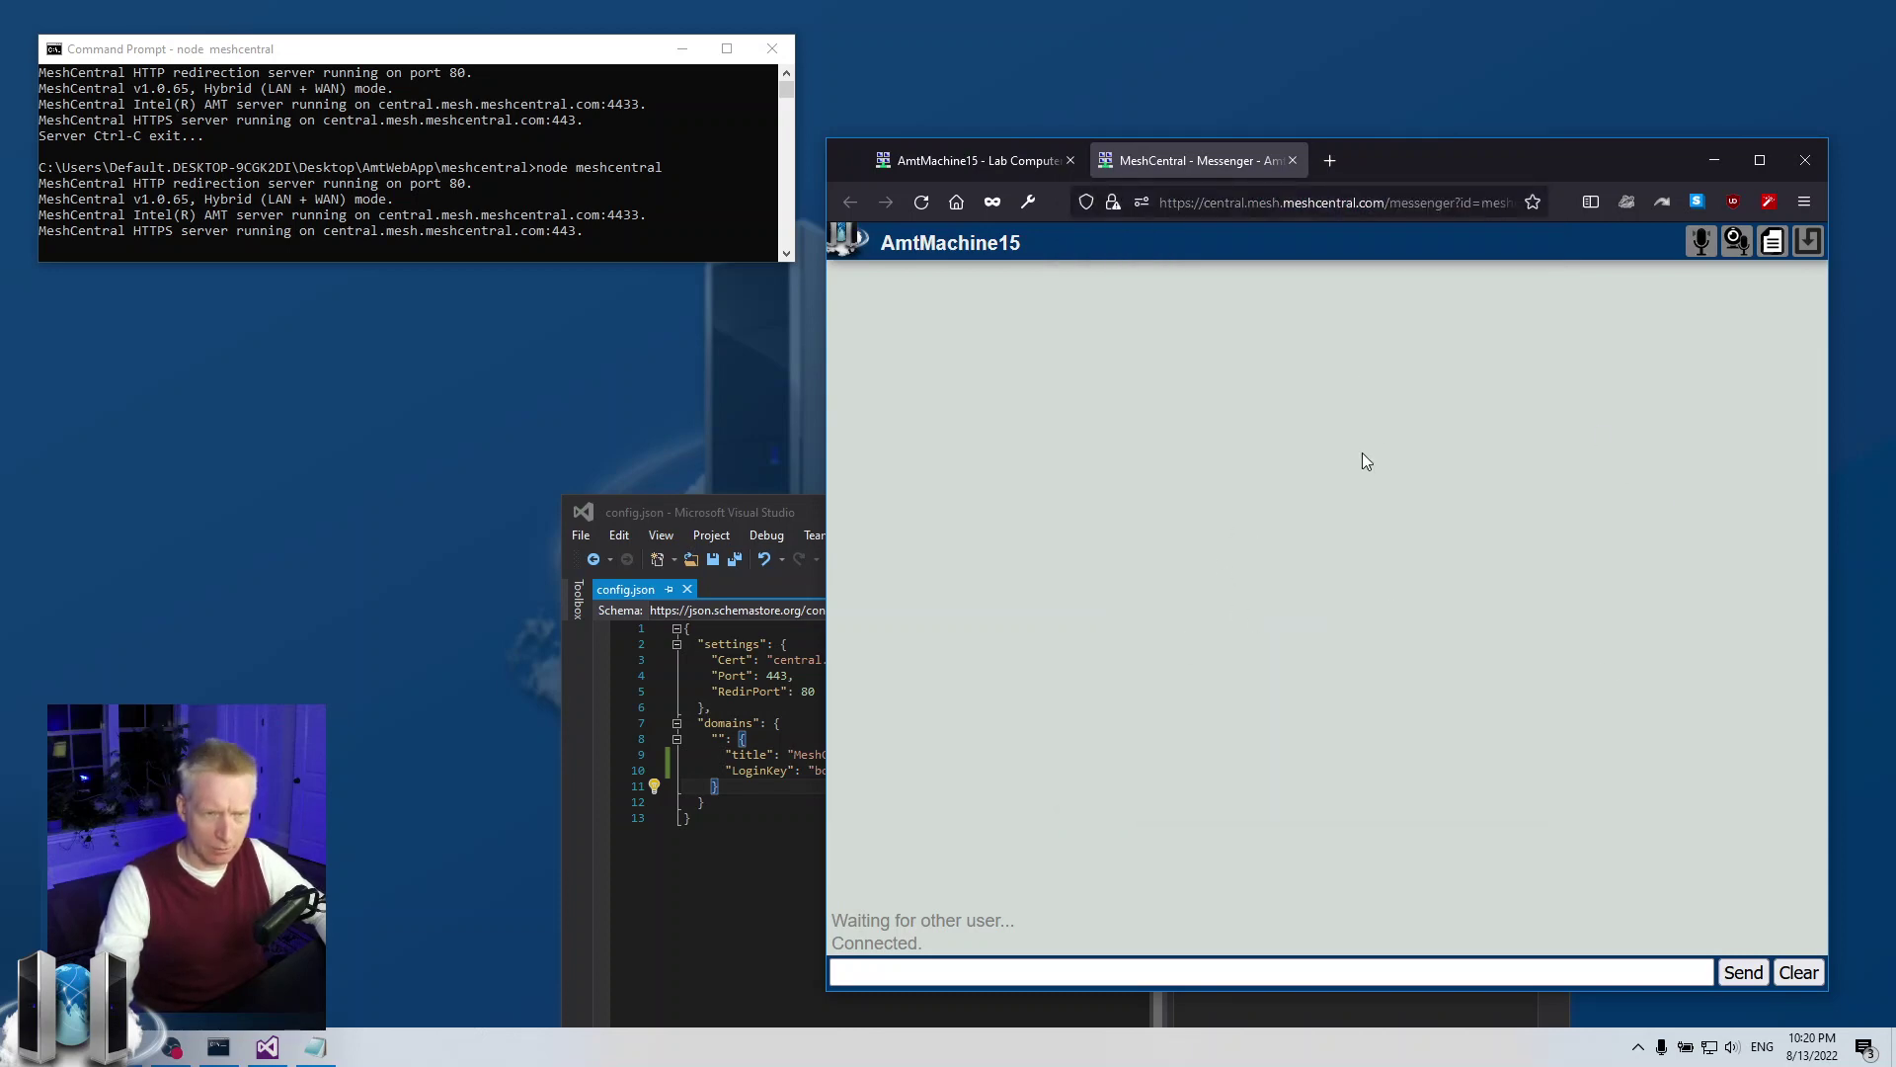
pyautogui.click(1298, 162)
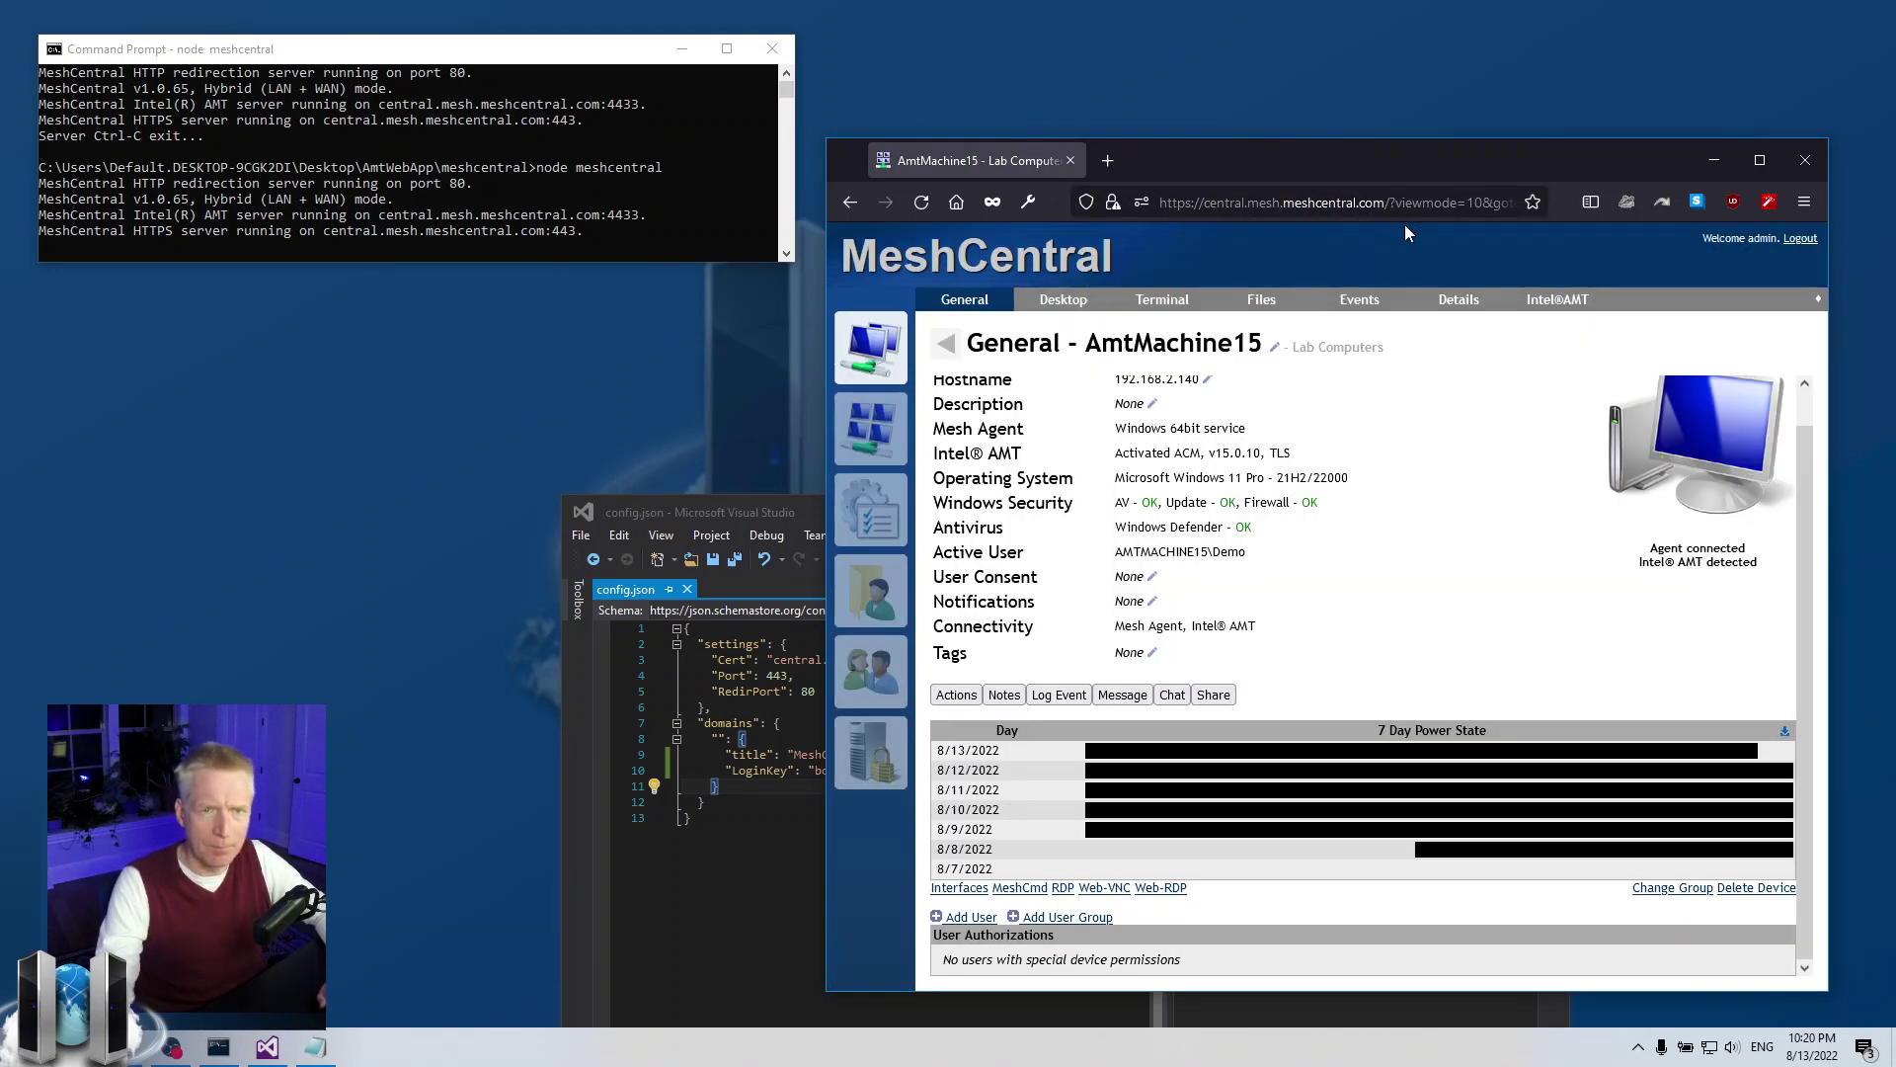
pyautogui.click(1465, 194)
pyautogui.hotkey('ctrl', 'v')
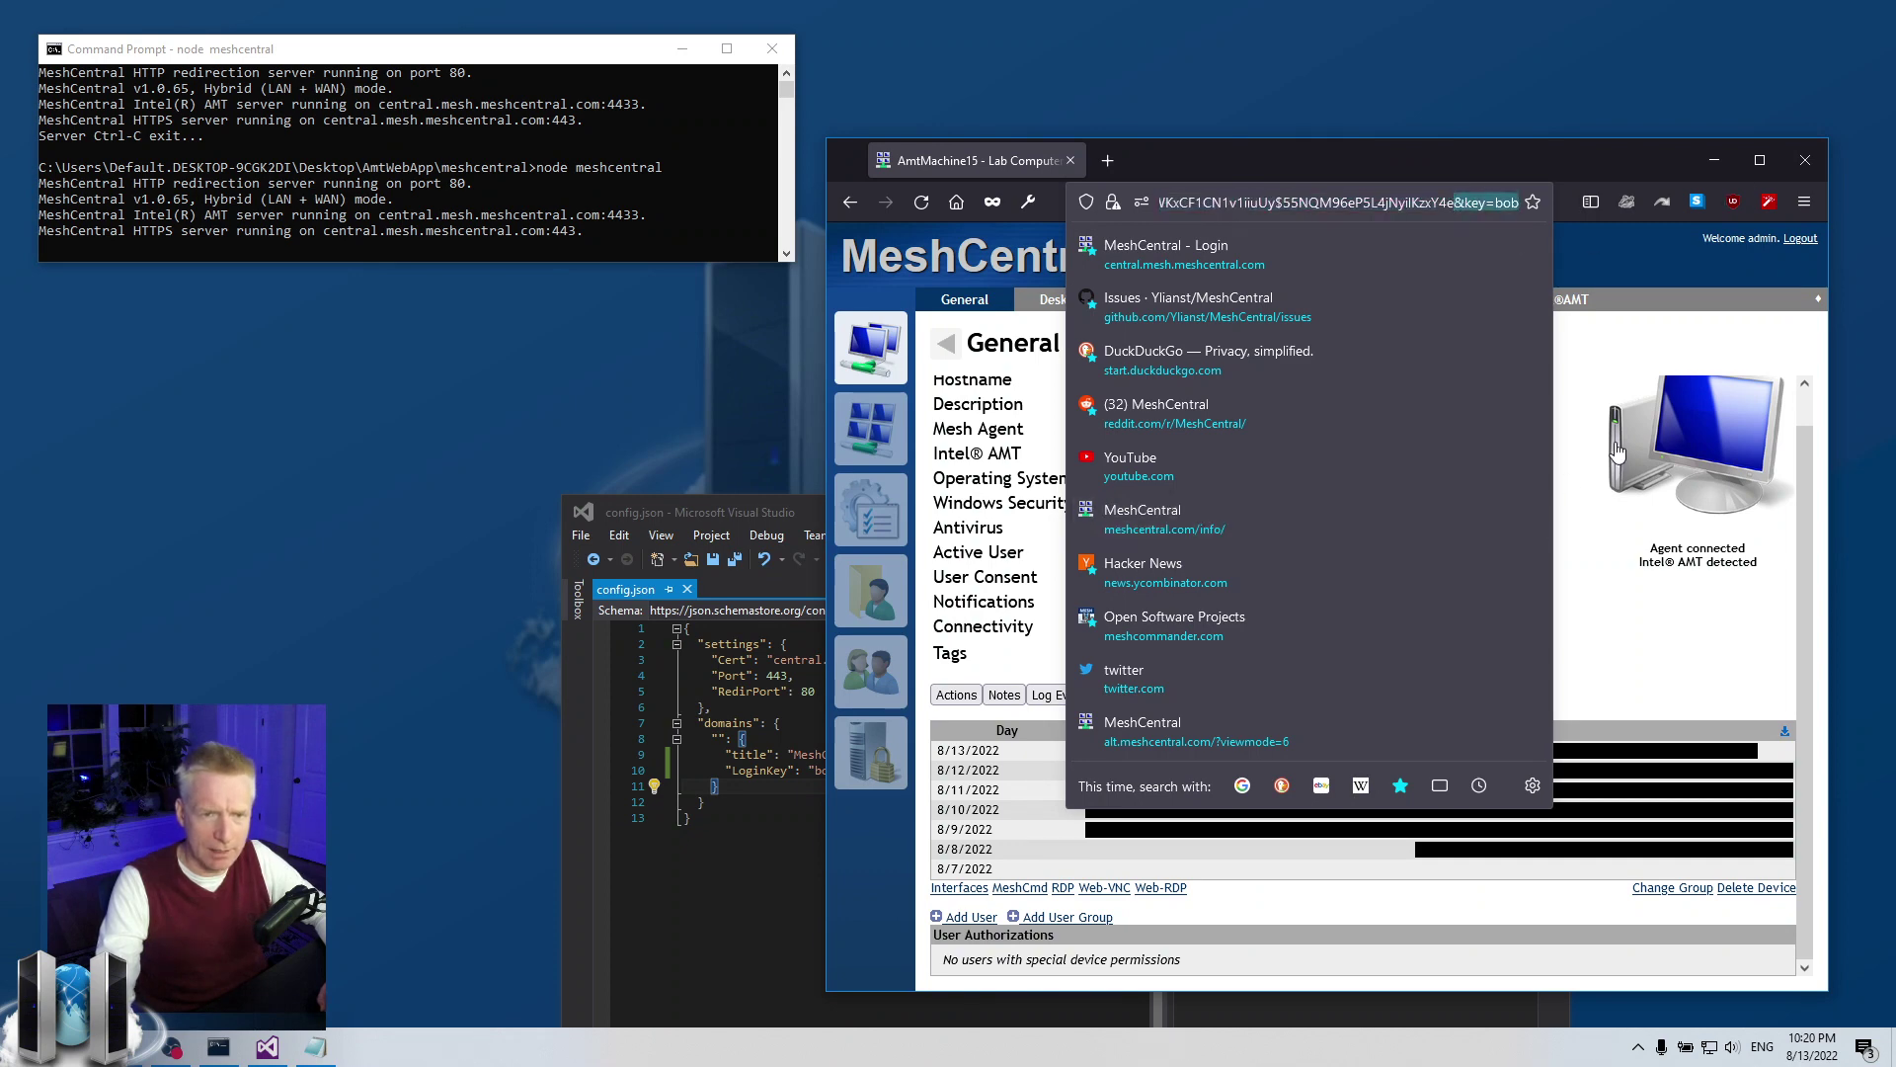
pyautogui.press('Return')
pyautogui.click(1800, 239)
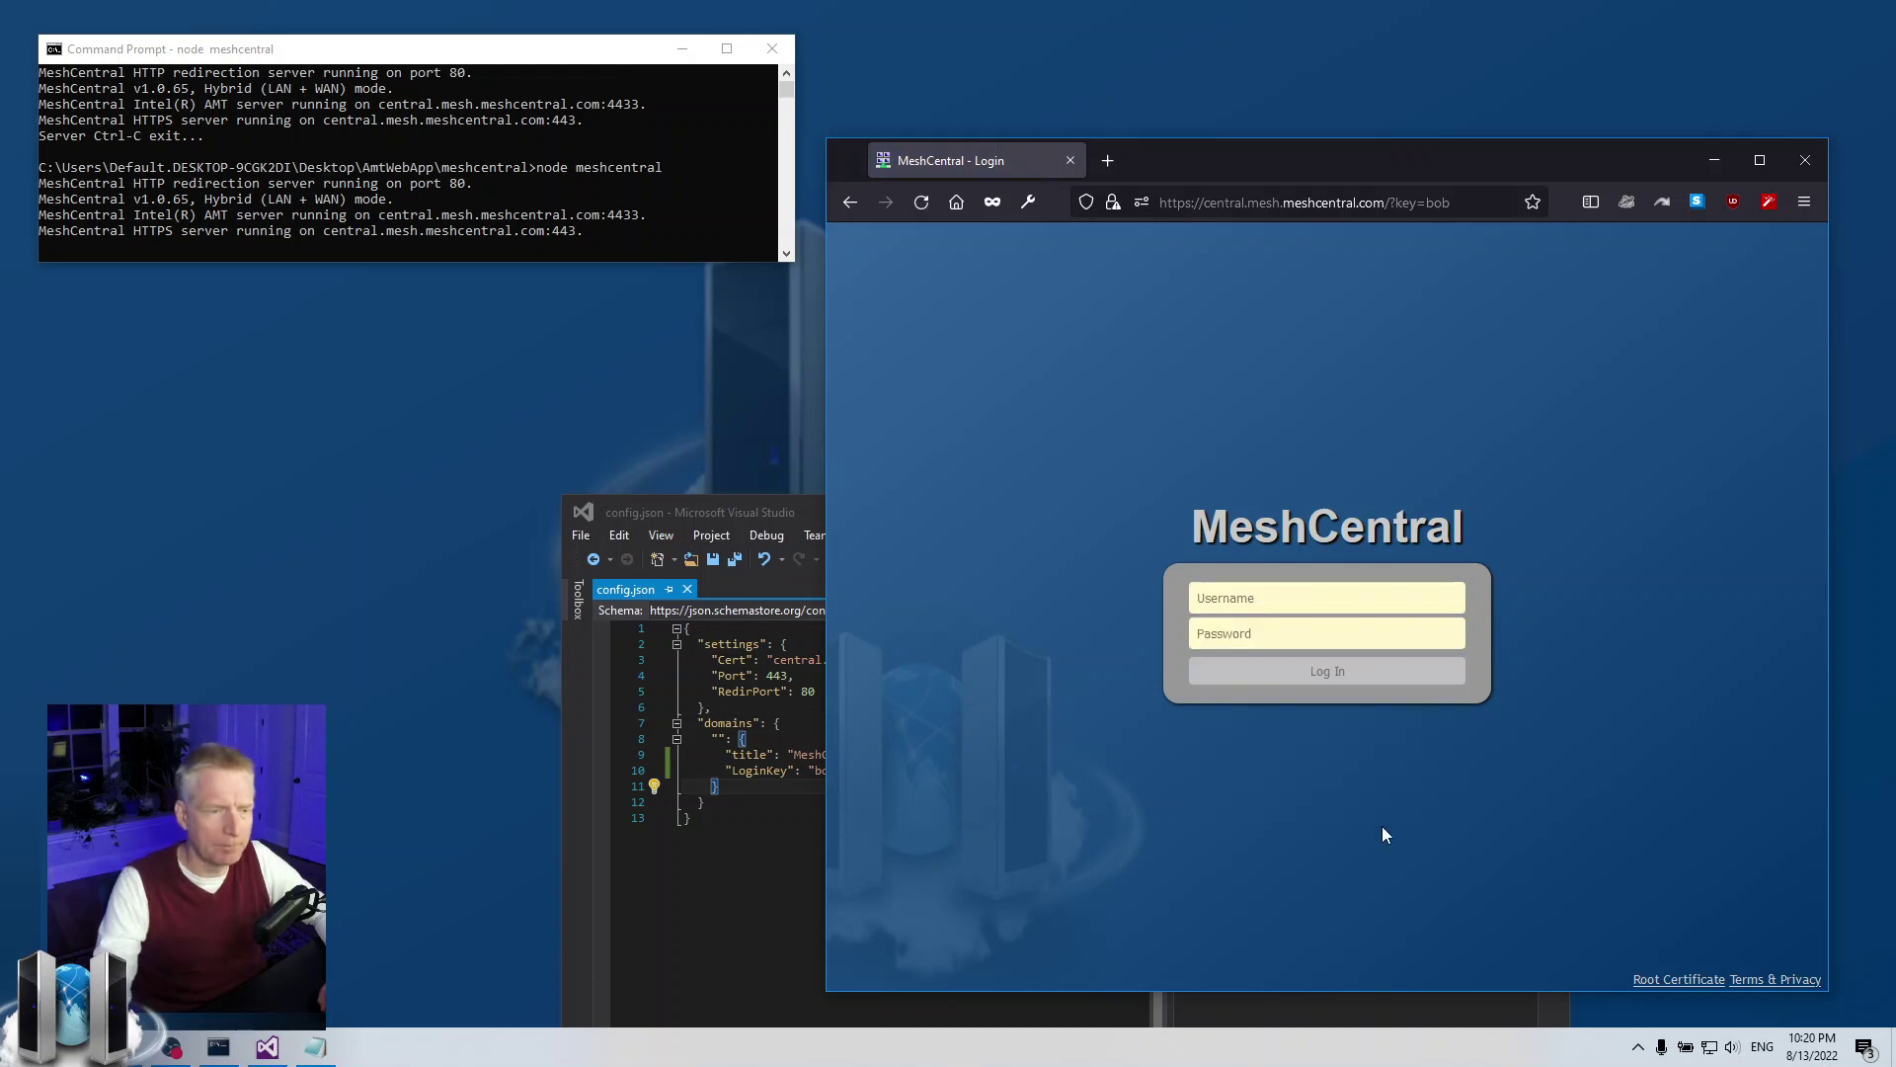
pyautogui.click(774, 868)
pyautogui.moveTo(992, 520); pyautogui.dragTo(737, 455)
pyautogui.click(582, 708)
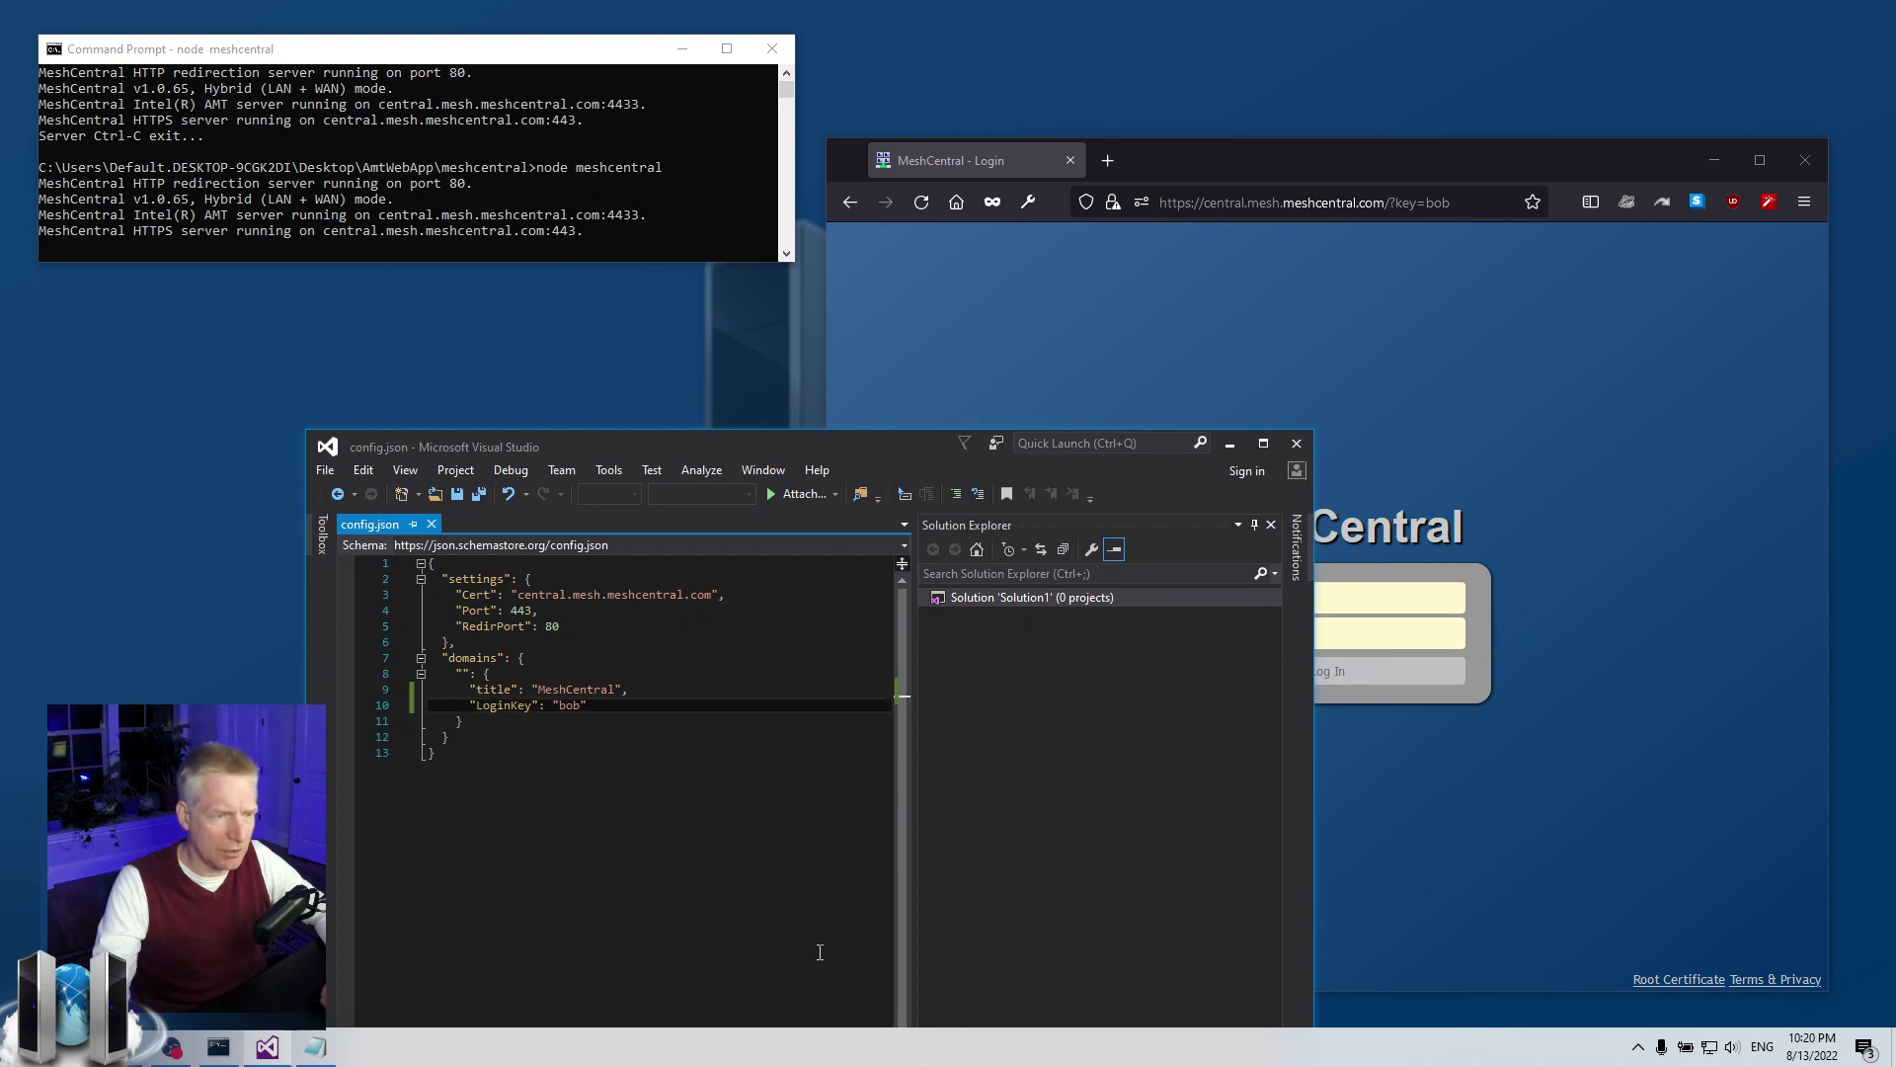
pyautogui.write('2')
pyautogui.hotkey('ctrl', 's')
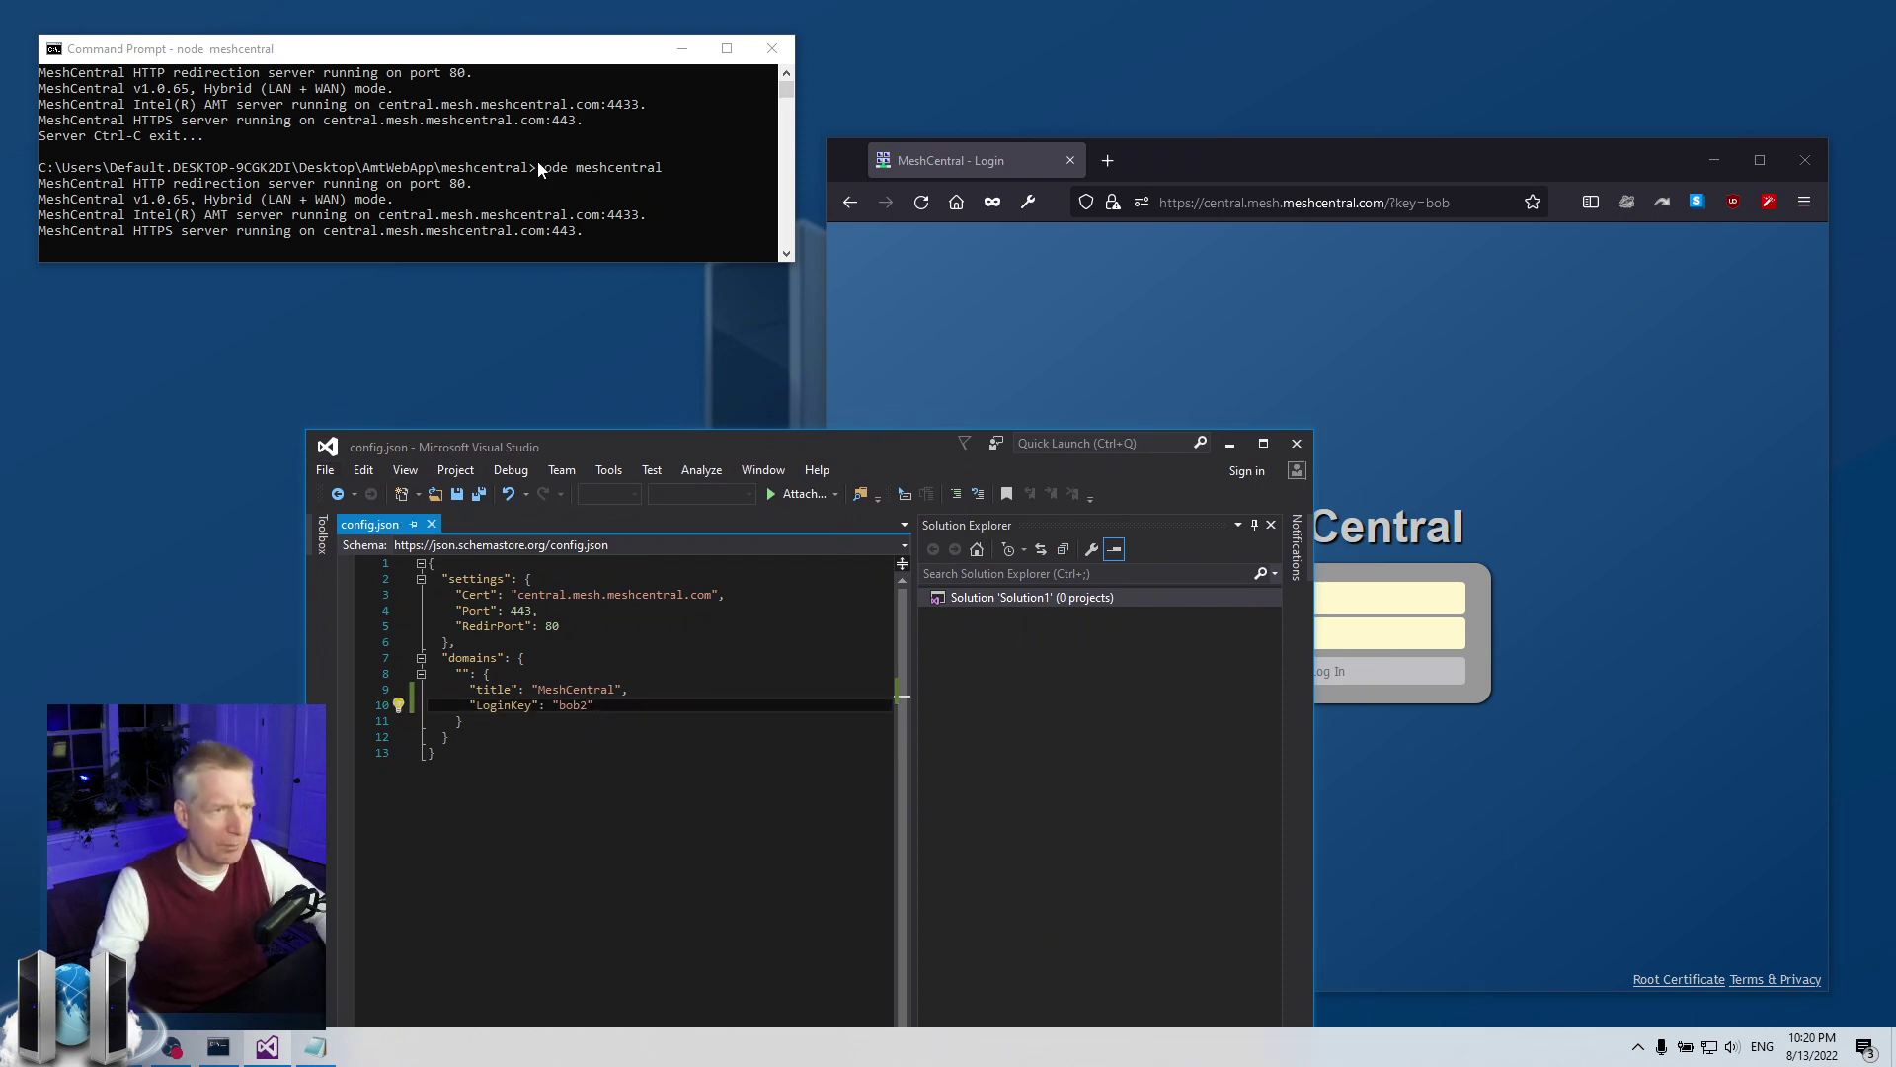
pyautogui.click(514, 139)
pyautogui.hotkey('ctrl', 'c')
pyautogui.press('Up')
pyautogui.press('Return')
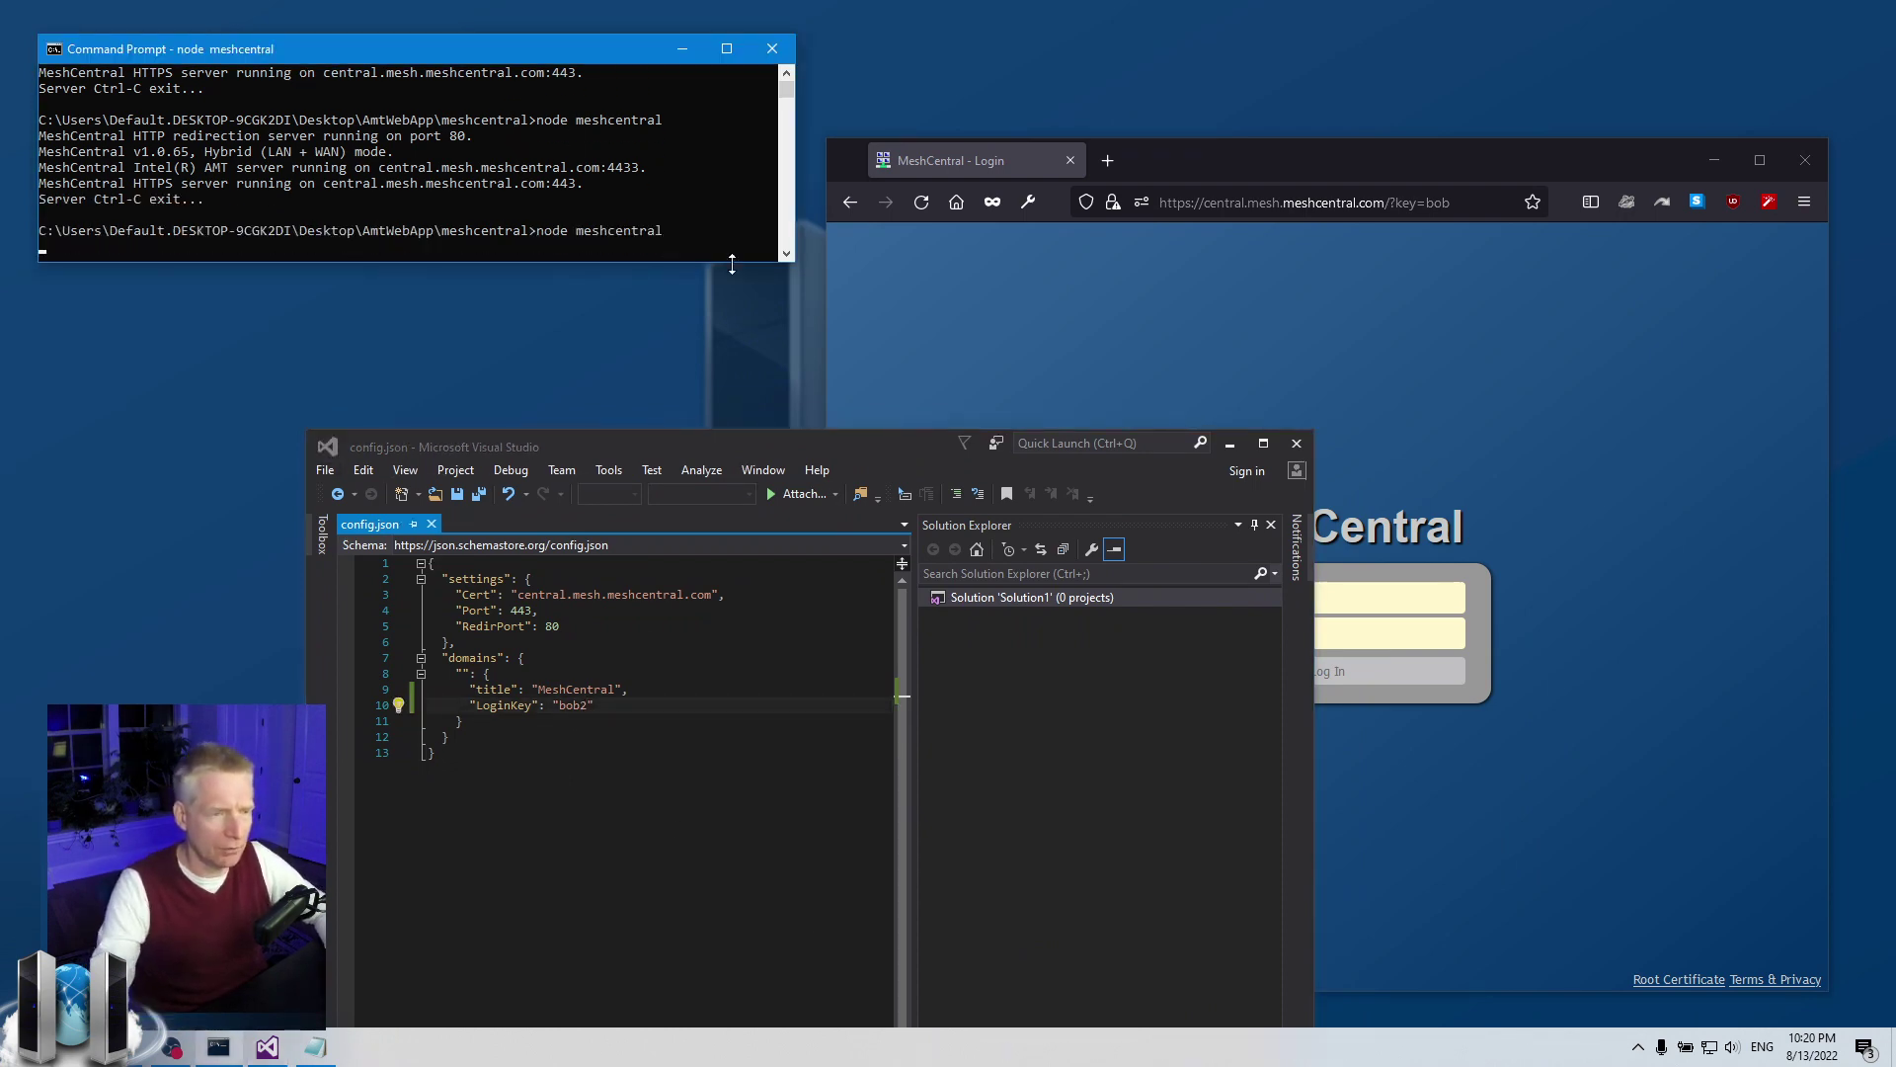
# Reload with the old key bob, then load the login page at ?key=bob2
pyautogui.click(1049, 334)
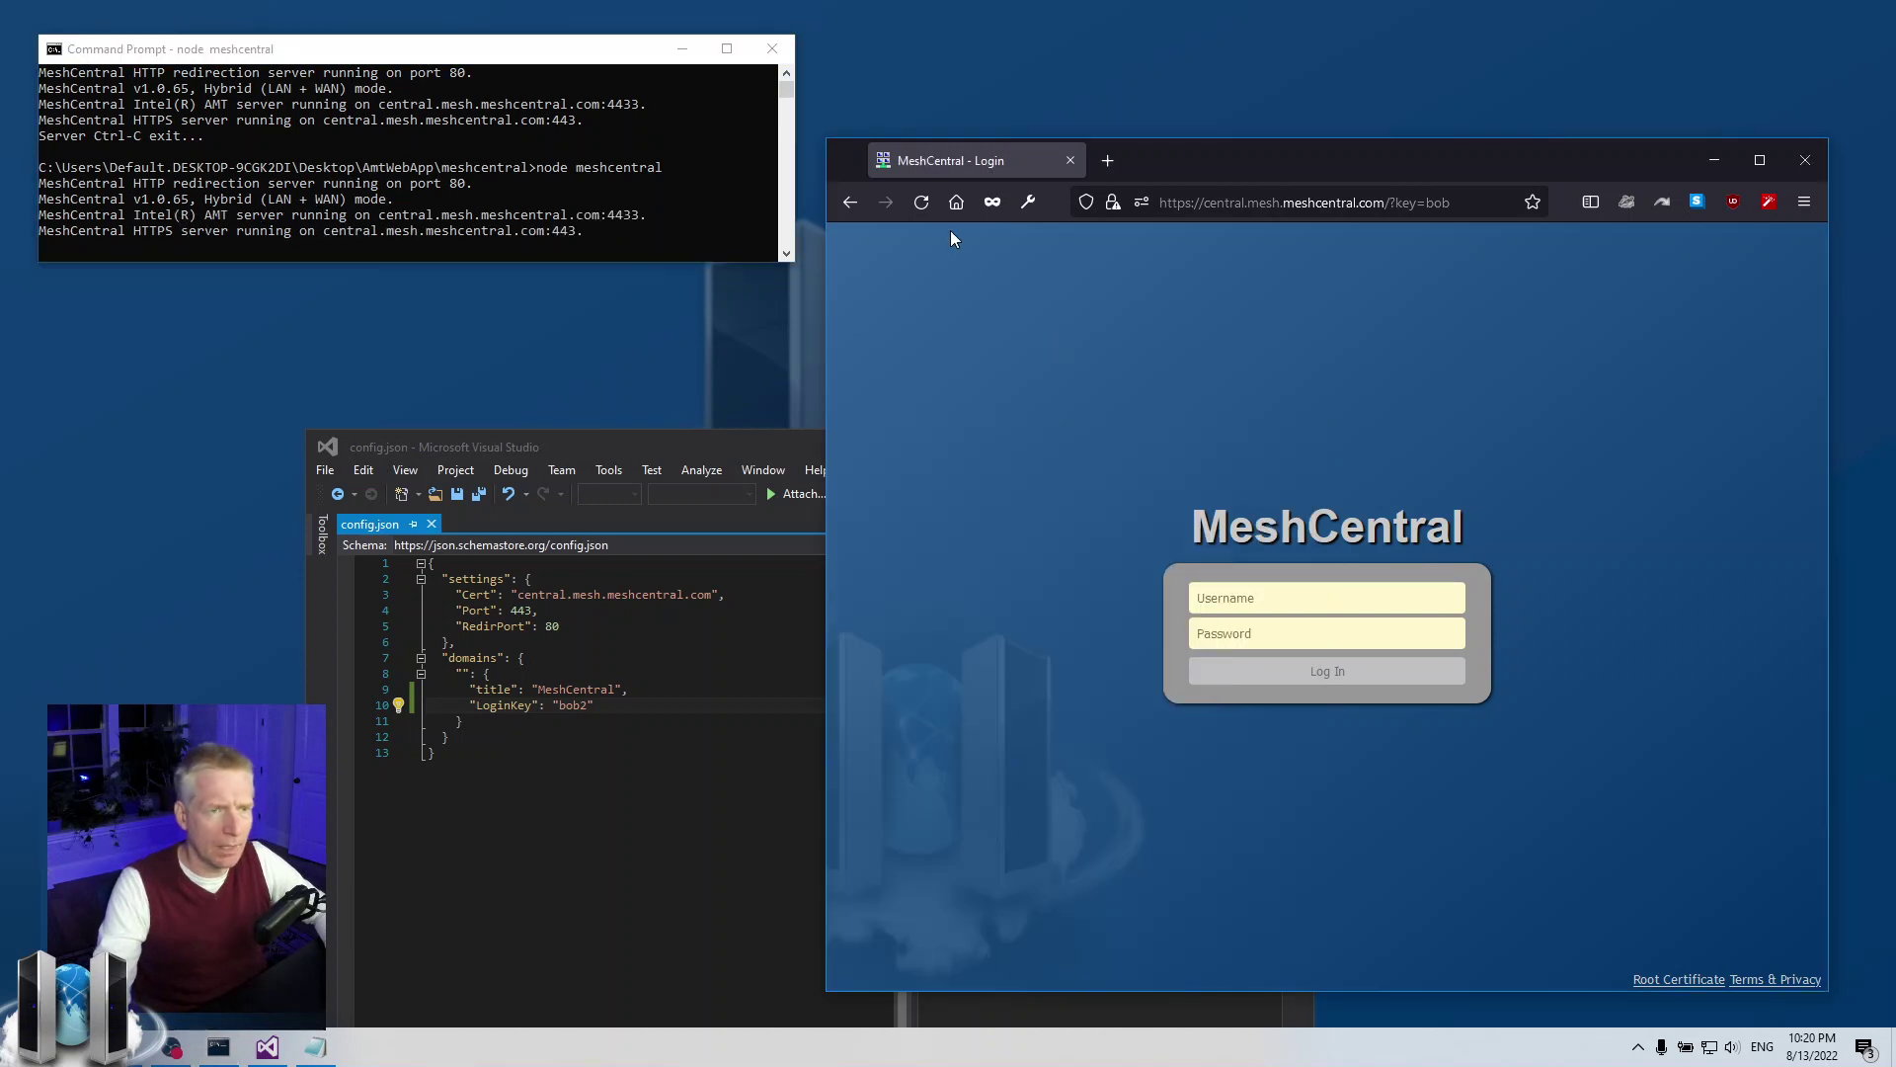
pyautogui.click(923, 203)
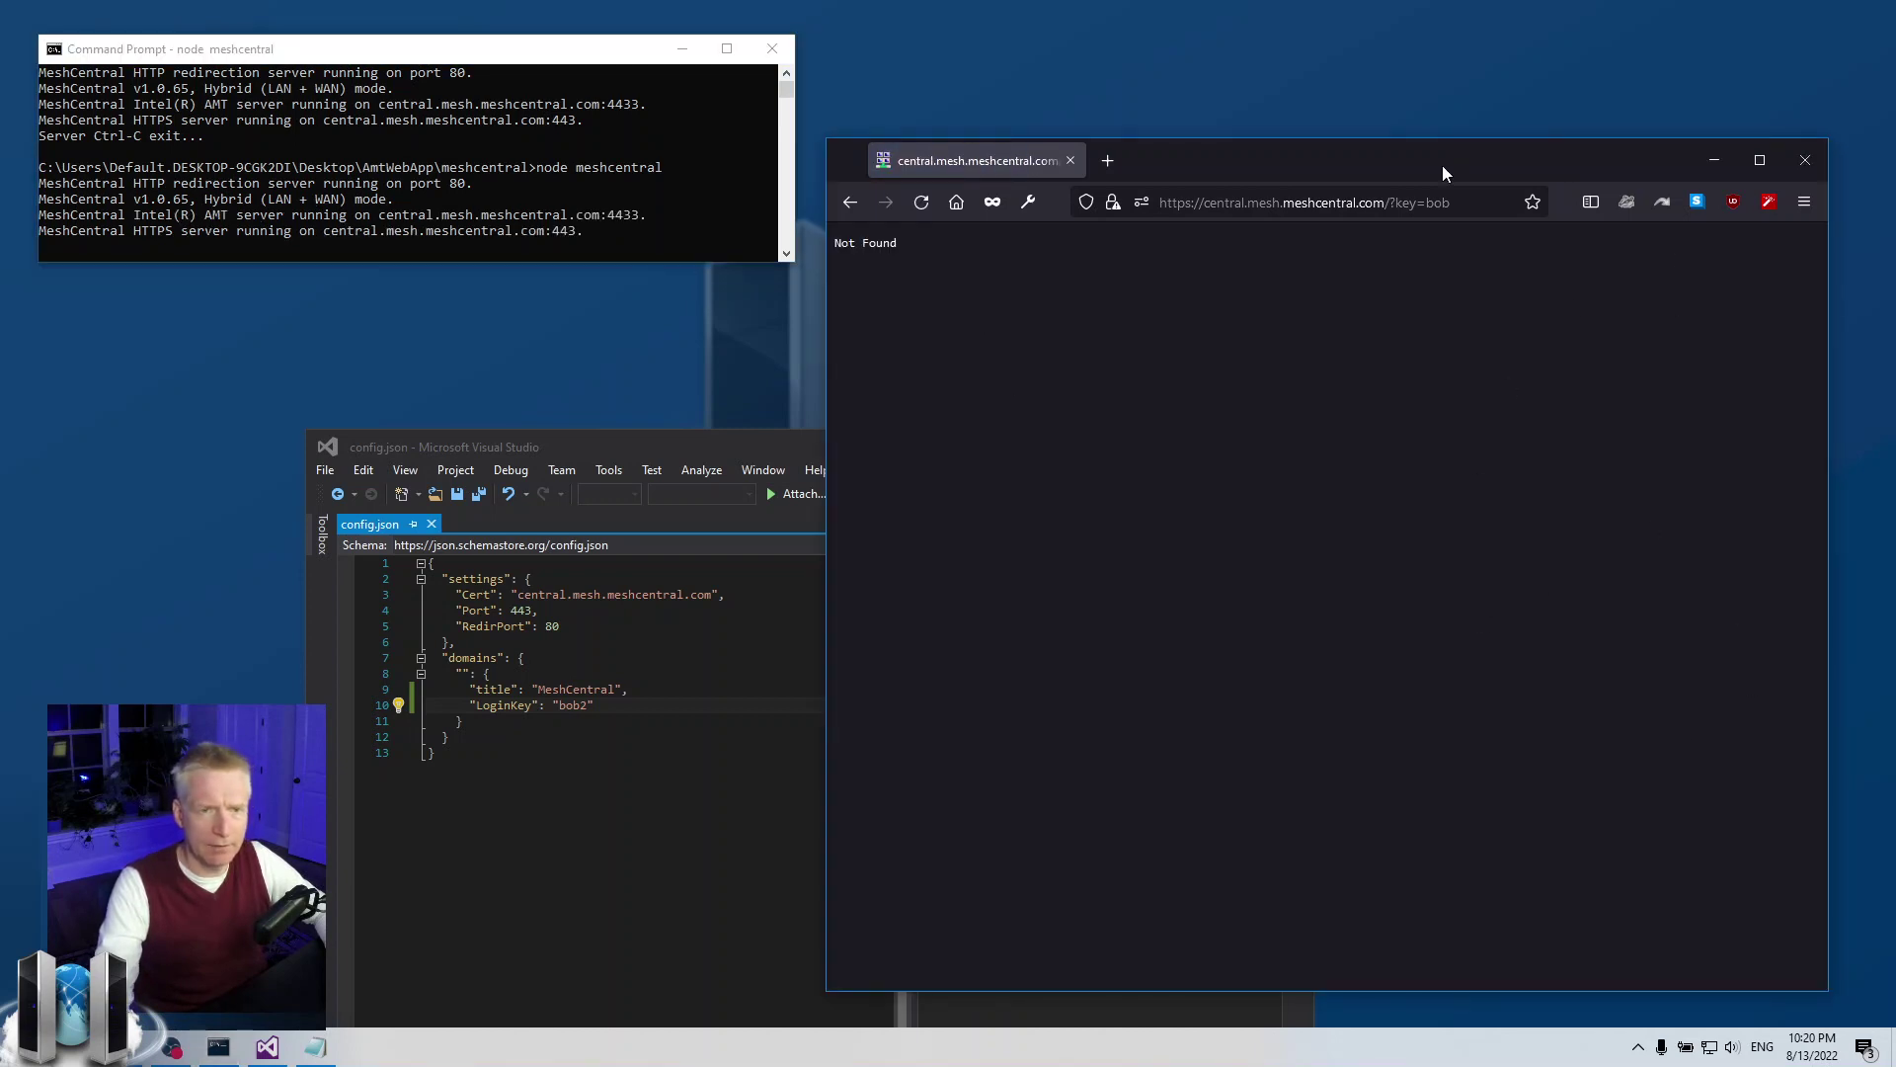
pyautogui.click(1447, 202)
pyautogui.write('2')
pyautogui.press('Return')
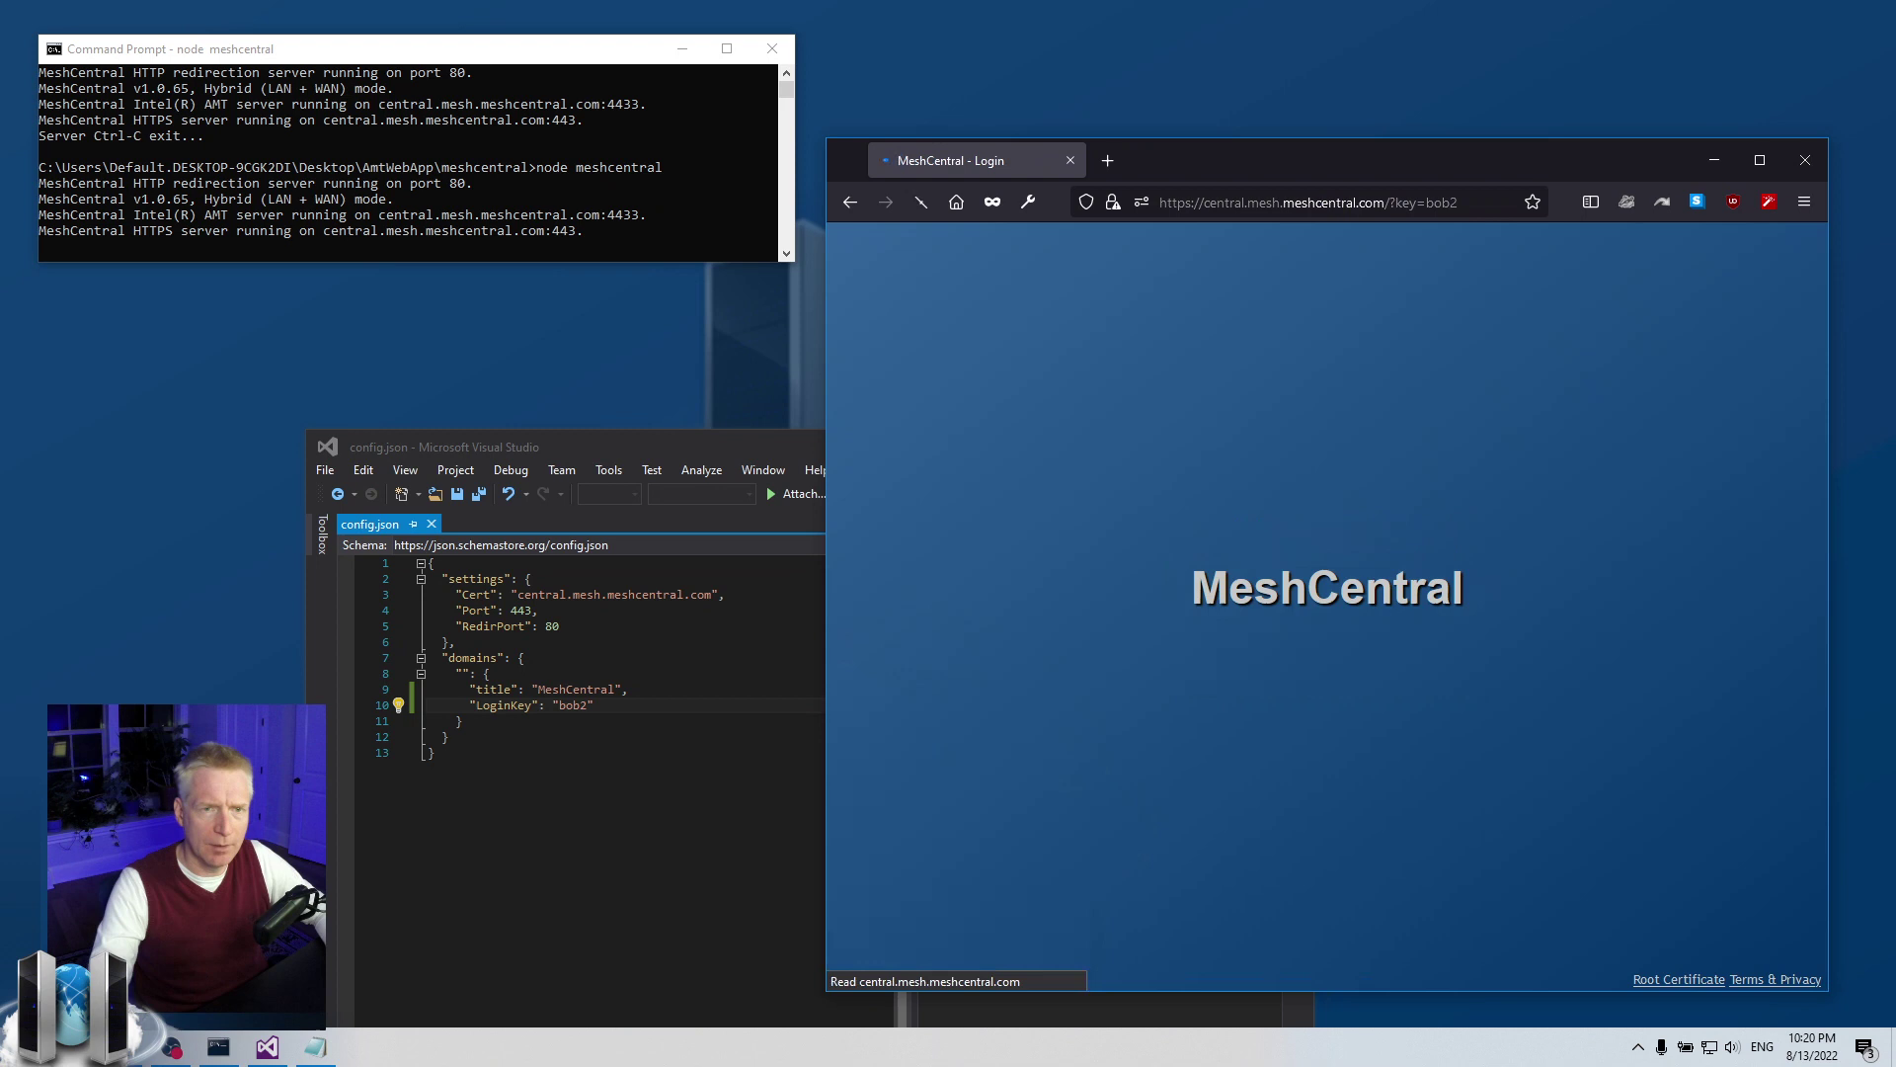
pyautogui.press('Escape')
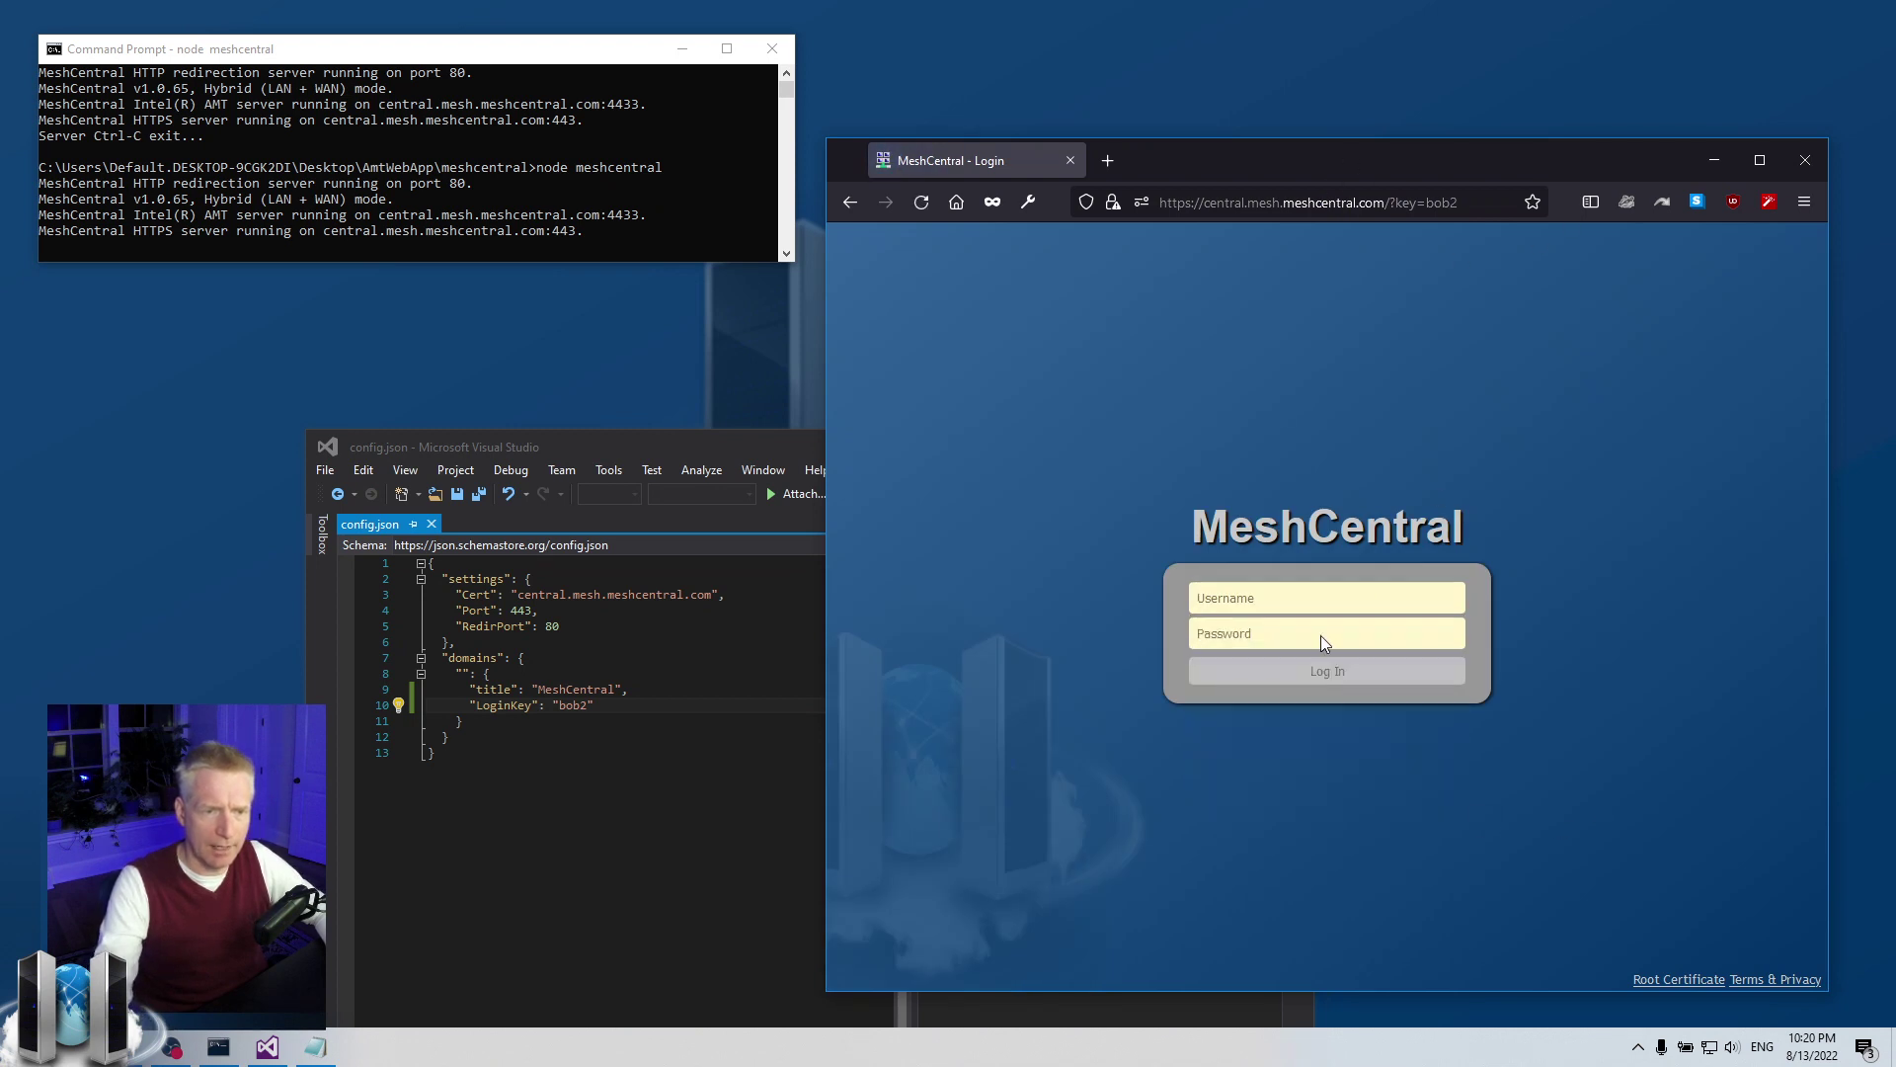
pyautogui.click(638, 714)
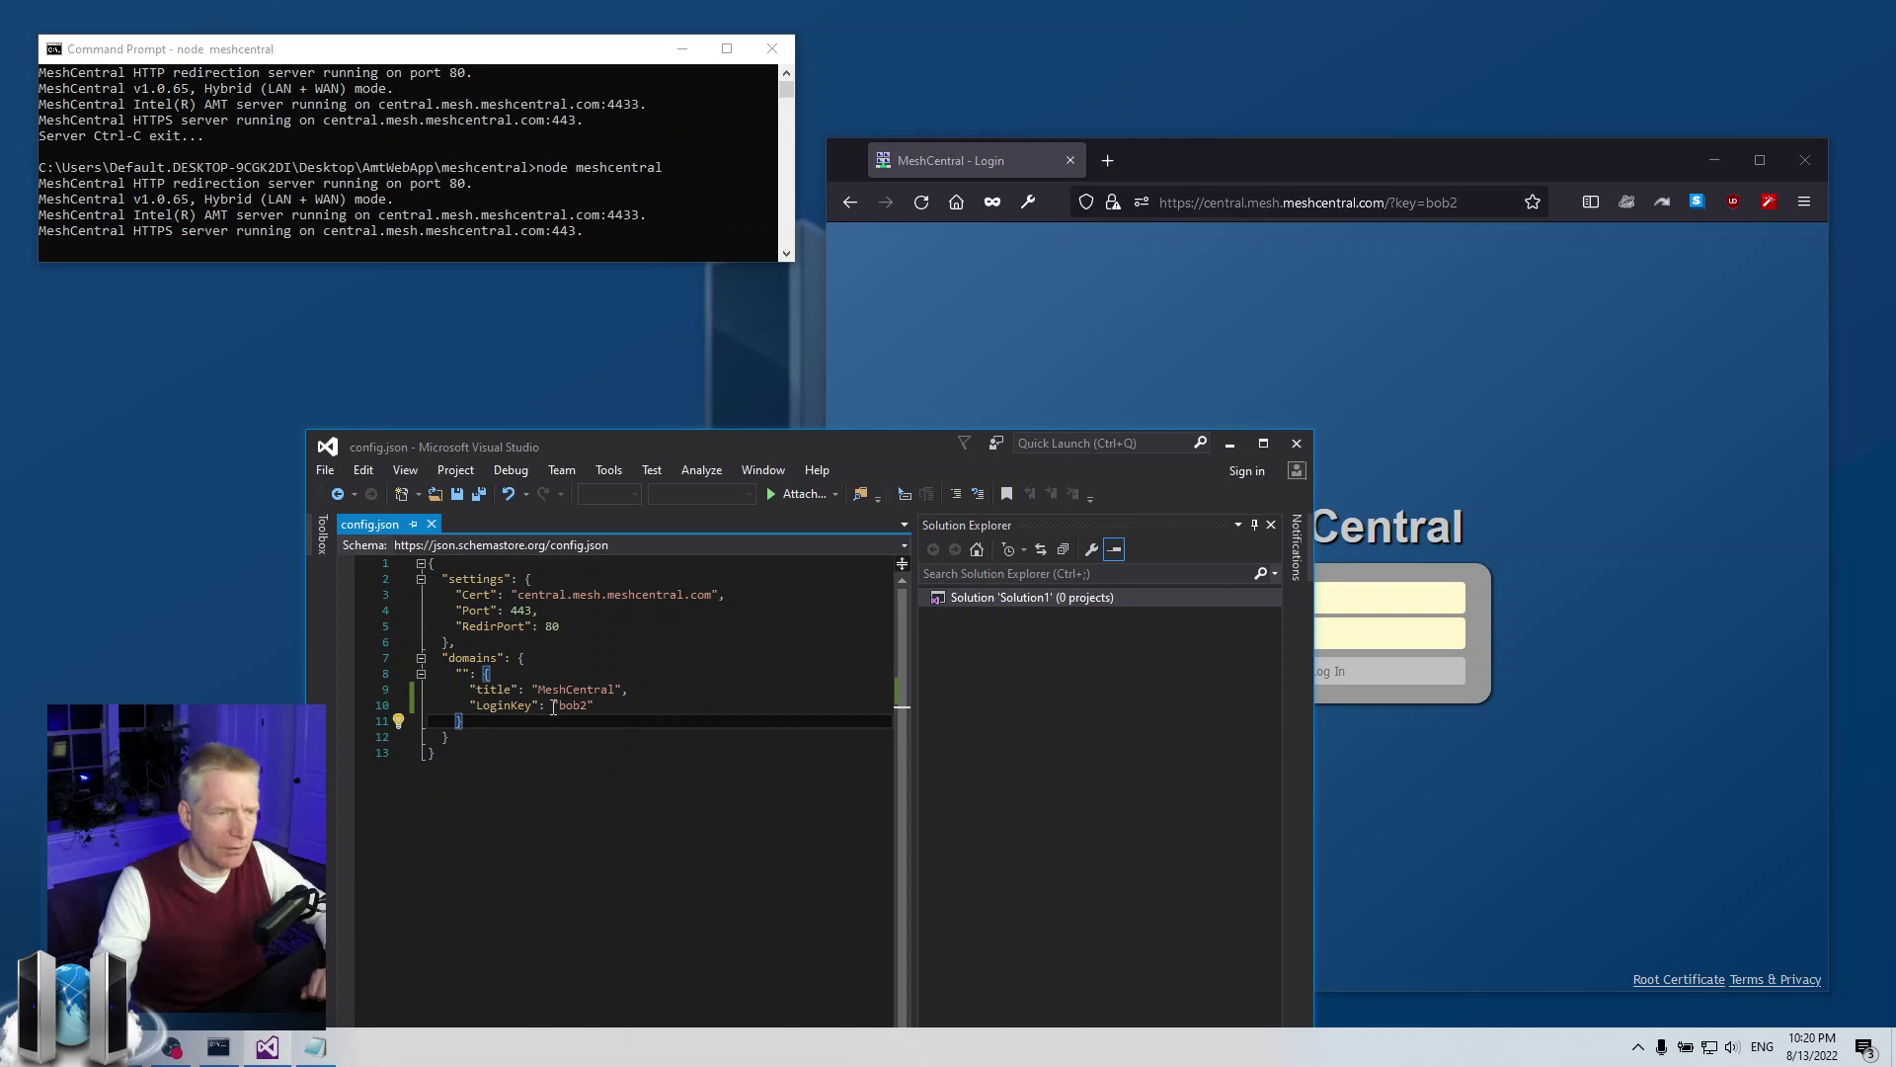
pyautogui.click(554, 705)
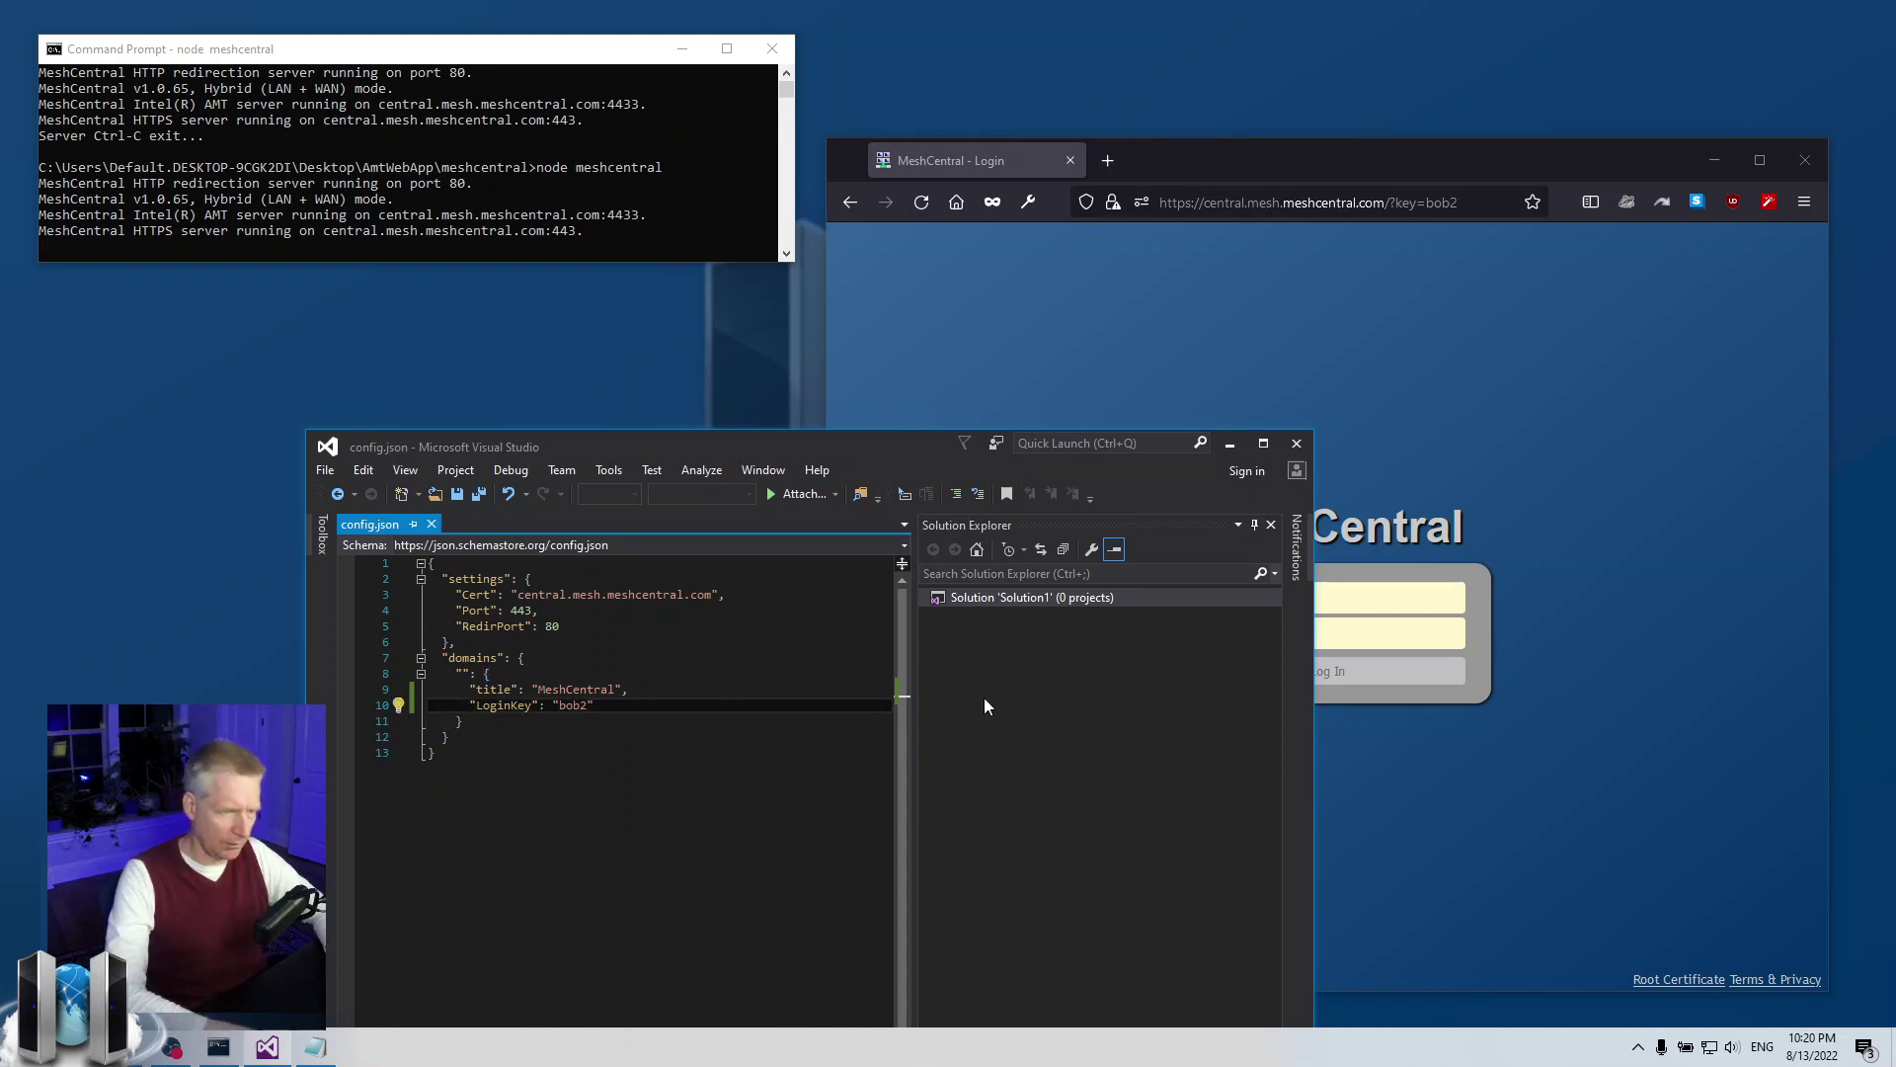
pyautogui.write('[')
pyautogui.press('End')
pyautogui.write(',')
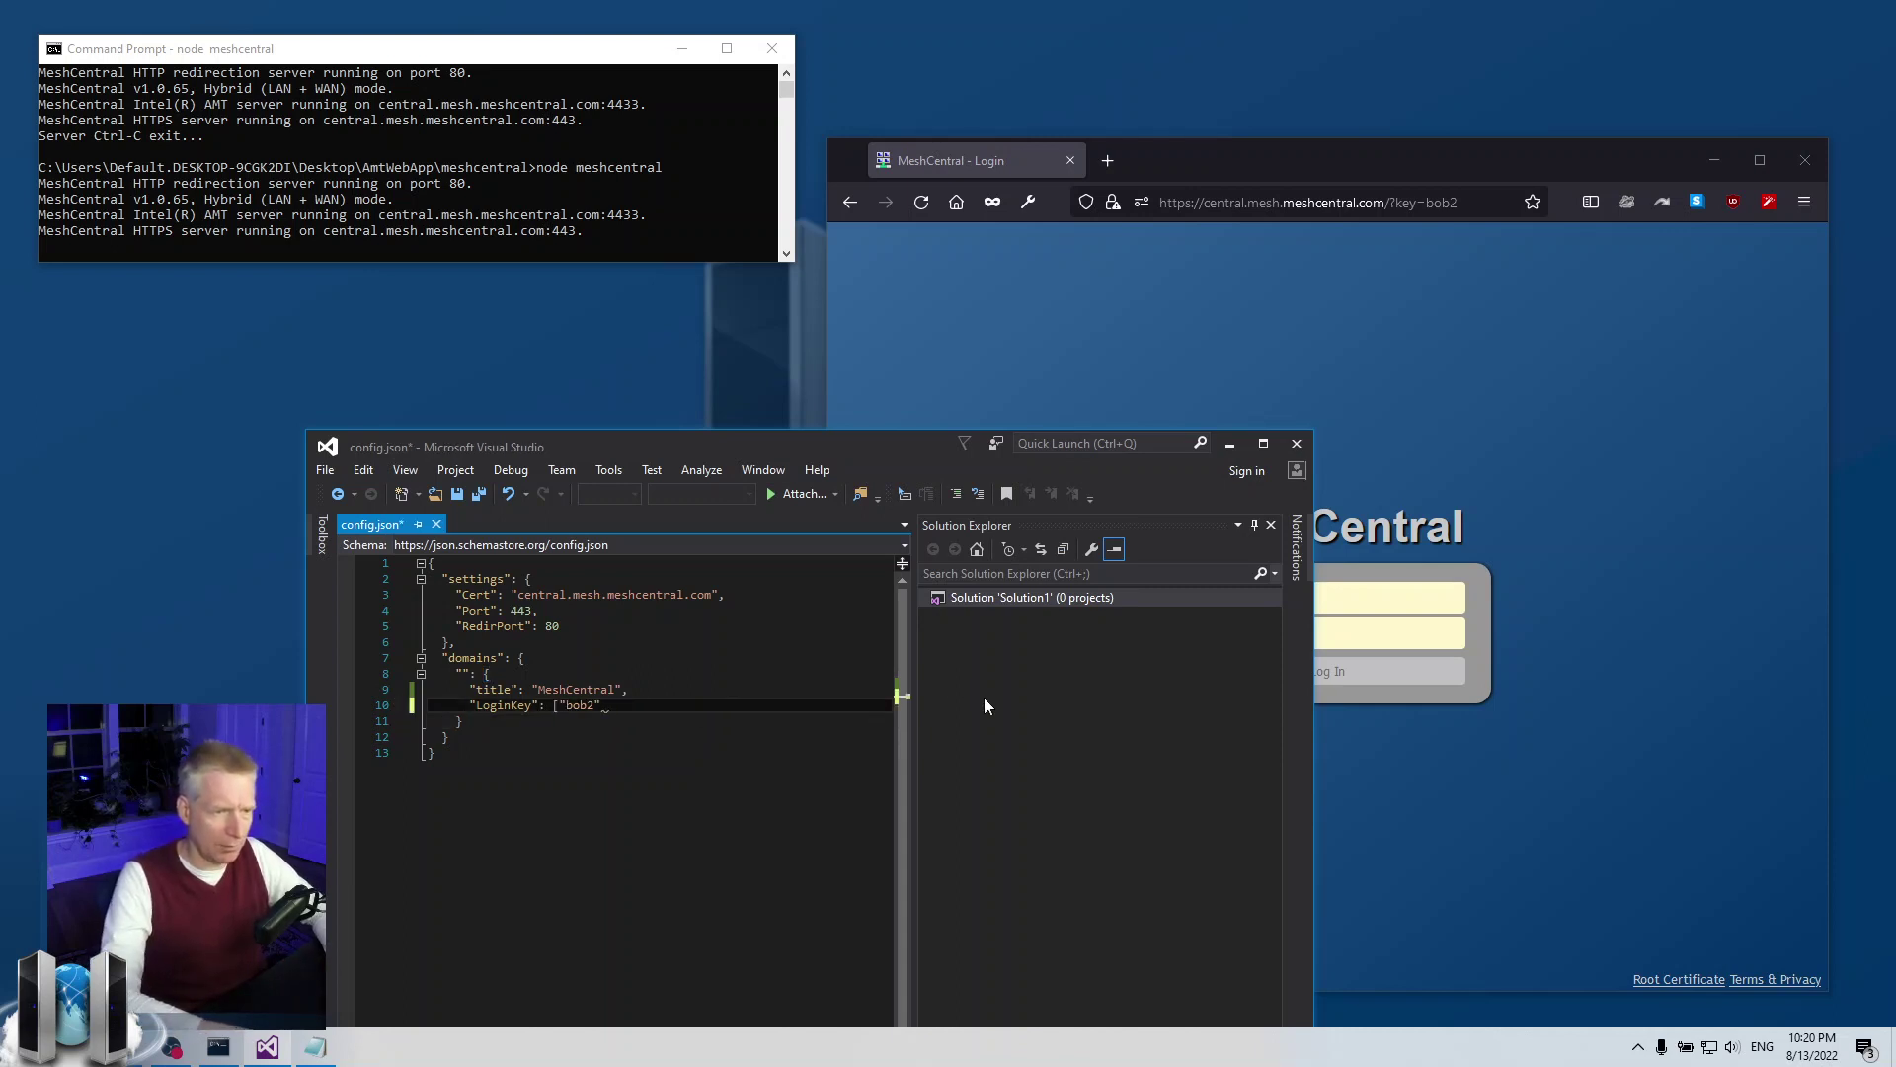
pyautogui.write(']')
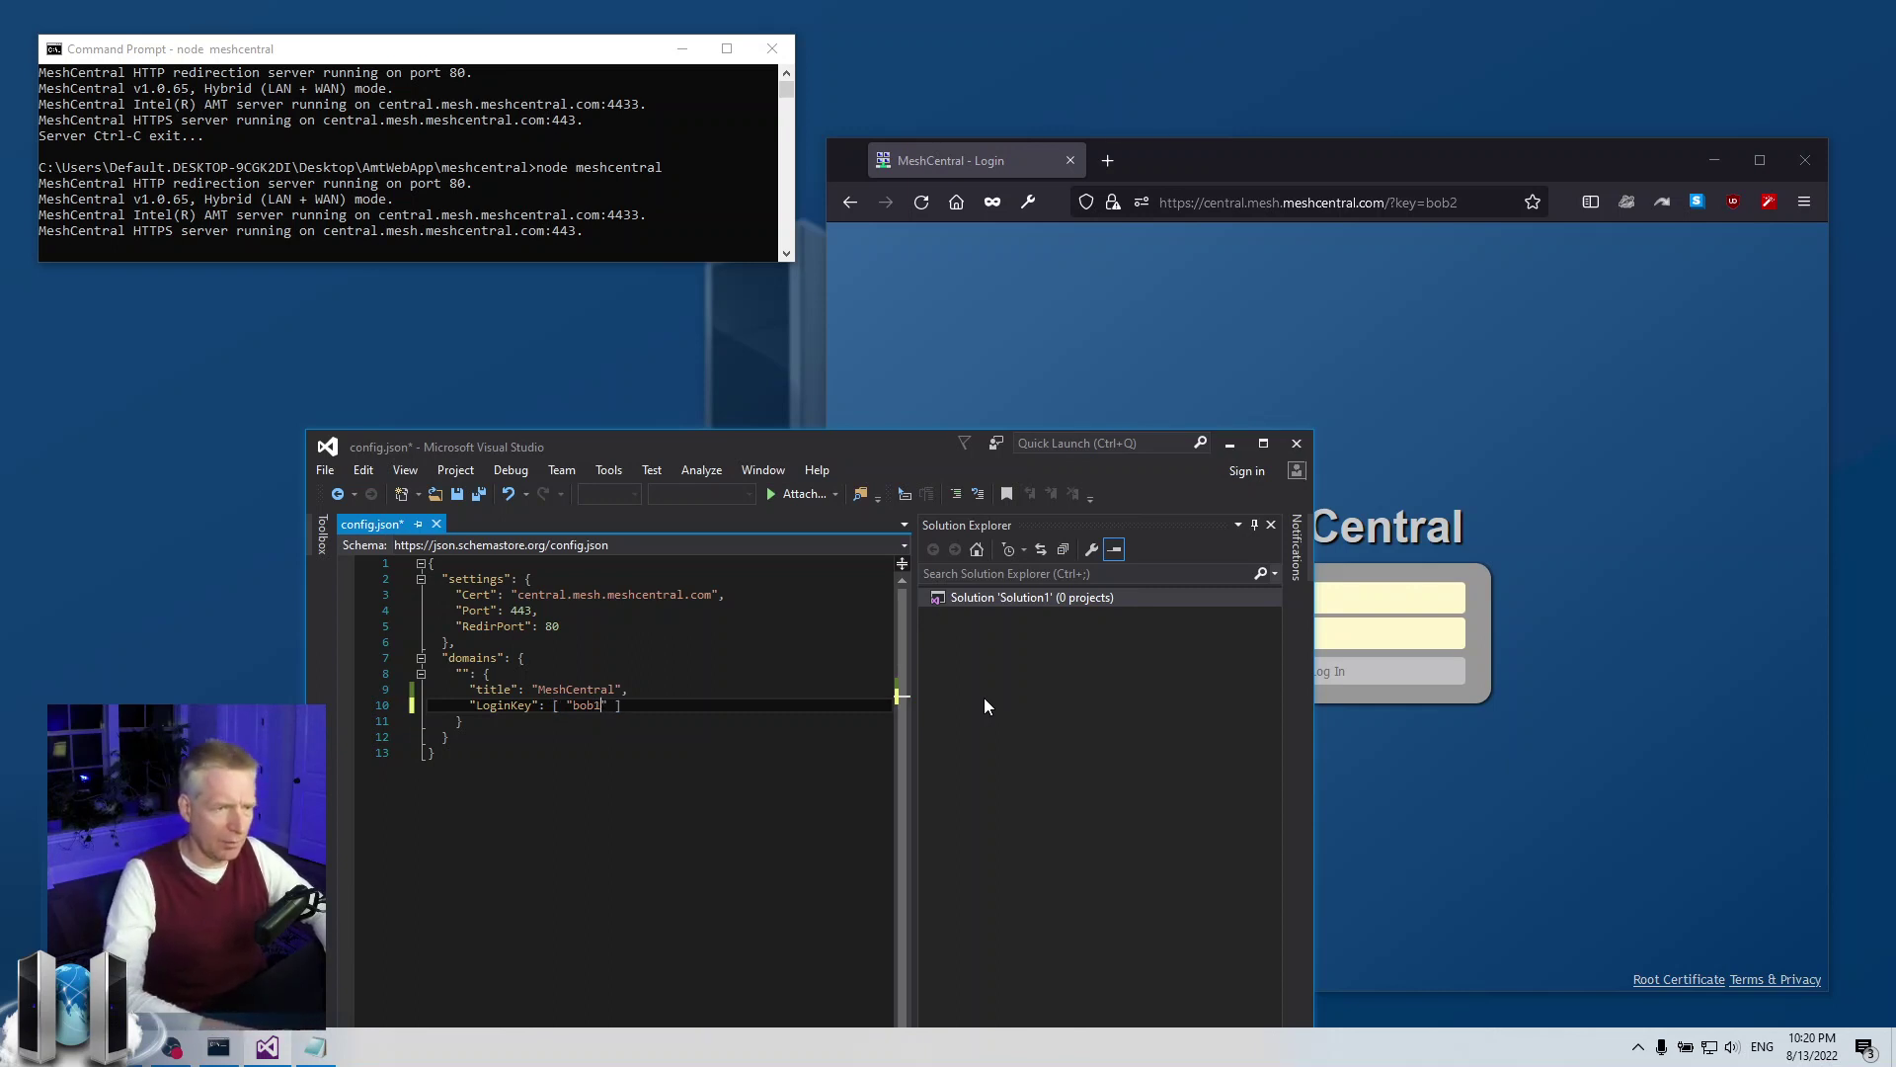
pyautogui.write('"')
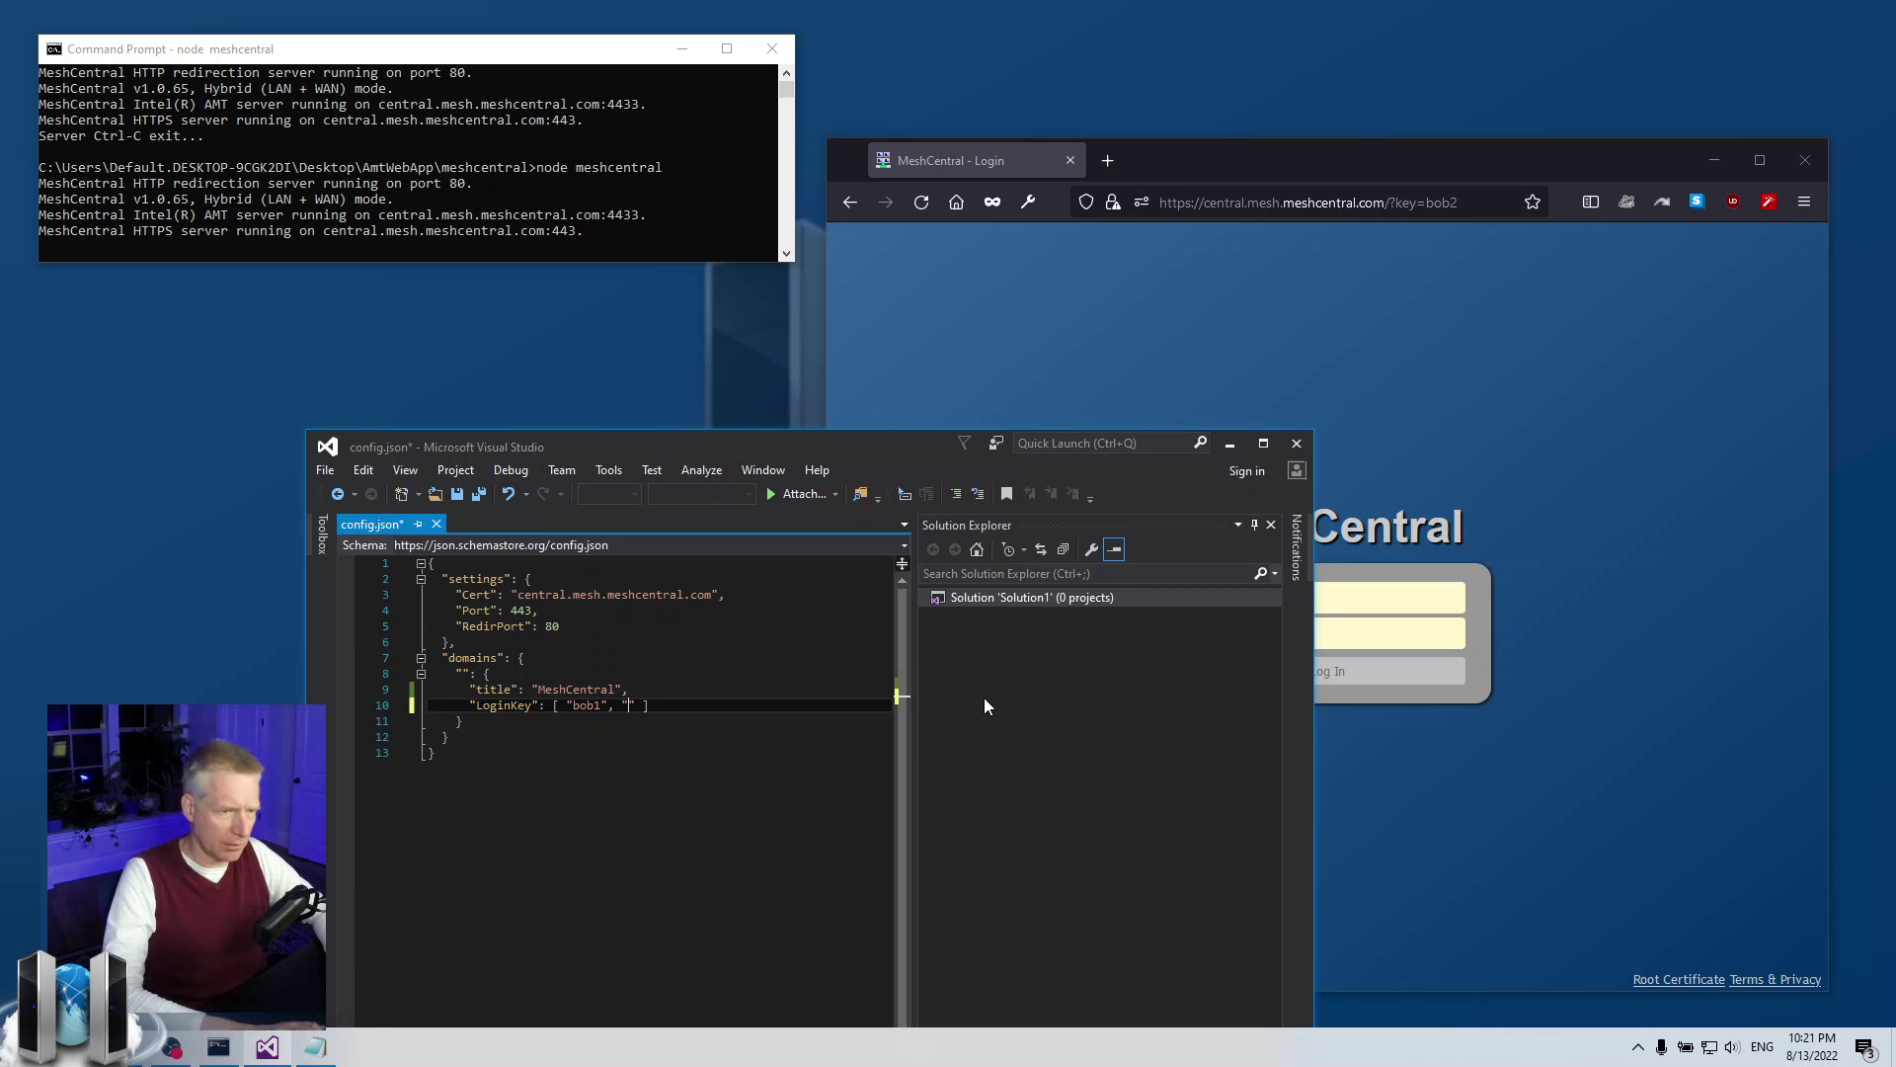
pyautogui.write('secret2')
pyautogui.hotkey('ctrl', 's')
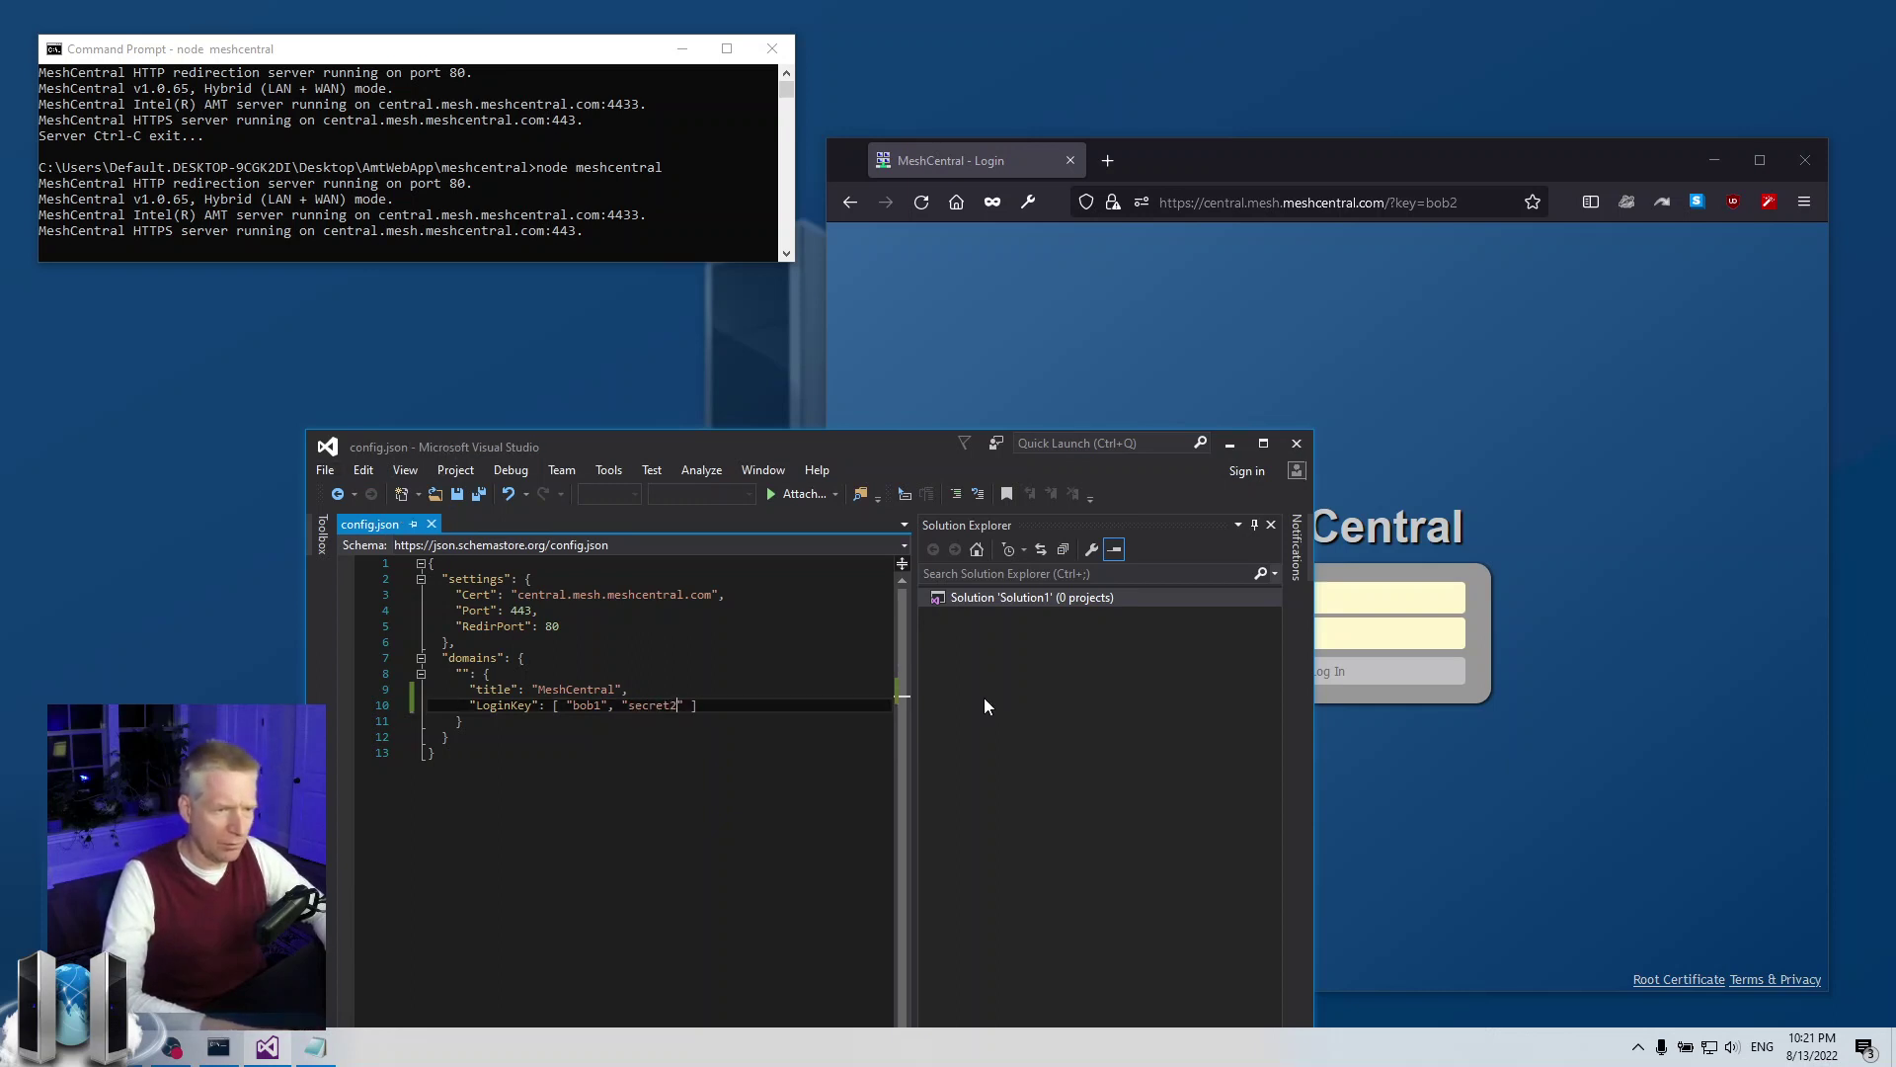
pyautogui.write(', "')
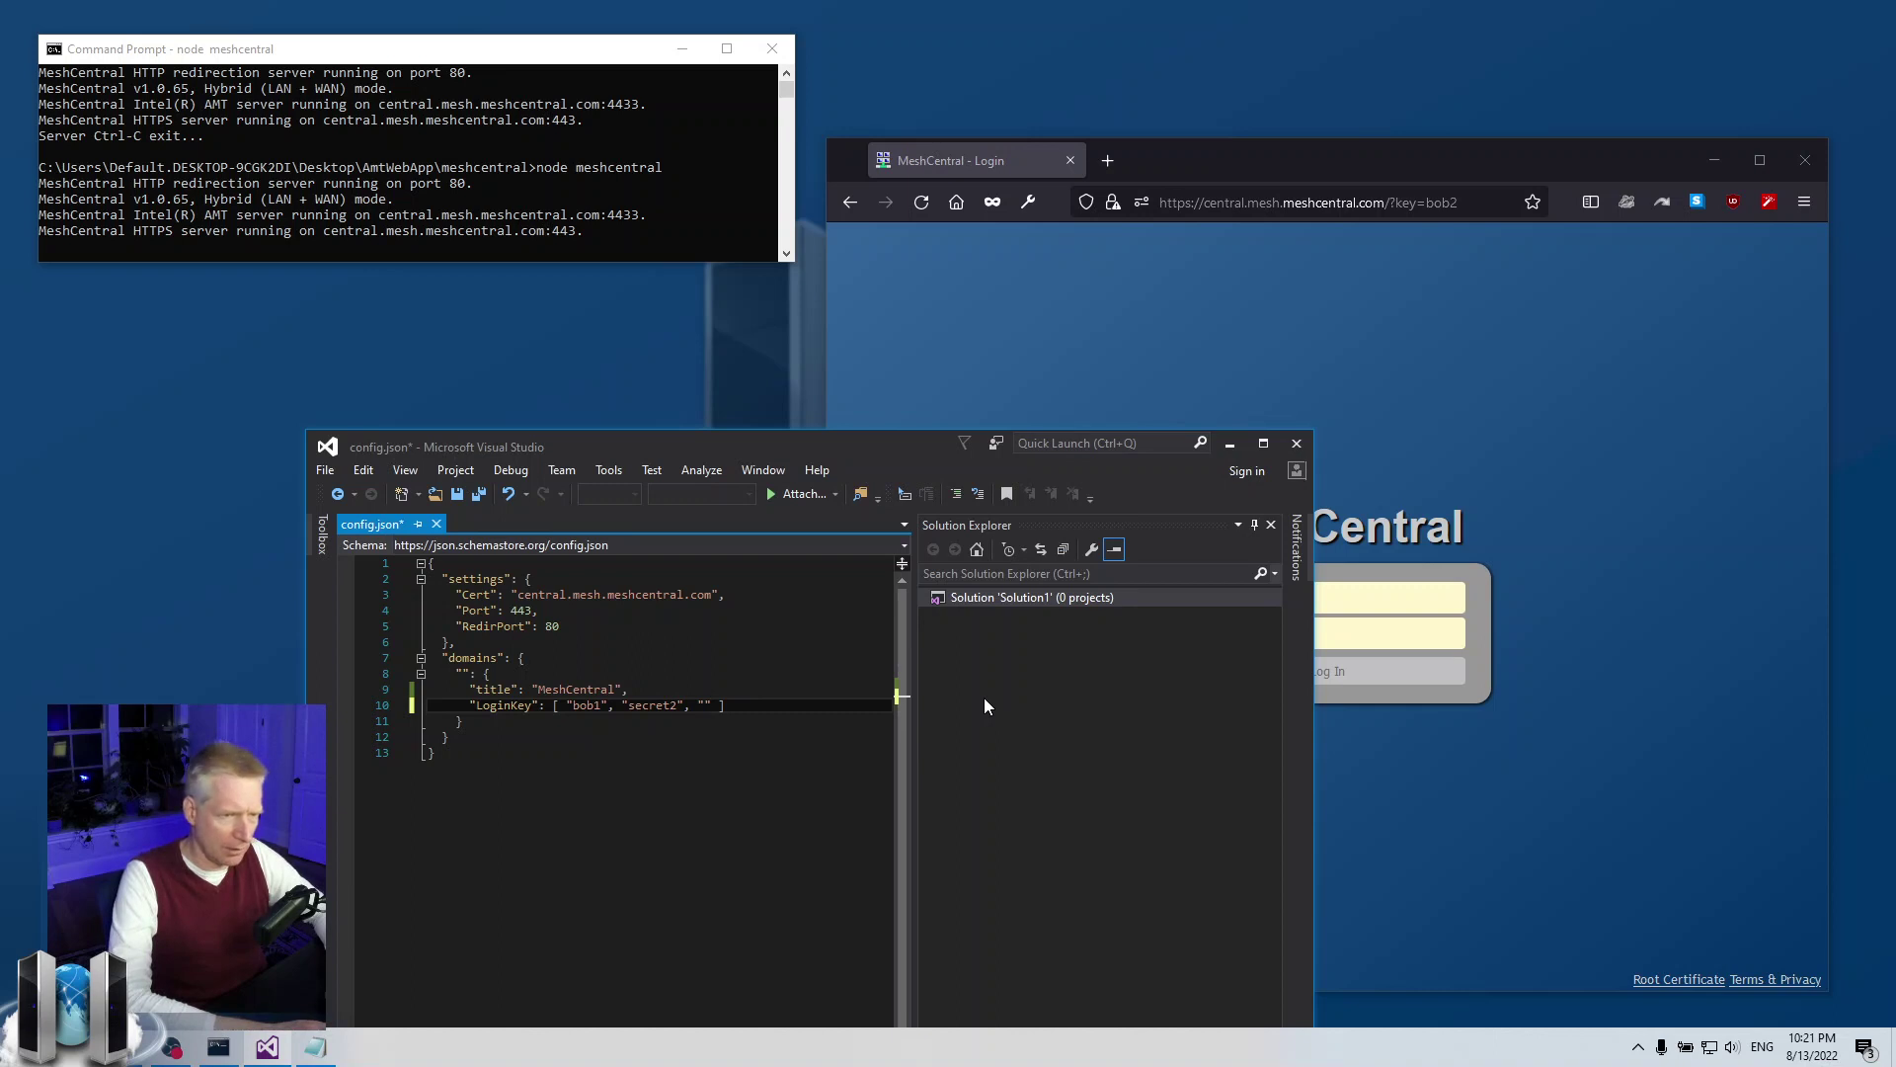
pyautogui.write('j')
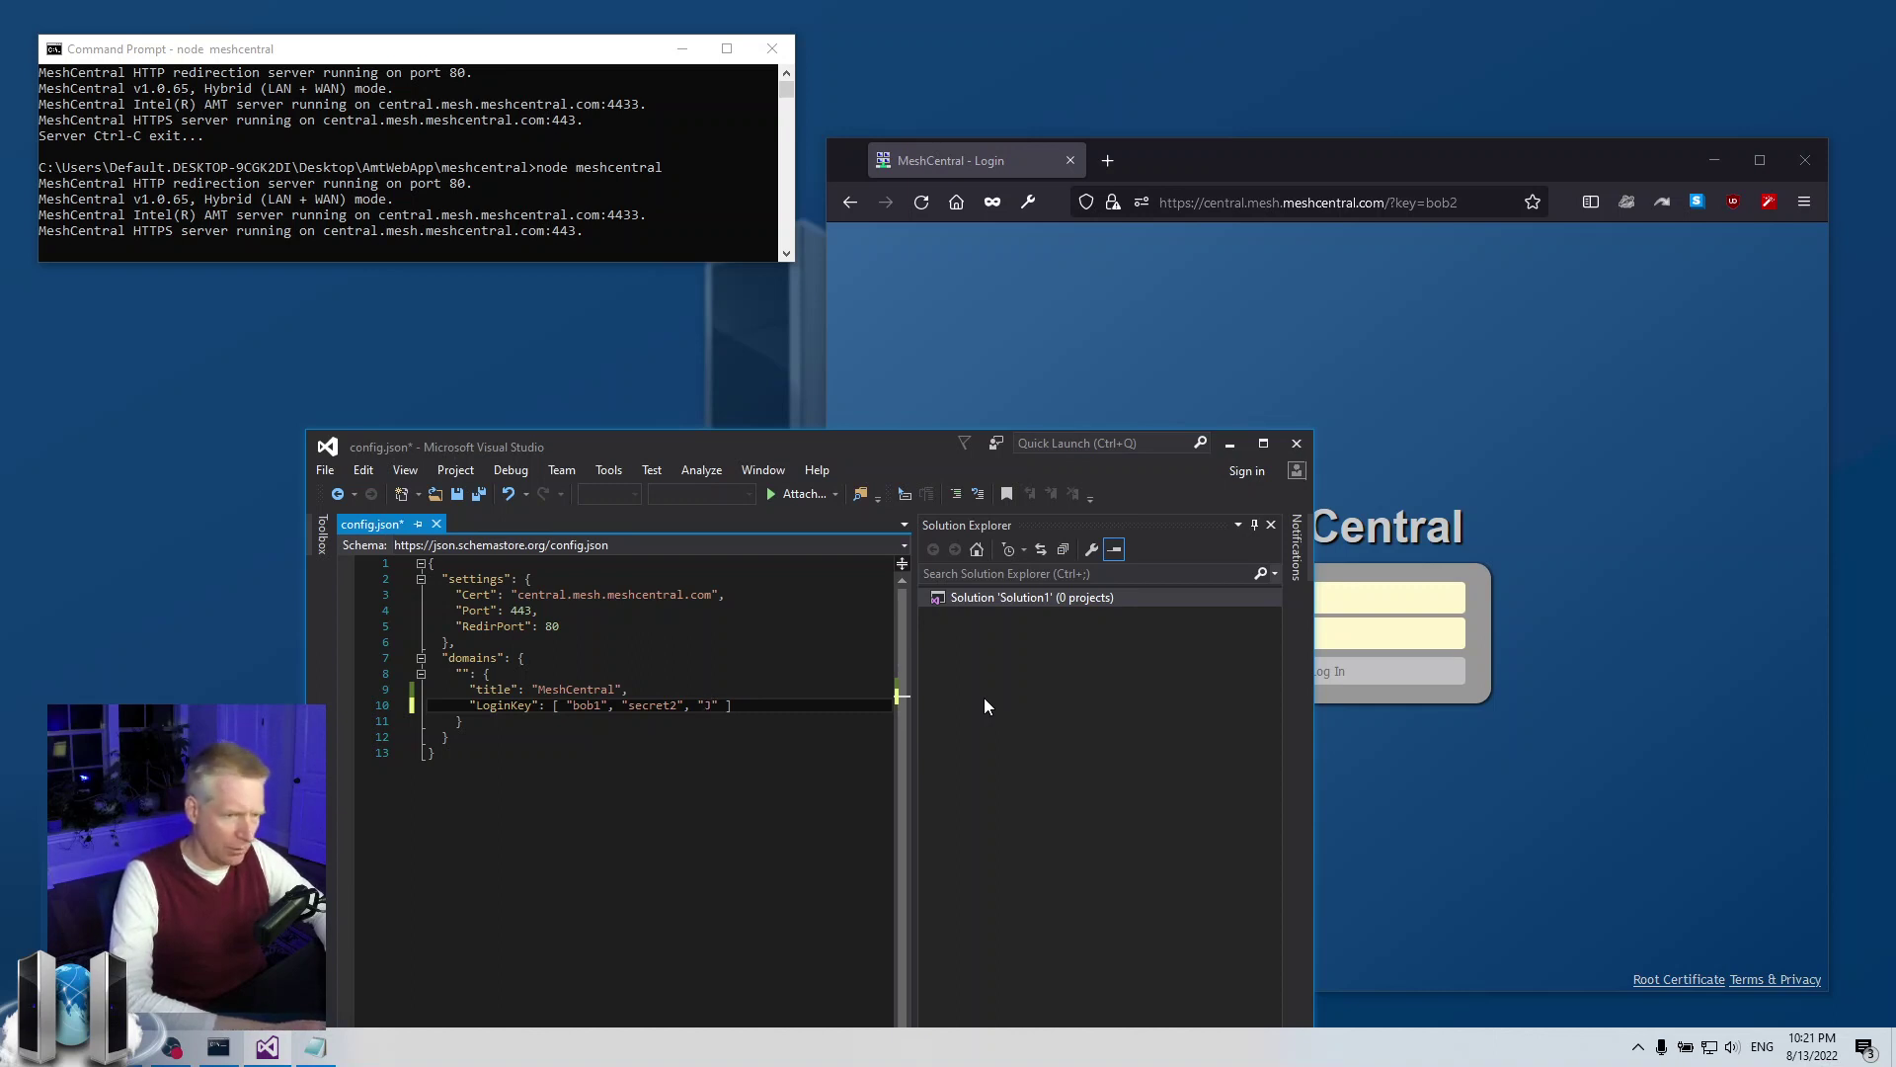
pyautogui.write('oe')
pyautogui.hotkey('alt', 'f')
pyautogui.press('s')
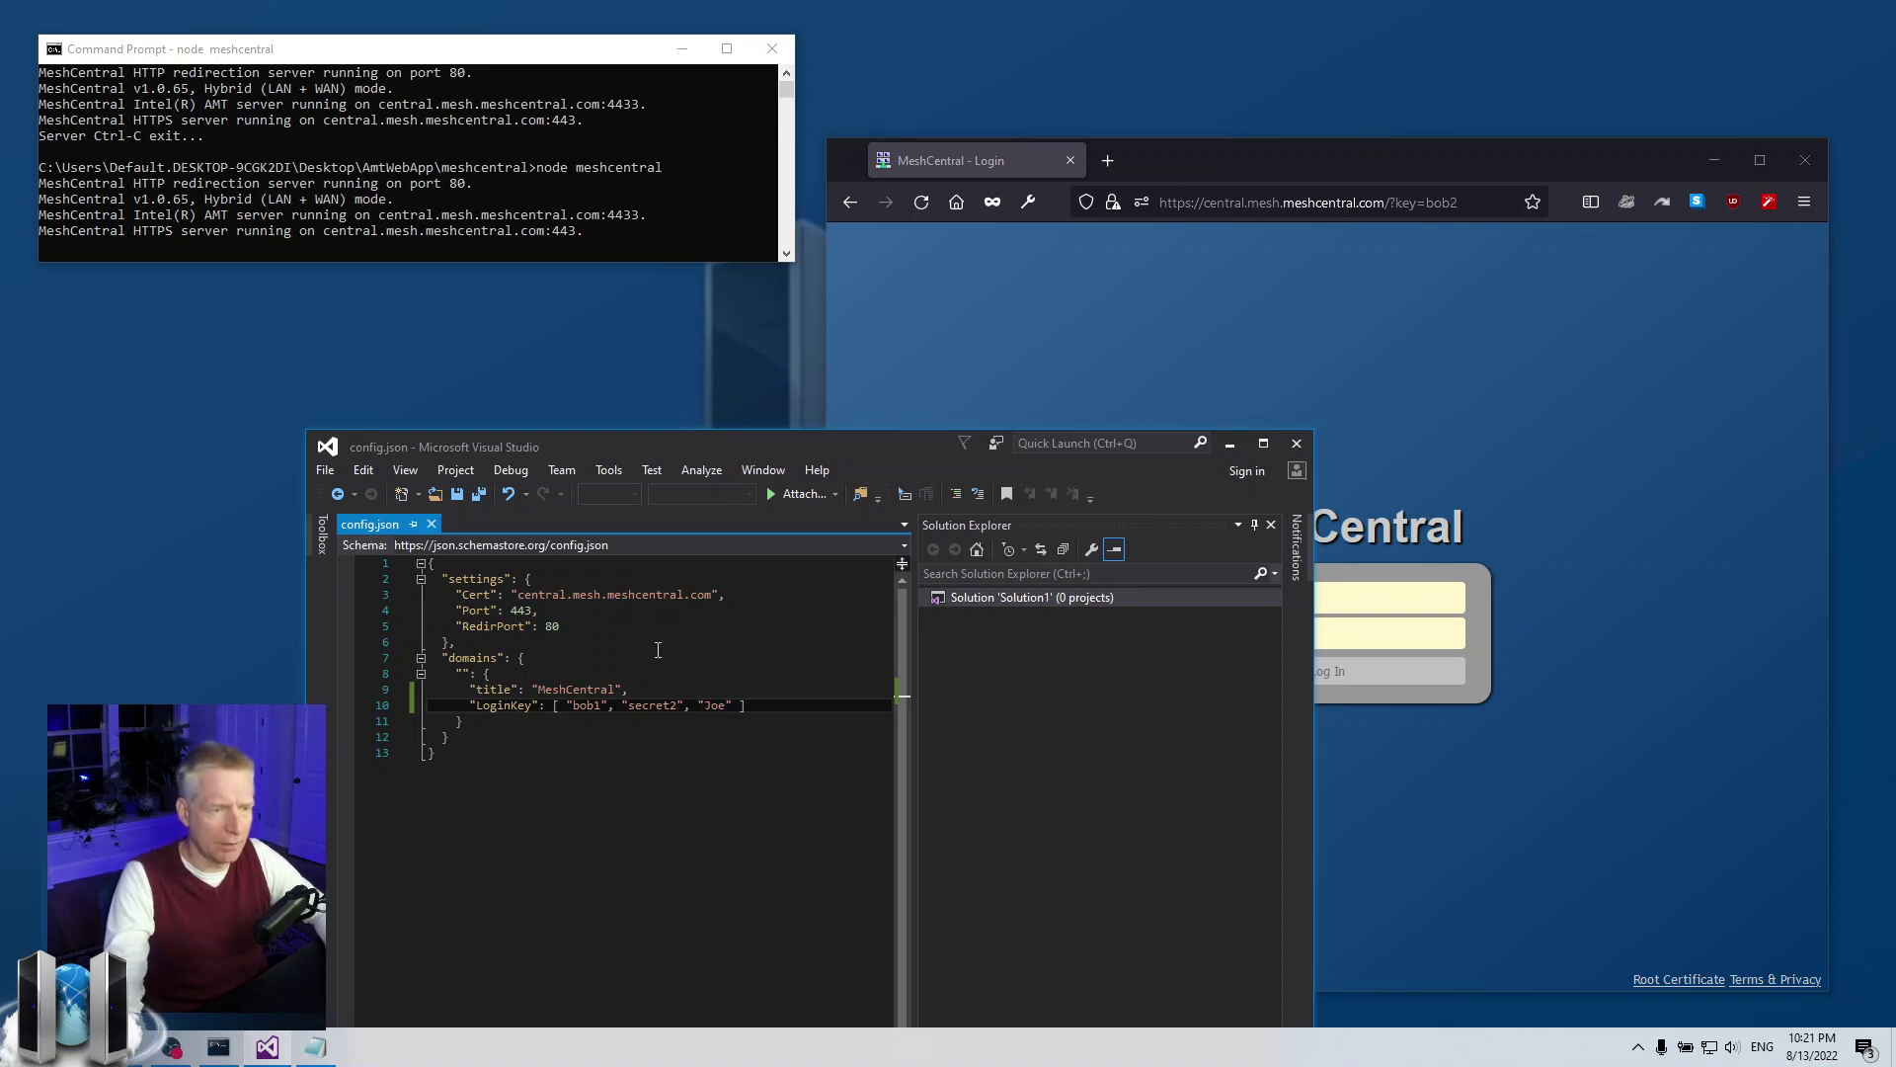
# Stop the MeshCentral server in the console and rerun node meshcentral
pyautogui.click(435, 188)
pyautogui.hotkey('ctrl', 'c')
pyautogui.press('Up')
pyautogui.press('Return')
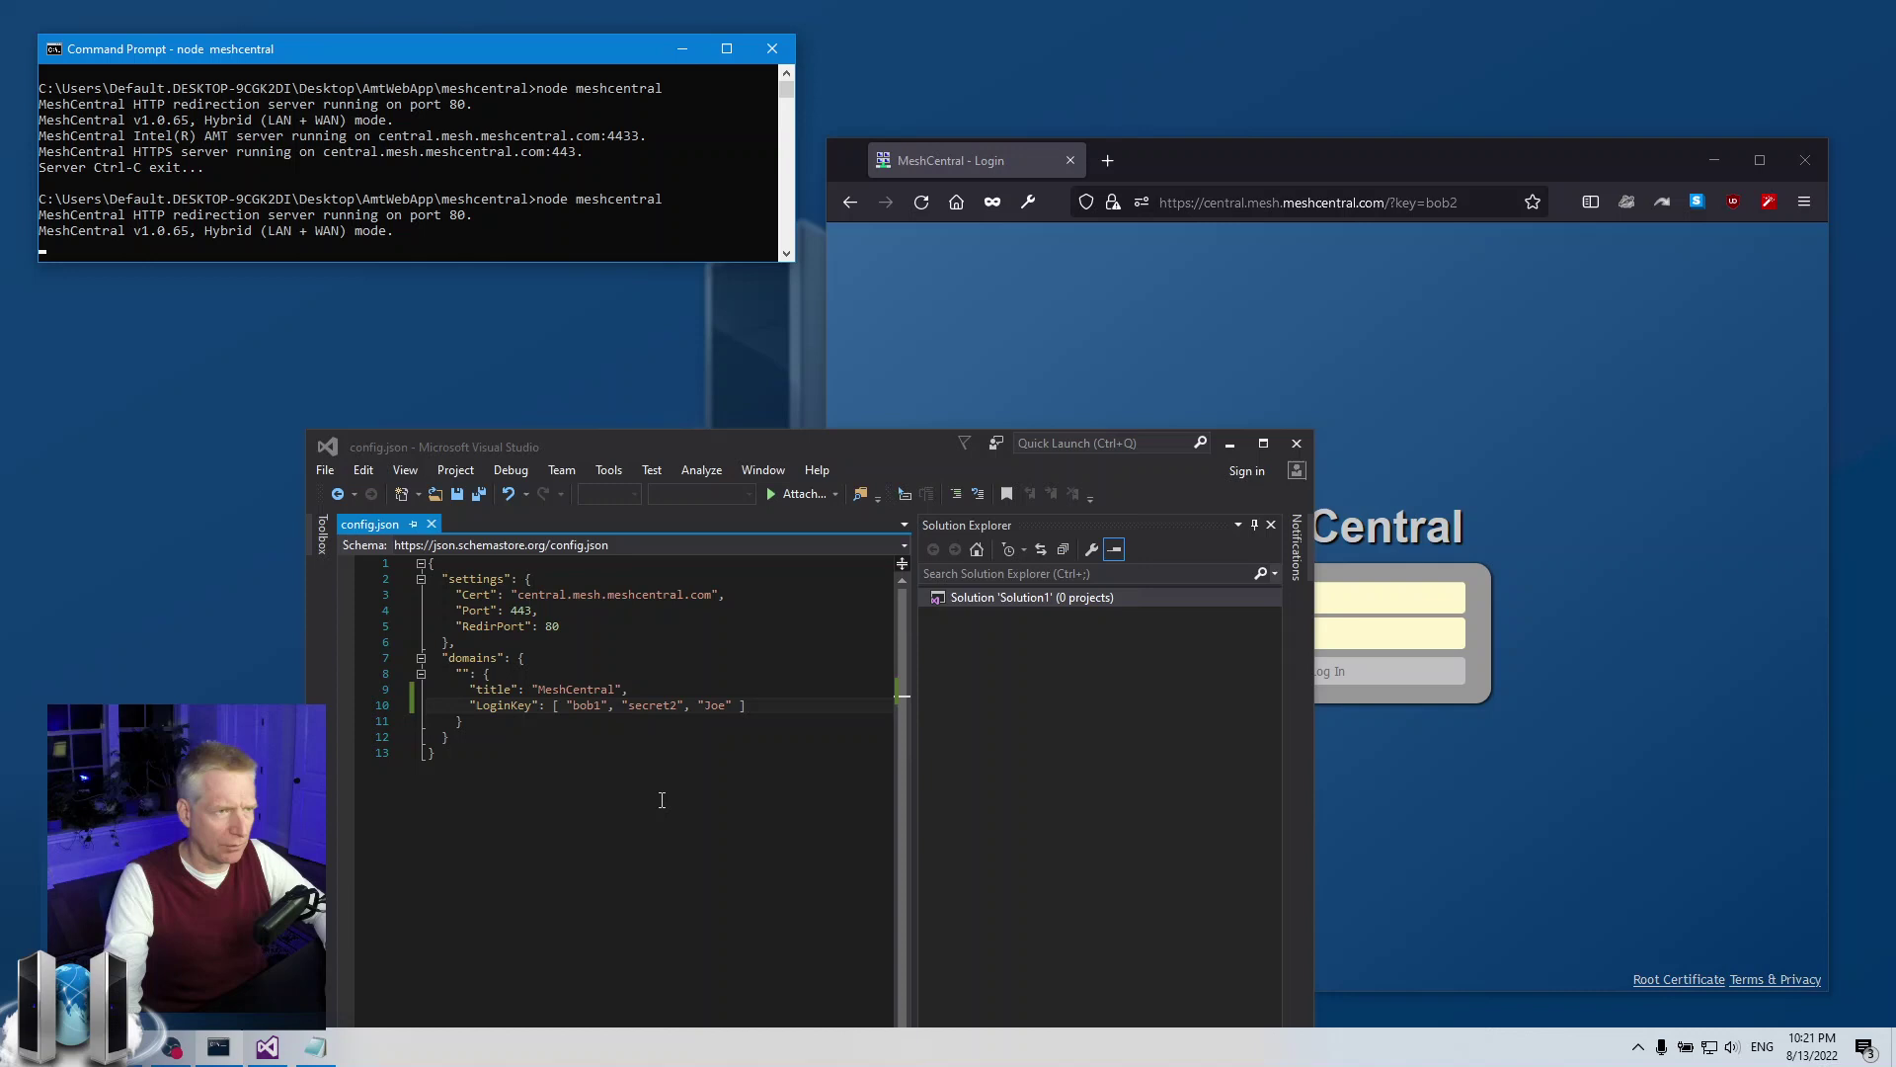
# Reload the page, then try the lowercase key ?key=joe, which is rejected
pyautogui.click(929, 205)
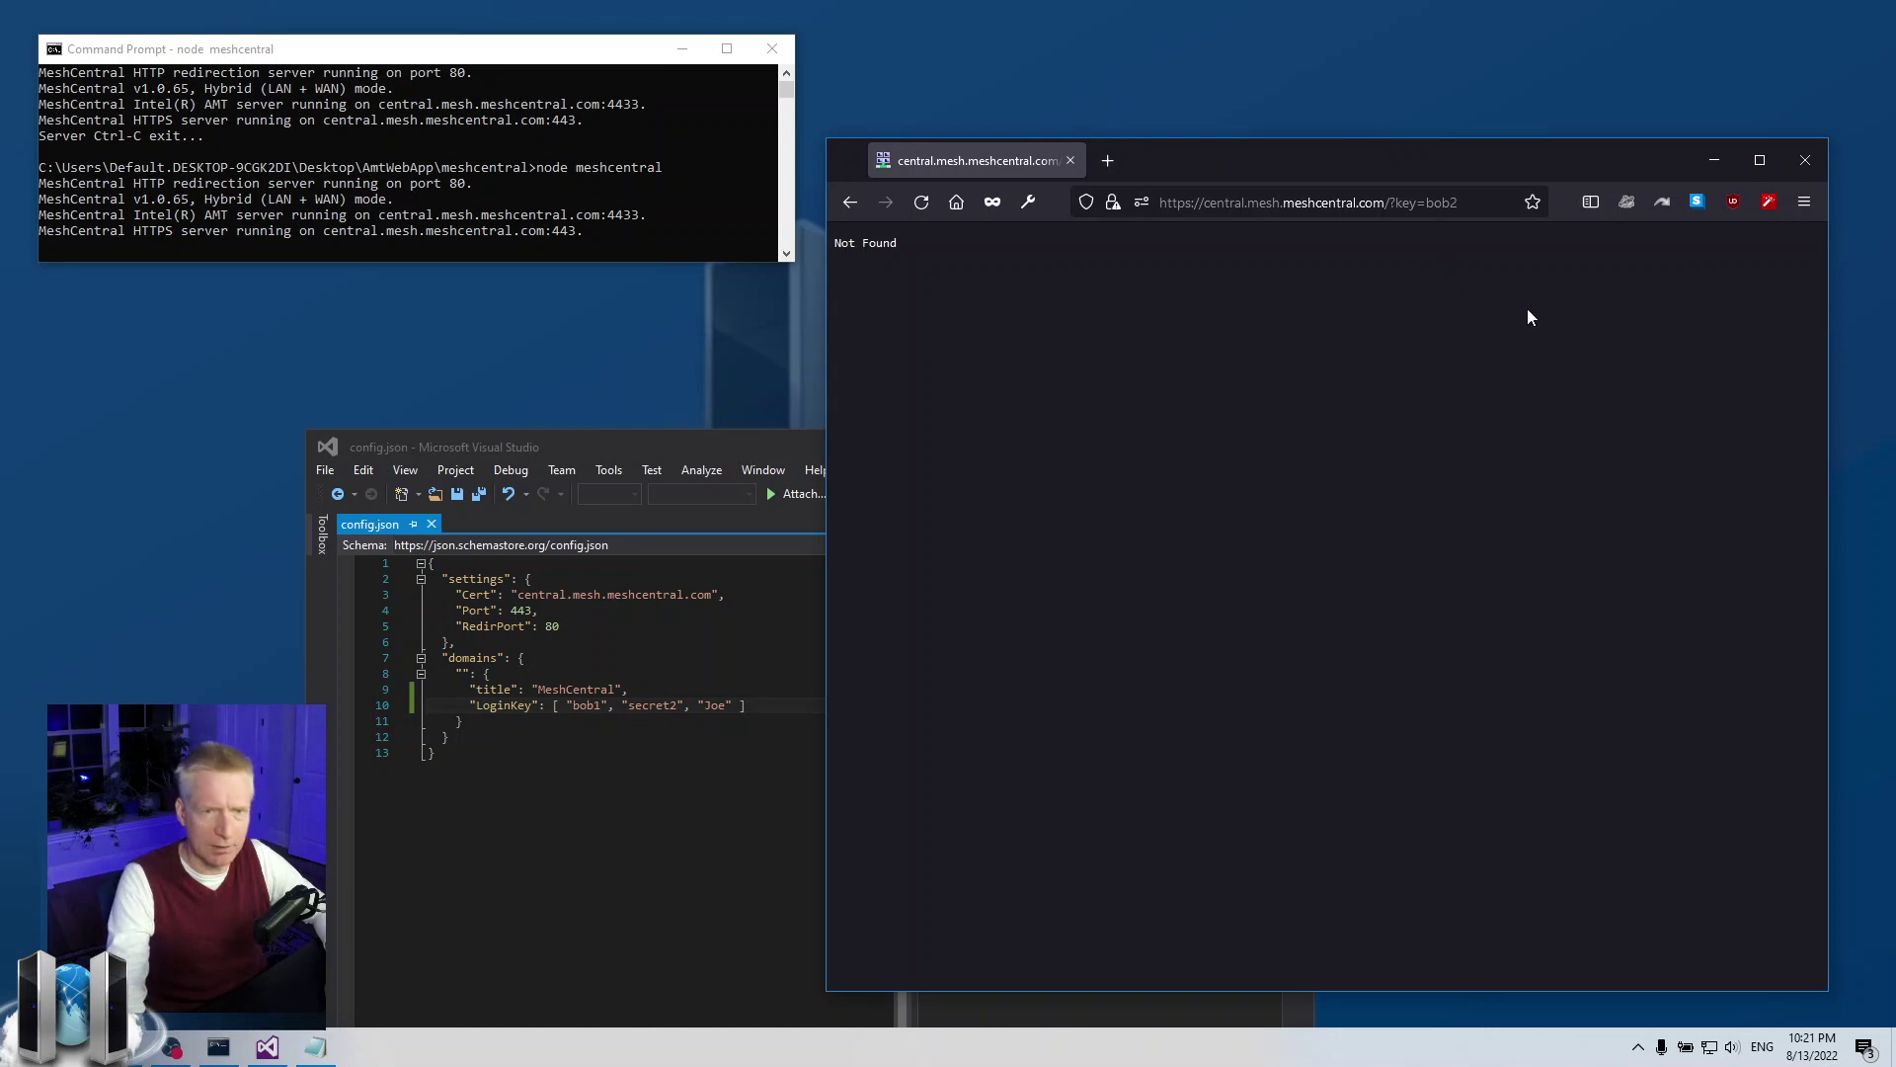
pyautogui.click(1433, 205)
pyautogui.moveTo(1427, 202); pyautogui.dragTo(1569, 205)
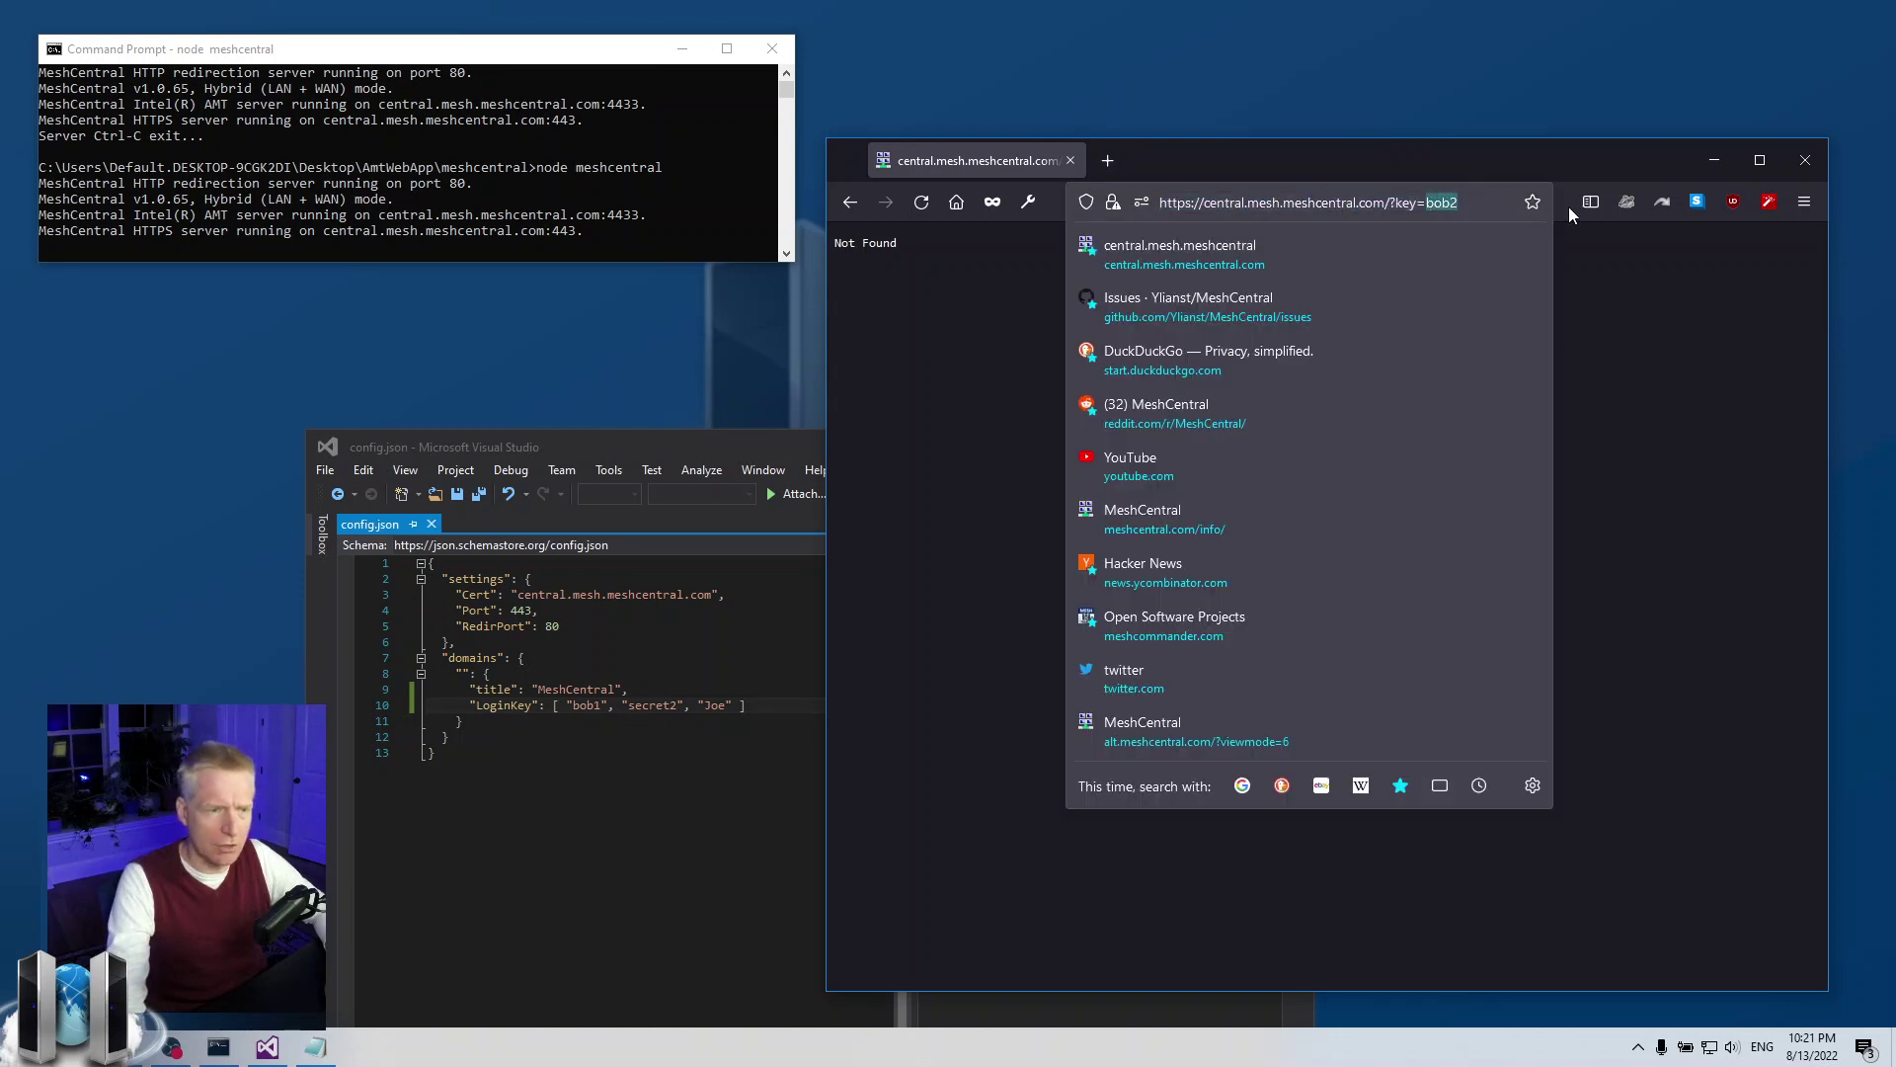
pyautogui.write('joe')
pyautogui.press('Return')
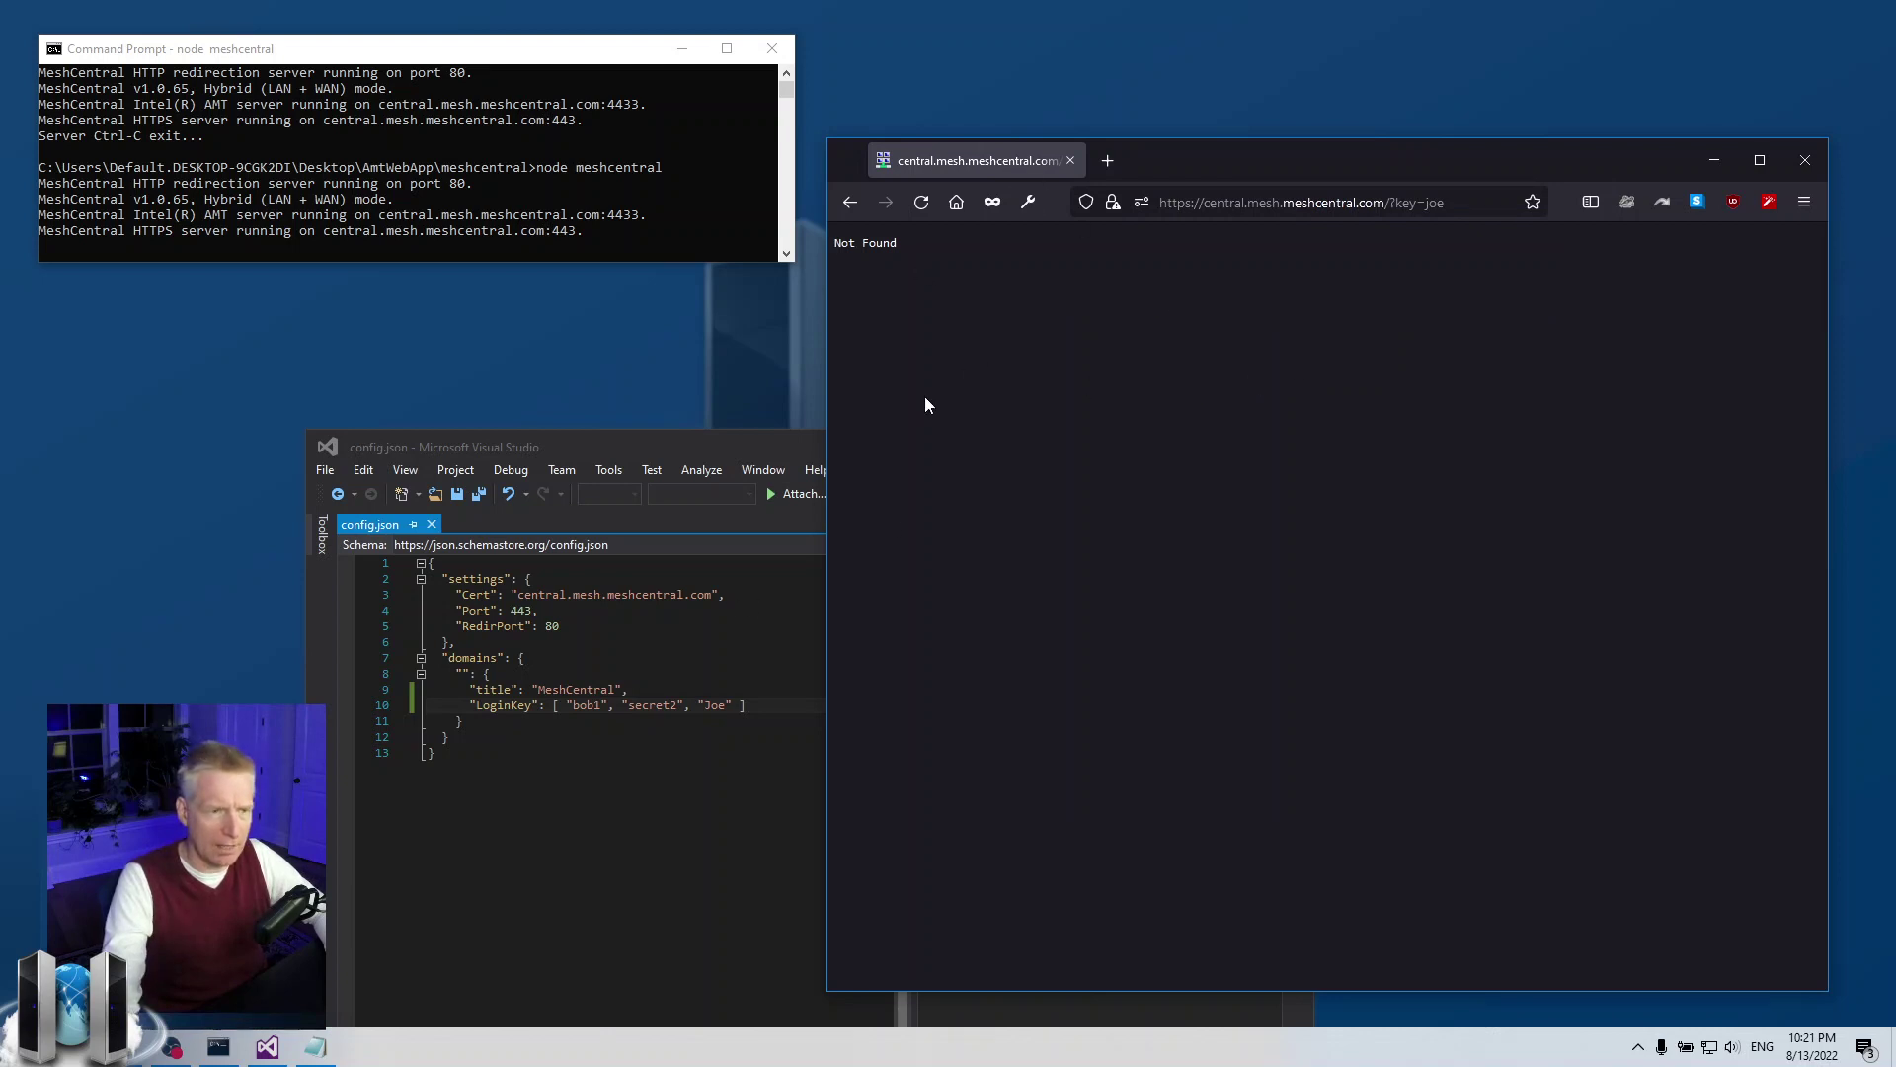
# Retry with the capitalised key ?key=Joe, which opens the login page
pyautogui.click(1439, 202)
pyautogui.press('Right')
pyautogui.press('Left')
pyautogui.press('Left')
pyautogui.press('BackSpace')
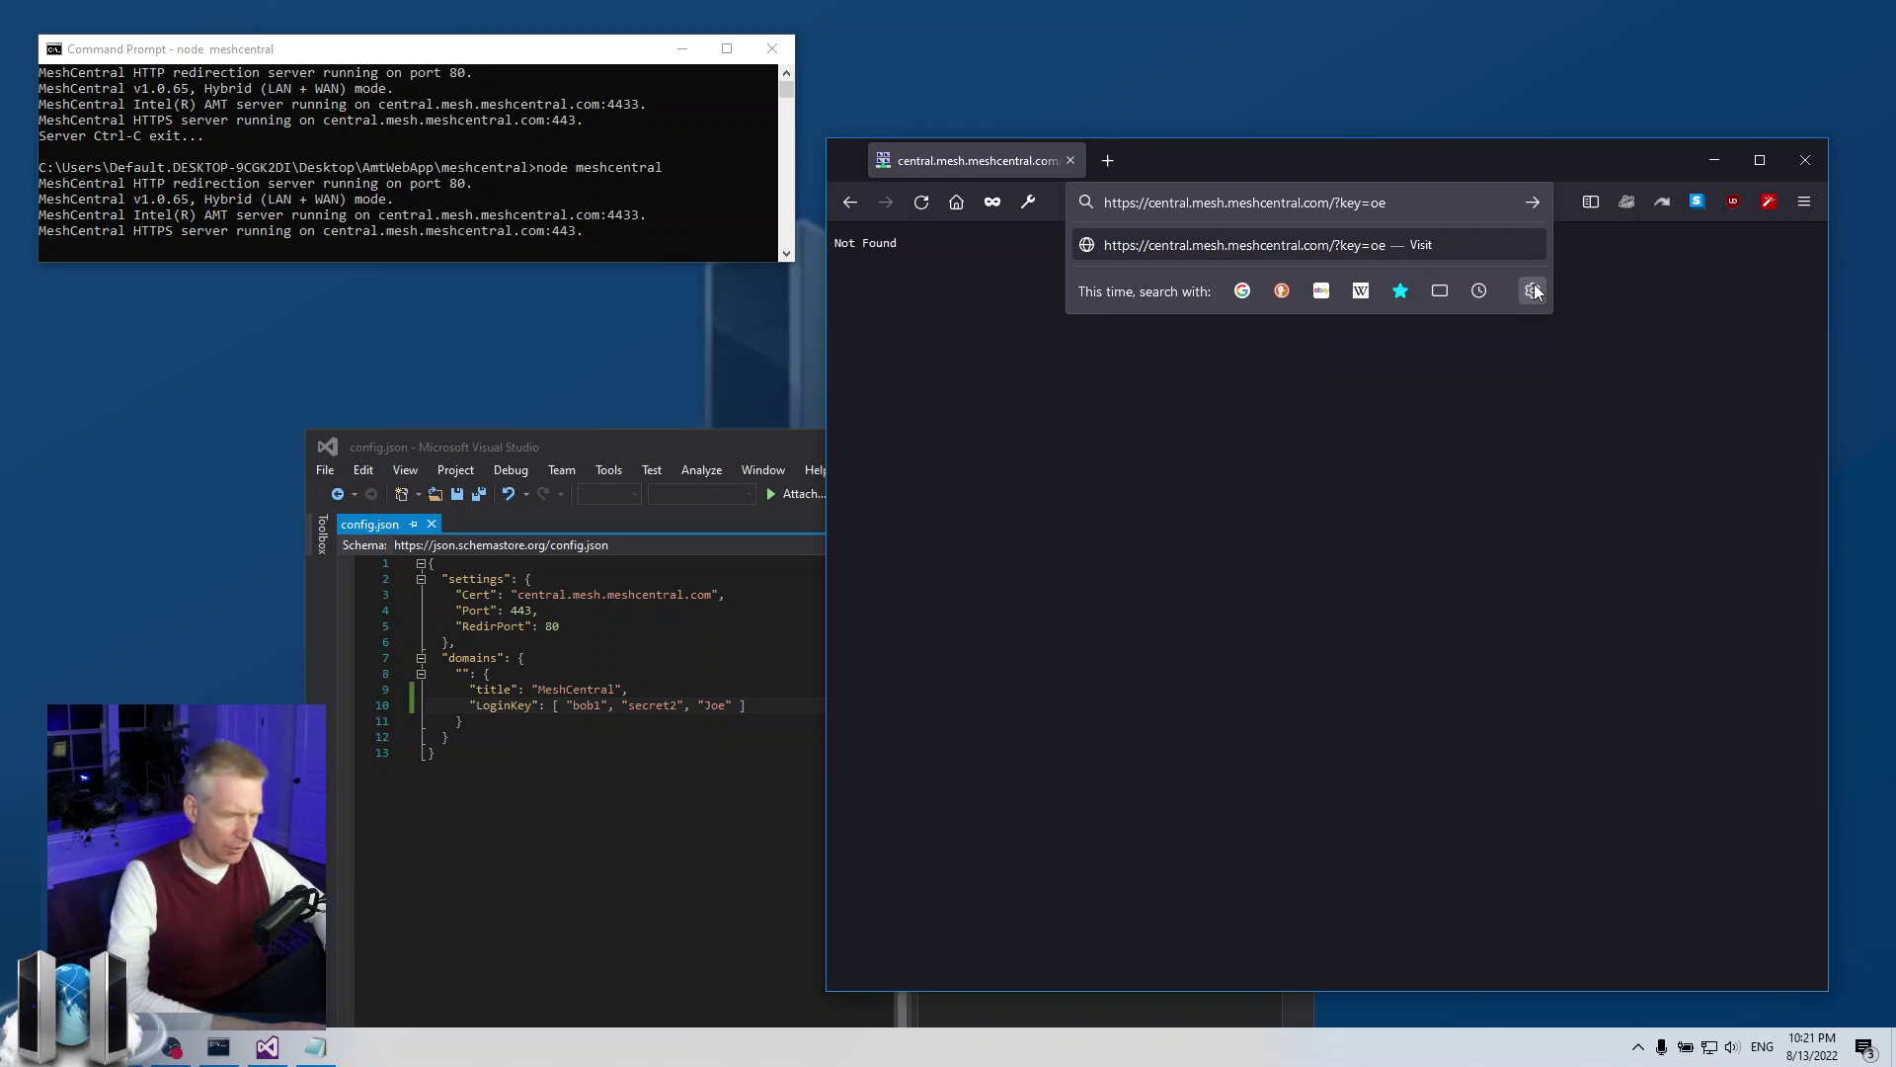
pyautogui.write('J')
pyautogui.press('Return')
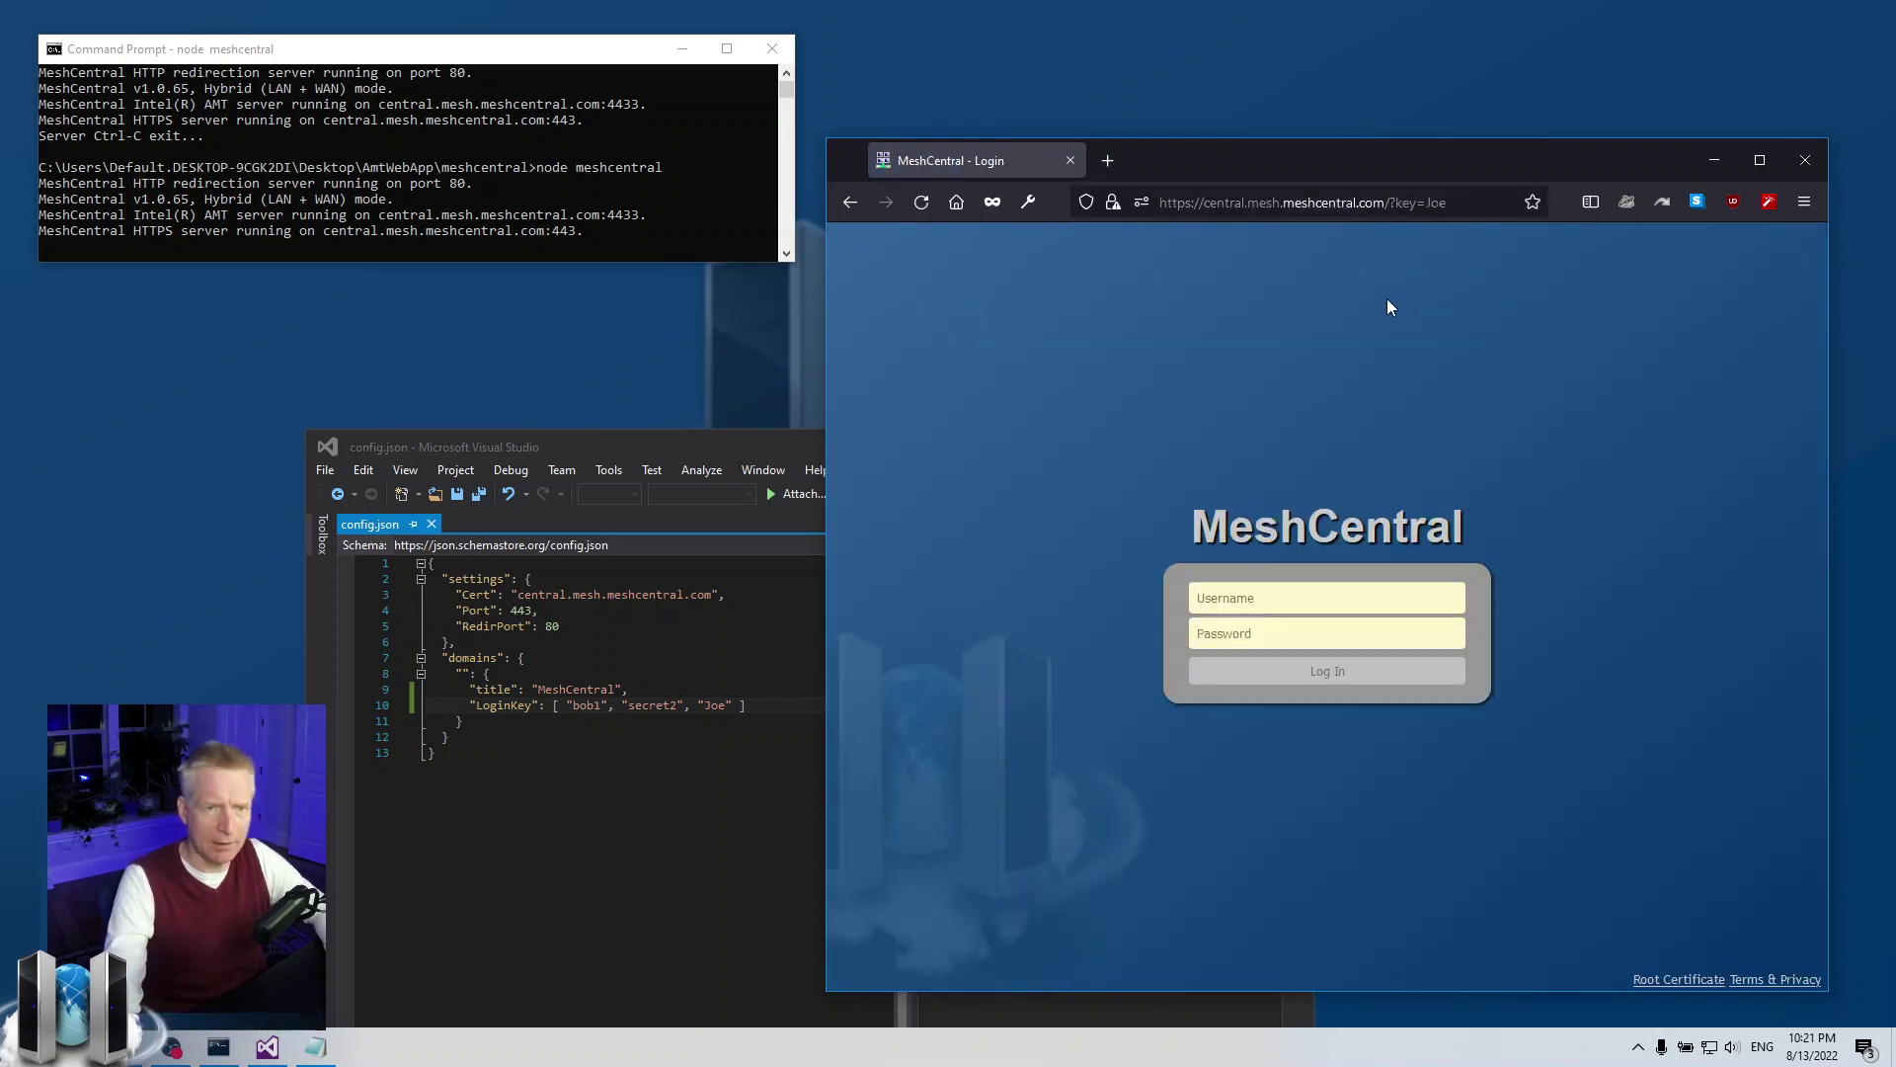
pyautogui.click(1435, 213)
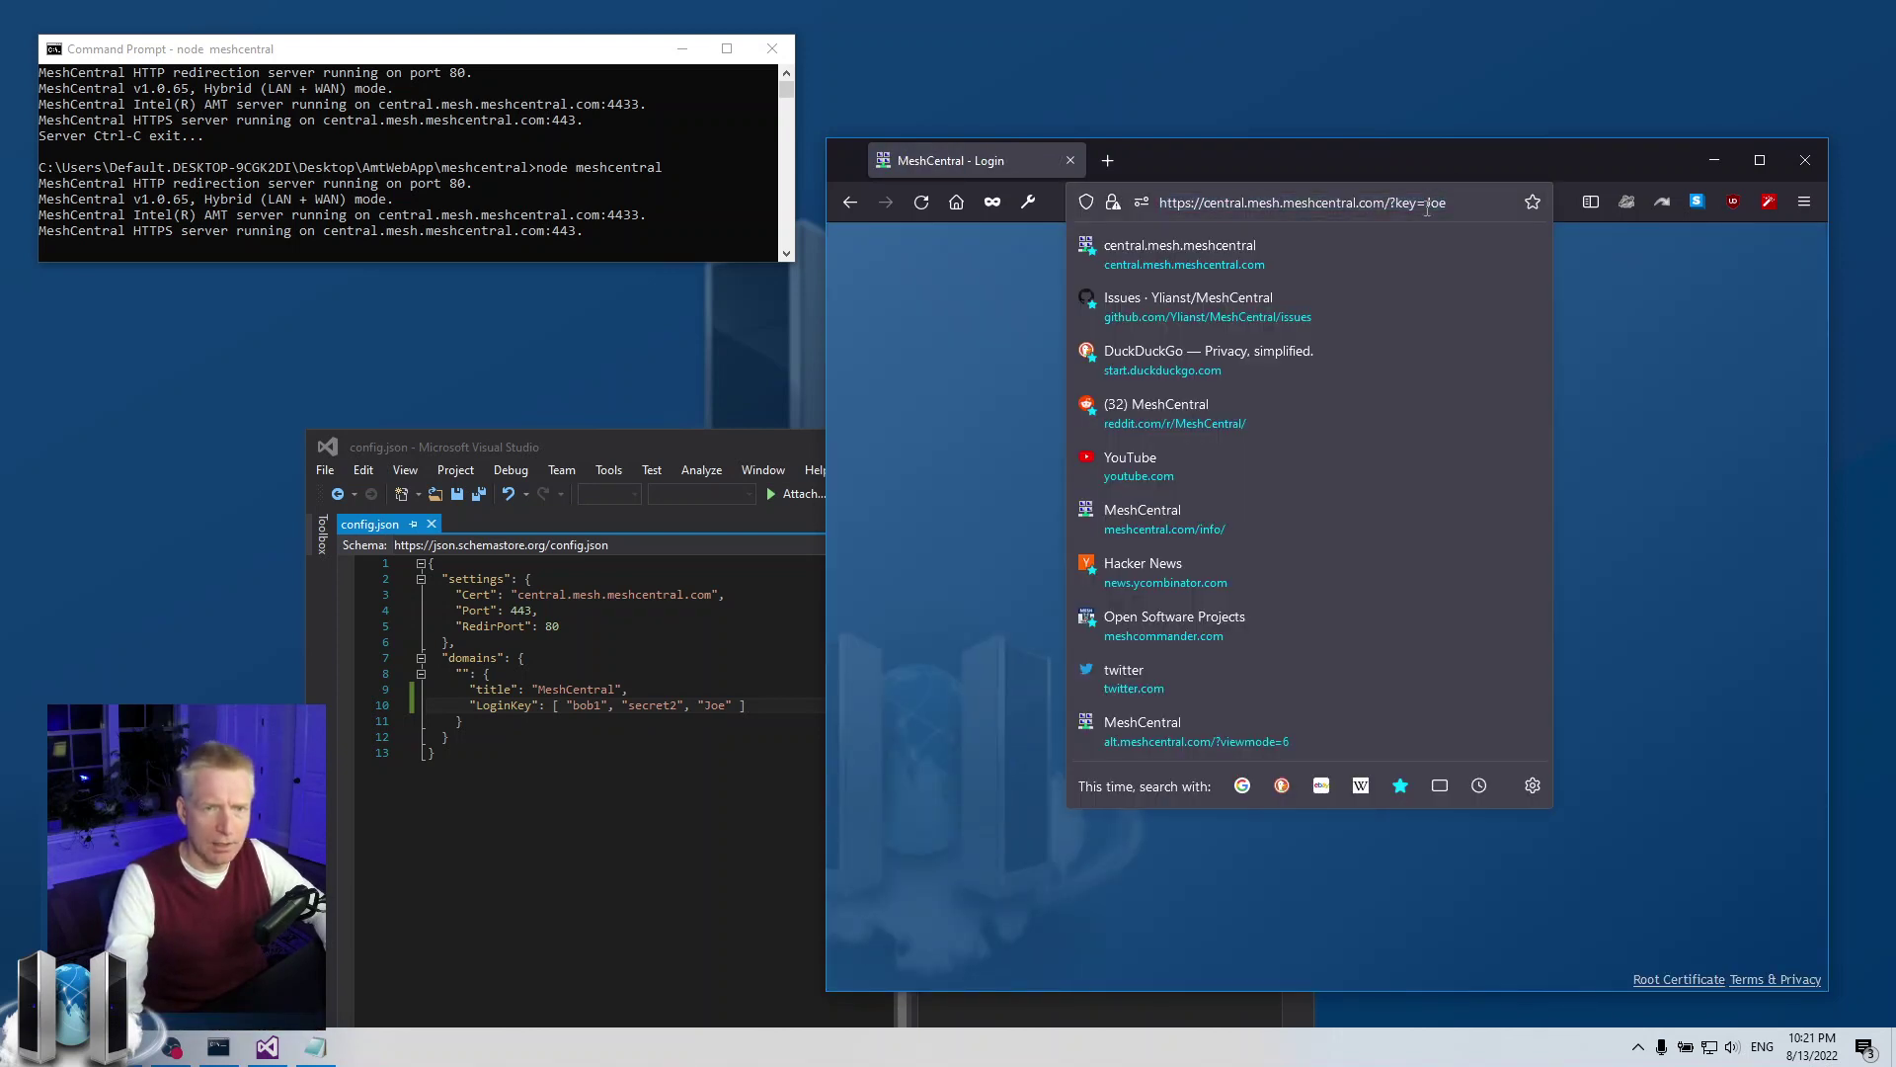
pyautogui.doubleClick(1435, 207)
pyautogui.write('secret2')
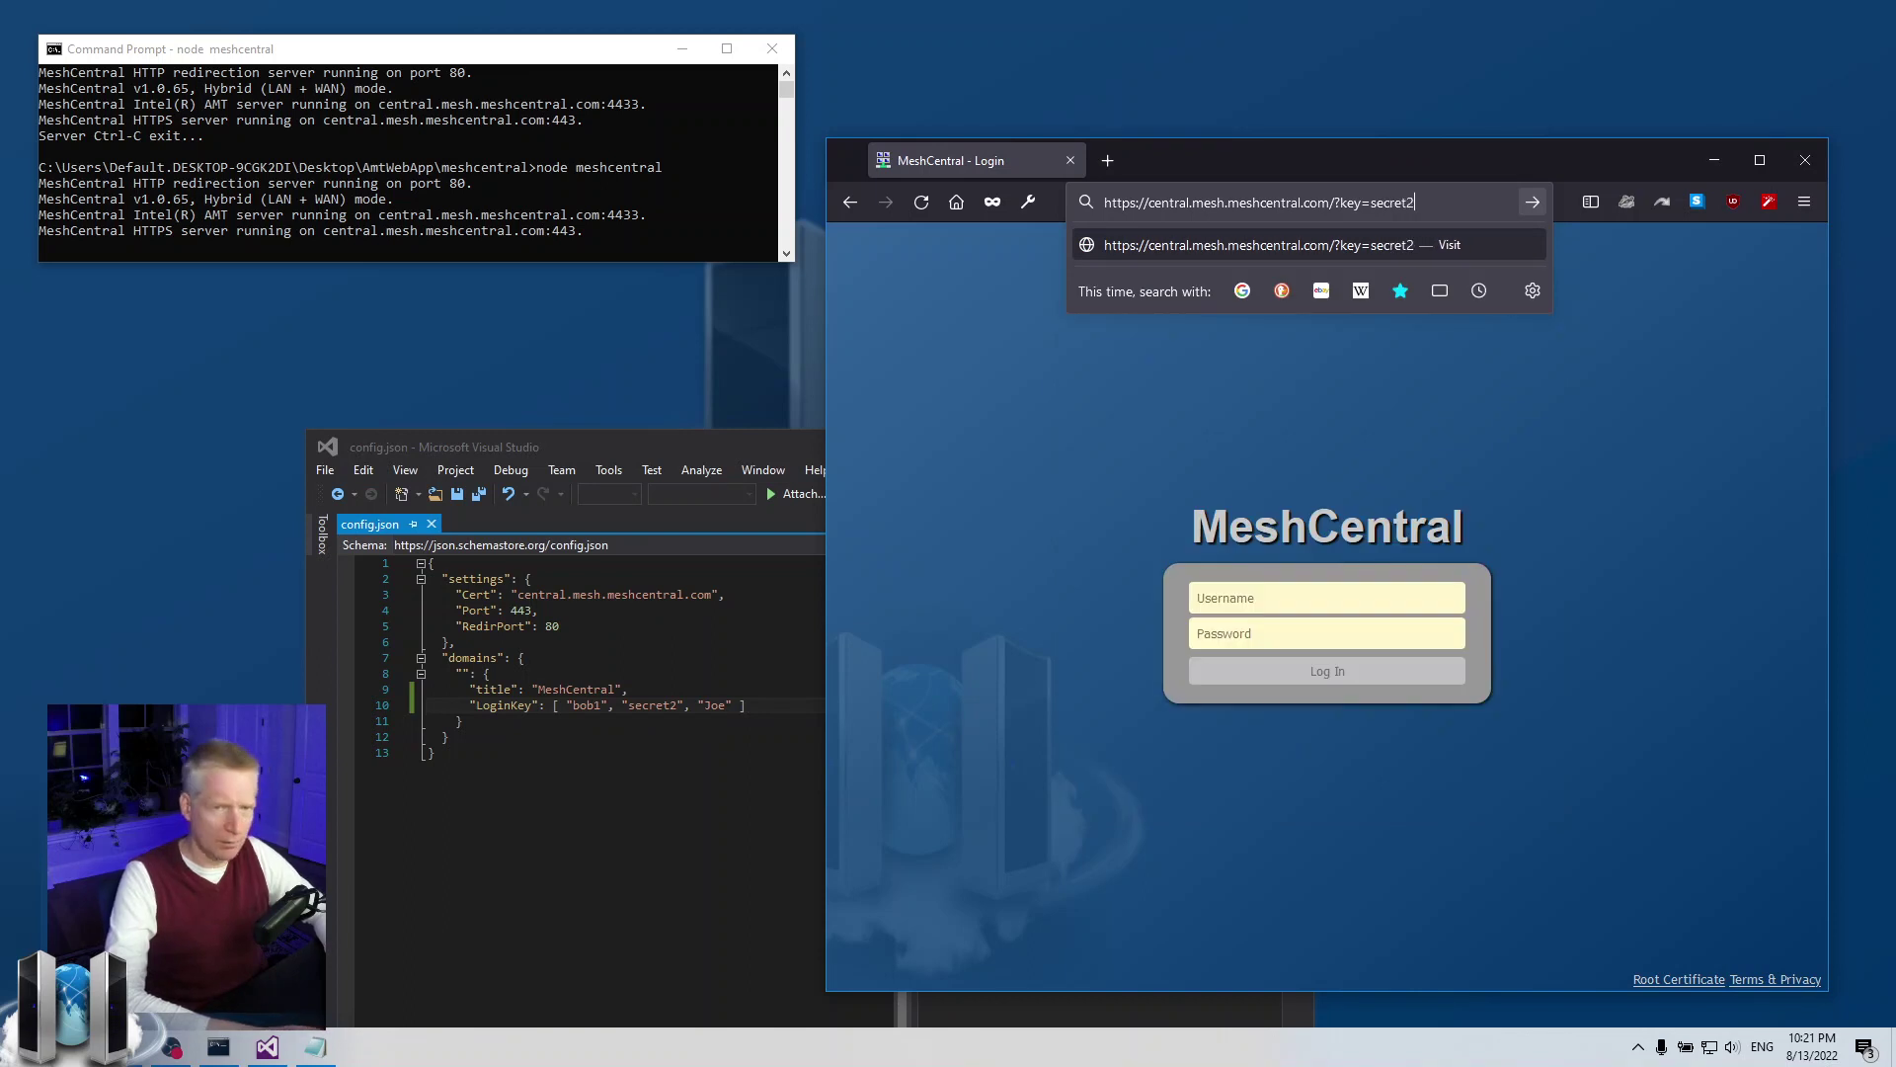
pyautogui.press('Return')
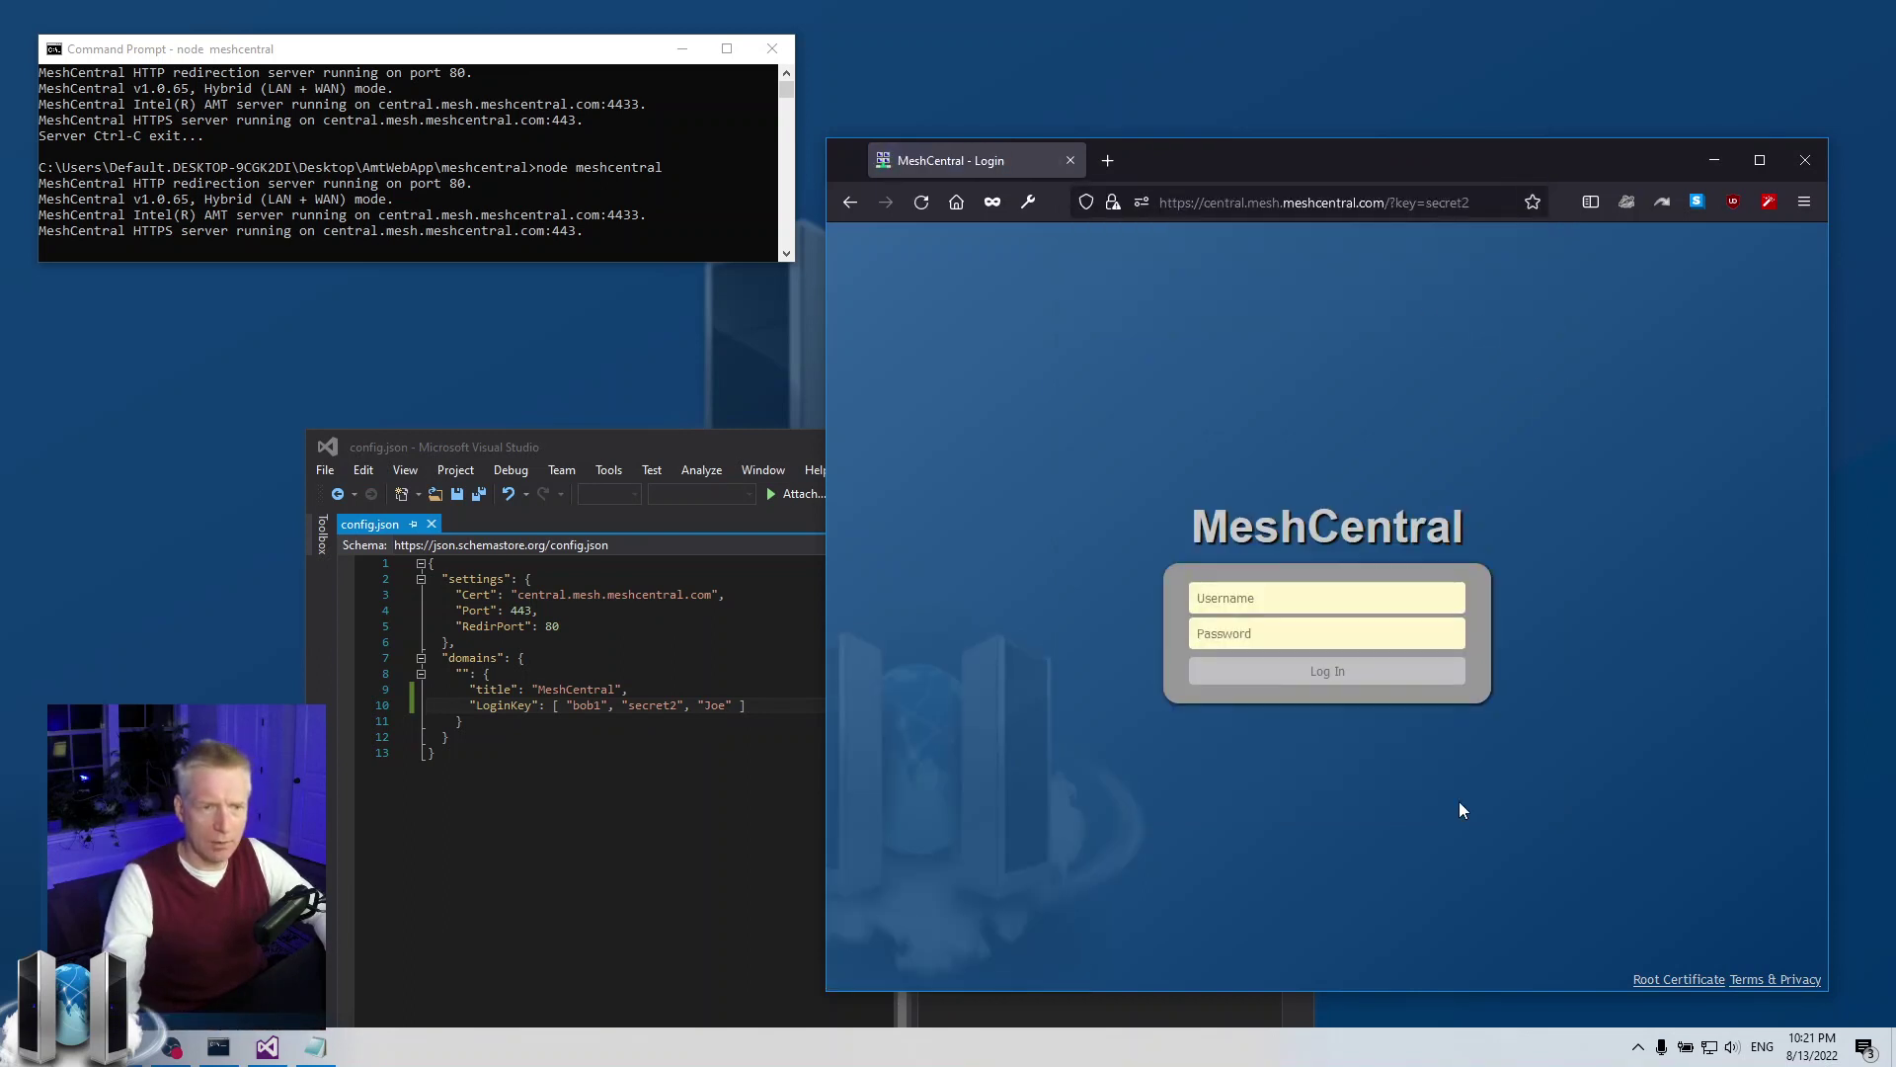
pyautogui.click(691, 737)
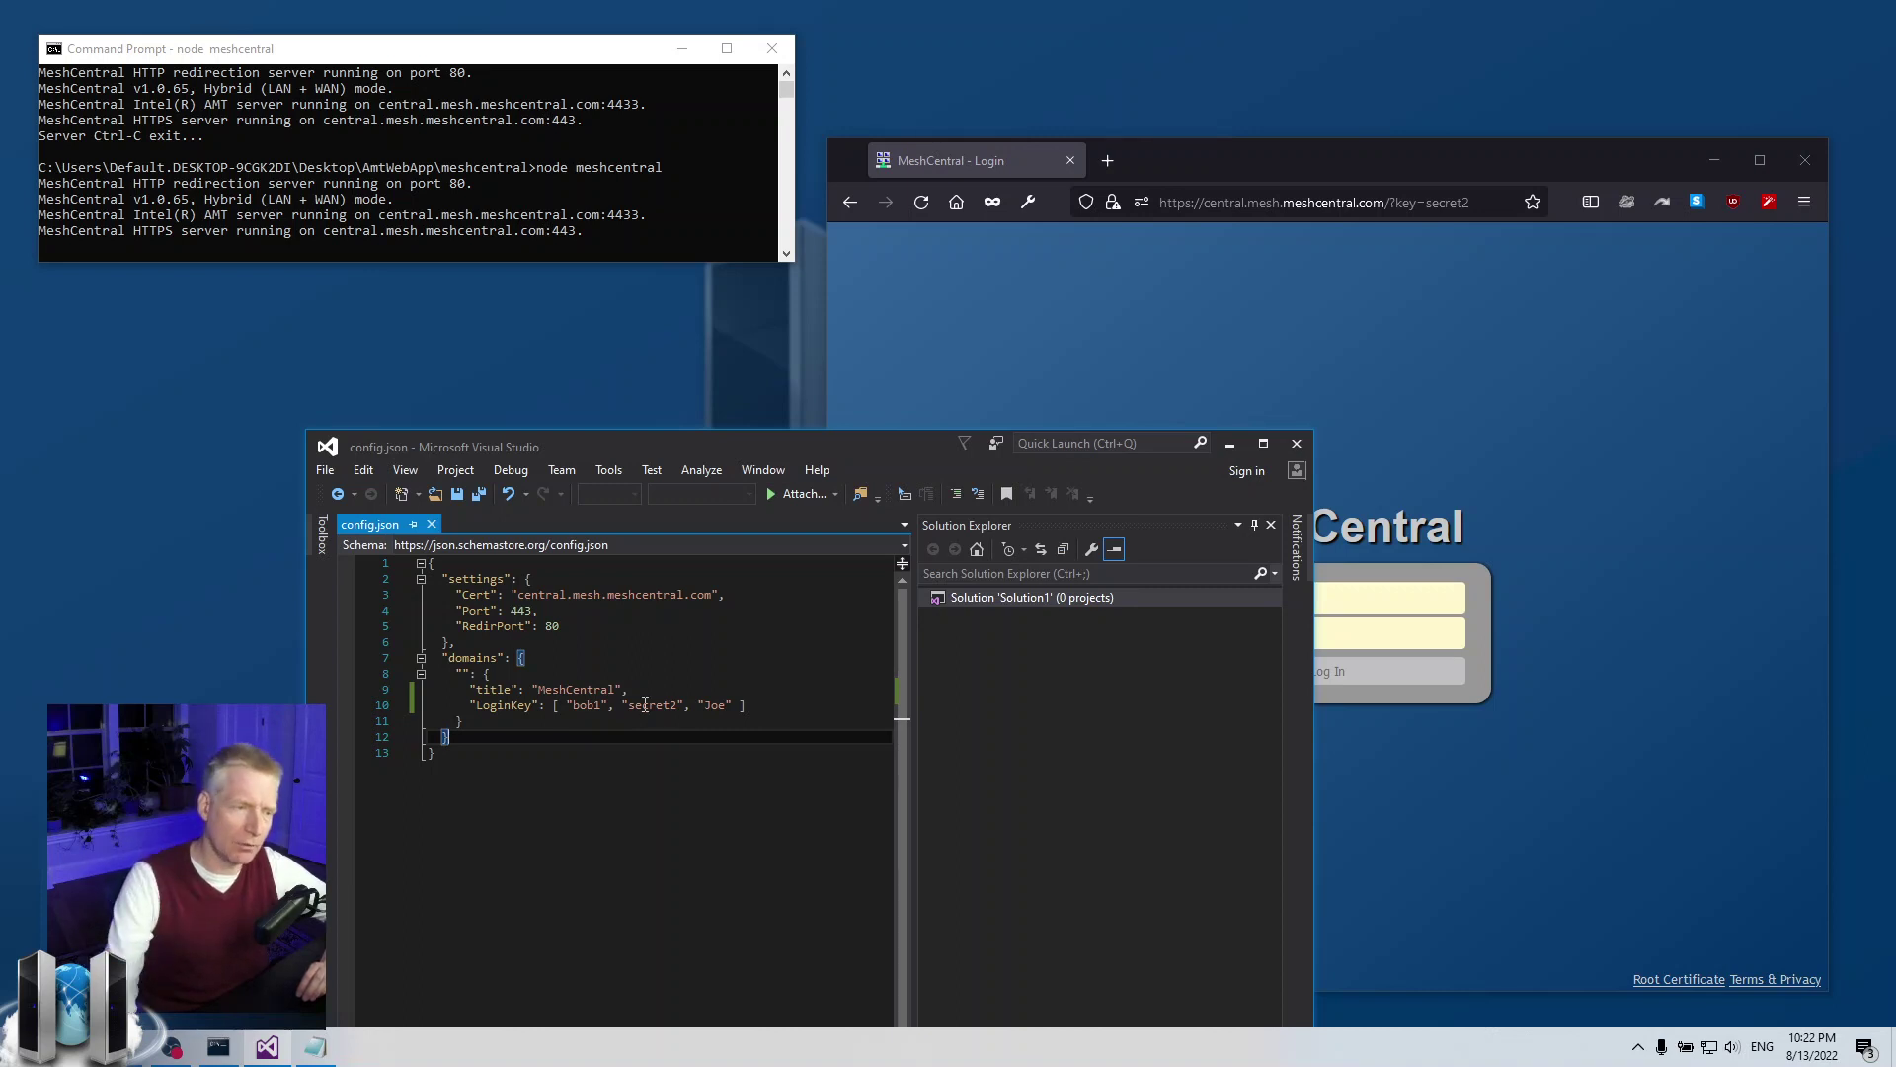
pyautogui.click(1408, 353)
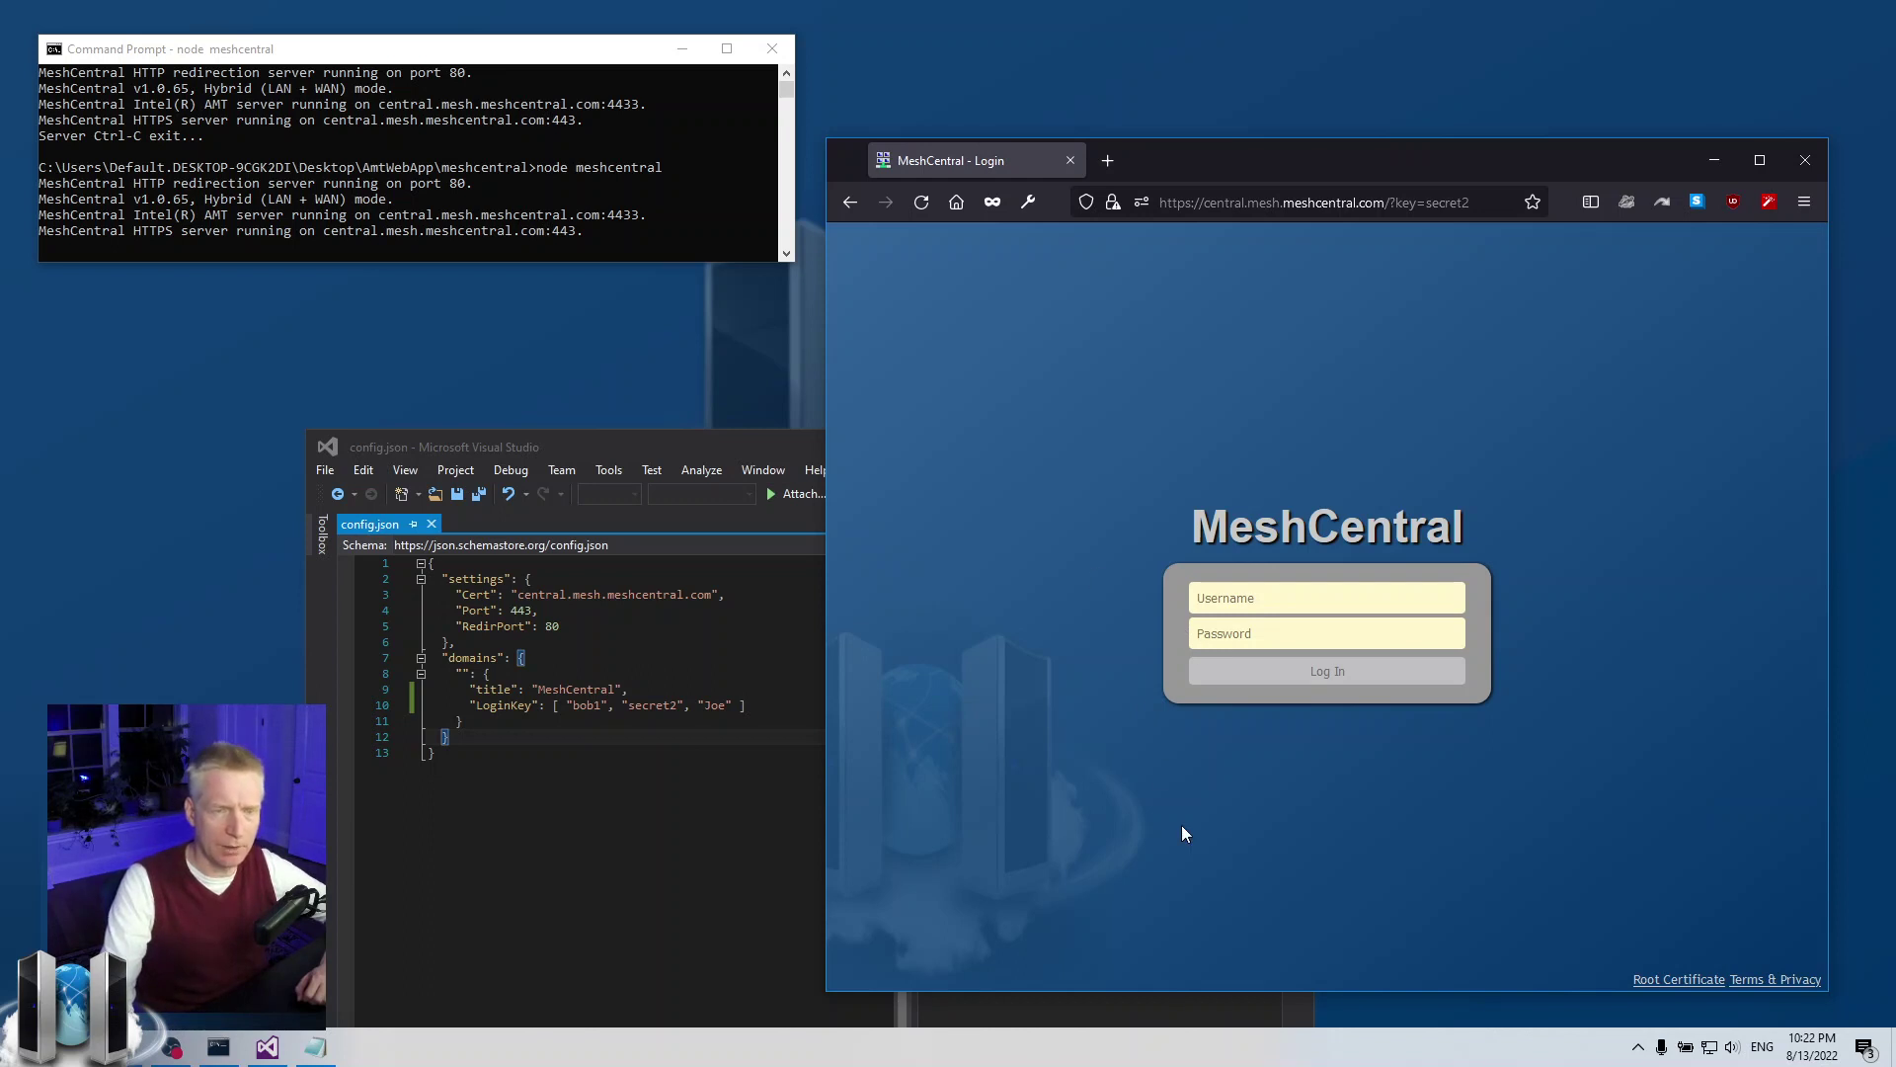
# Narrow and move the browser beside the editor, and change the first key to bob1
pyautogui.moveTo(828, 682); pyautogui.dragTo(936, 663)
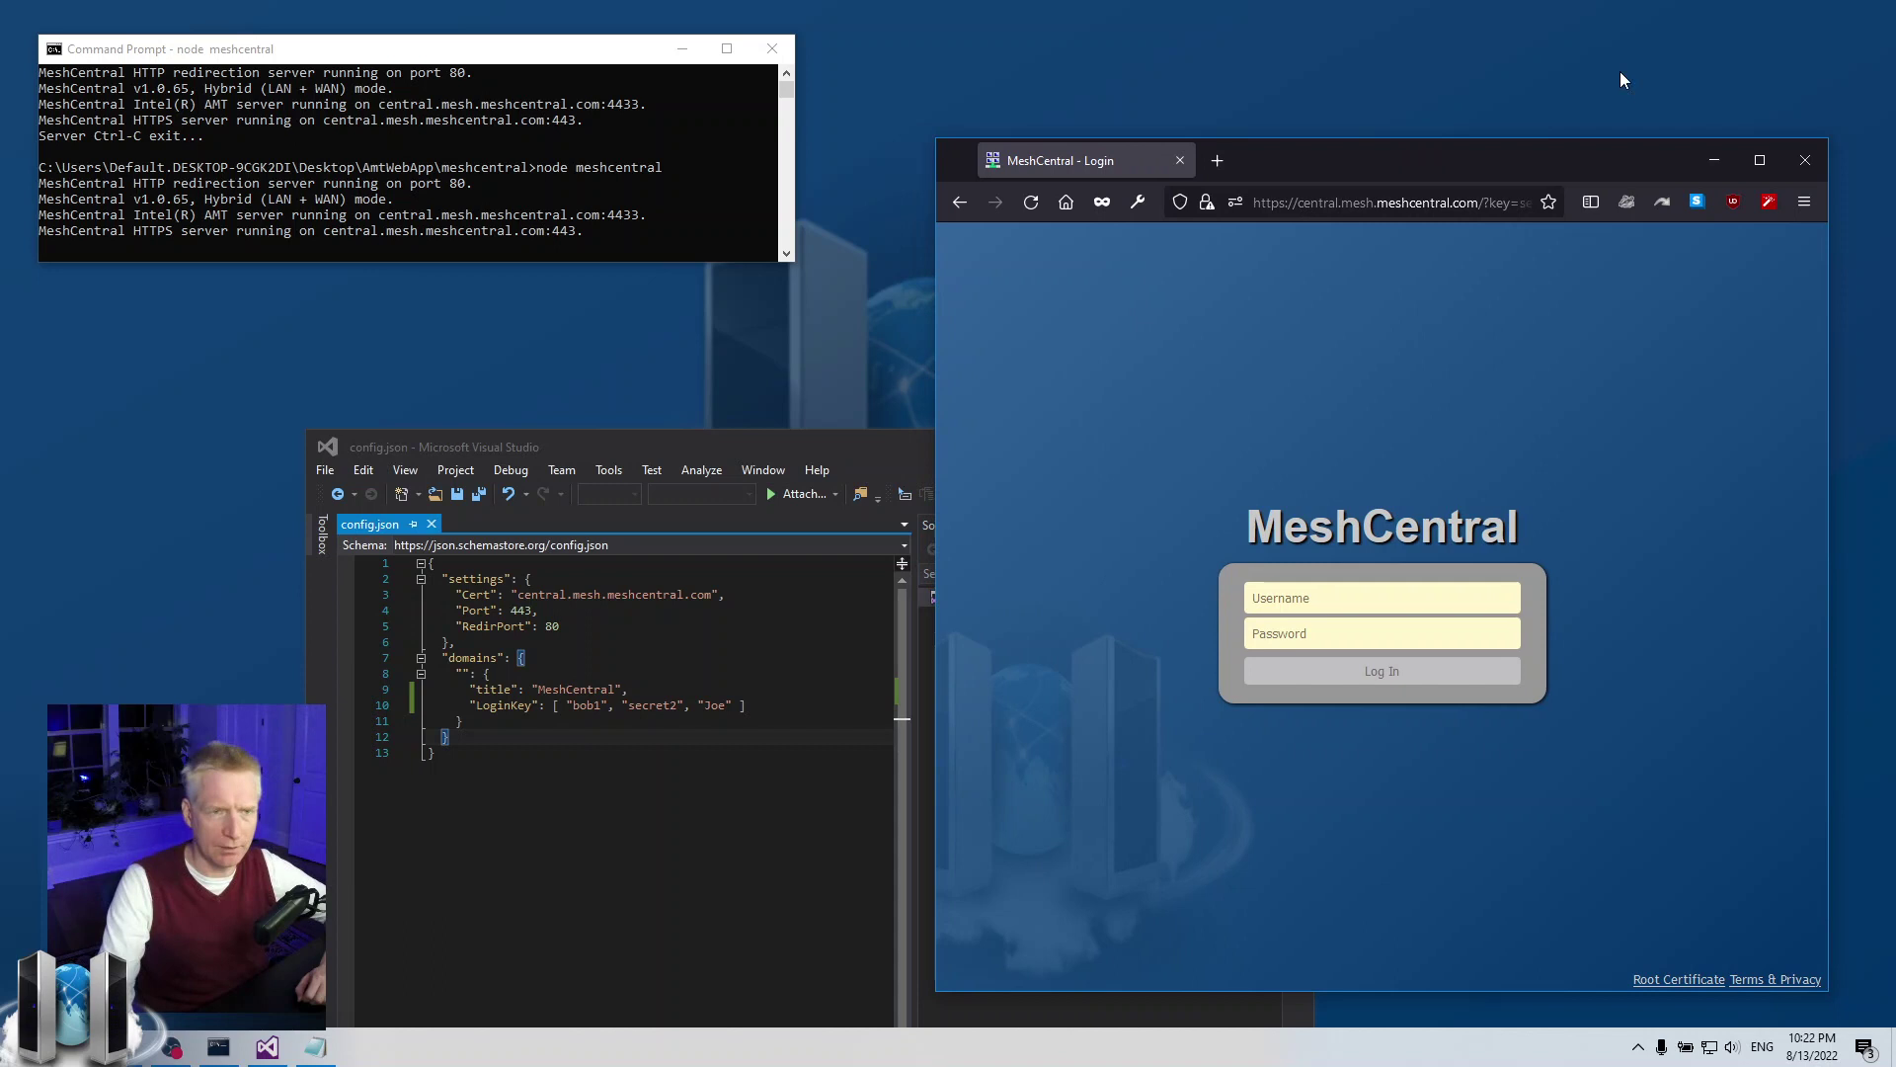
pyautogui.moveTo(1535, 177); pyautogui.dragTo(1559, 63)
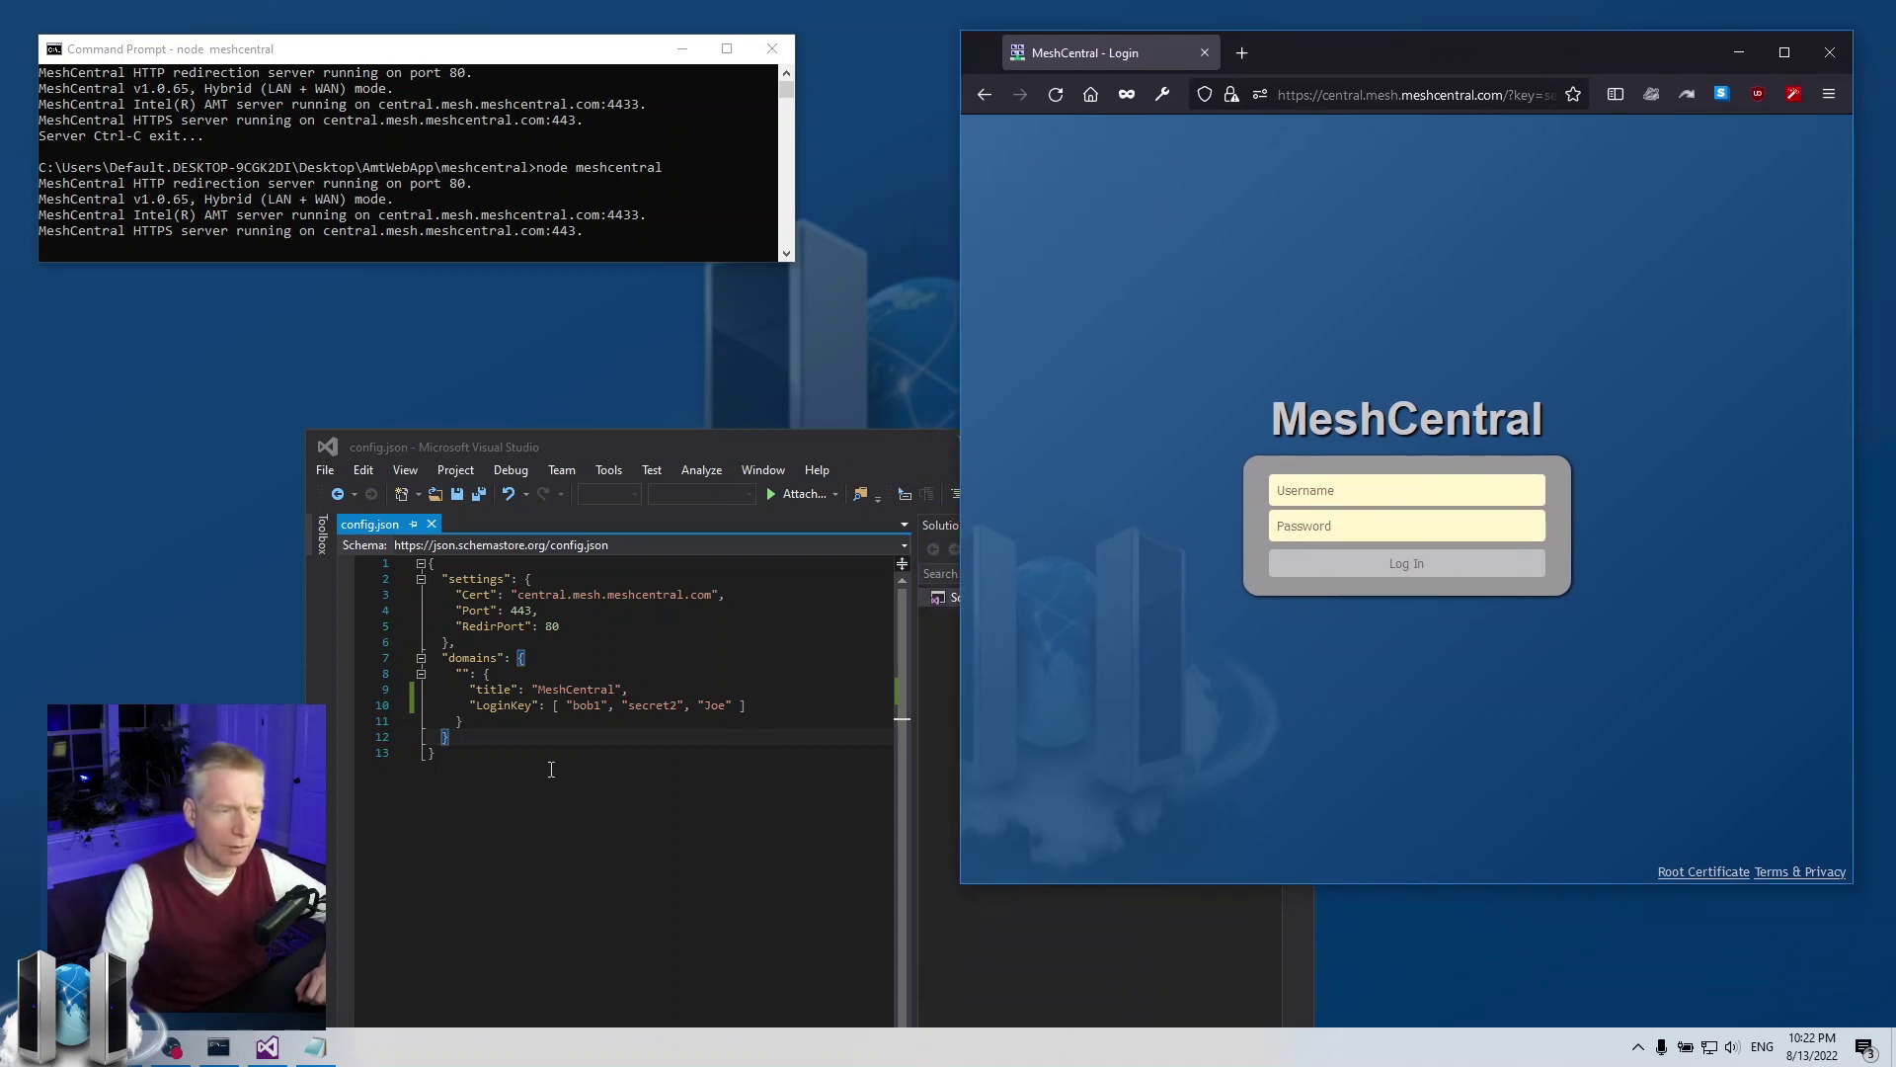
pyautogui.click(595, 706)
pyautogui.write('1')
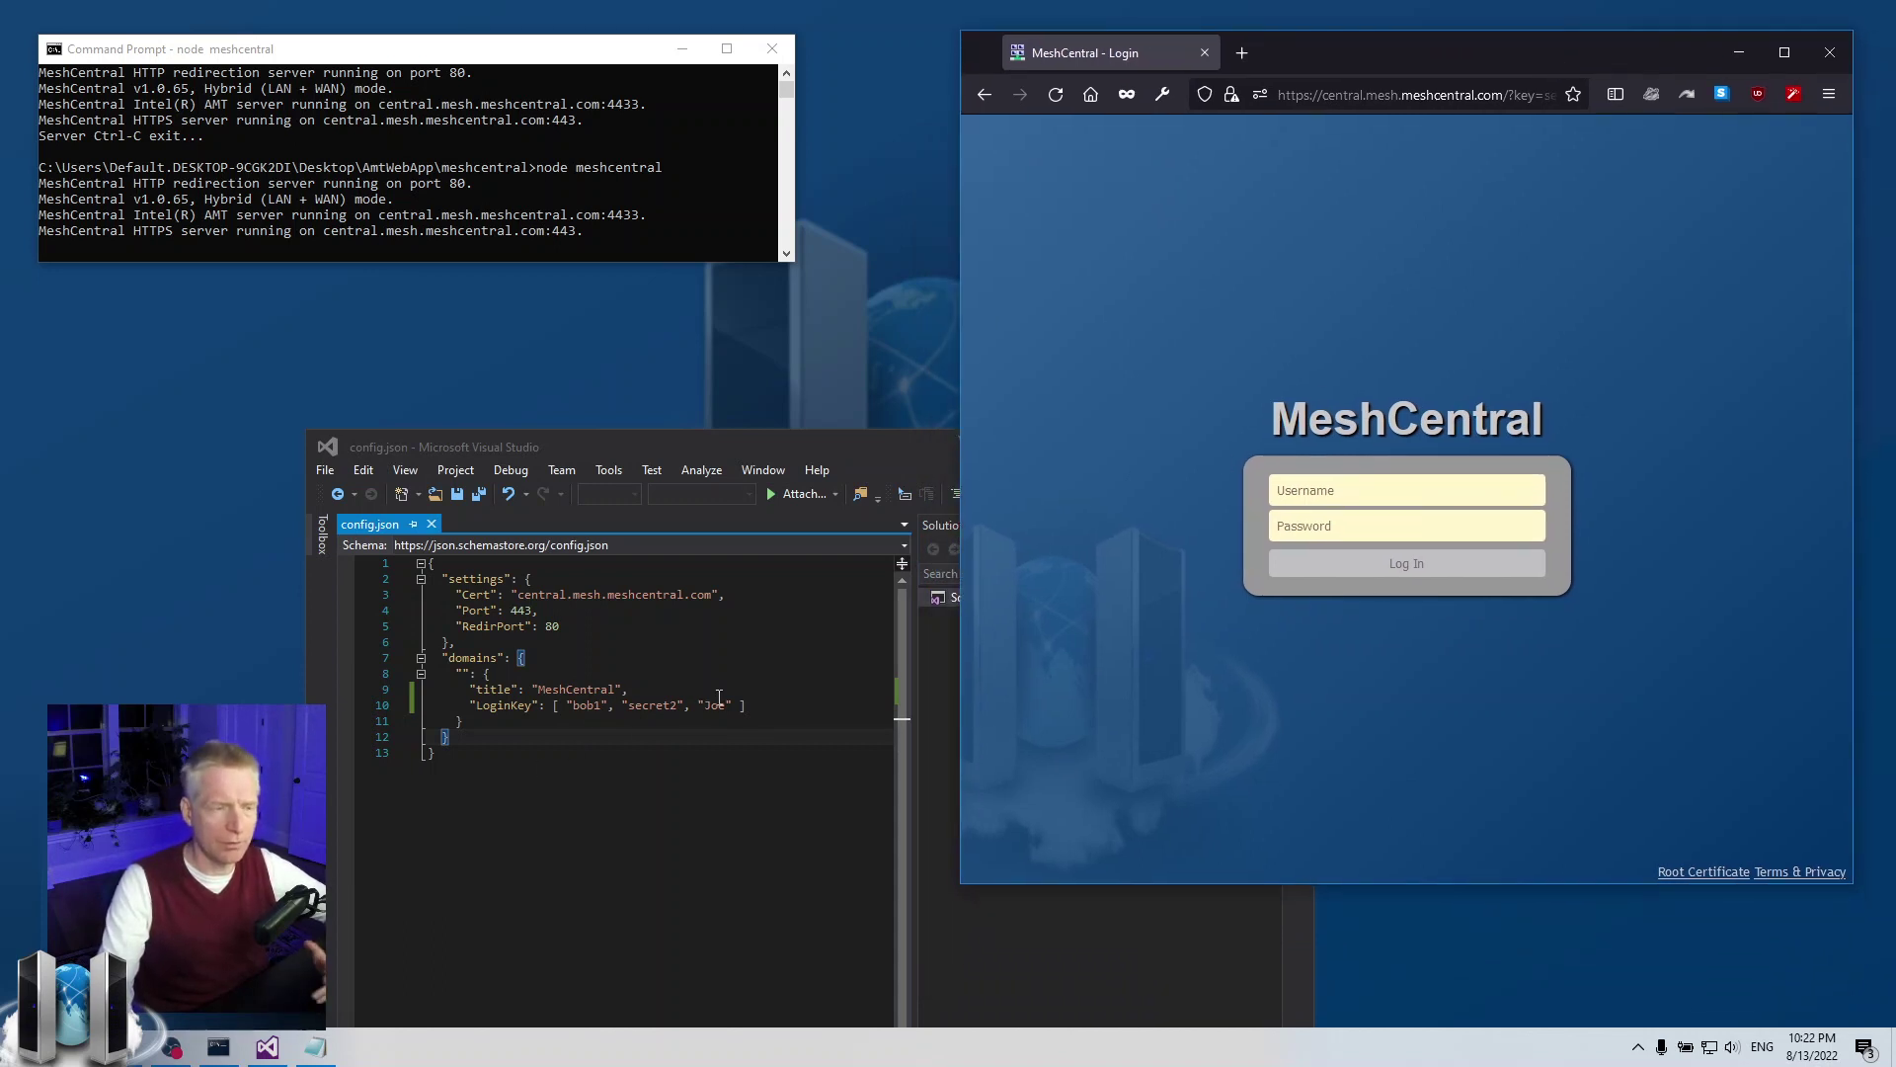